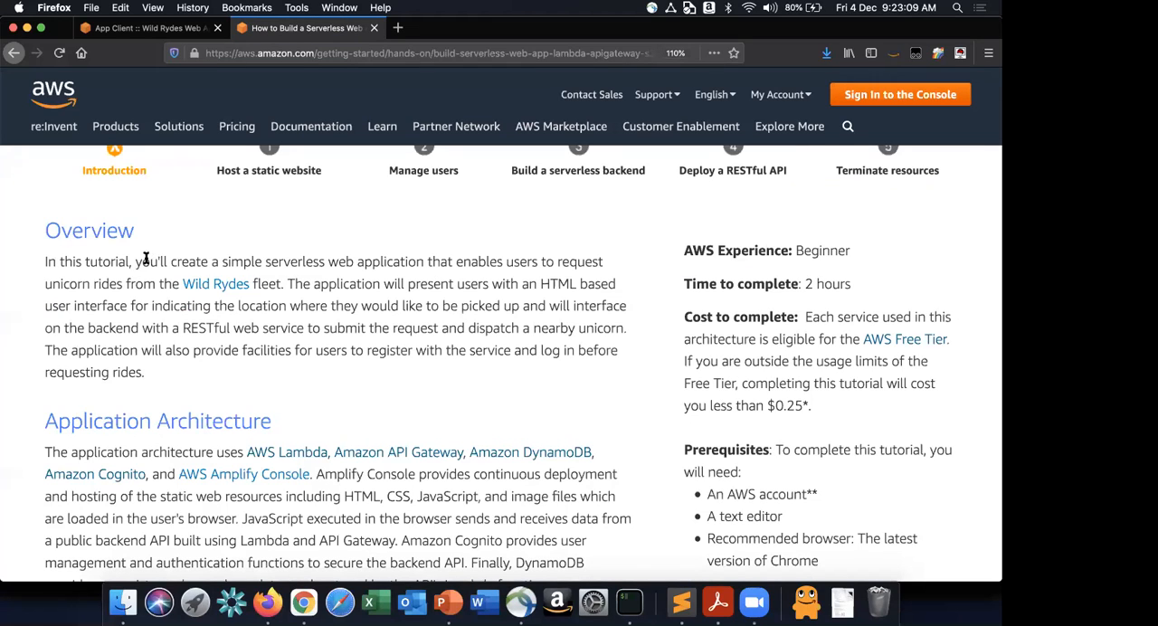
# - Read the tutorial's Overview section, highlighting the passages on the serverless web application, unicorn rides and the RESTful web service
pyautogui.moveTo(138, 261); pyautogui.dragTo(399, 260)
pyautogui.click(399, 259)
pyautogui.moveTo(45, 284); pyautogui.dragTo(120, 284)
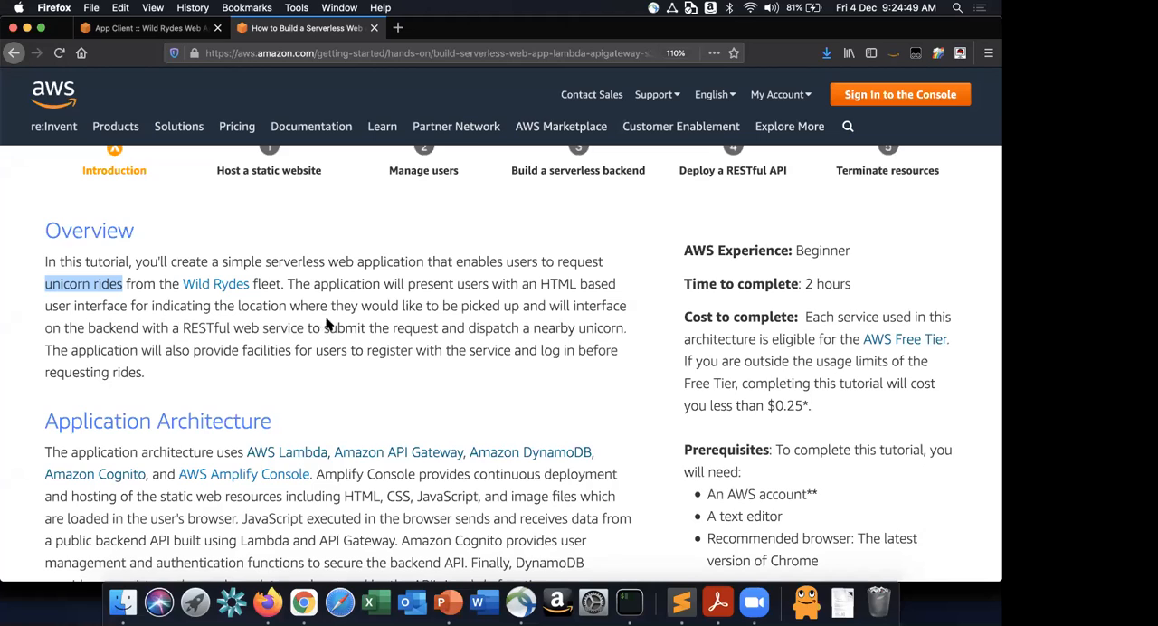
pyautogui.click(184, 330)
pyautogui.moveTo(183, 329); pyautogui.dragTo(328, 323)
pyautogui.click(329, 322)
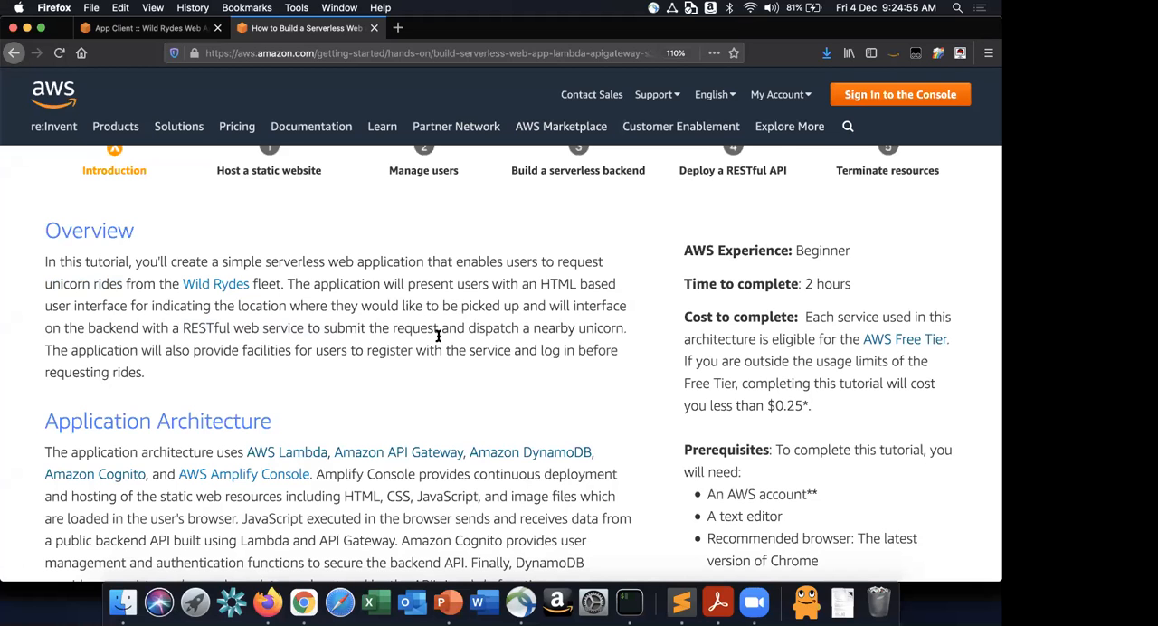
# - Review the tutorial's Application Architecture section, its service diagram and the list of modules
pyautogui.scroll(-1, 432, 340)
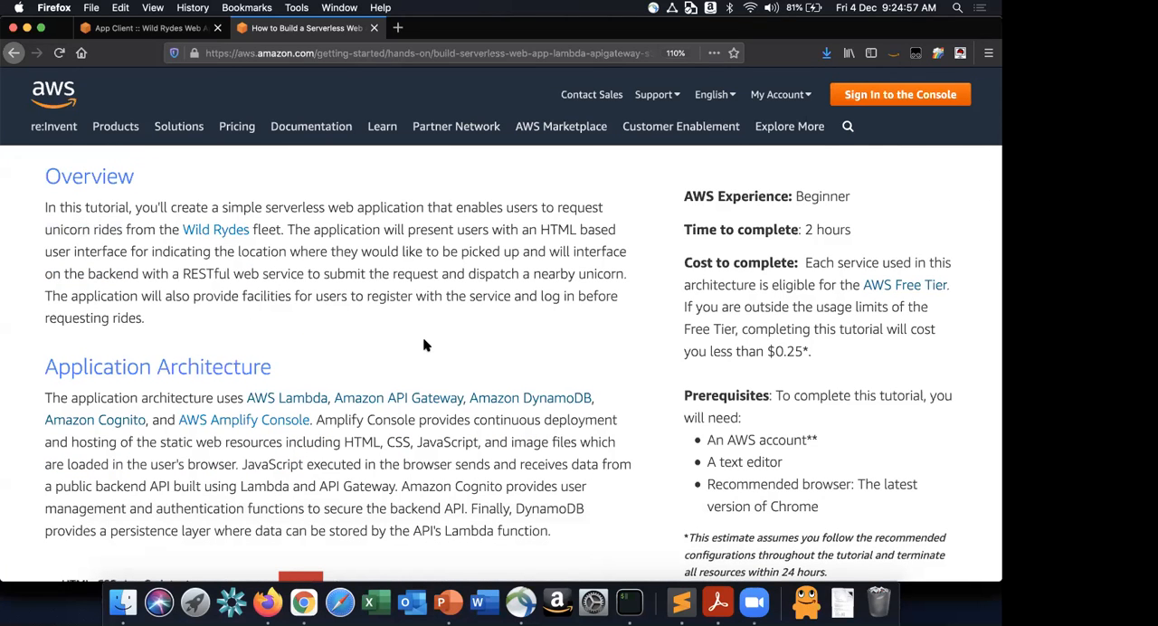
pyautogui.scroll(-2, 407, 336)
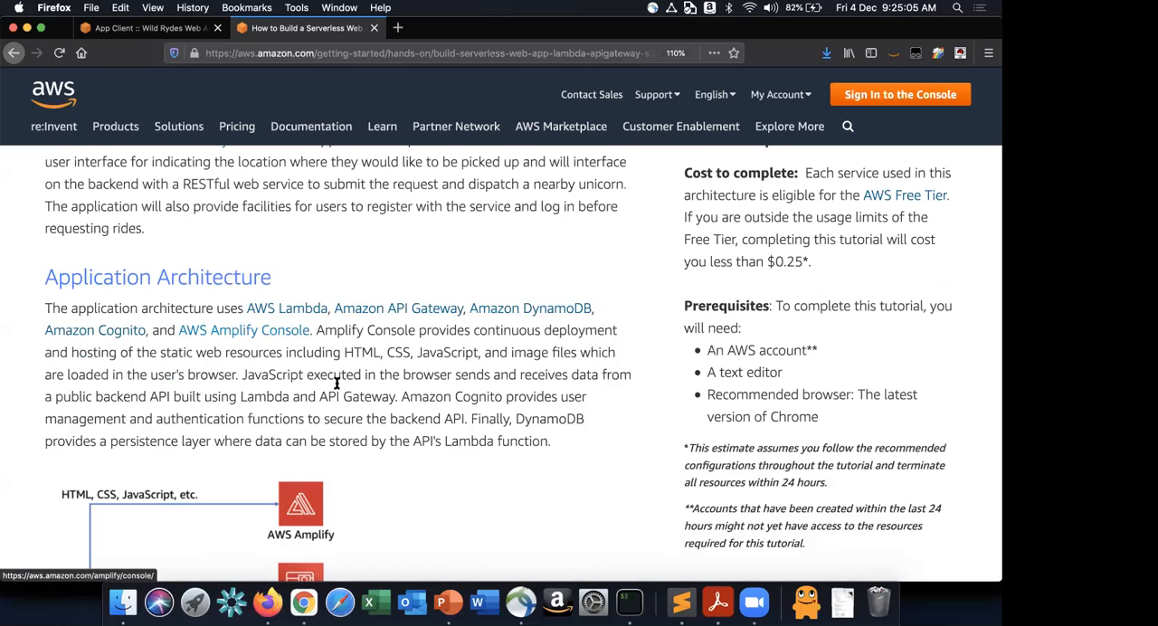
pyautogui.scroll(-2, 365, 373)
pyautogui.scroll(-4, 364, 374)
pyautogui.scroll(-8, 366, 377)
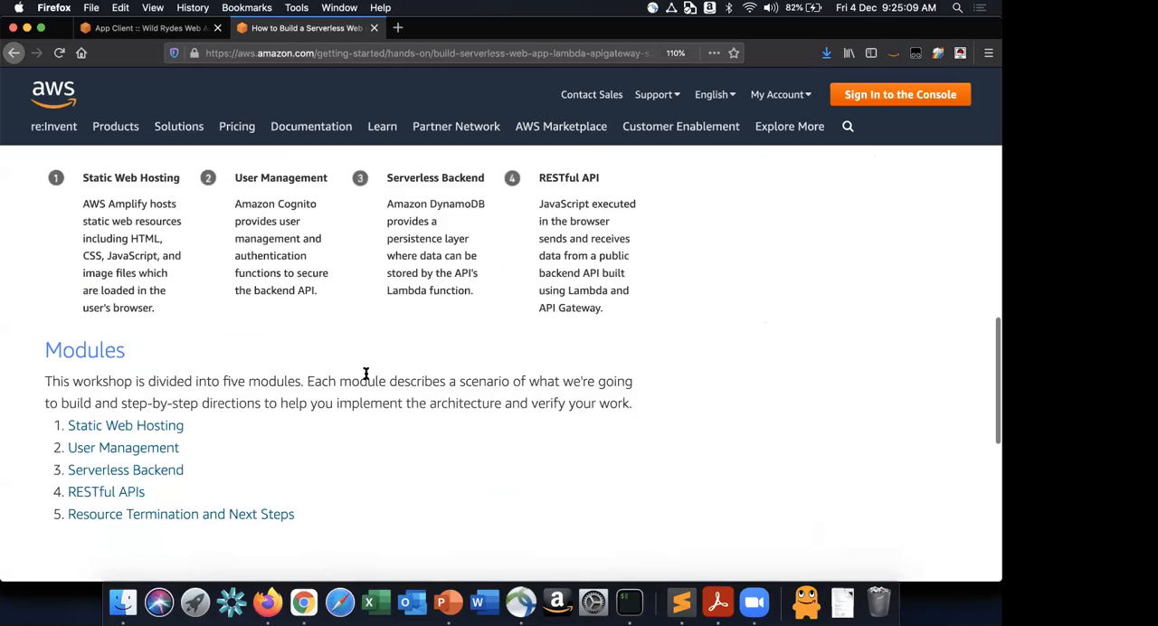
pyautogui.scroll(-5, 366, 377)
pyautogui.scroll(1, 366, 378)
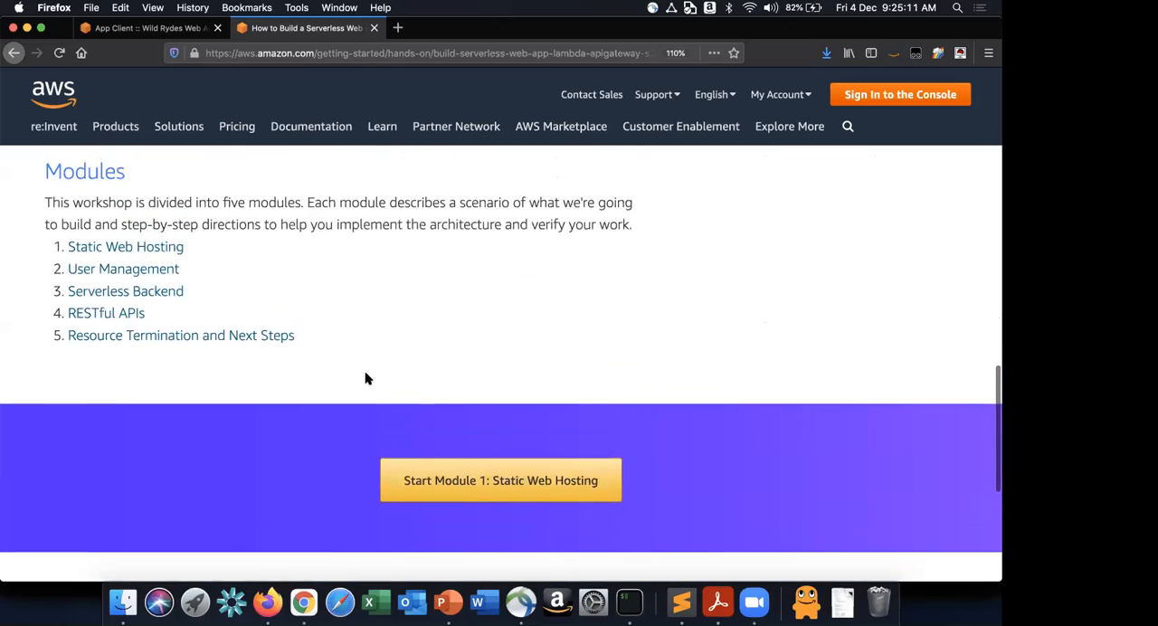
pyautogui.scroll(10, 365, 378)
pyautogui.scroll(5, 366, 378)
pyautogui.scroll(-7, 366, 372)
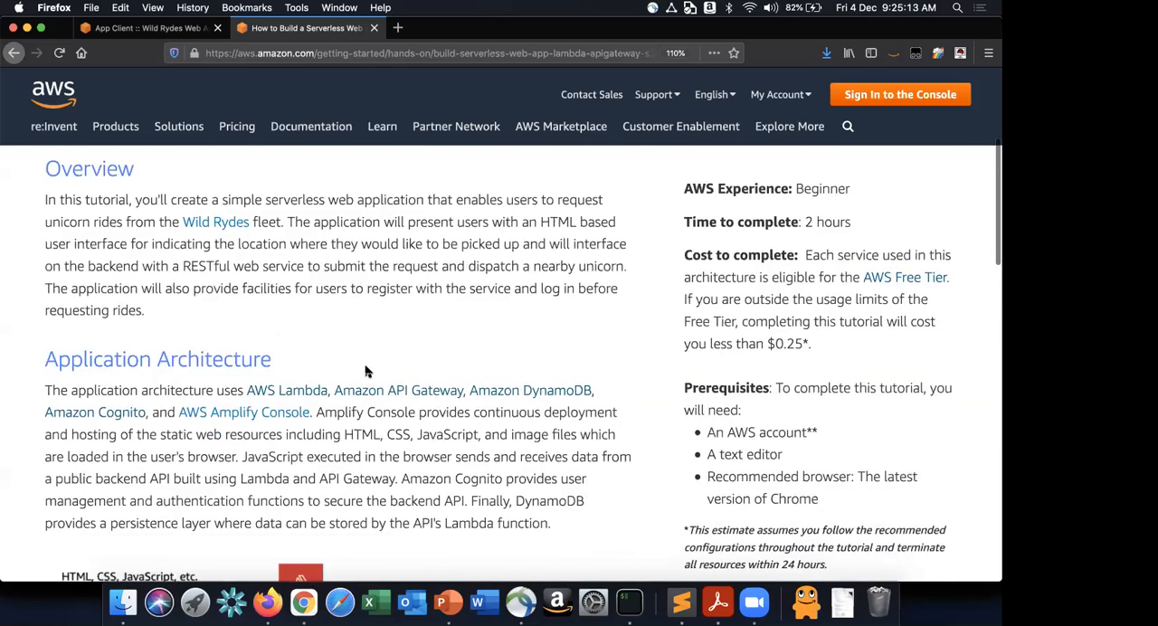
pyautogui.scroll(-5, 366, 371)
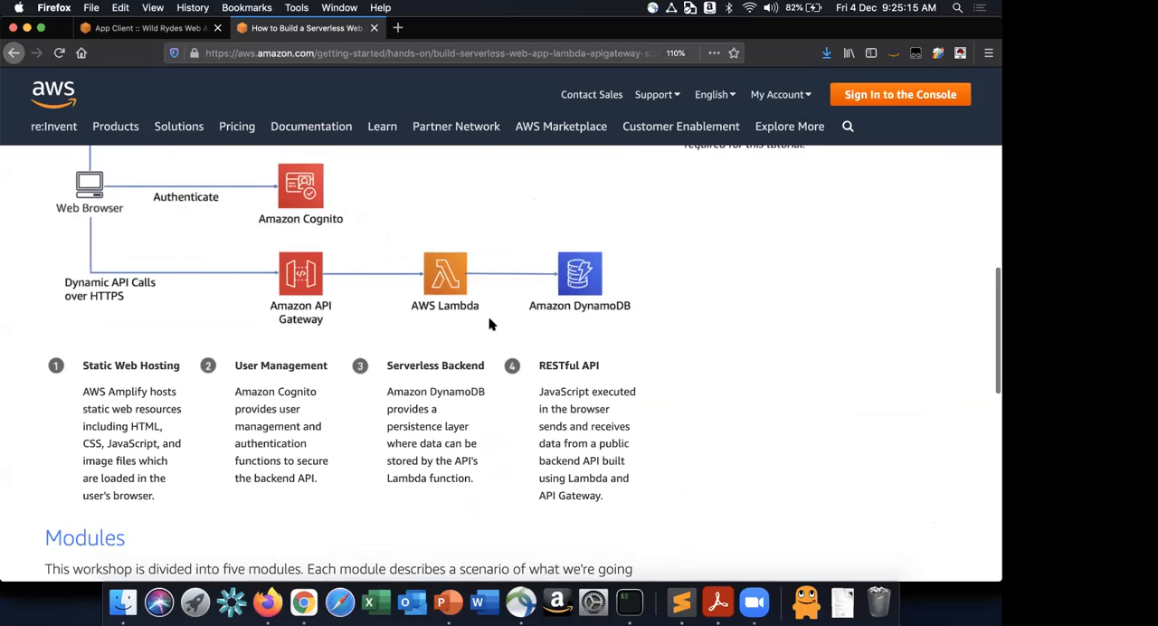
# - Start Module 1: Static Web Hosting of the serverless web application tutorial
pyautogui.scroll(-5, 490, 320)
pyautogui.scroll(-3, 489, 319)
pyautogui.click(504, 491)
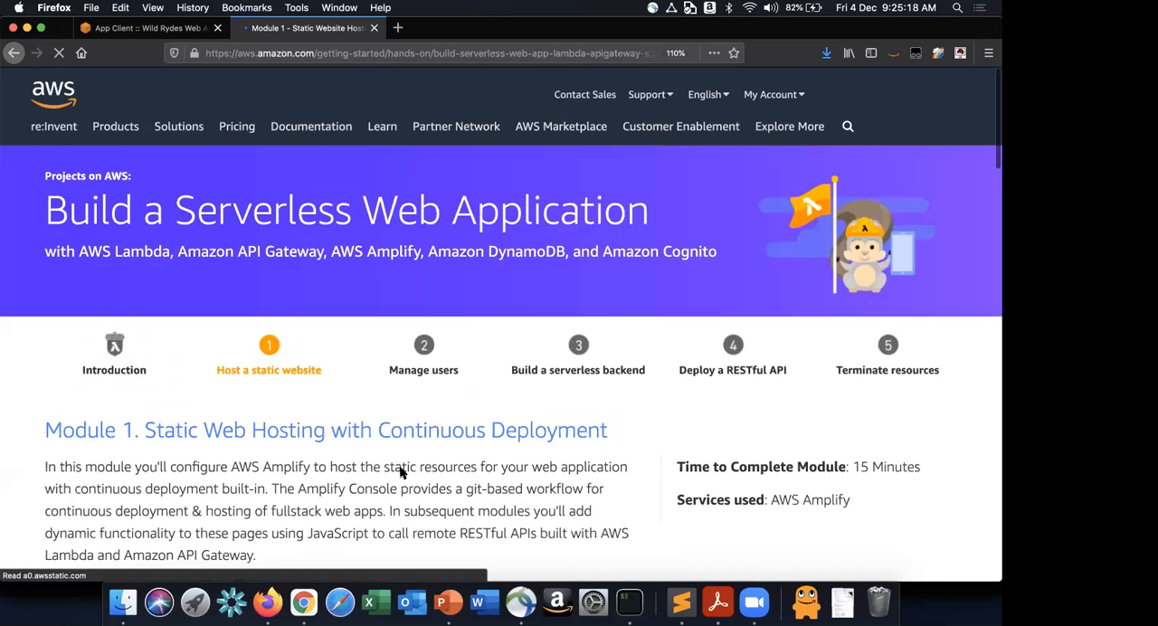
# - Examine Module 1's description, architecture overview diagram and the beginning of its implementation instructions
pyautogui.scroll(-3, 402, 472)
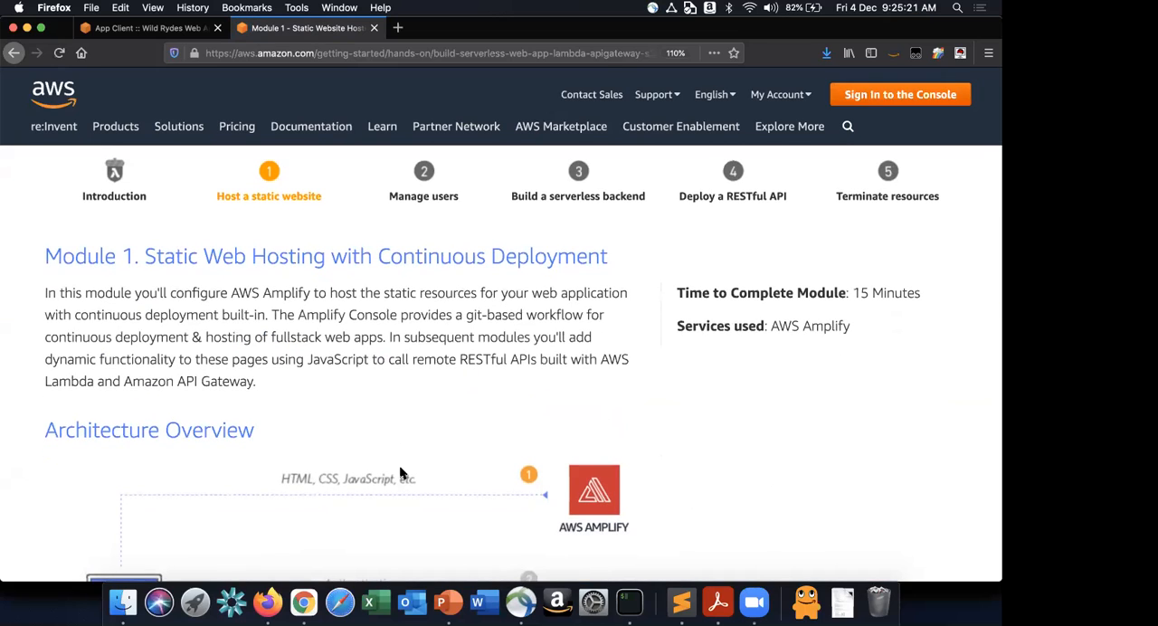
pyautogui.scroll(-1, 402, 472)
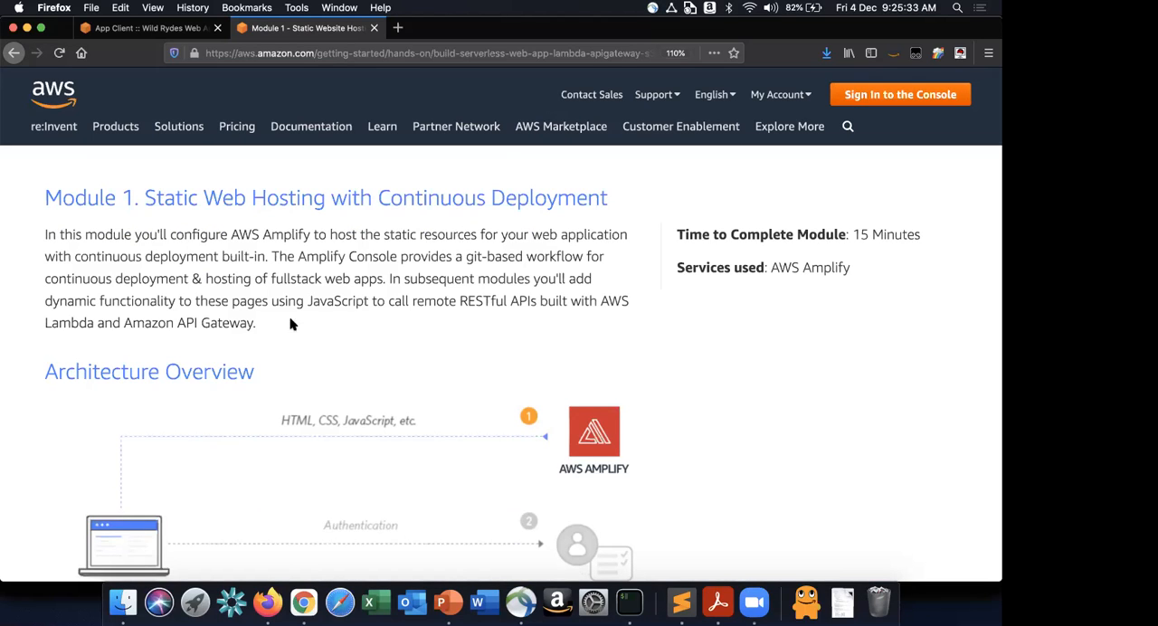
pyautogui.scroll(-3, 347, 387)
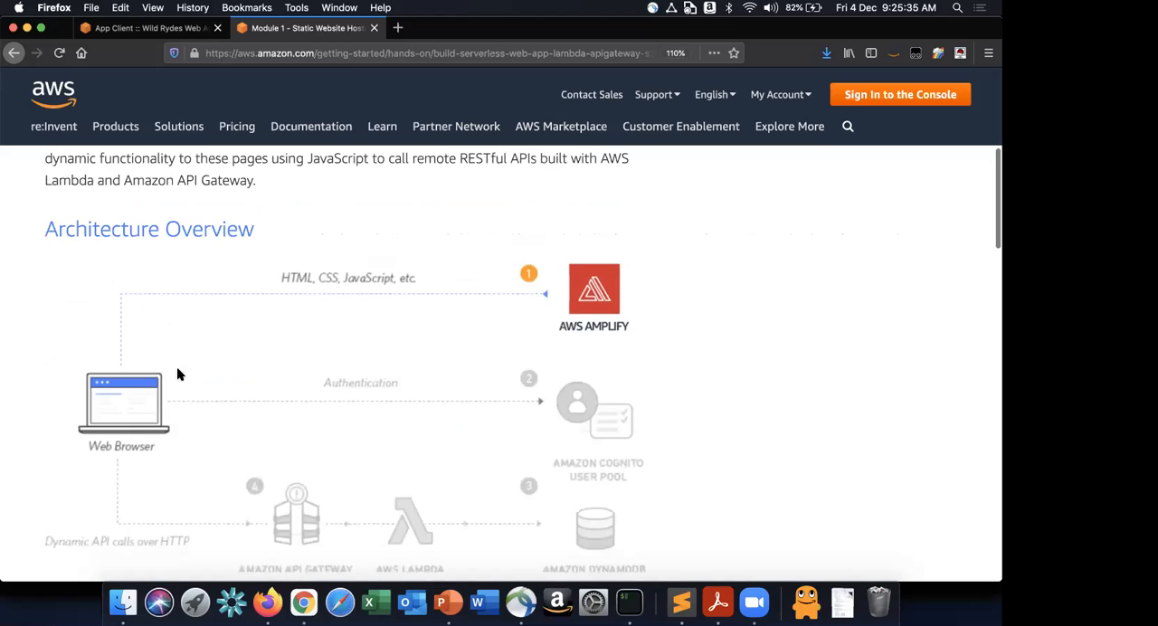
pyautogui.scroll(-1, 176, 246)
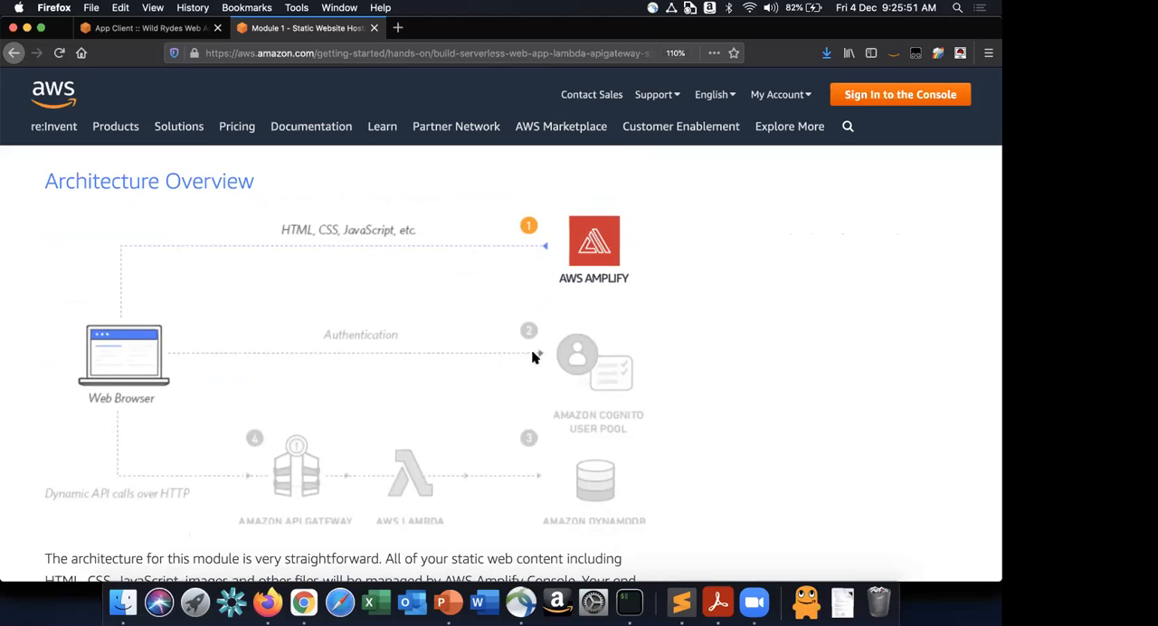
pyautogui.scroll(-3, 256, 317)
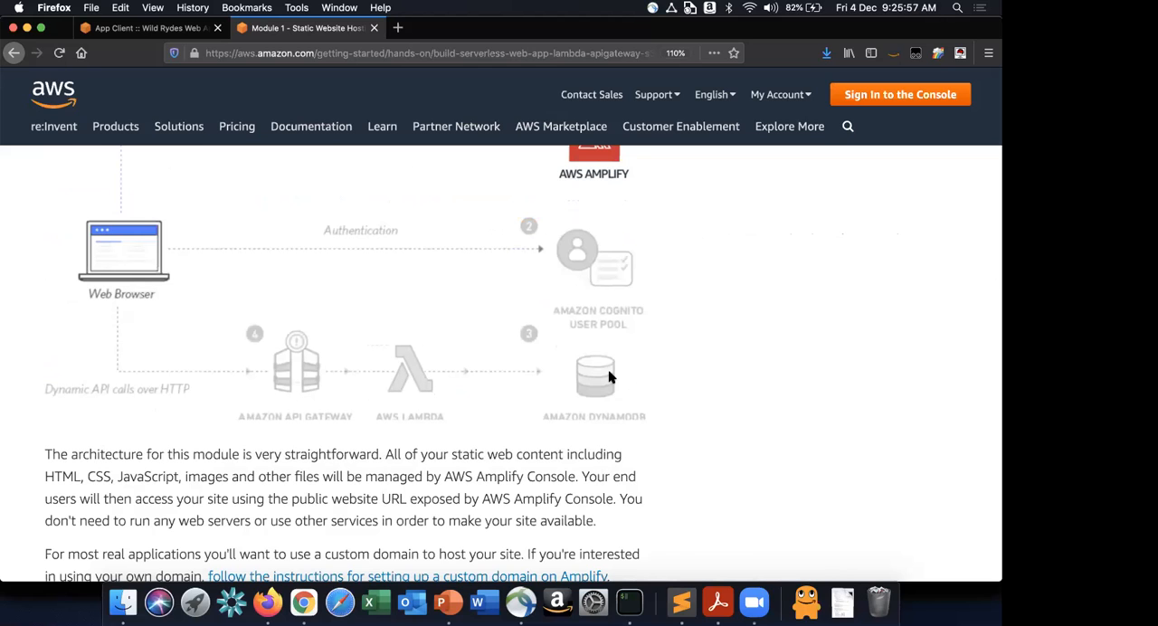
pyautogui.scroll(-3, 609, 376)
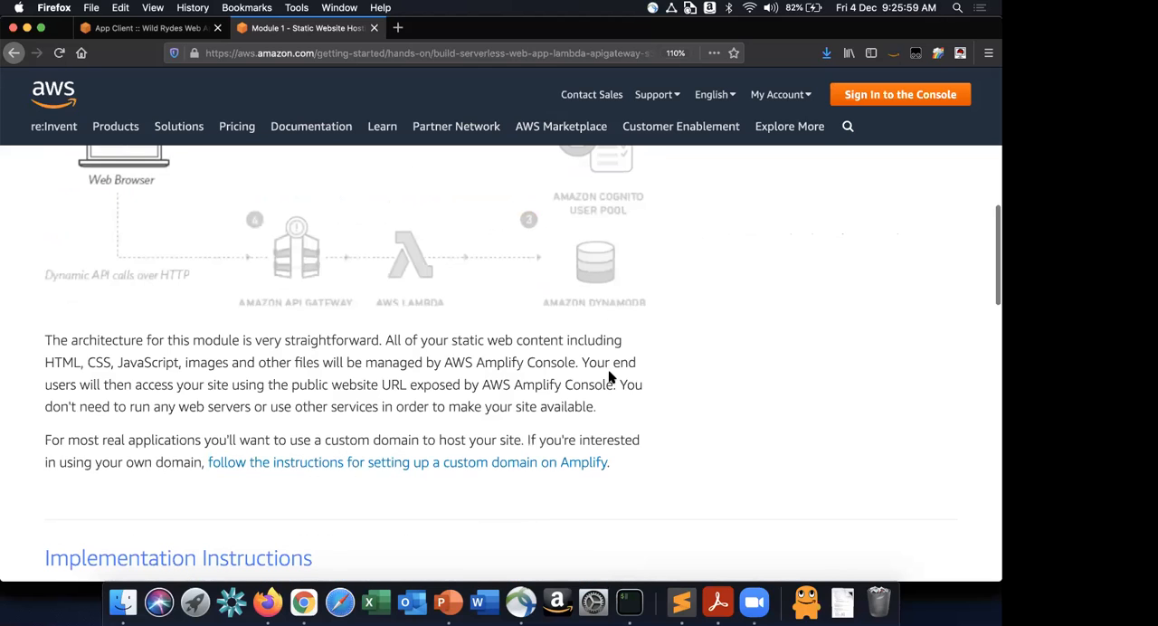
pyautogui.scroll(-3, 608, 378)
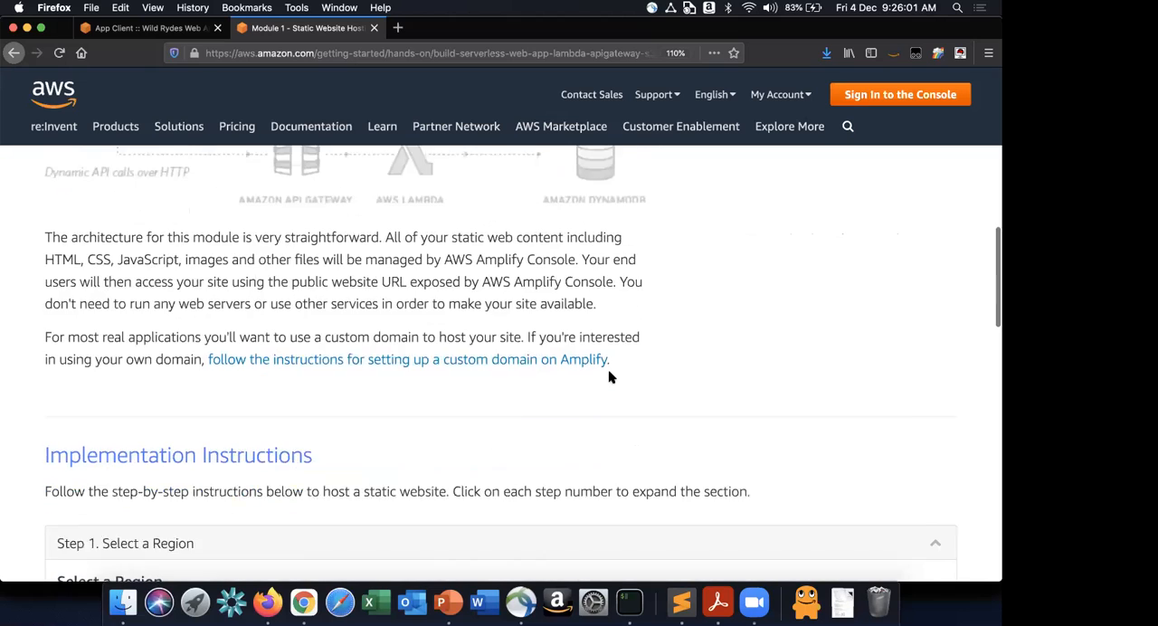
pyautogui.scroll(-8, 609, 377)
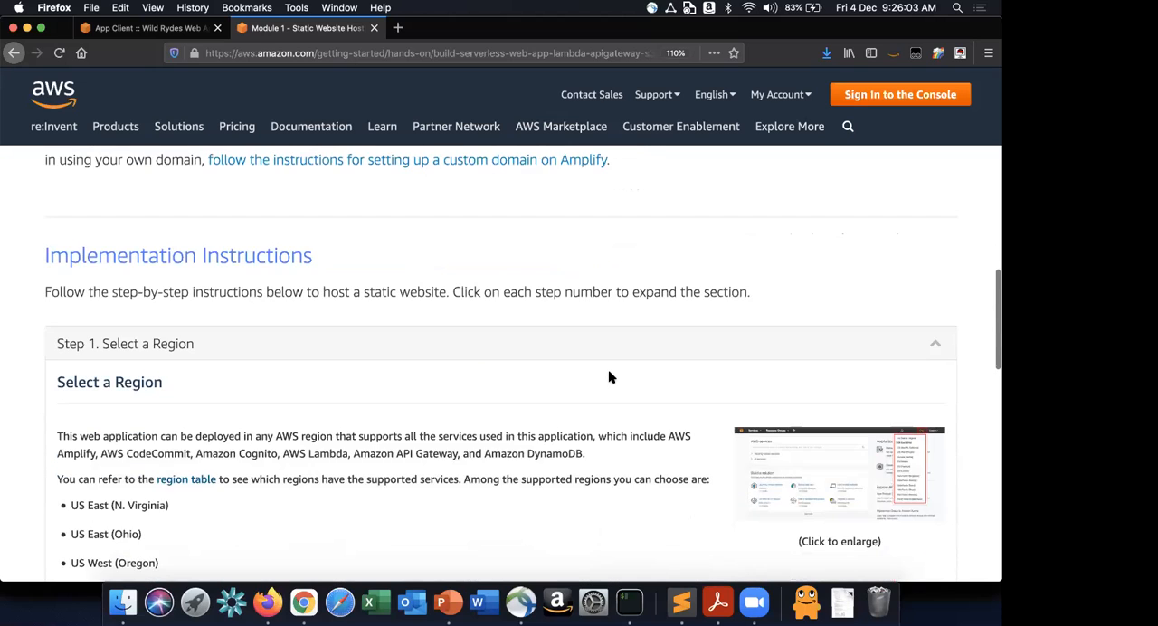
# - Switch to Chrome and go from the billing pages to the AWS Management Console home page
pyautogui.press('super+Tab')
pyautogui.press('super+Tab')
pyautogui.press('super+Tab')
pyautogui.press('super+Tab')
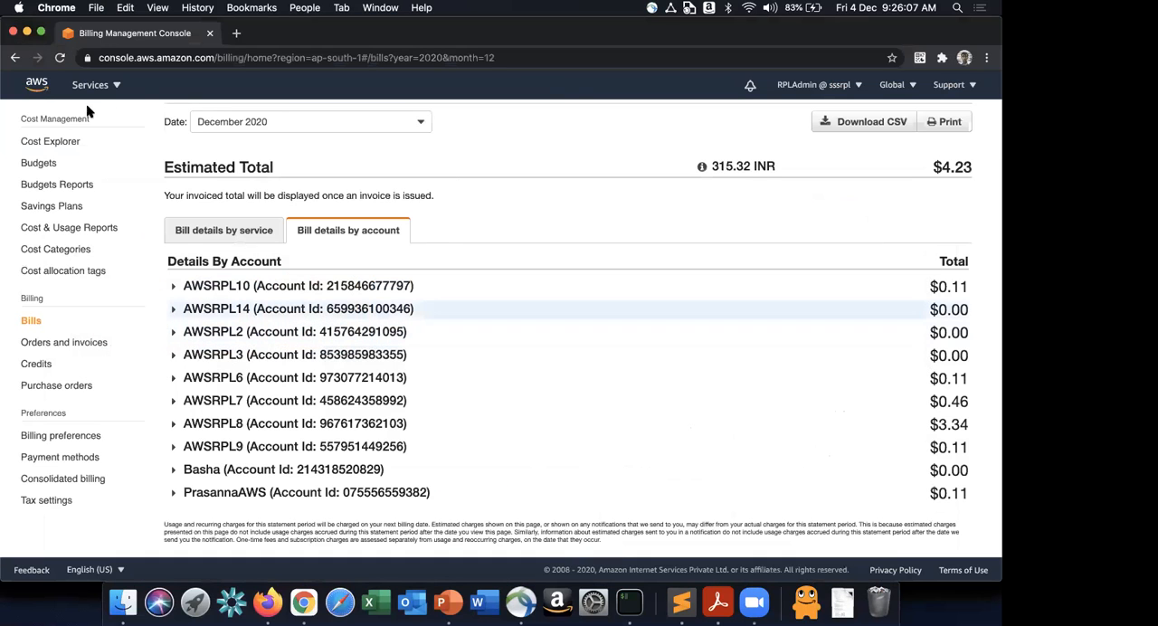
pyautogui.scroll(1, 45, 127)
pyautogui.click(33, 125)
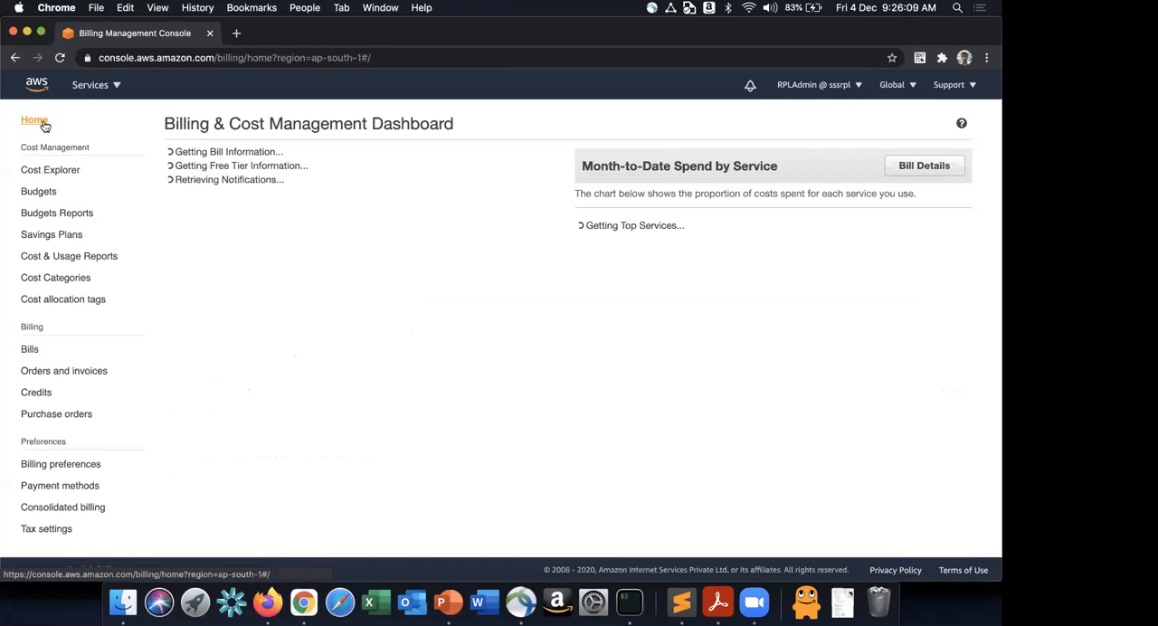
pyautogui.click(37, 88)
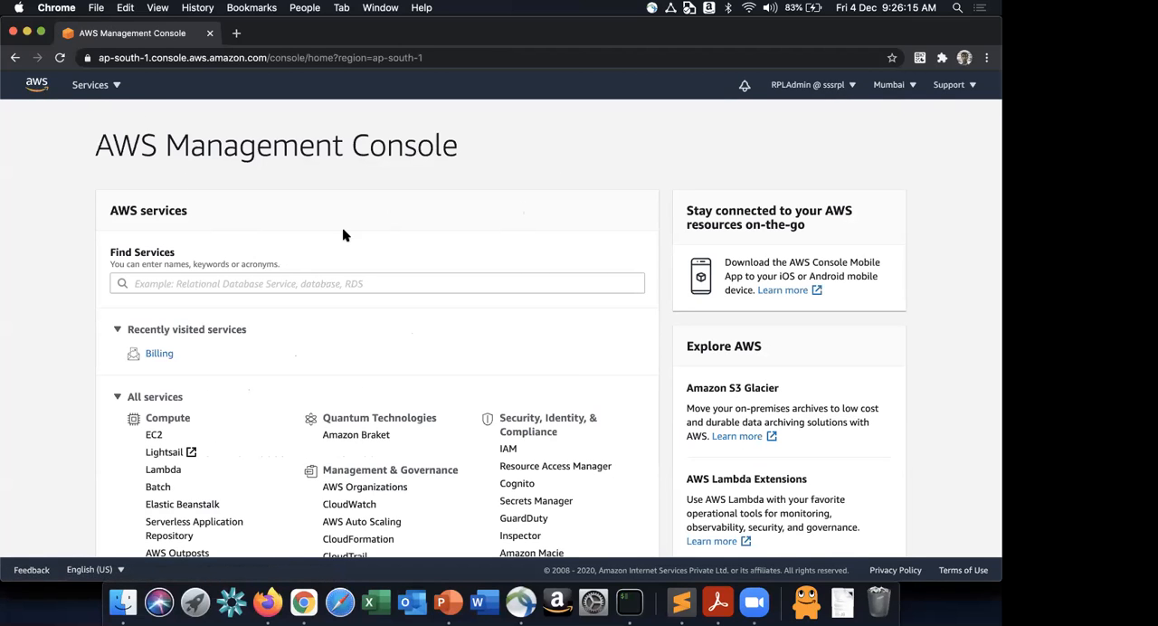
# - Switch back to the tutorial in Firefox, expand Step 2: Create a Git repository and copy the repository name wildrydes-site
pyautogui.press('super+Tab')
pyautogui.scroll(4, 324, 353)
pyautogui.scroll(-4, 324, 353)
pyautogui.scroll(-3, 323, 353)
pyautogui.scroll(-3, 324, 353)
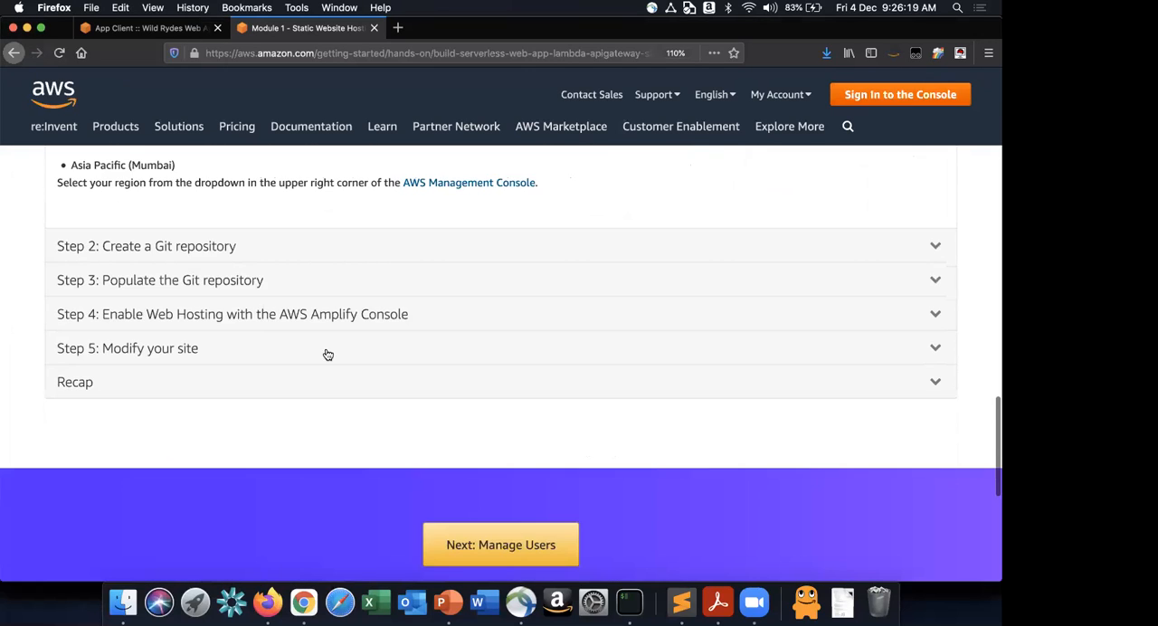
pyautogui.click(212, 246)
pyautogui.scroll(5, 212, 249)
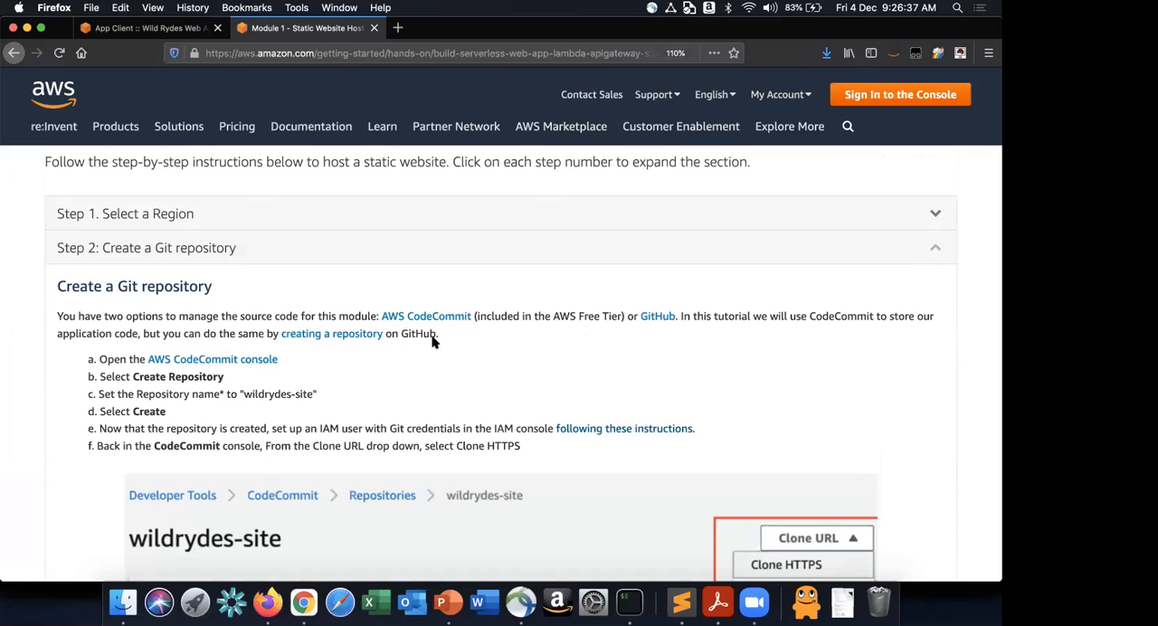
pyautogui.moveTo(242, 394); pyautogui.dragTo(314, 393)
pyautogui.press('super+c')
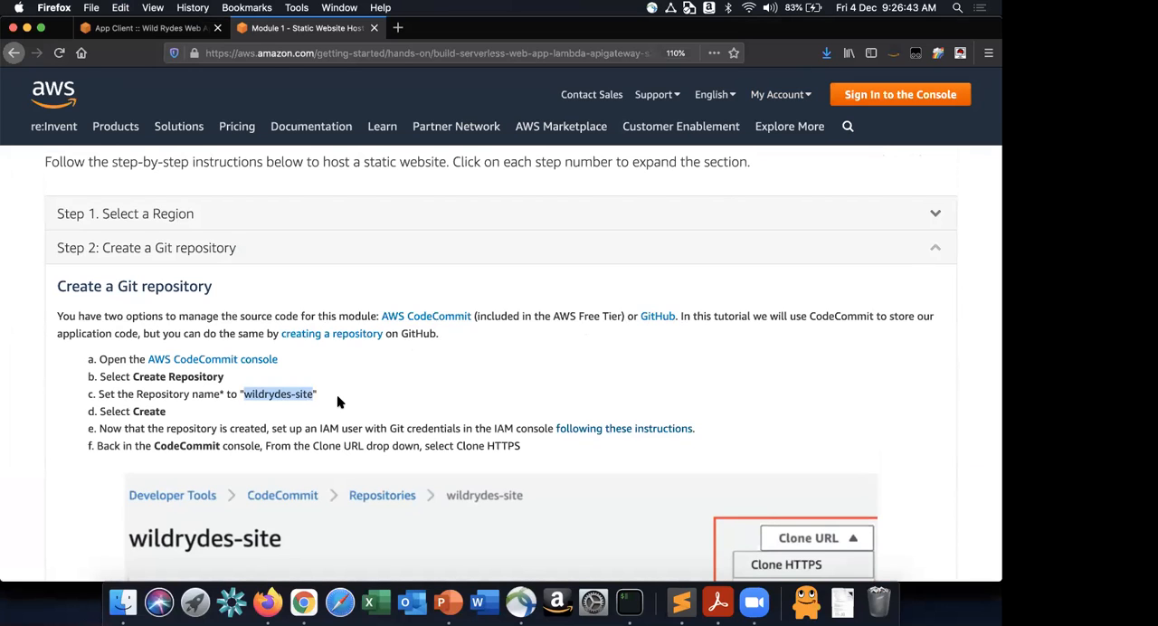
# - Switch to the AWS console in Chrome, search the services for CodeCommit and open it
pyautogui.press('super+Tab')
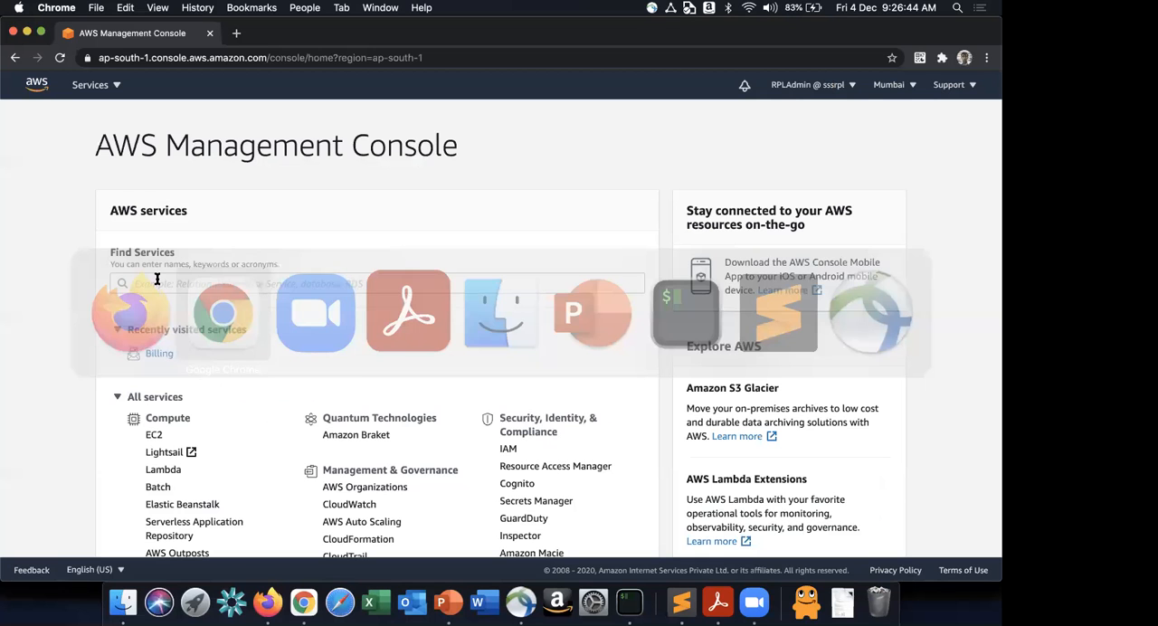
pyautogui.click(156, 281)
pyautogui.write('co')
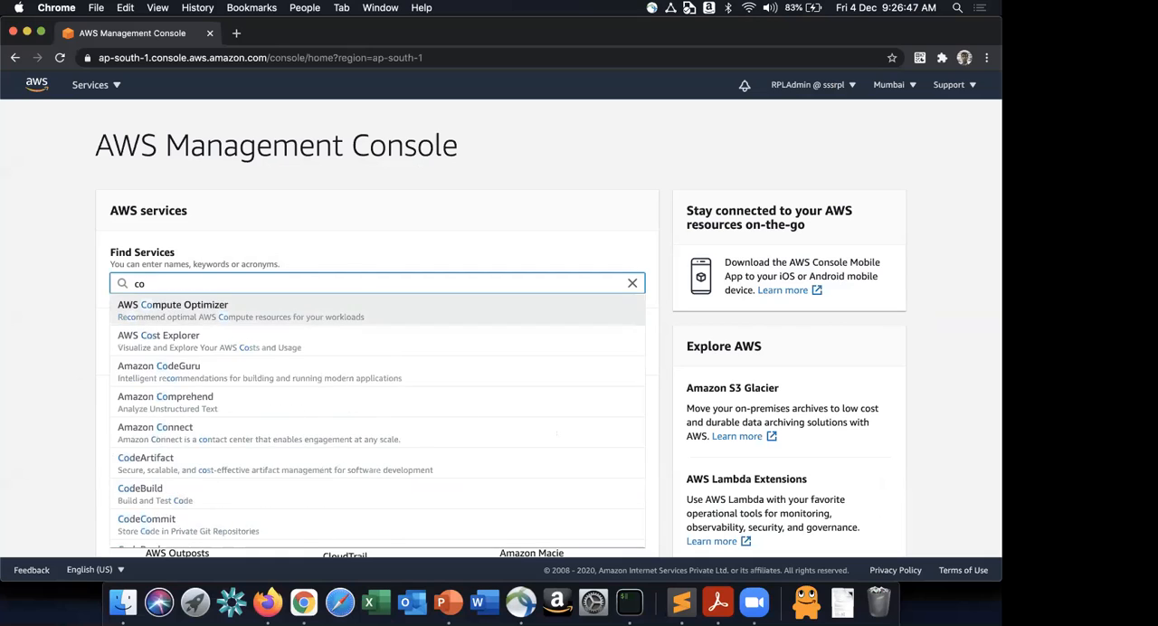
pyautogui.write('decomm')
pyautogui.click(166, 317)
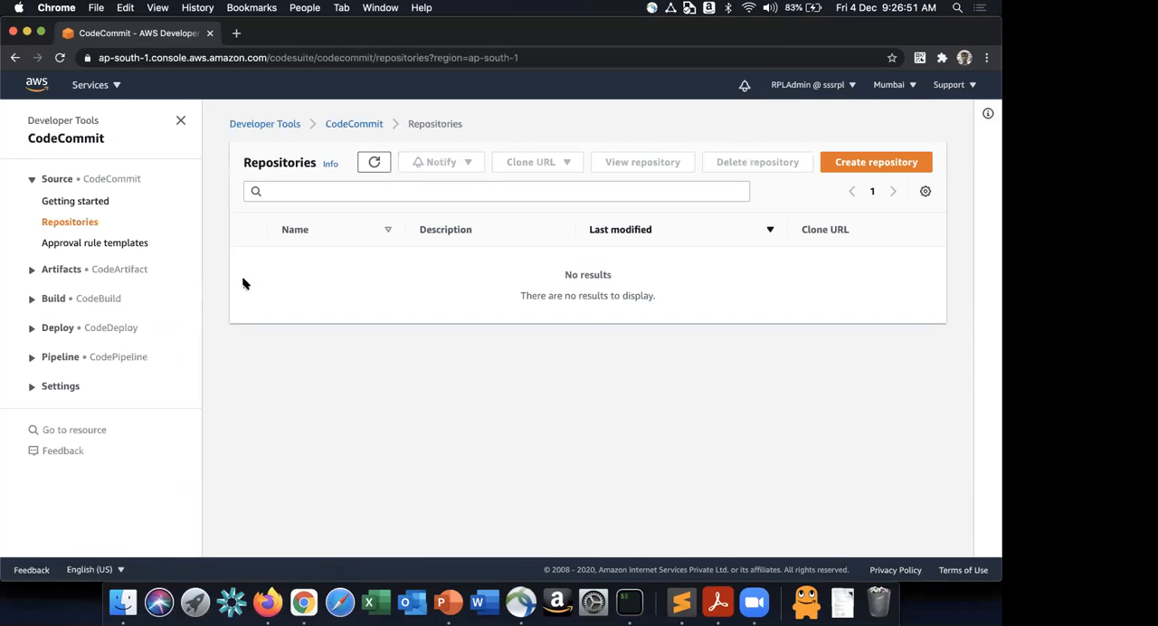
# - Create a CodeCommit repository named wildrydes-site, checking the tutorial's instructions before creating it
pyautogui.click(824, 169)
pyautogui.press('super+Tab')
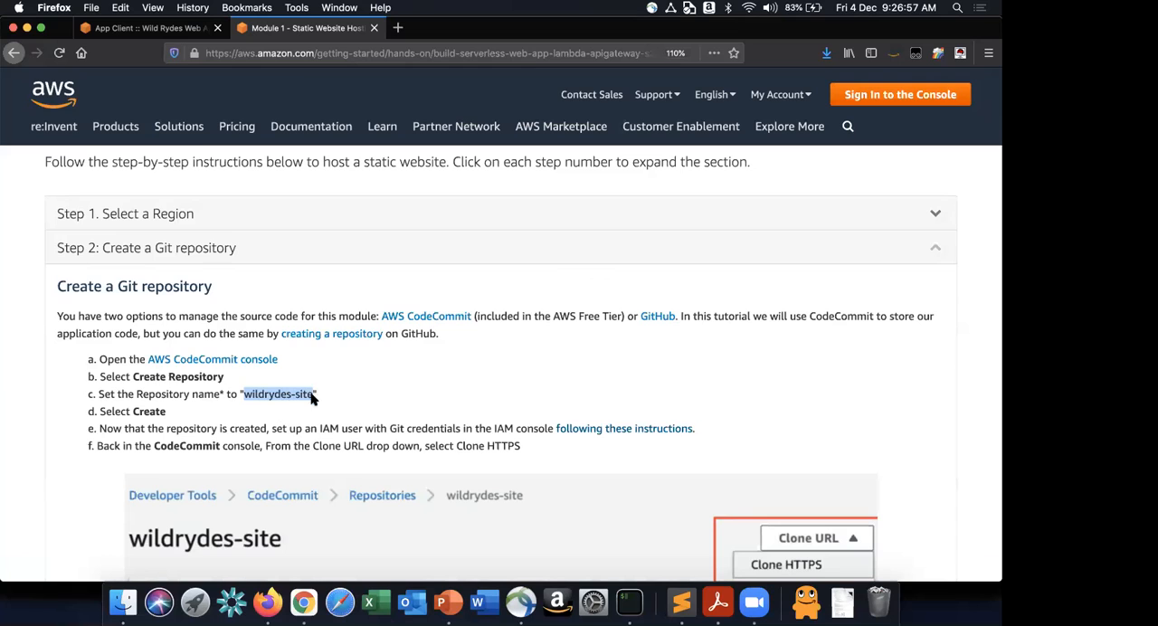
pyautogui.press('super+Tab')
pyautogui.click(250, 295)
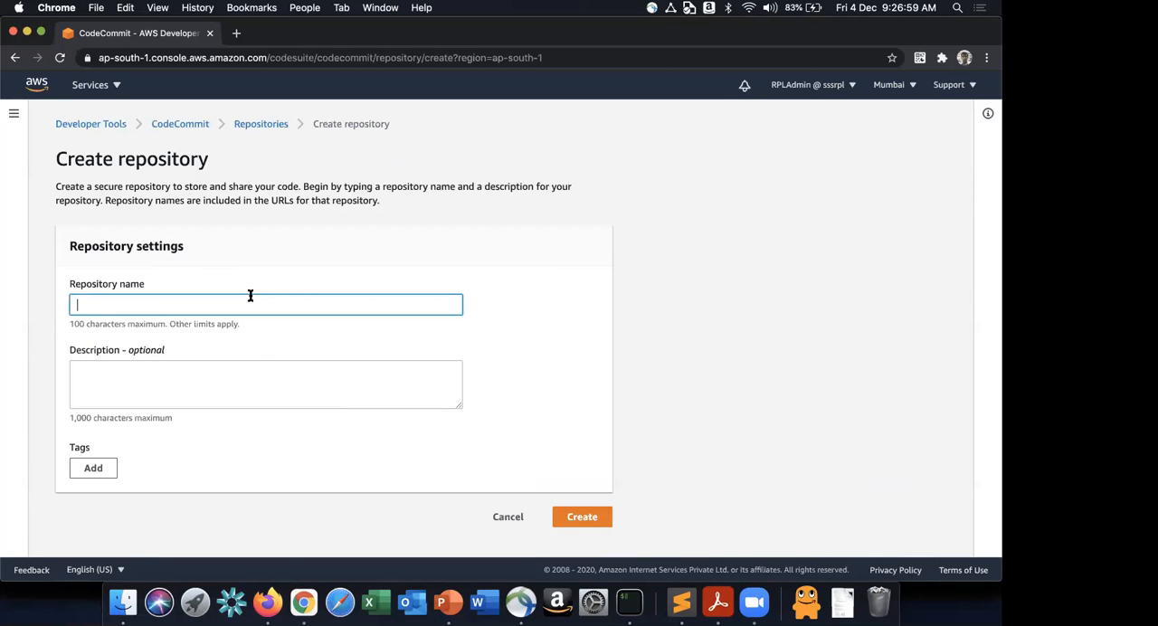
pyautogui.press('super+v')
pyautogui.press('super+Tab')
pyautogui.scroll(-2, 197, 343)
pyautogui.scroll(-1, 197, 342)
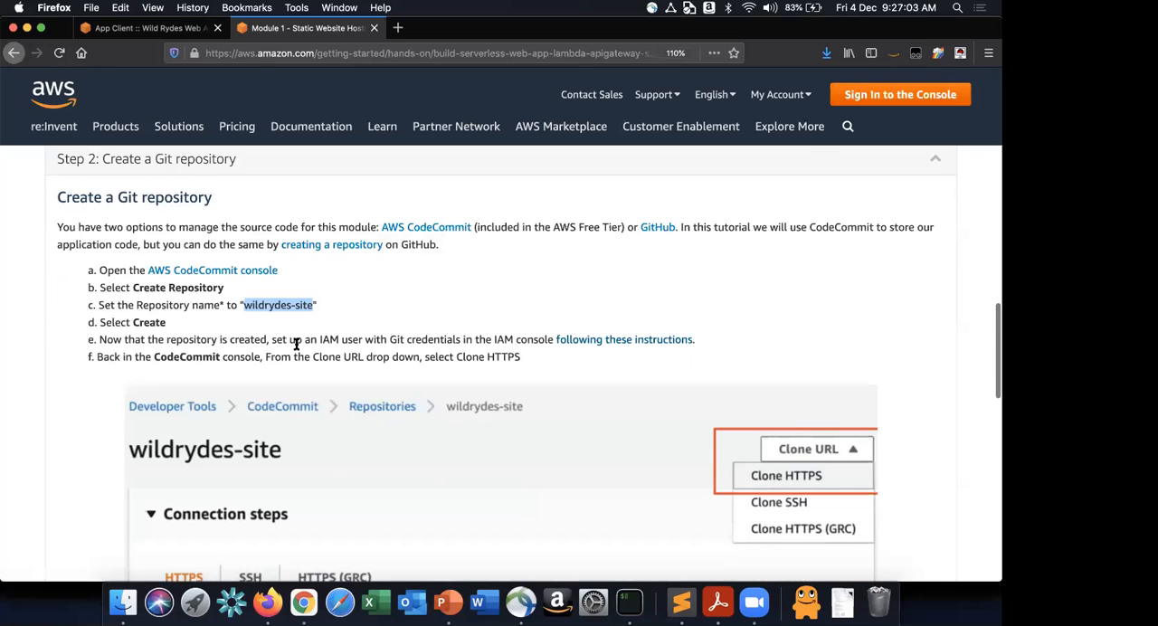
pyautogui.press('super+Tab')
pyautogui.click(586, 516)
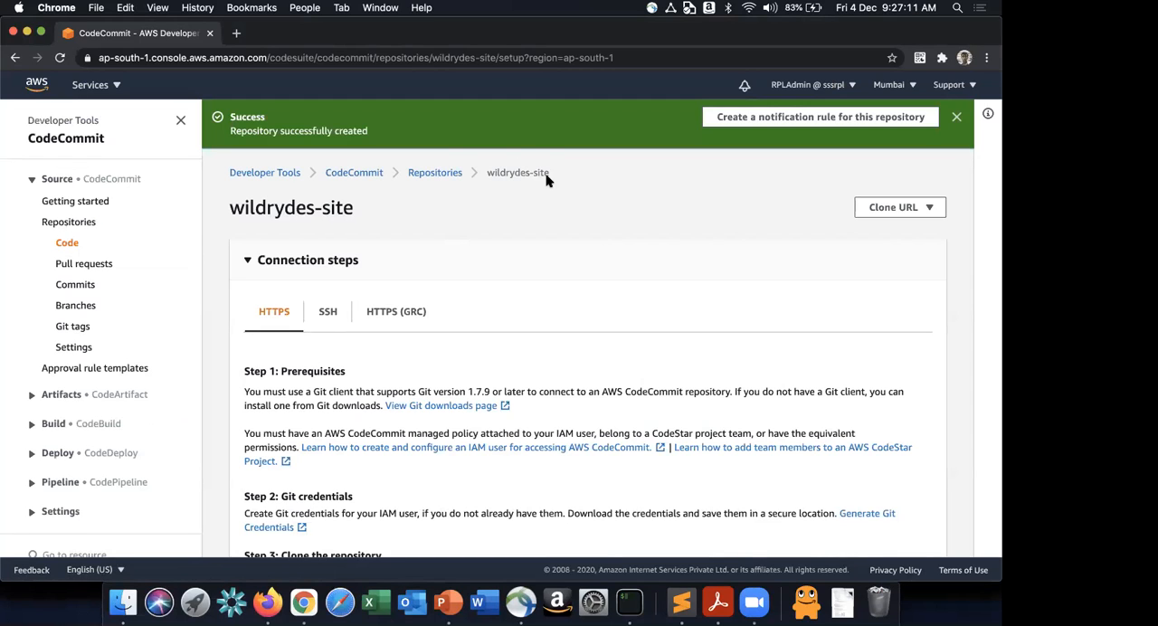
# - Switch to the tutorial in Firefox and open the linked instructions for setting up an IAM user with Git credentials
pyautogui.press('super+Tab')
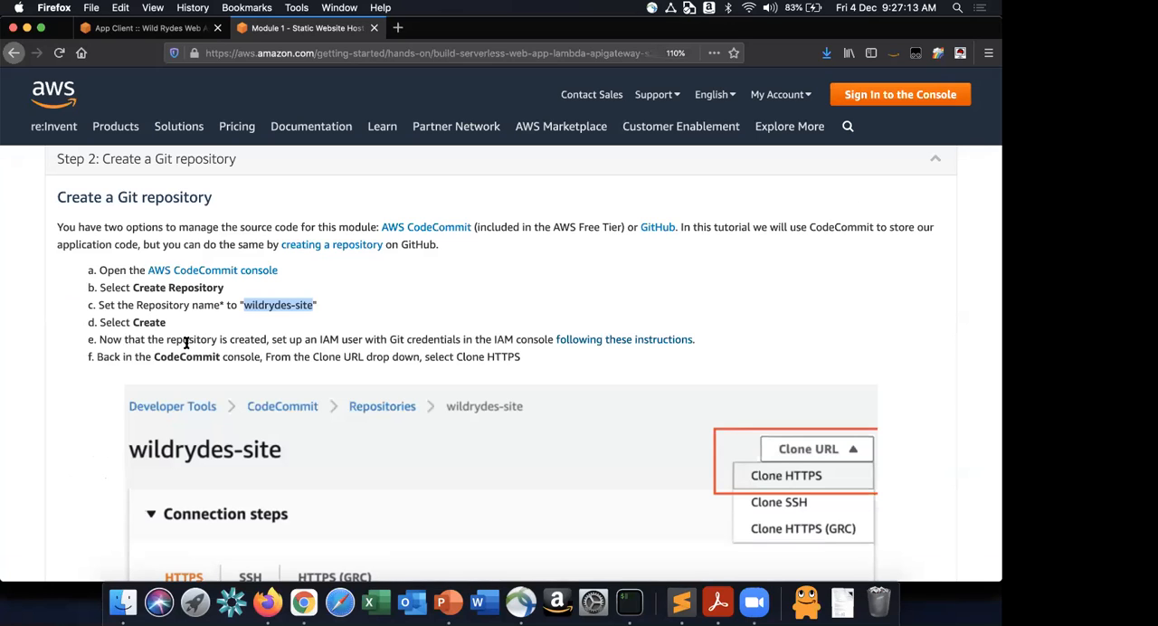
pyautogui.moveTo(273, 340); pyautogui.dragTo(419, 336)
pyautogui.click(505, 338)
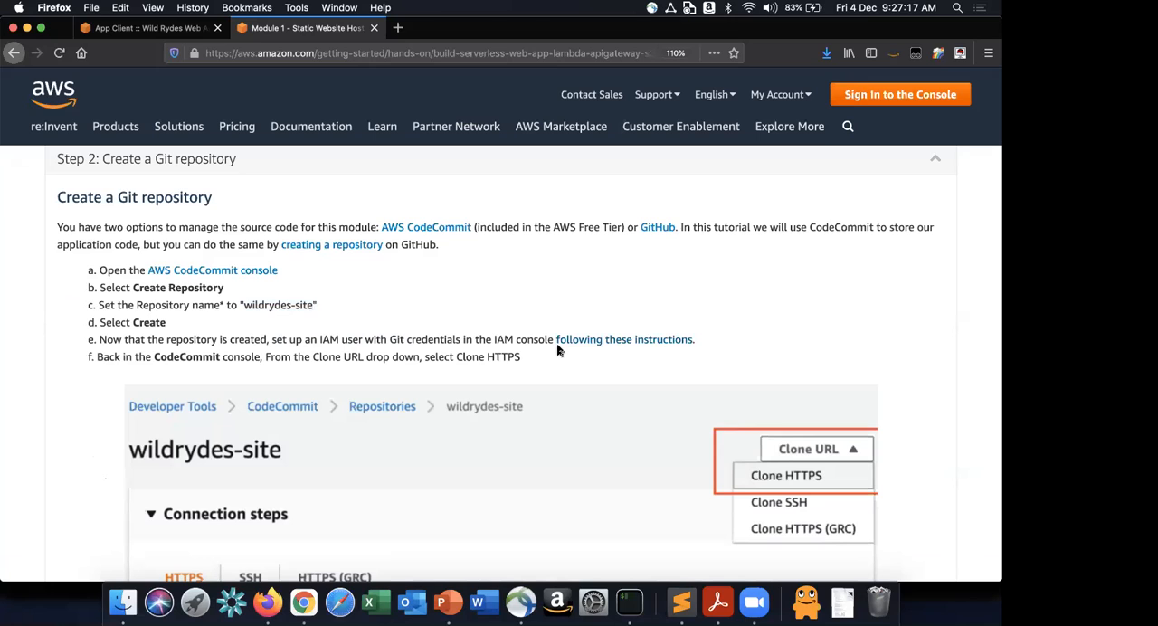
pyautogui.keyDown('super'); pyautogui.click(621, 341); pyautogui.keyUp('super')
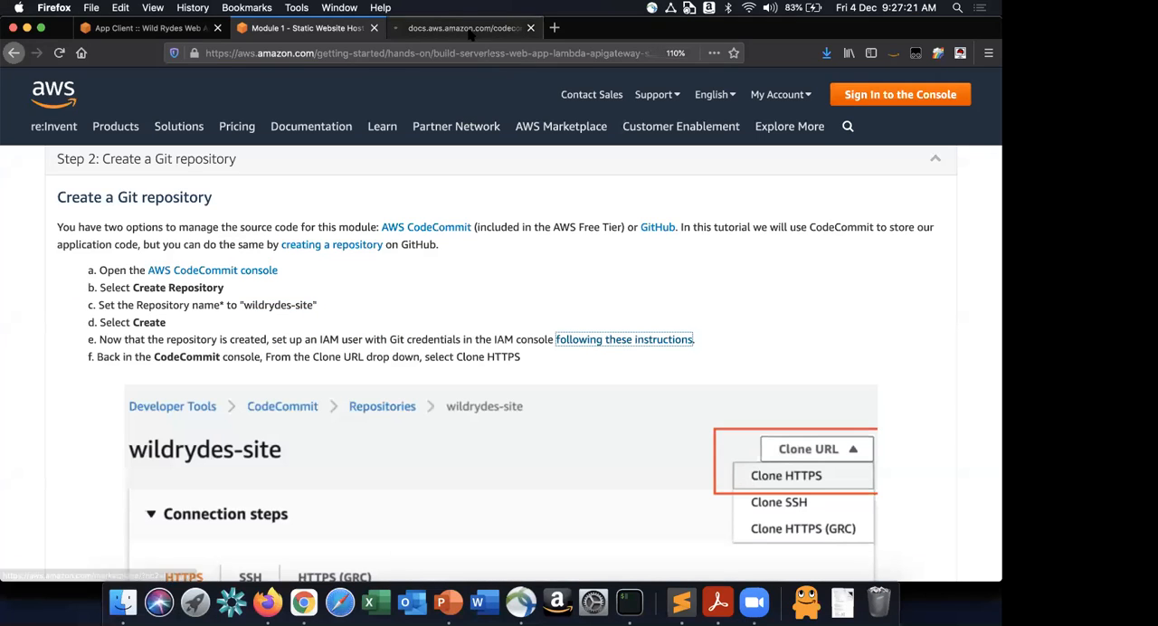
pyautogui.click(469, 32)
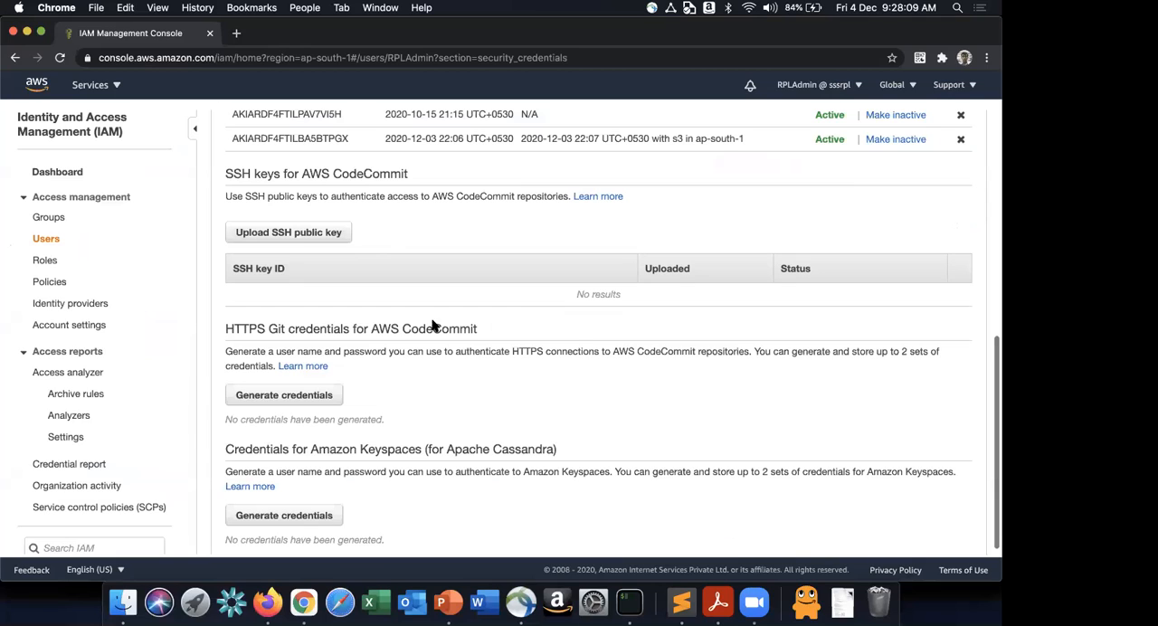
# - Generate HTTPS Git credentials for AWS CodeCommit for the IAM user, download the credentials file and close the dialog
pyautogui.scroll(-1, 433, 326)
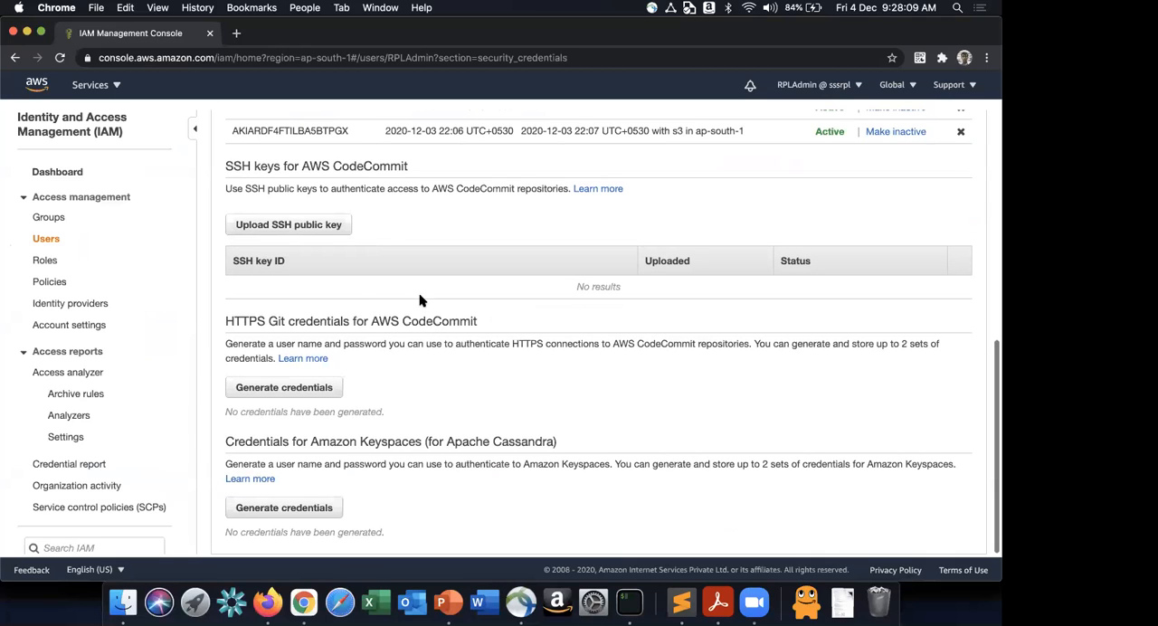
pyautogui.click(509, 380)
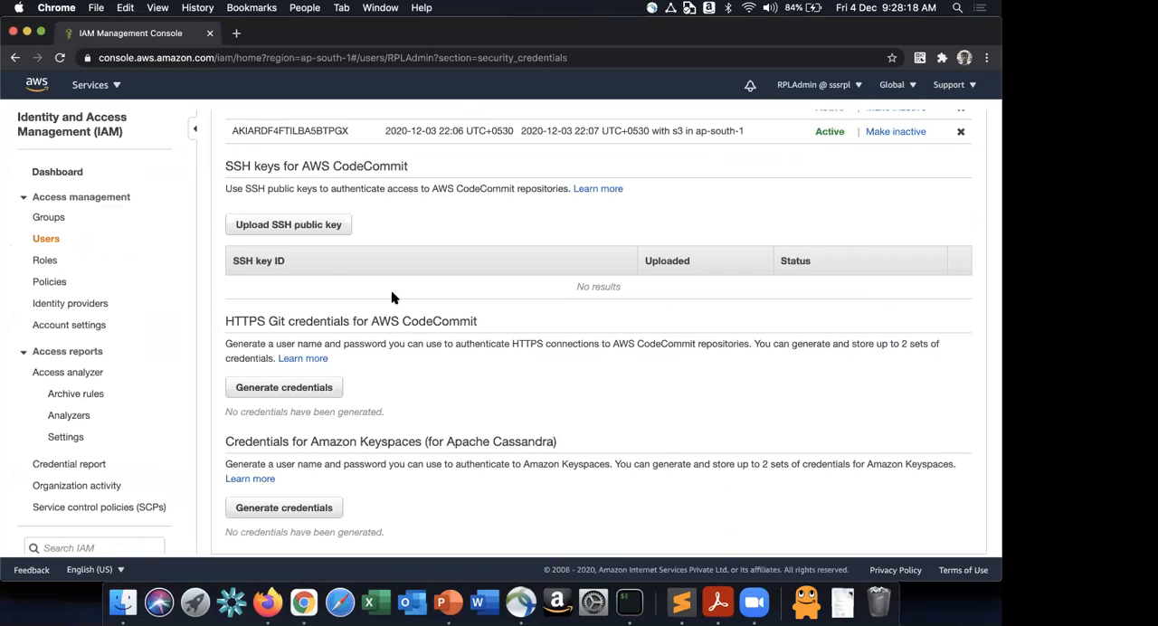
pyautogui.scroll(2, 260, 262)
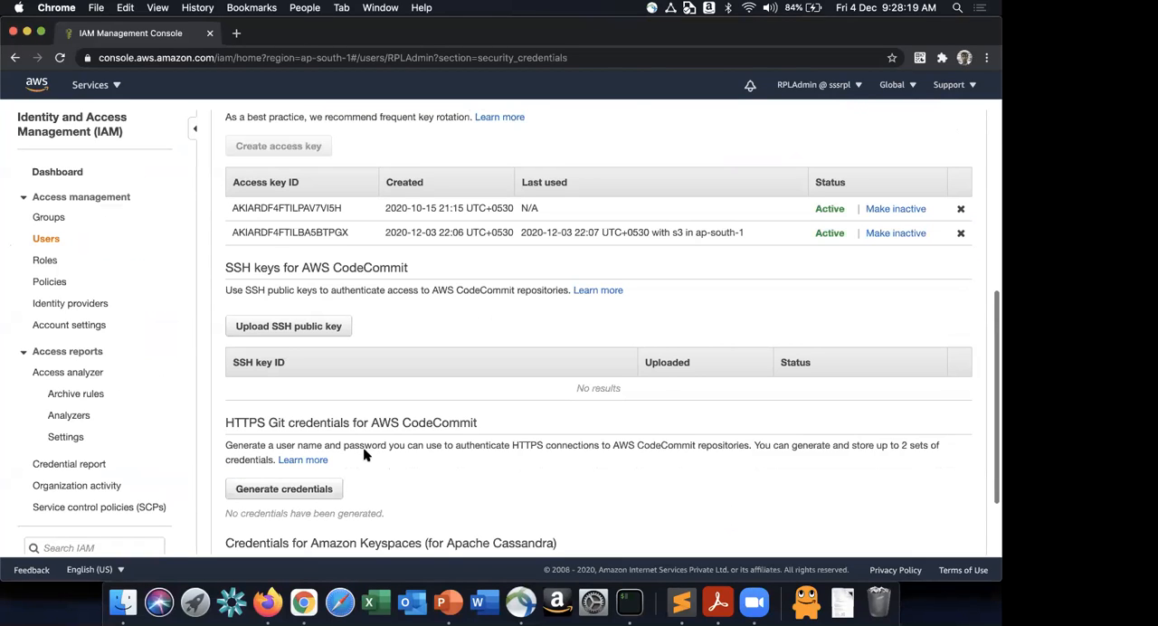
pyautogui.moveTo(226, 423); pyautogui.dragTo(432, 422)
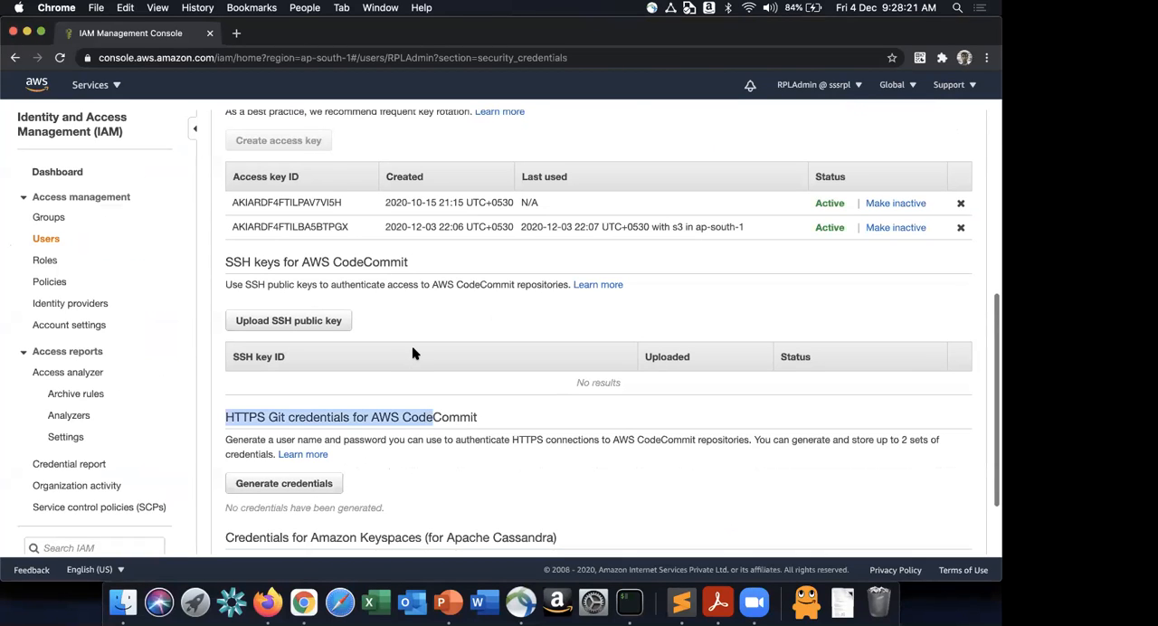
pyautogui.scroll(-2, 412, 353)
pyautogui.click(286, 387)
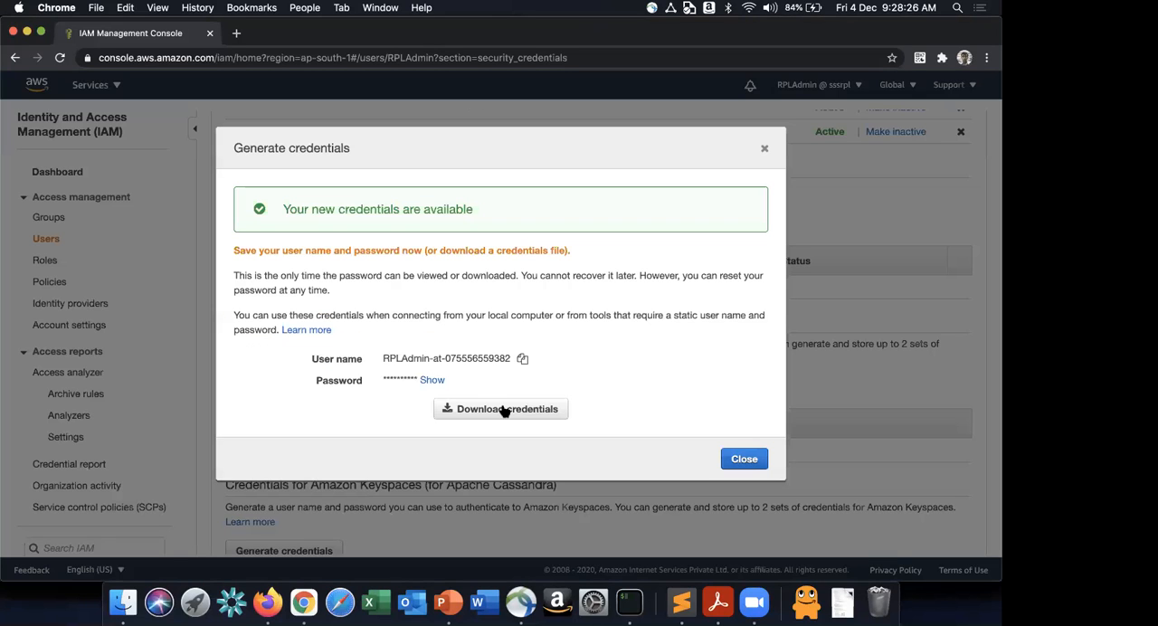
pyautogui.click(509, 411)
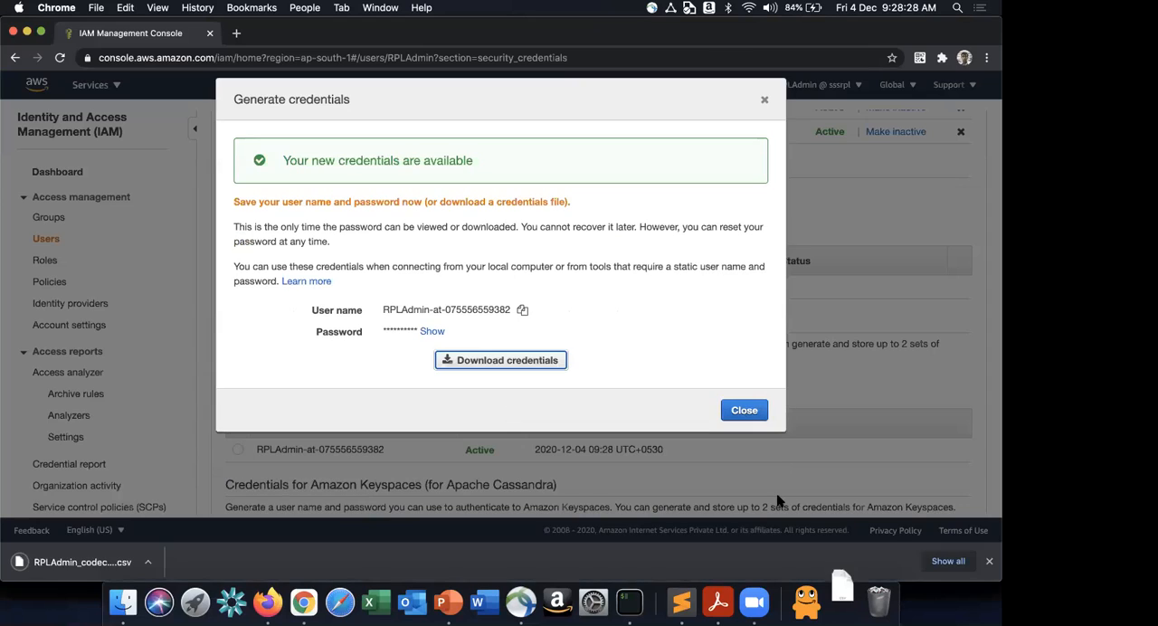
pyautogui.click(748, 418)
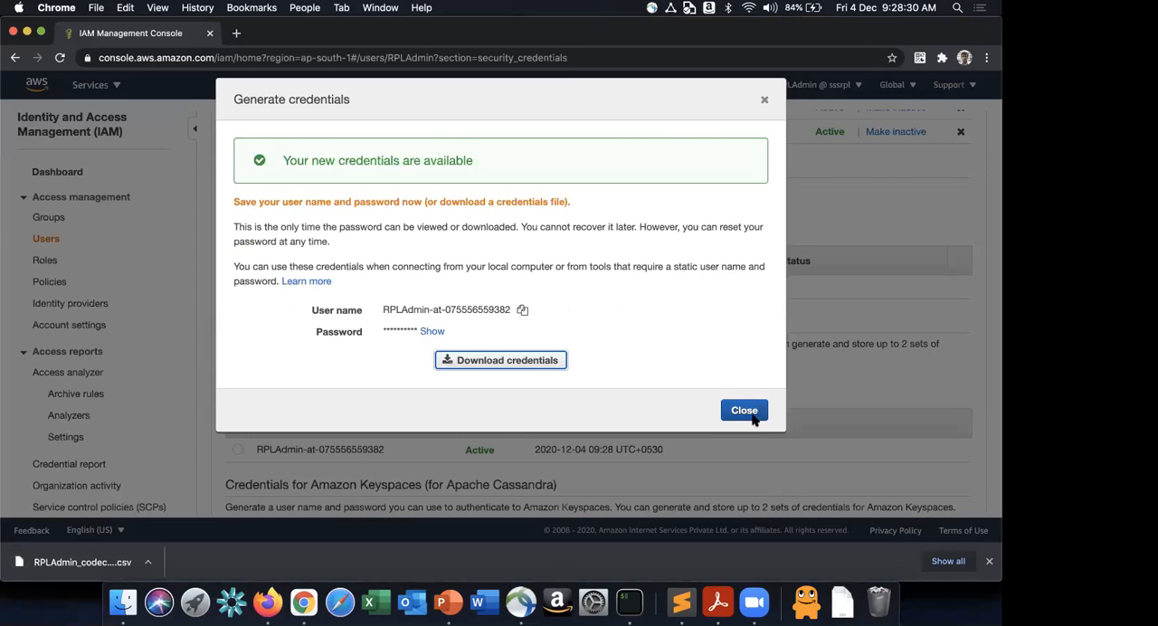
# - Switch to Finder and copy the newly downloaded CodeCommit credentials CSV file from the Downloads folder
pyautogui.press('super+Tab')
pyautogui.press('super+Tab')
pyautogui.press('super+Tab')
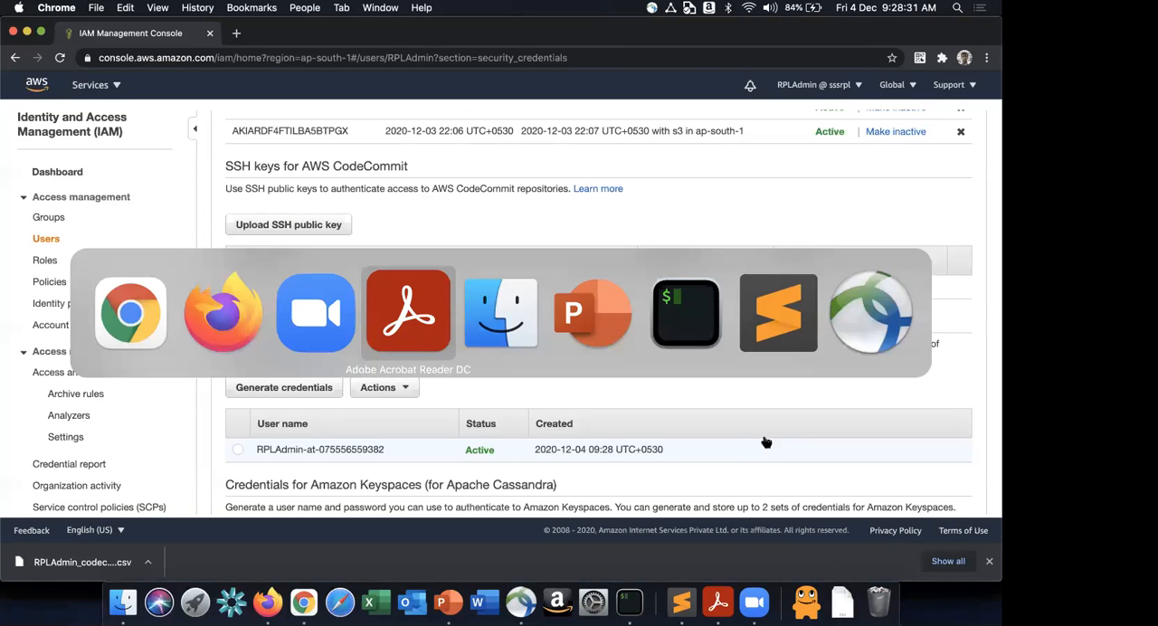
pyautogui.press('super+Tab')
pyautogui.press('super+Tab')
pyautogui.press('super+Tab')
pyautogui.press('super+Tab')
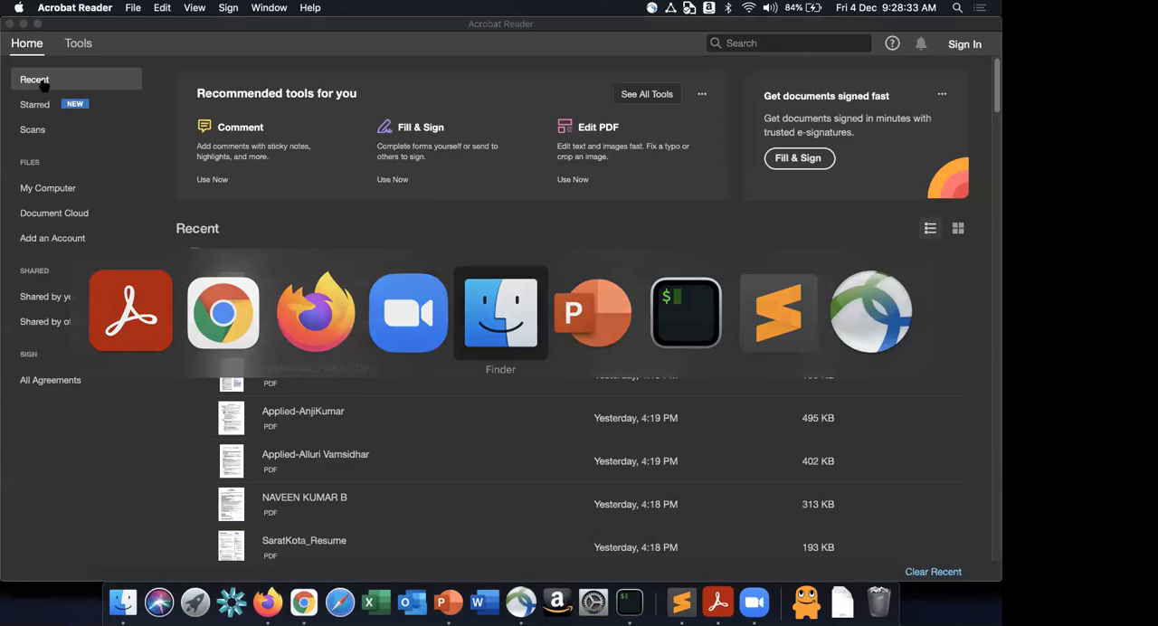
pyautogui.click(49, 81)
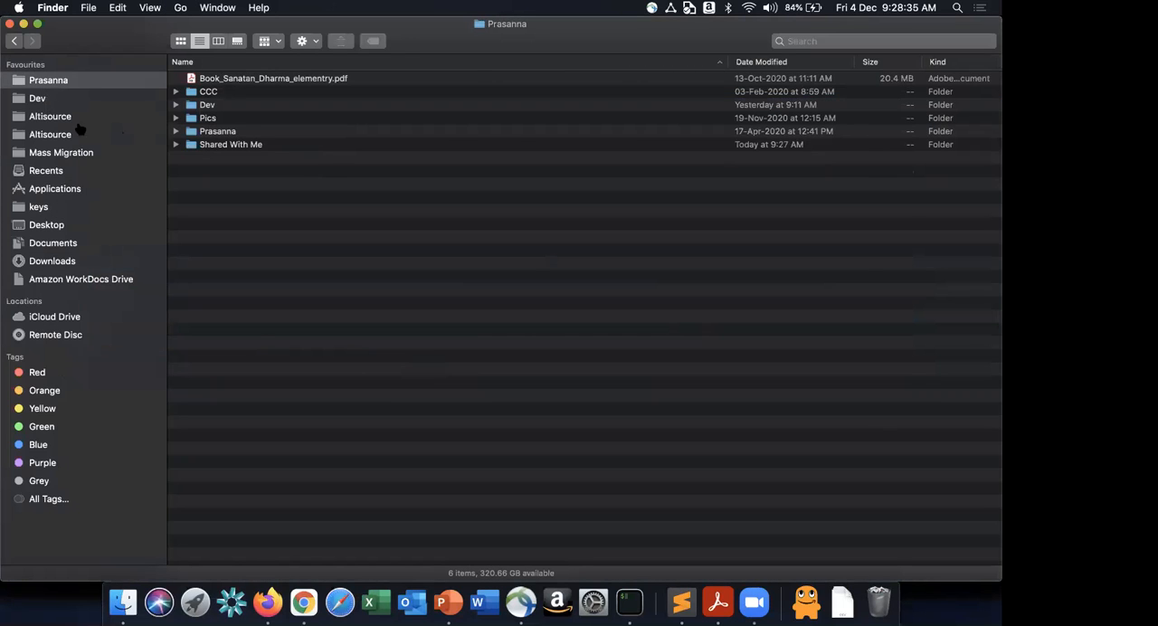
pyautogui.click(74, 207)
pyautogui.click(69, 263)
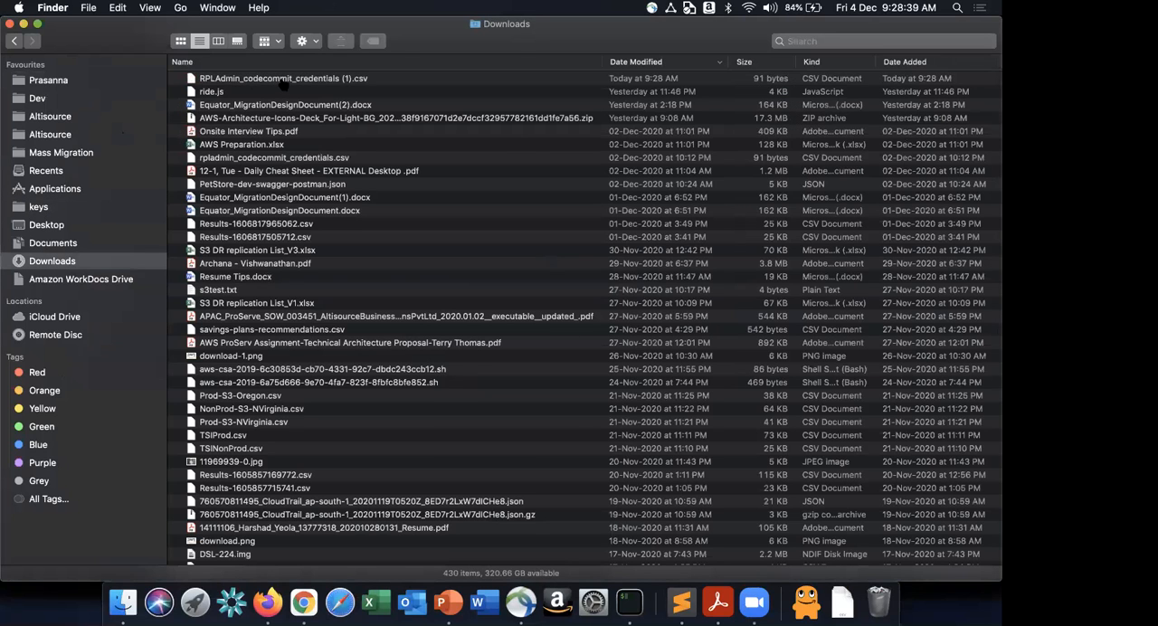
pyautogui.click(283, 79)
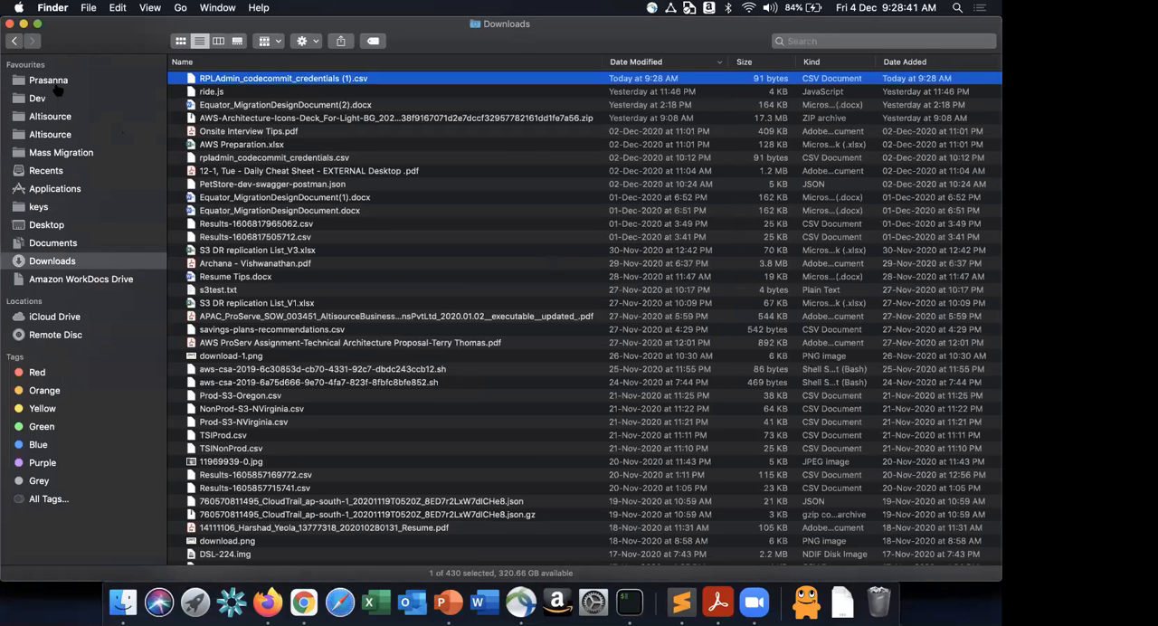
# - Paste the copied credentials file into the serverless-webapp folder inside Dev
pyautogui.click(54, 84)
pyautogui.click(85, 102)
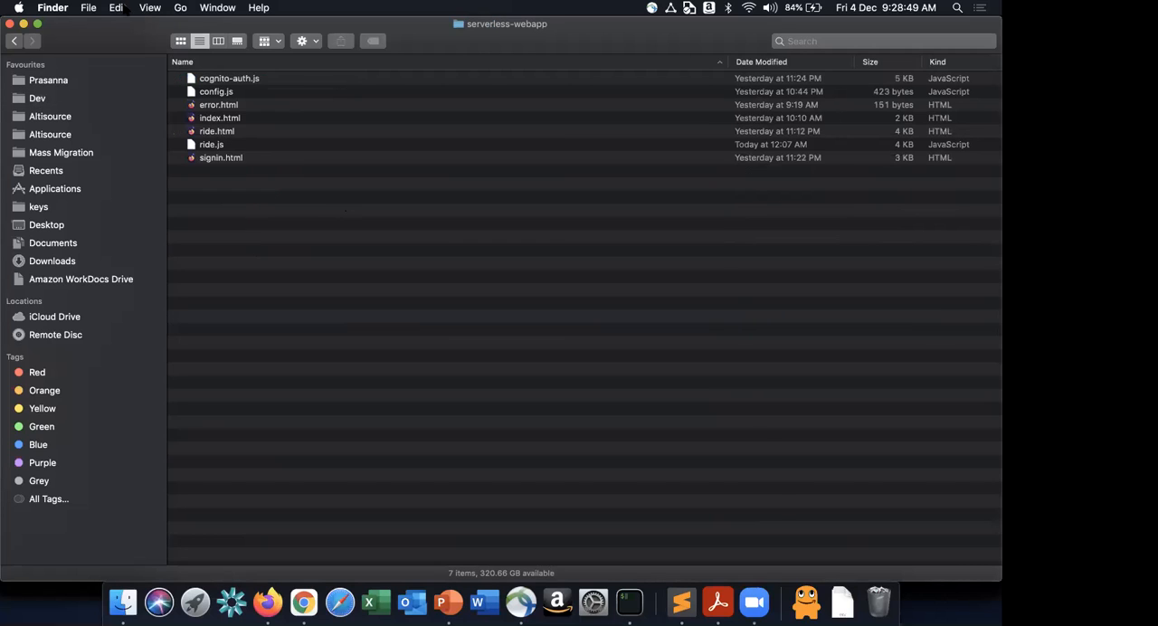
pyautogui.click(122, 8)
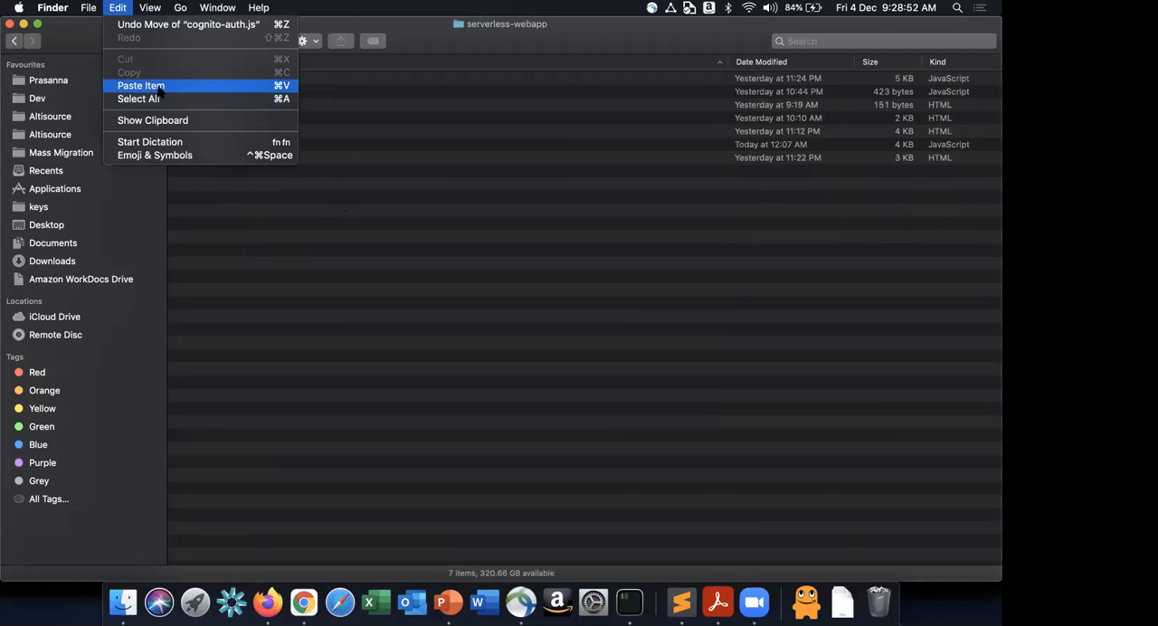
pyautogui.keyDown('alt'); pyautogui.click(160, 86); pyautogui.keyUp('alt')
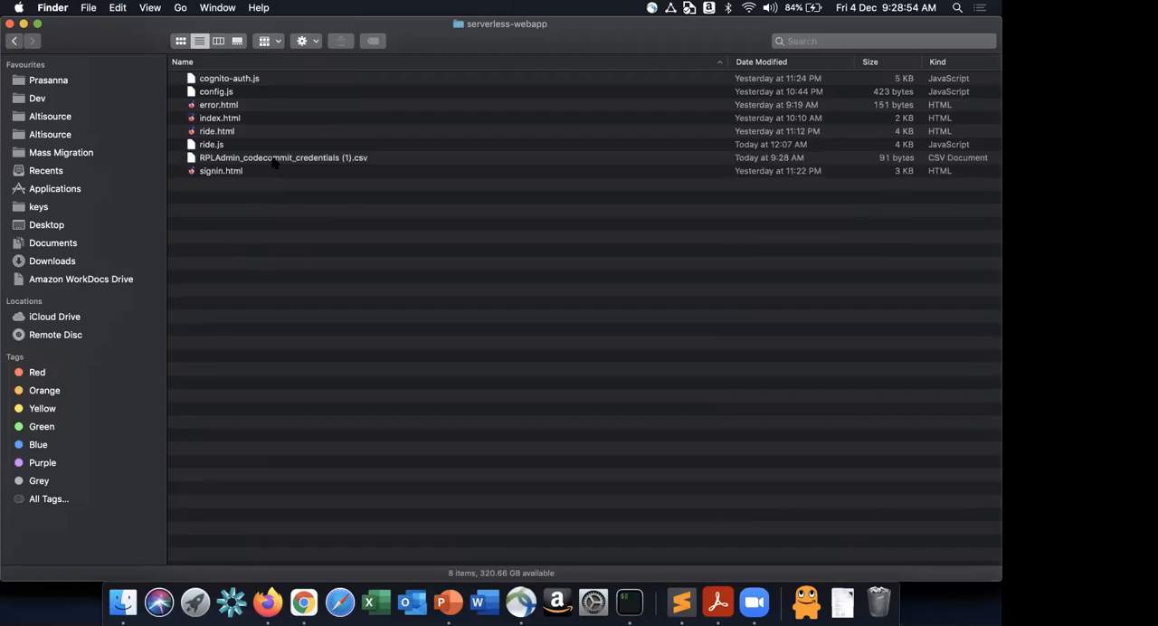
# - Open the pasted CodeCommit credentials CSV file in Microsoft Excel
pyautogui.click(273, 158)
pyautogui.rightClick(275, 161)
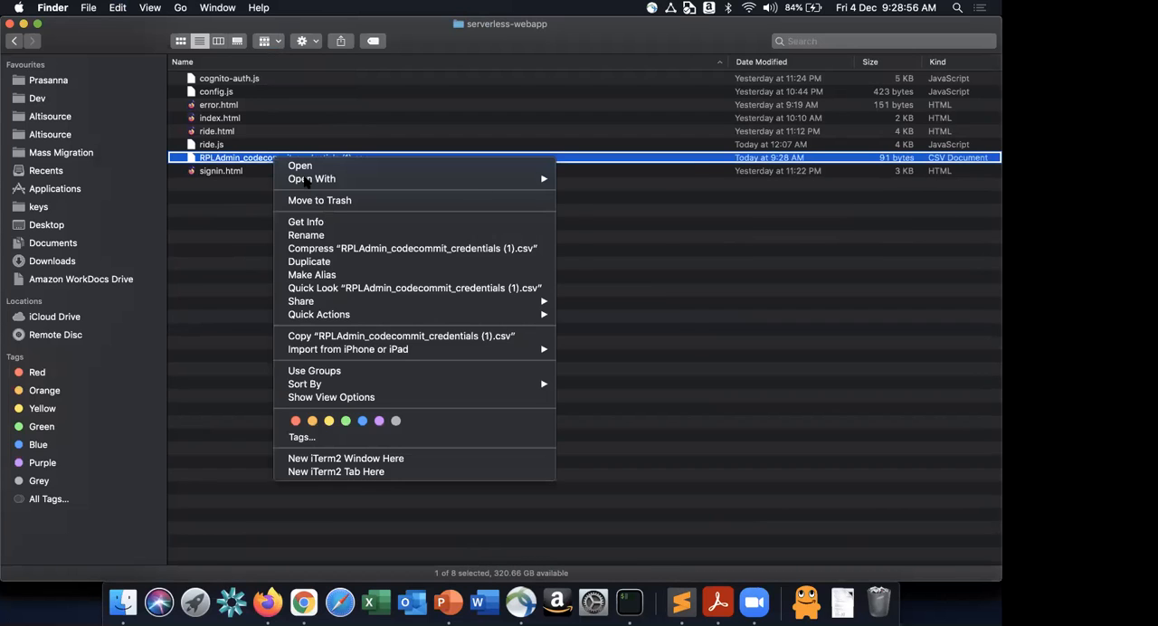
pyautogui.moveTo(308, 180)
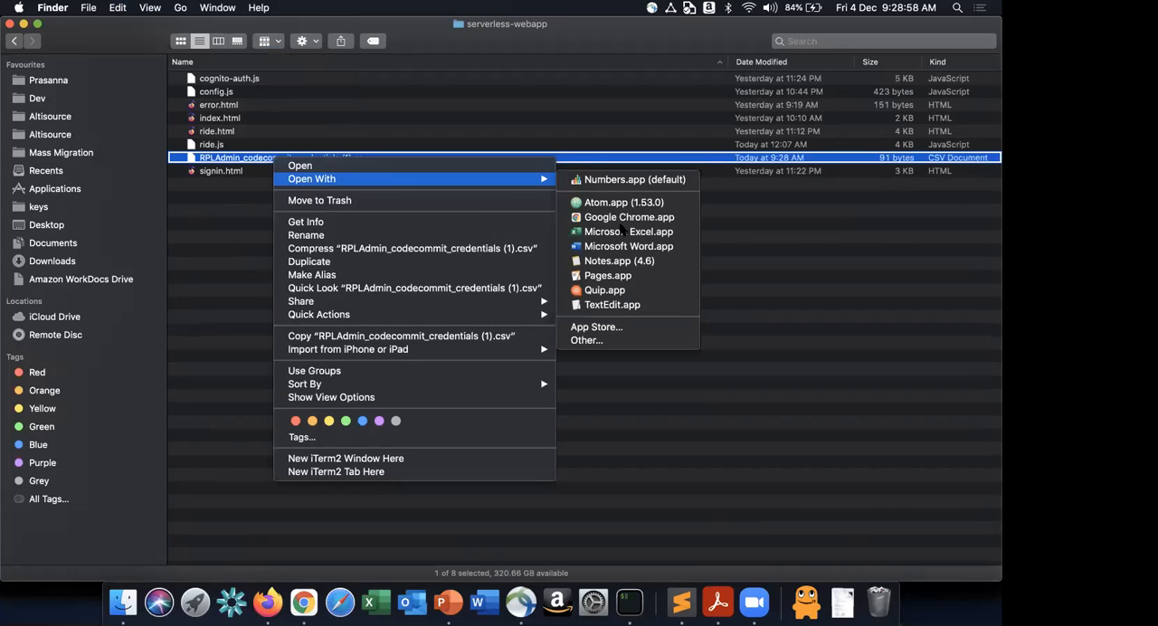
pyautogui.click(623, 232)
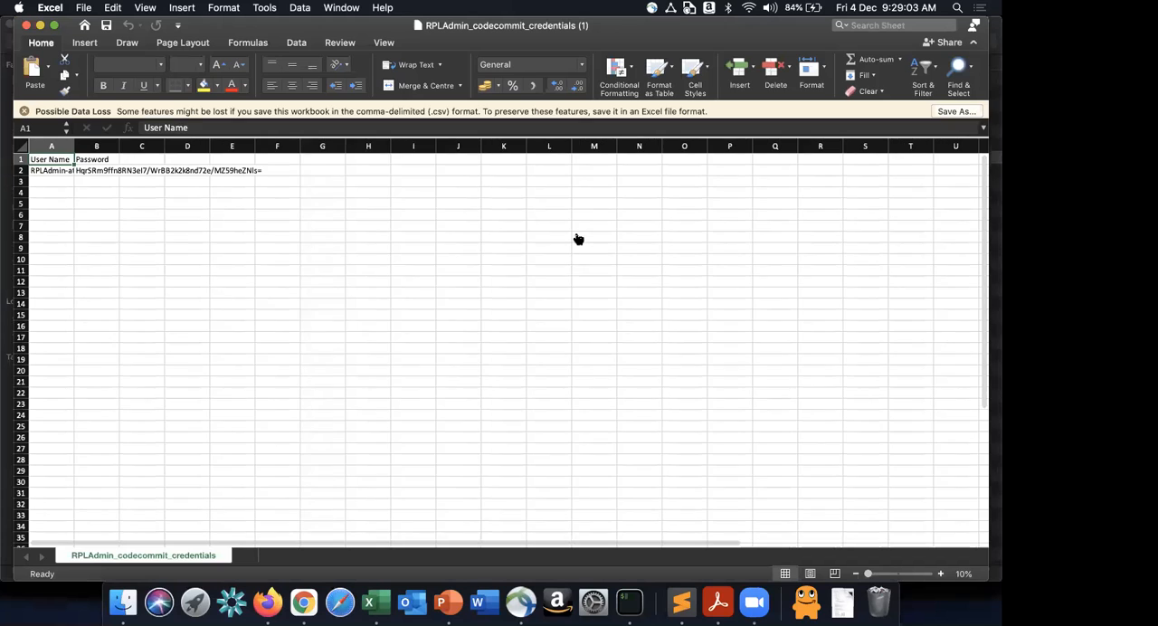
# - Switch to Firefox, read the CodeCommit guide on saving credentials and cloning the repository, and review the tutorial's Clone HTTPS instruction
pyautogui.press('super+Tab')
pyautogui.press('super+Tab')
pyautogui.press('super+Tab')
pyautogui.press('super+Tab')
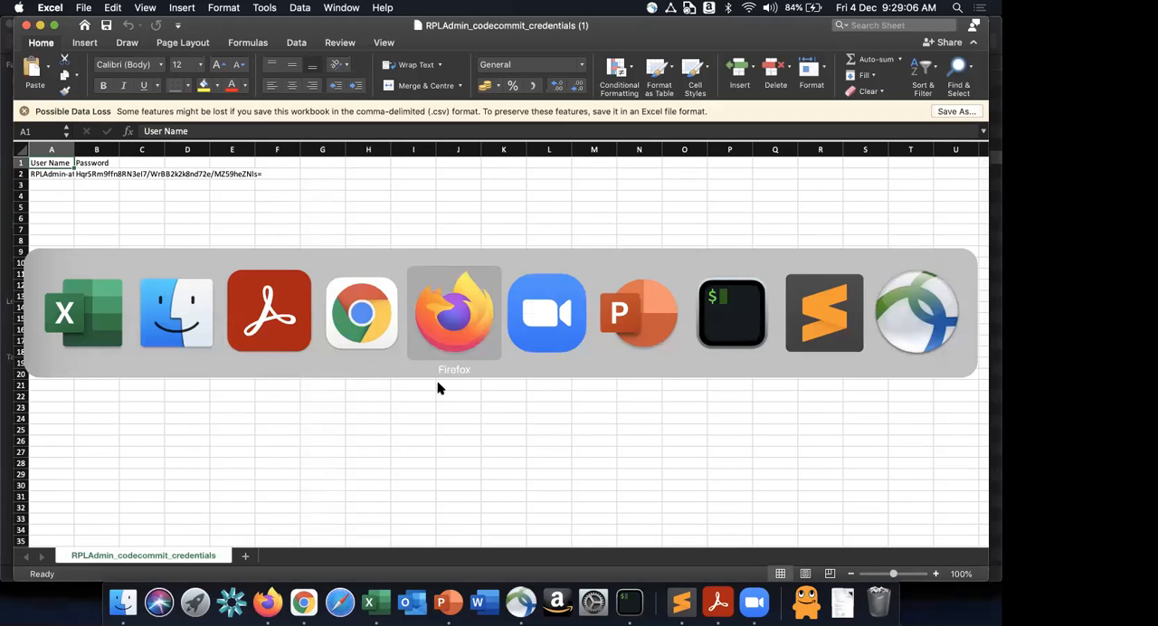
pyautogui.scroll(-5, 438, 387)
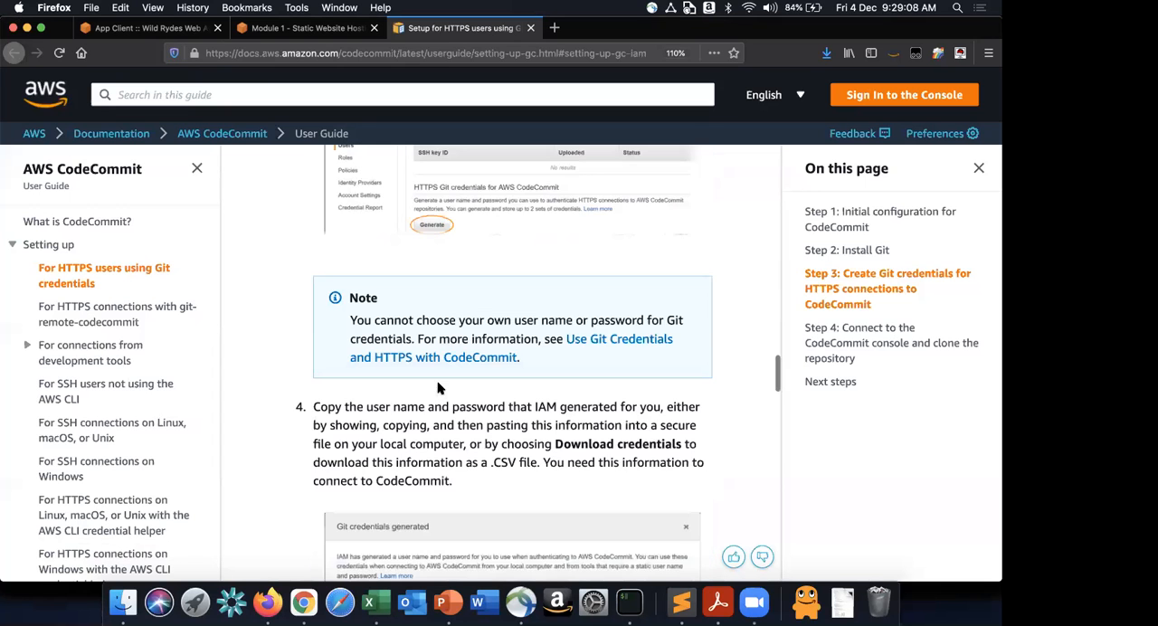
pyautogui.scroll(-10, 438, 388)
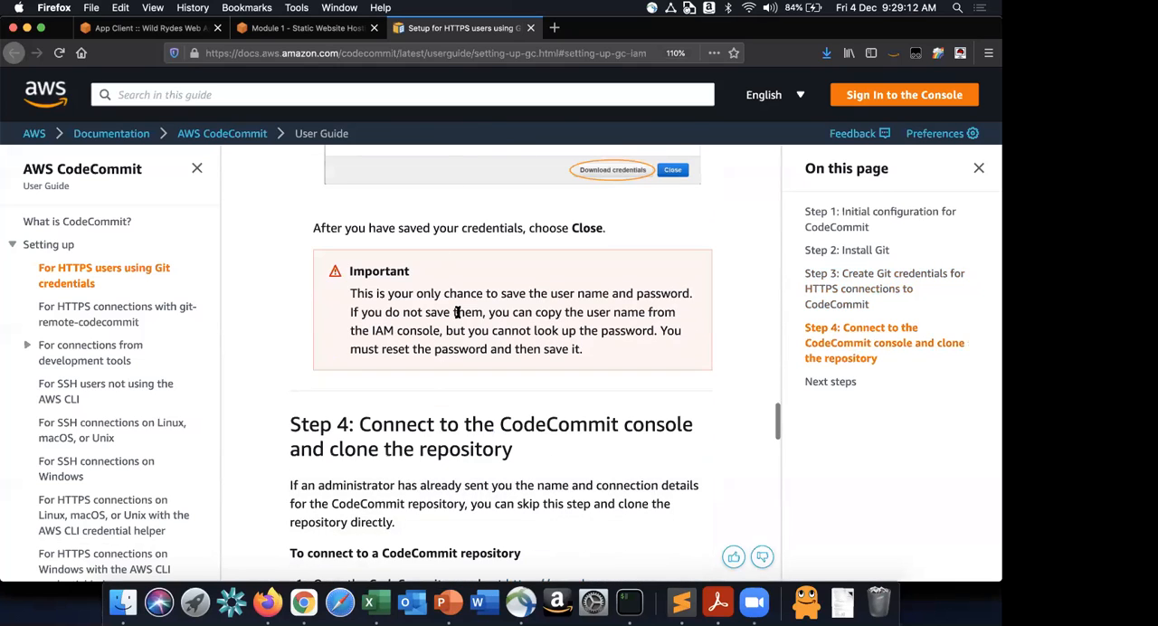
pyautogui.scroll(-5, 458, 314)
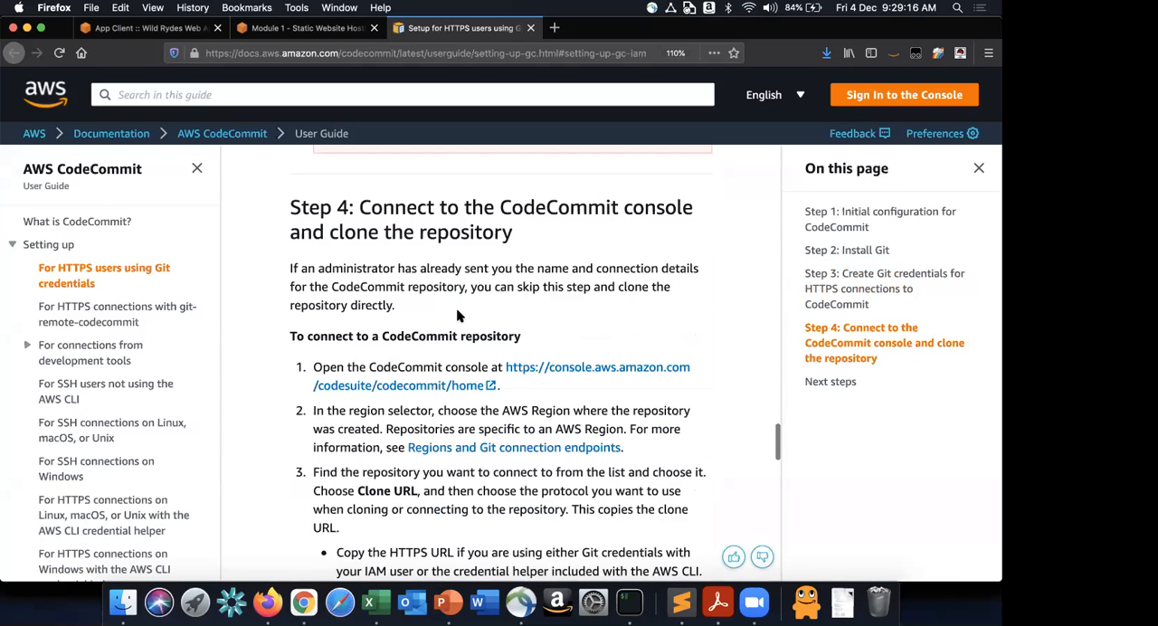
pyautogui.scroll(-6, 458, 314)
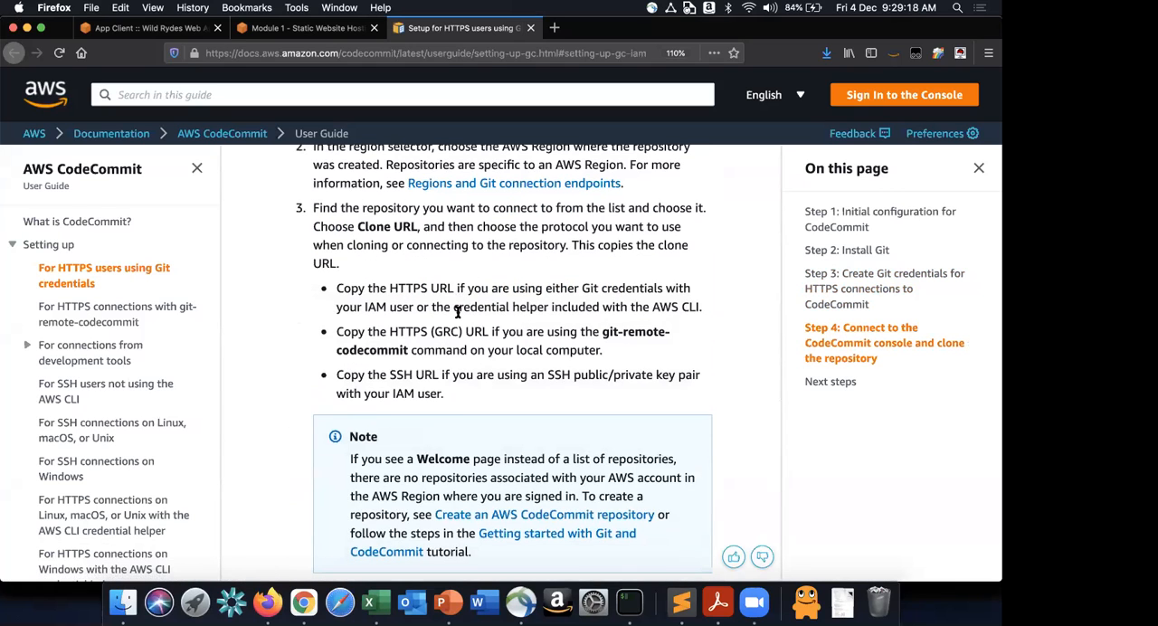
pyautogui.scroll(-7, 458, 313)
pyautogui.scroll(-9, 458, 313)
pyautogui.click(281, 25)
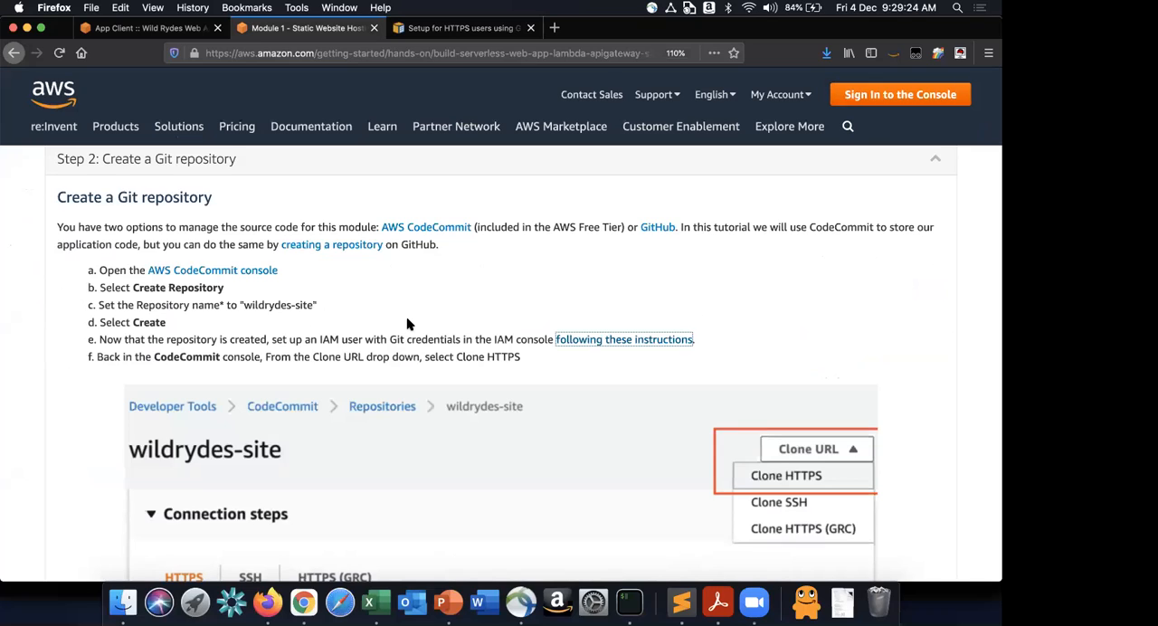
pyautogui.scroll(-1, 407, 319)
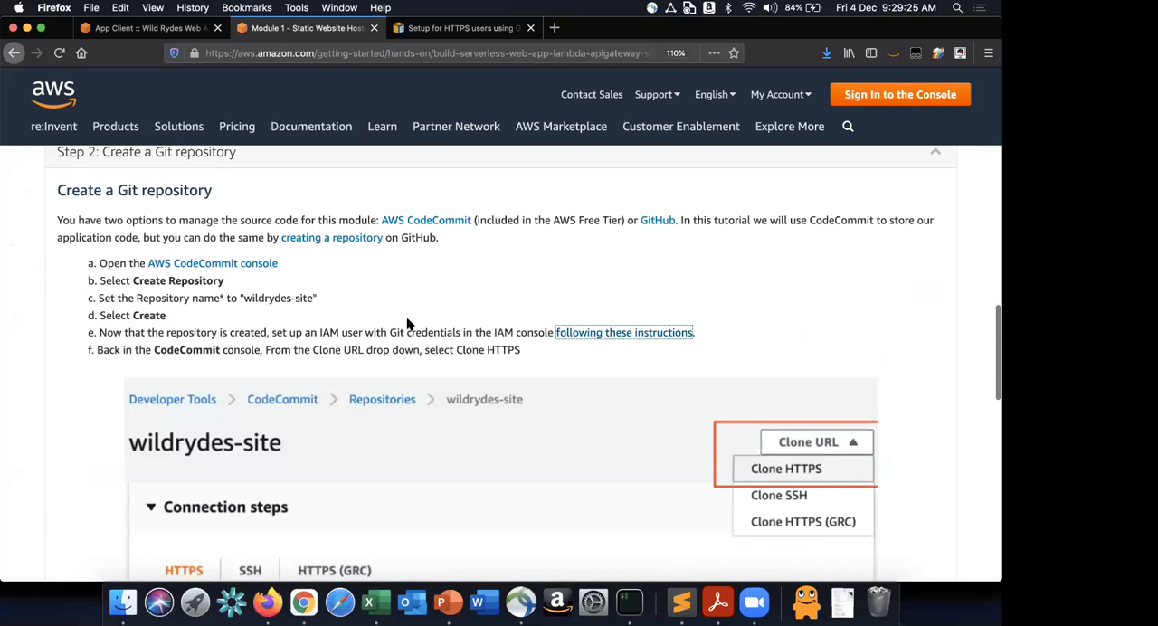
pyautogui.scroll(-3, 407, 323)
pyautogui.moveTo(136, 195); pyautogui.dragTo(256, 192)
pyautogui.moveTo(262, 193); pyautogui.dragTo(560, 192)
# - Switch to the AWS console in Chrome and open the wildrydes-site repository in CodeCommit
pyautogui.press('super+Tab')
pyautogui.press('super+Tab')
pyautogui.press('super+Tab')
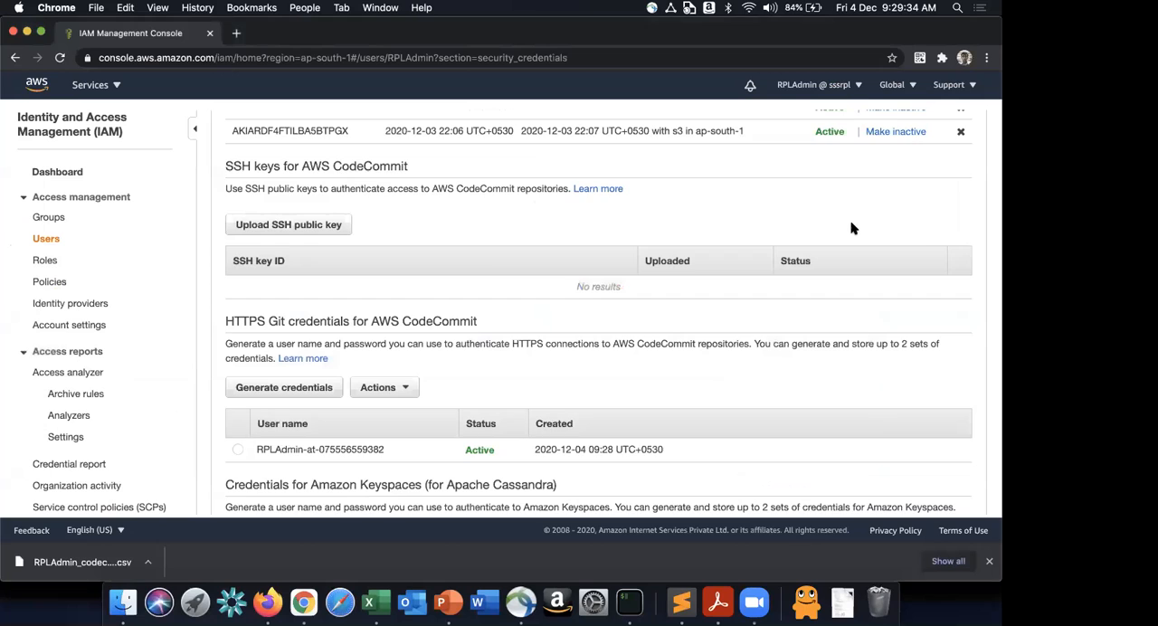
pyautogui.scroll(5, 189, 199)
pyautogui.click(90, 84)
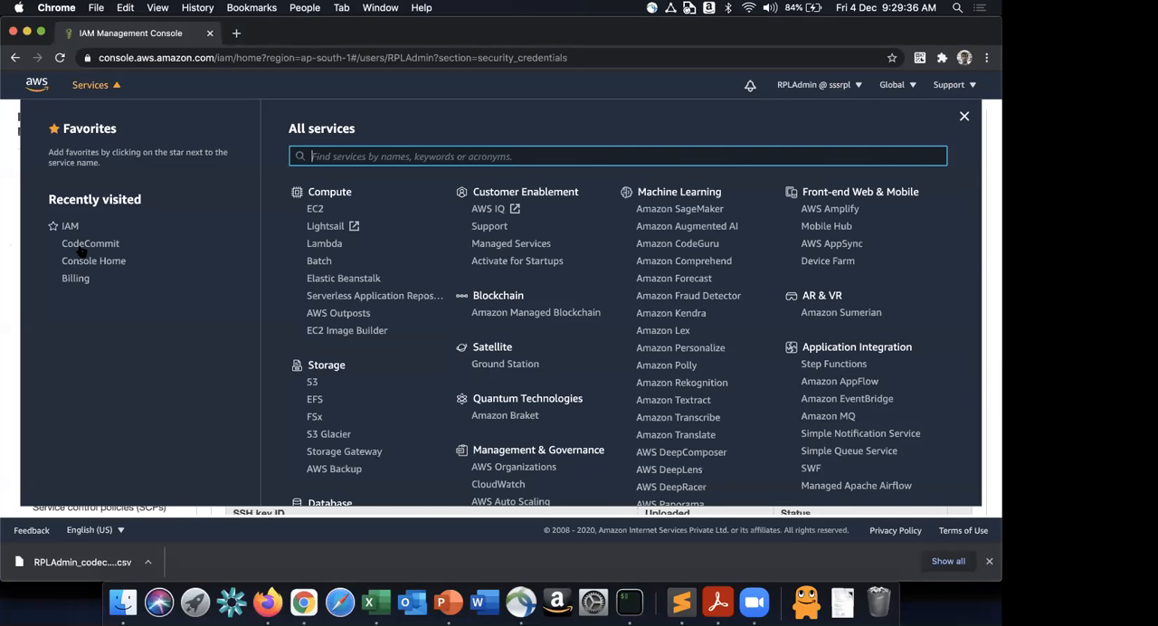
pyautogui.click(91, 243)
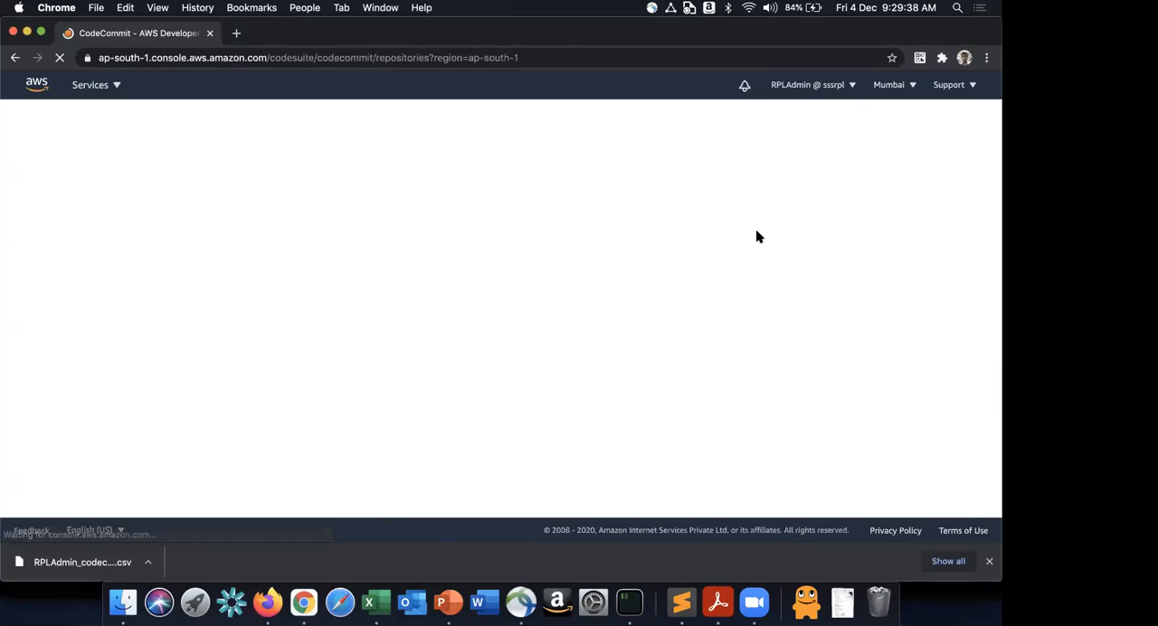
pyautogui.click(292, 267)
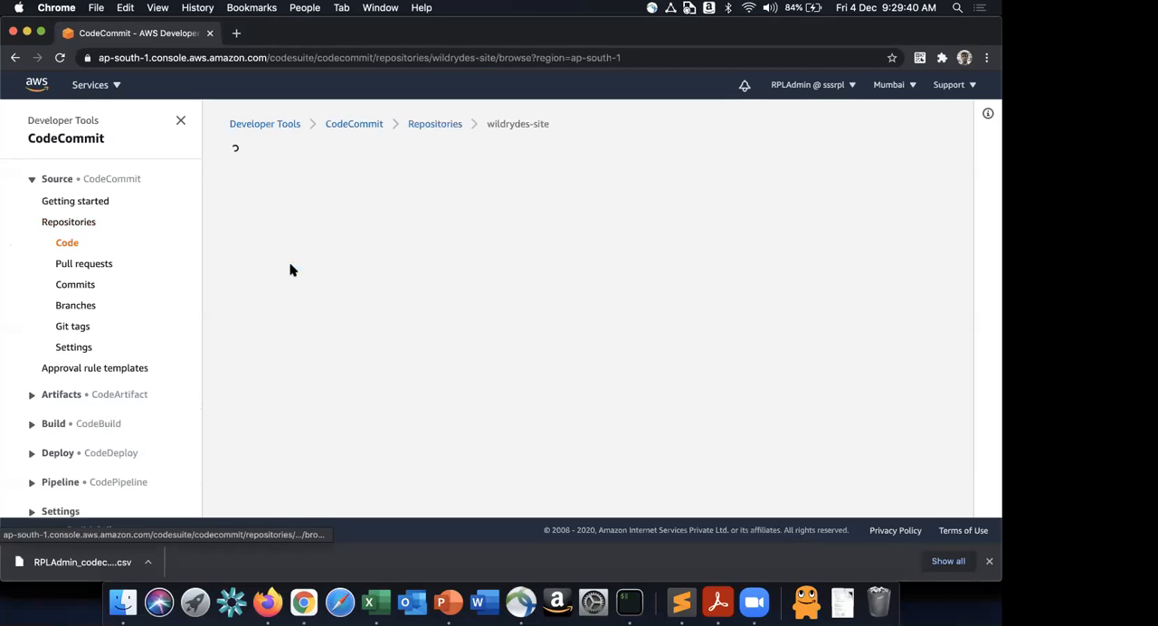
# - Copy the HTTPS clone URL of the wildrydes-site repository and dismiss the copy notification
pyautogui.click(919, 160)
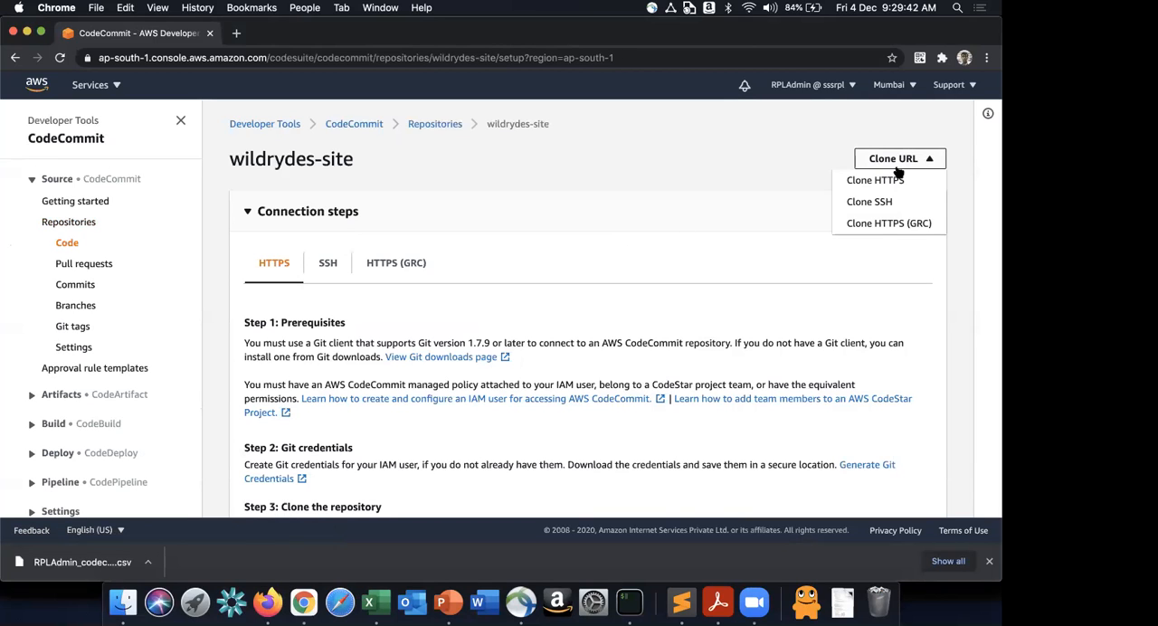
pyautogui.click(894, 180)
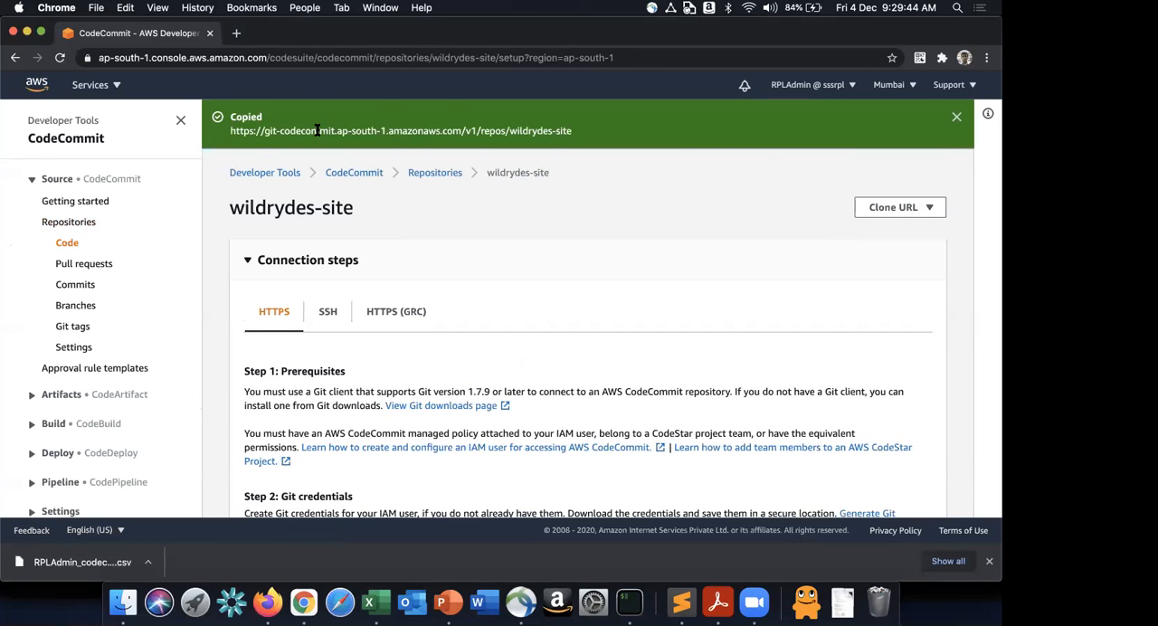
pyautogui.tripleClick(534, 130)
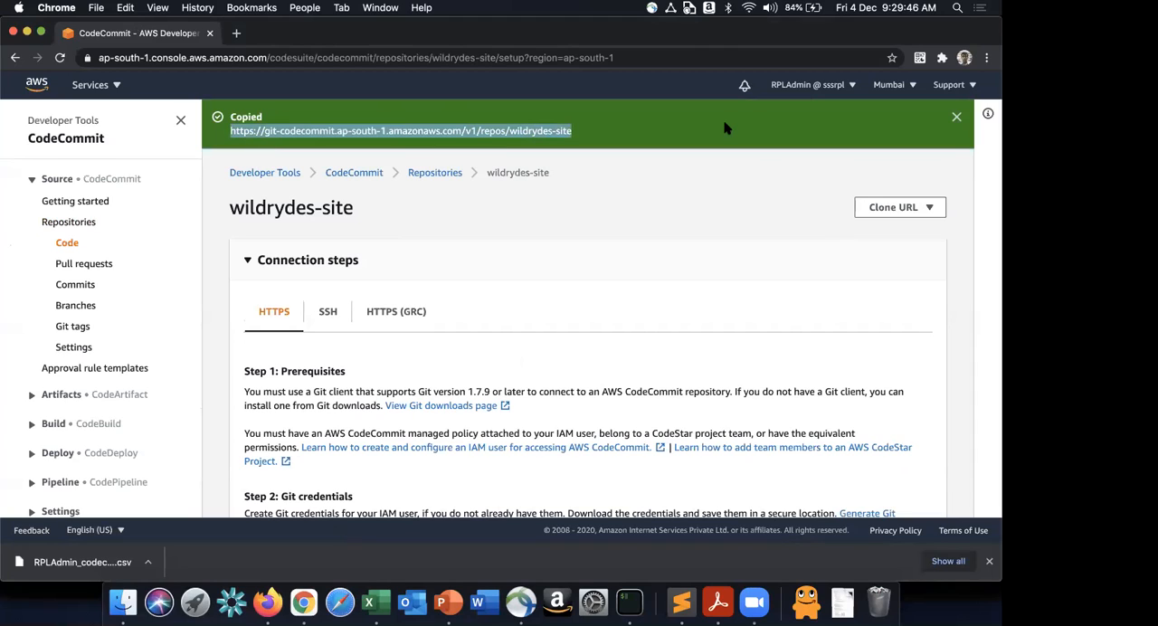
pyautogui.click(957, 116)
# - Switch back to the tutorial in Firefox and read the instruction for running git clone with the repository's HTTPS URL
pyautogui.press('super+Tab')
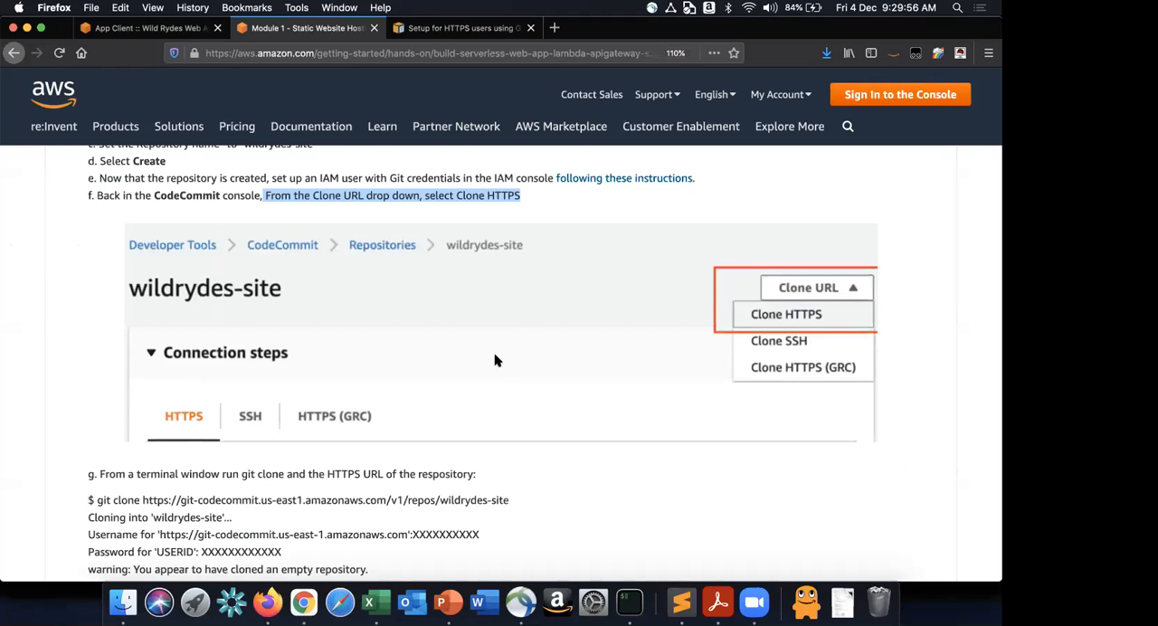
pyautogui.scroll(-1, 495, 351)
pyautogui.scroll(-3, 494, 359)
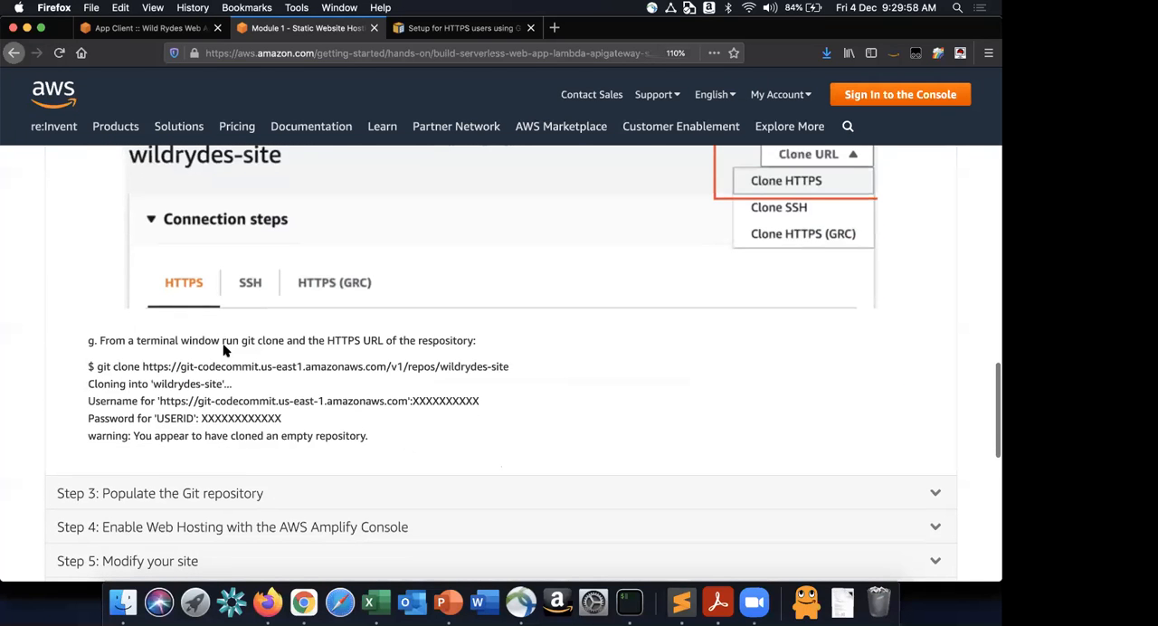
pyautogui.scroll(3, 225, 351)
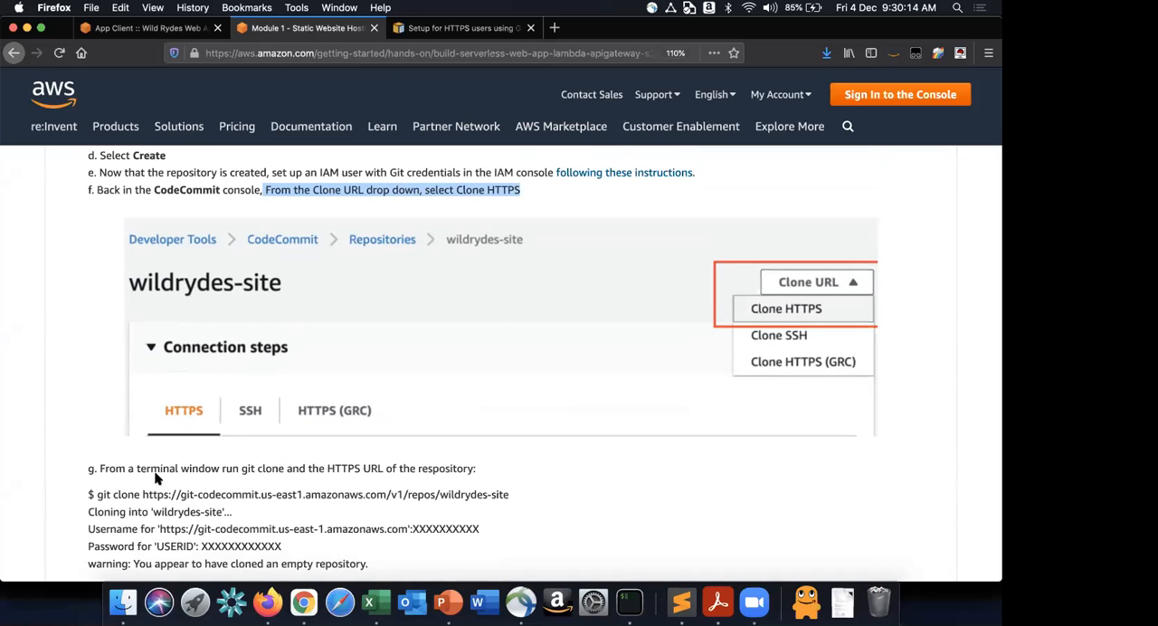
# - Switch to the AWS console in Chrome, open the list of running EC2 instances and remove its instance-state filter
pyautogui.scroll(-2, 155, 480)
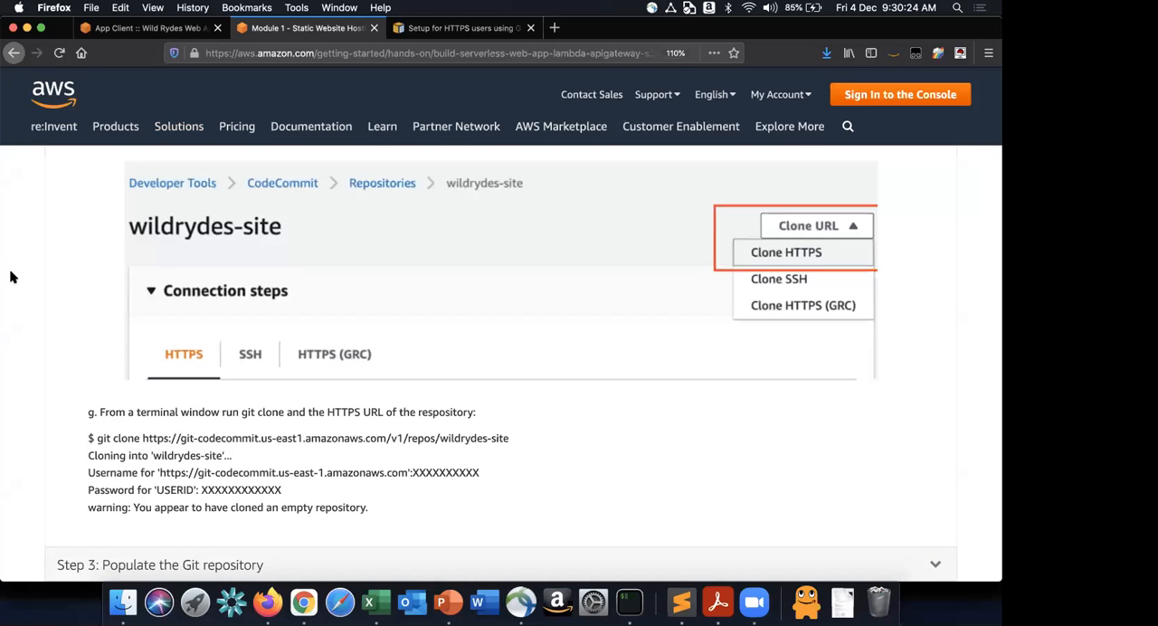
pyautogui.press('super+Tab')
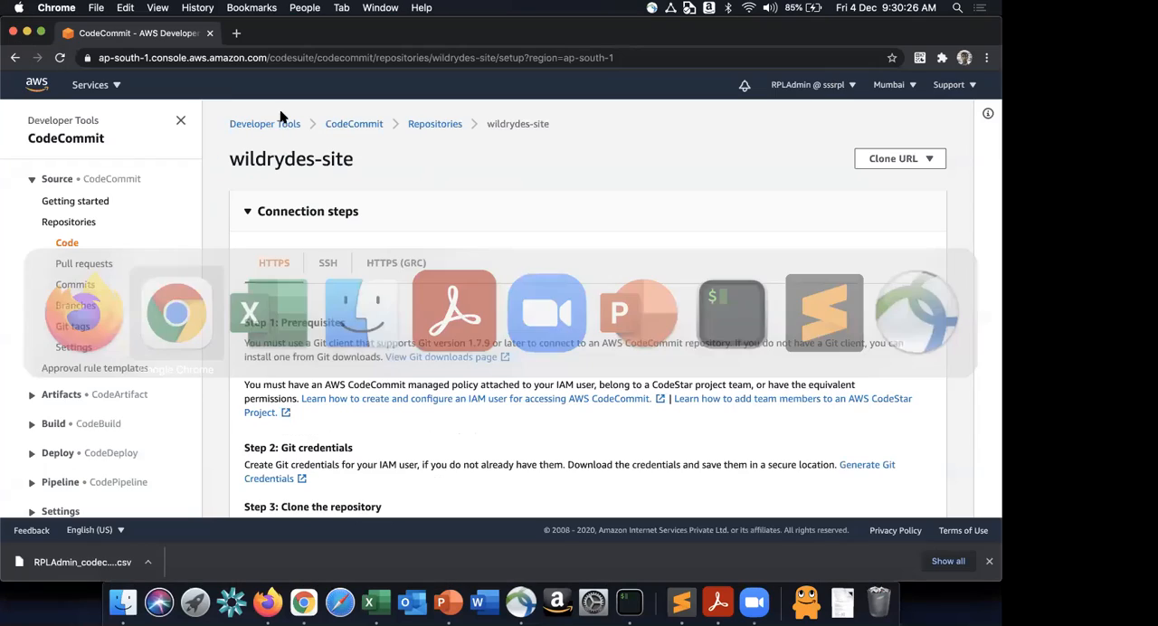
pyautogui.click(104, 86)
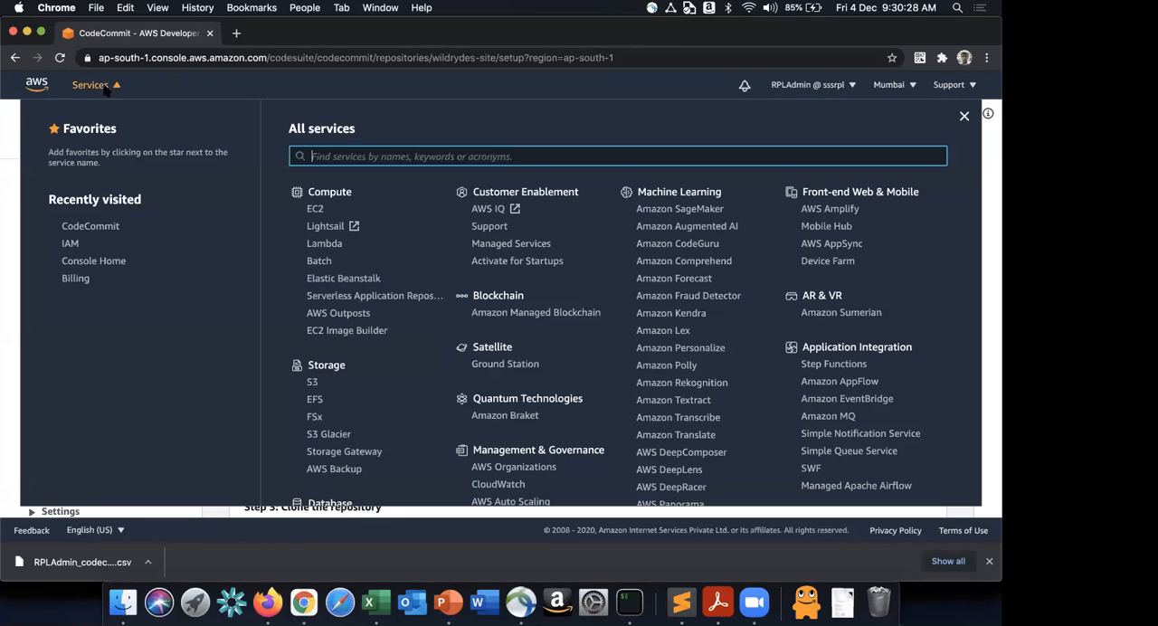
pyautogui.keyDown('super'); pyautogui.click(318, 210); pyautogui.keyUp('super')
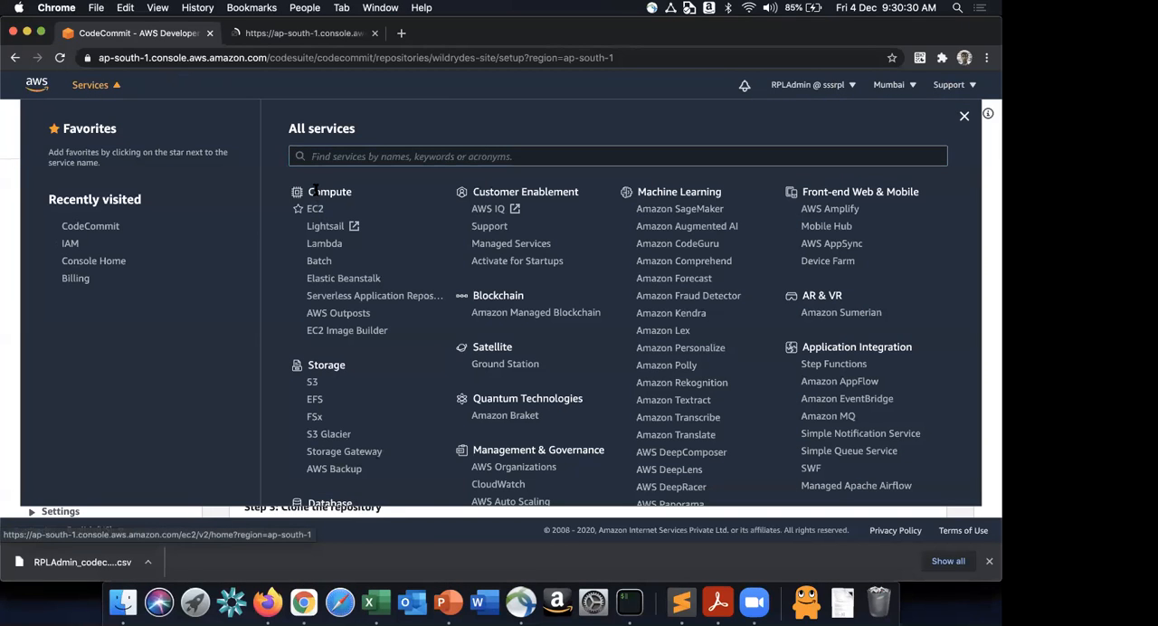
pyautogui.click(296, 35)
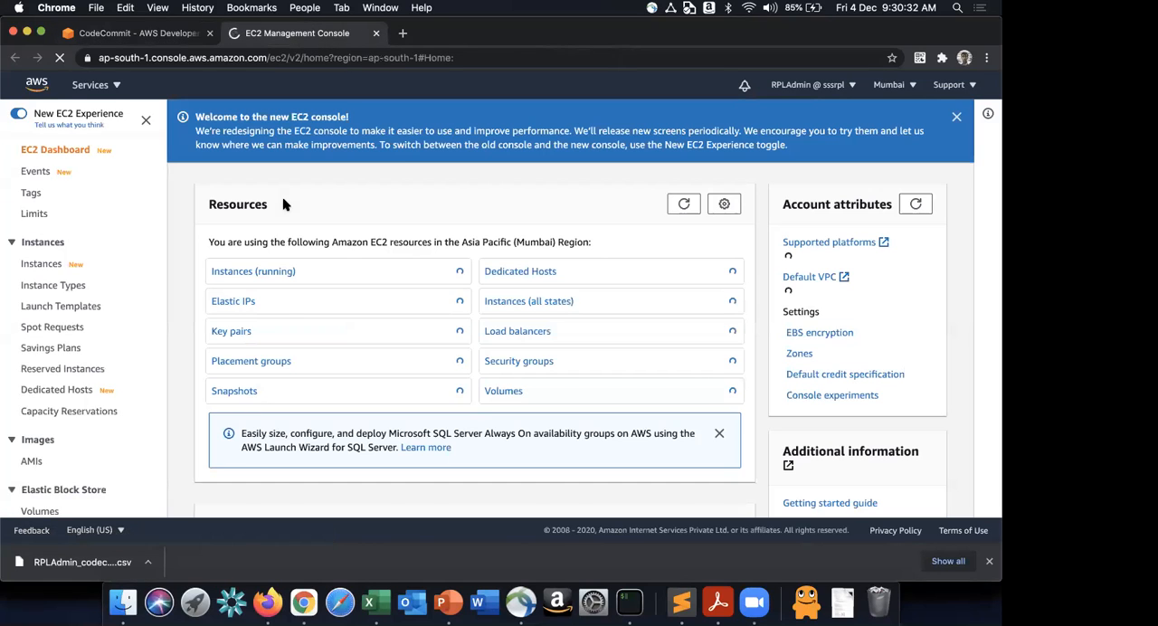
pyautogui.click(280, 273)
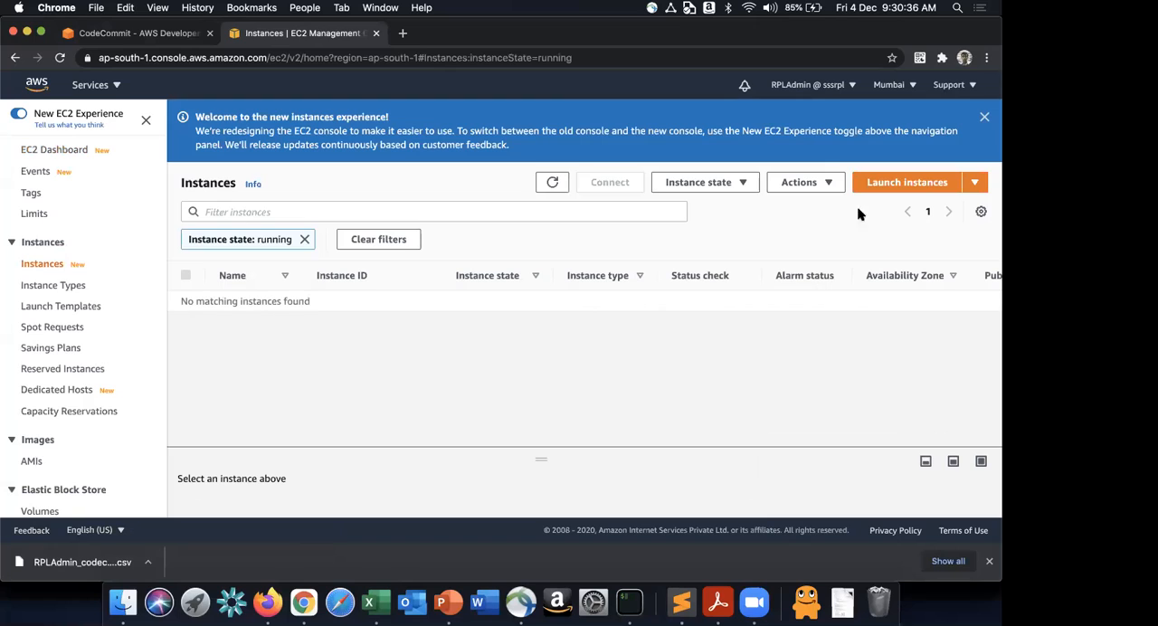
pyautogui.click(983, 118)
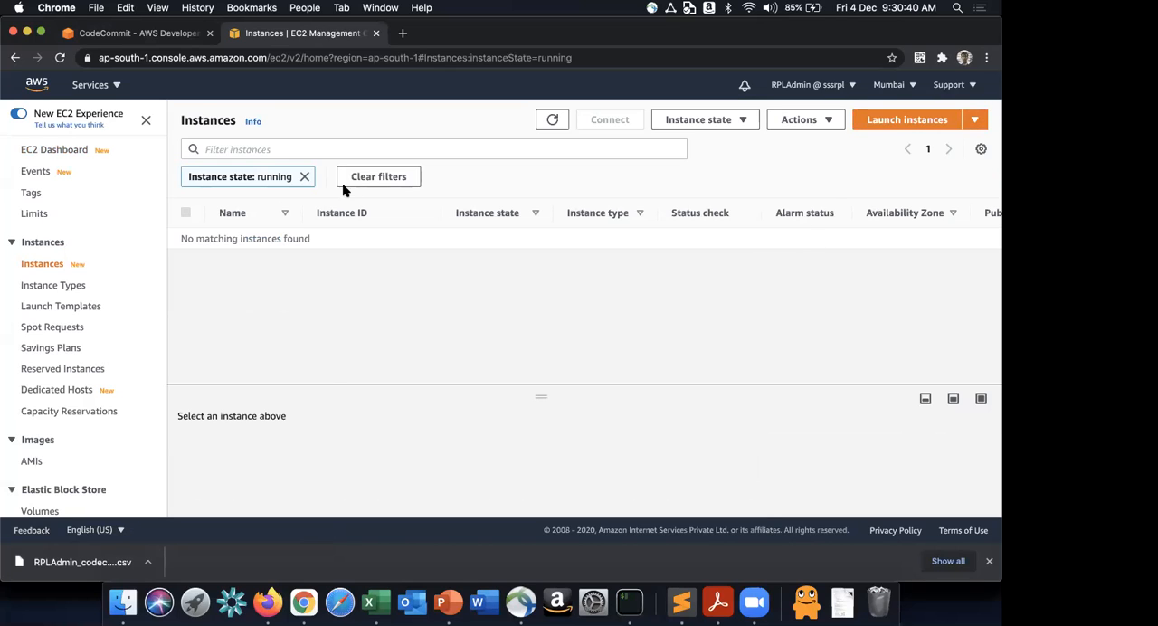
pyautogui.click(305, 176)
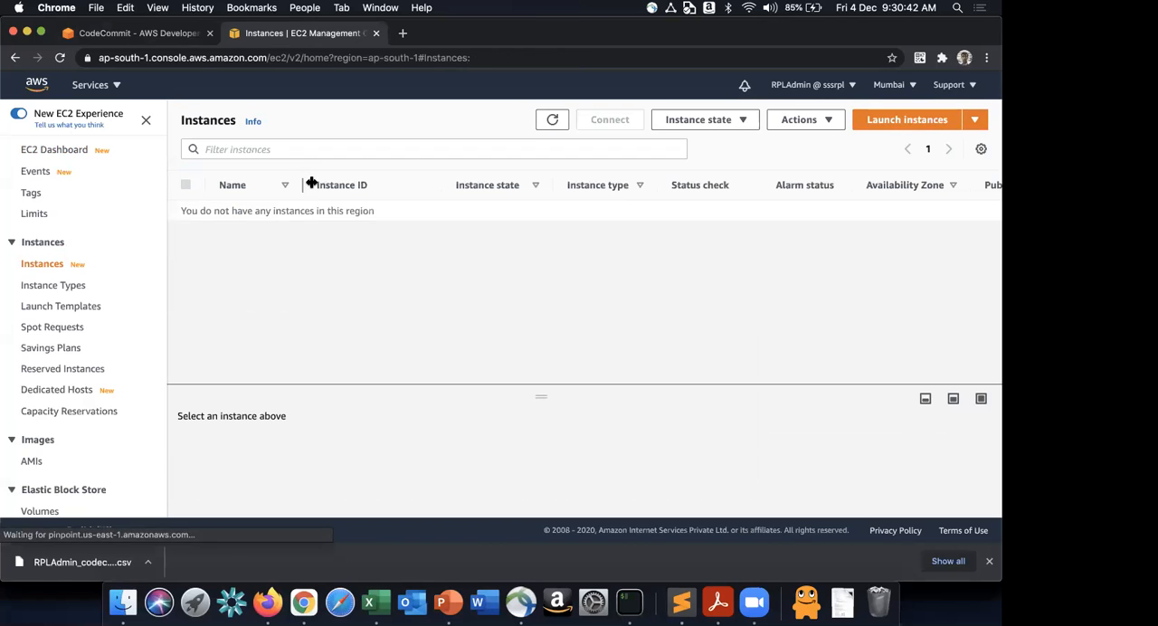
# - Switch back to the tutorial in Firefox and review the git clone command and its target folder wildrydes-site
pyautogui.press('super+Tab')
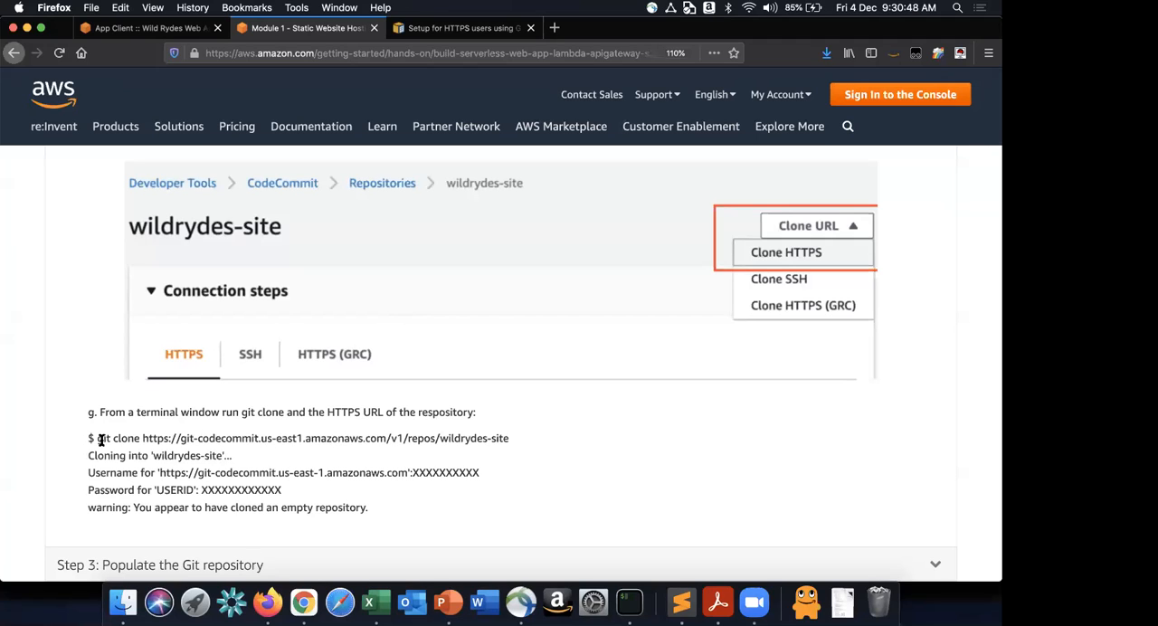
pyautogui.moveTo(103, 438); pyautogui.dragTo(516, 448)
pyautogui.click(516, 448)
pyautogui.moveTo(158, 457); pyautogui.dragTo(217, 457)
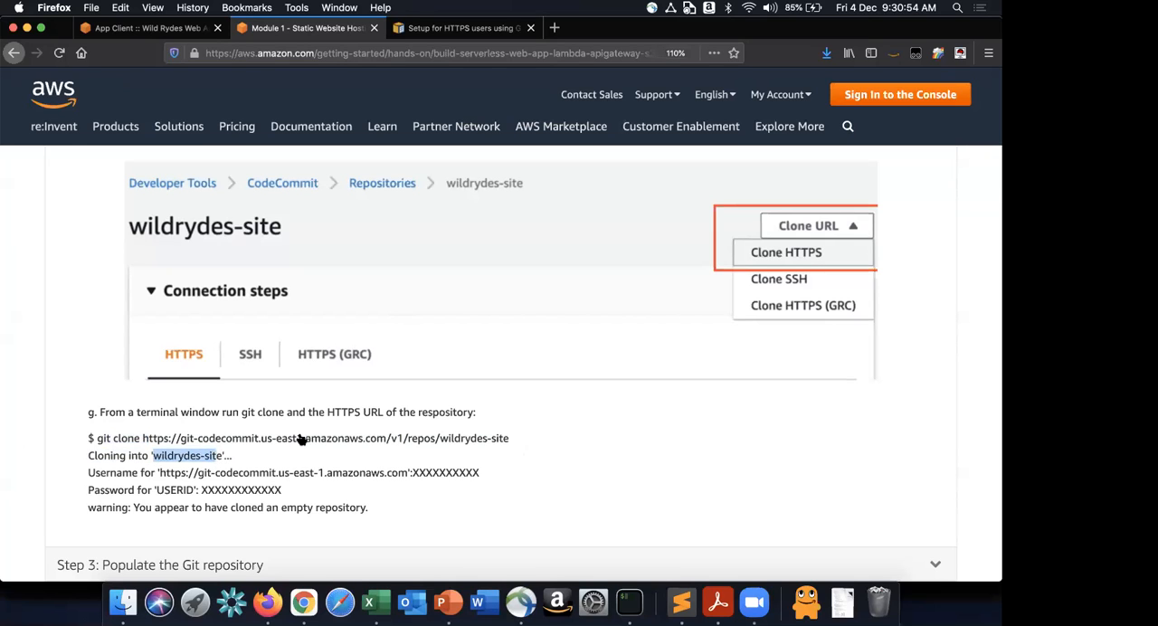
# - Switch to Chrome and start launching an EC2 instance with the 64-bit x86 Amazon Linux 2 AMI and the t2.micro type
pyautogui.press('super+Tab')
pyautogui.click(905, 127)
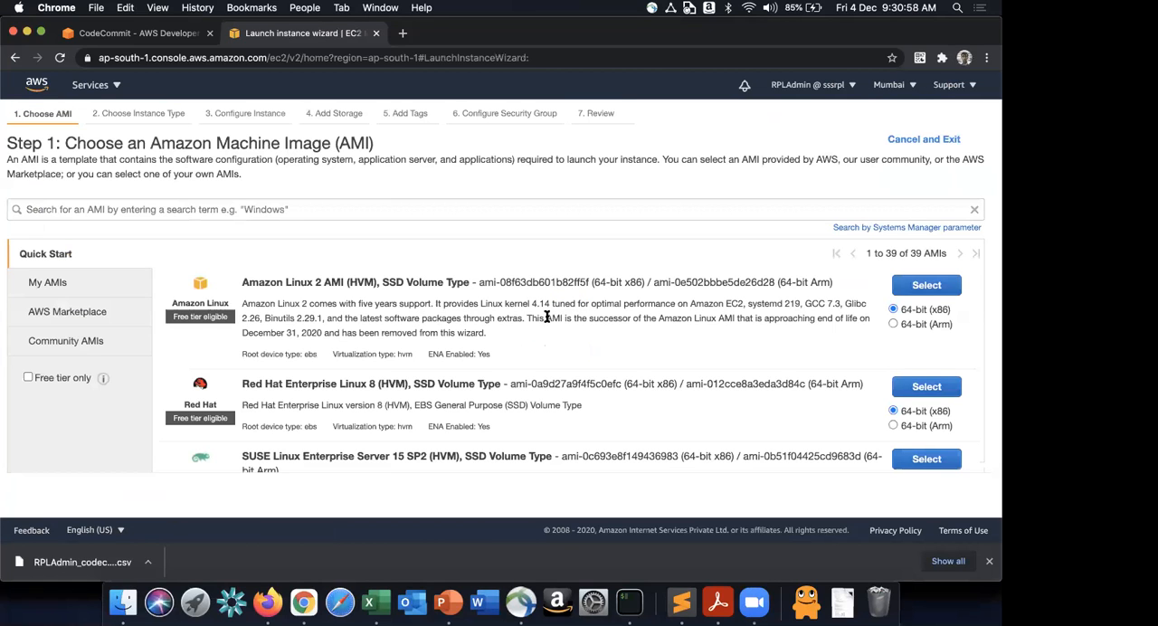
pyautogui.click(926, 288)
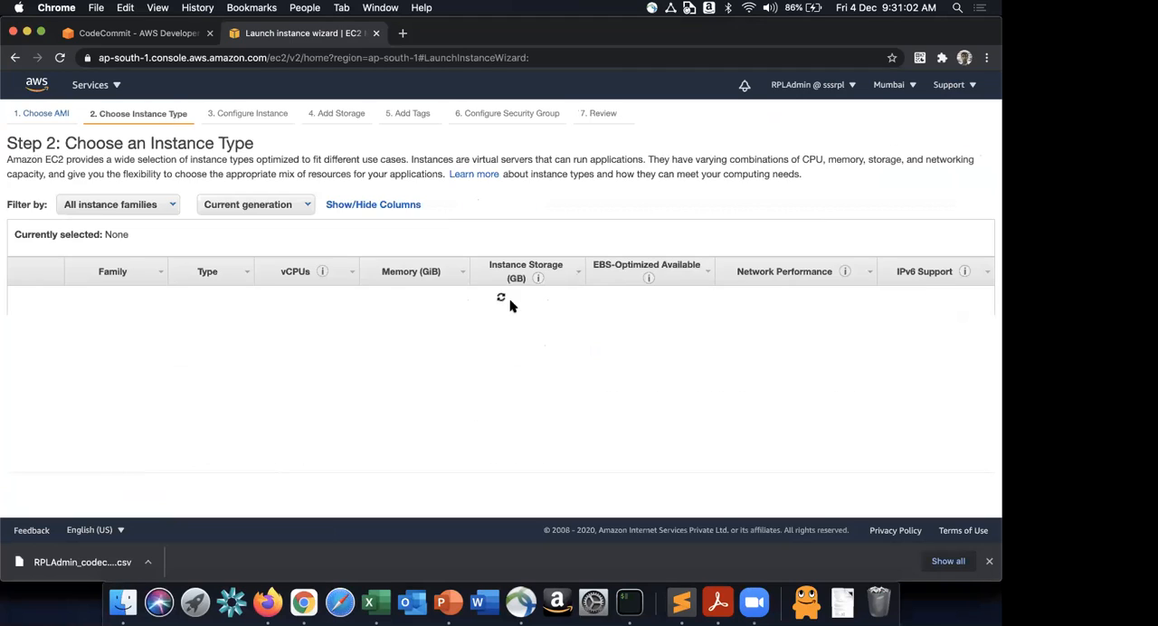
pyautogui.click(908, 491)
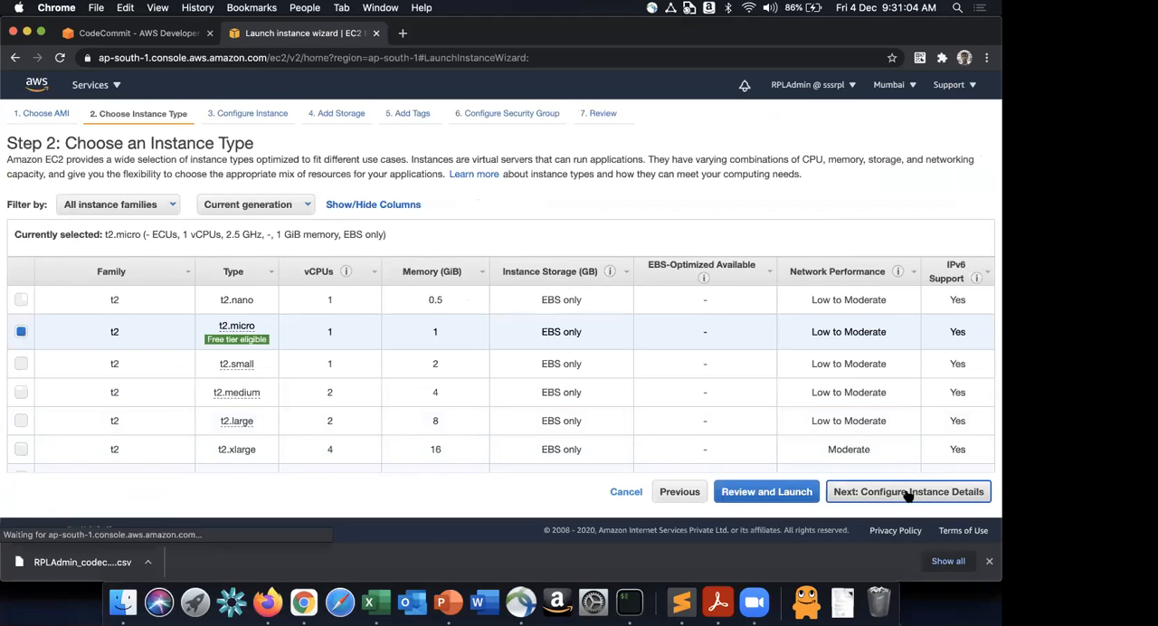
# - Set the new instance's network to MyVPC and its subnet to Subnet1 in ap-south-1a
pyautogui.scroll(-5, 394, 262)
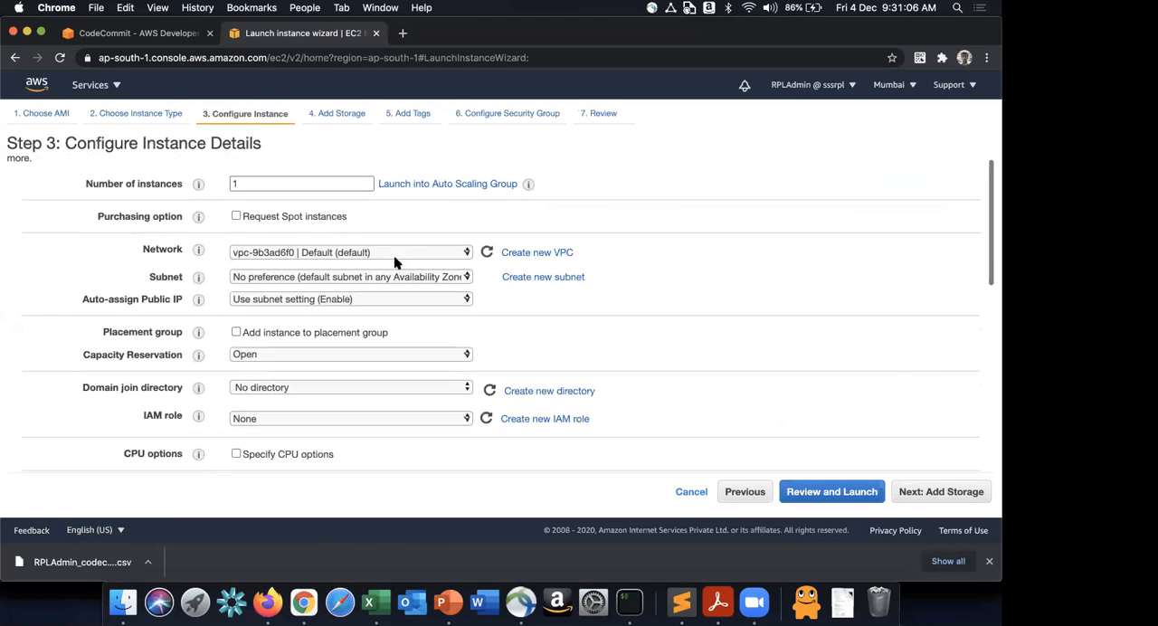
pyautogui.click(395, 219)
pyautogui.click(378, 199)
pyautogui.click(365, 172)
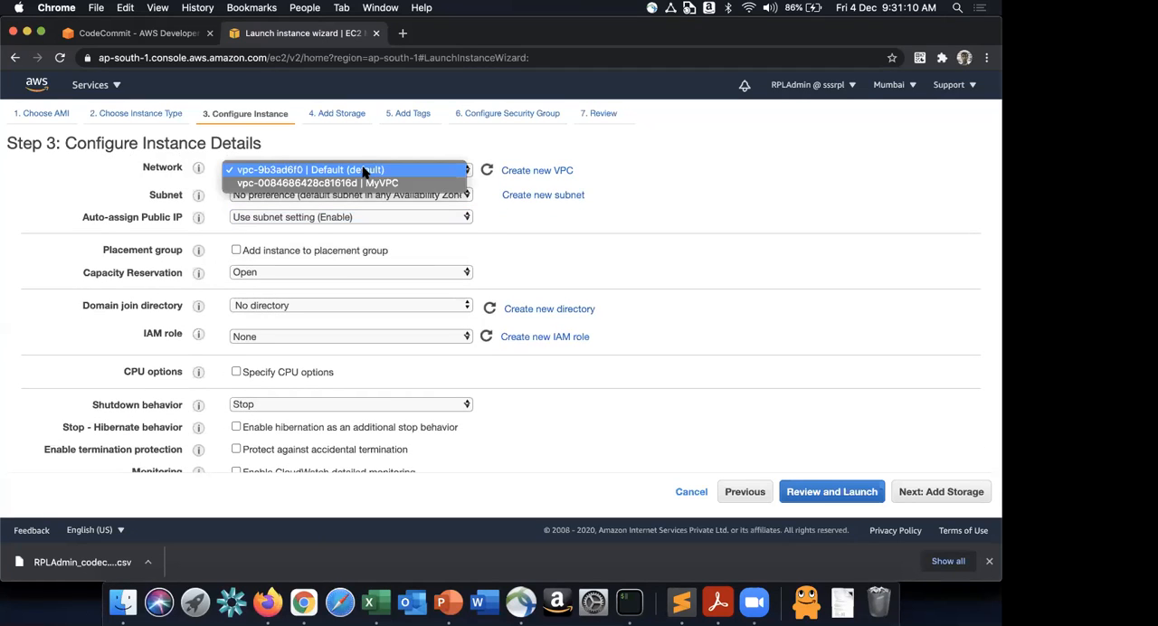
pyautogui.click(371, 182)
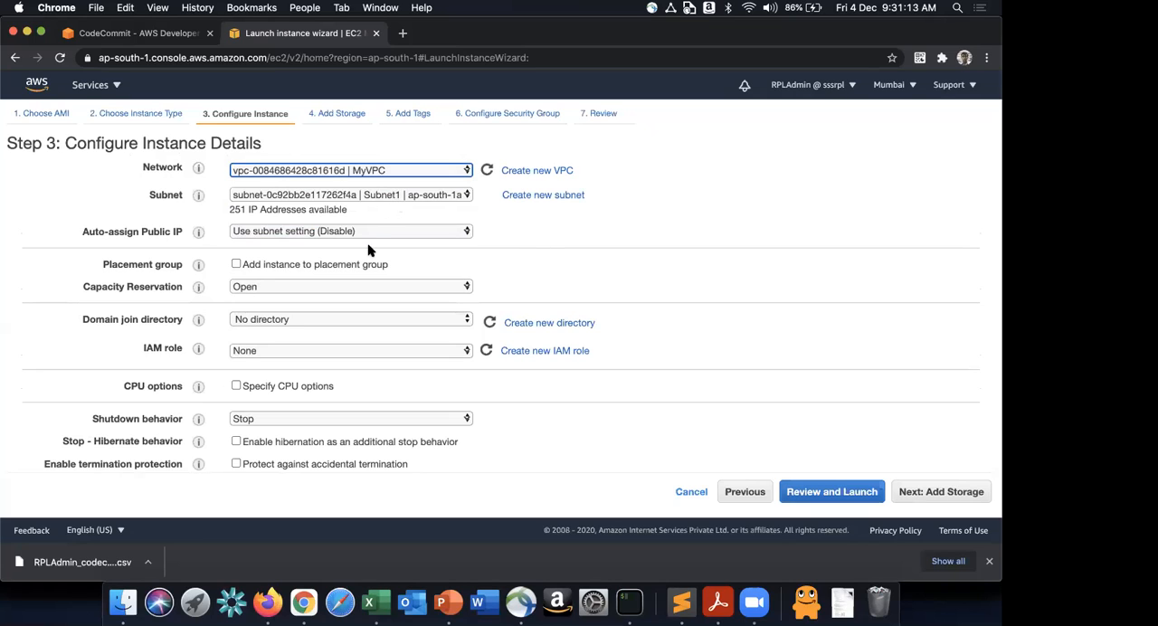
pyautogui.click(389, 194)
pyautogui.click(389, 194)
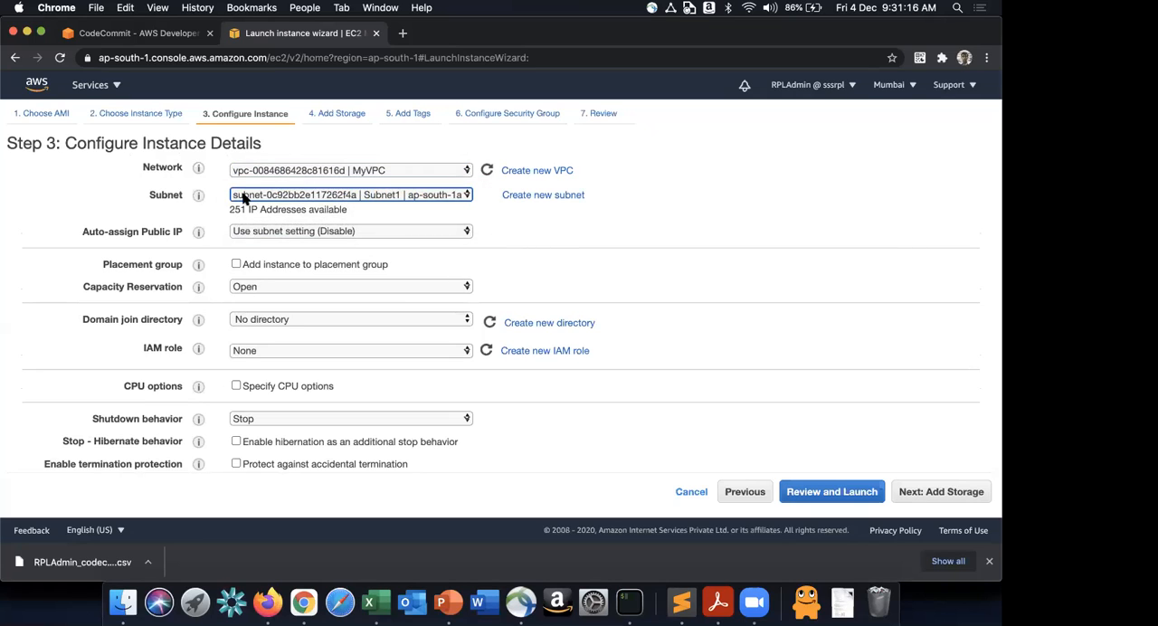
# - Find the VPC service, open its console in a separate browser tab and display the list of subnets
pyautogui.scroll(2, 181, 172)
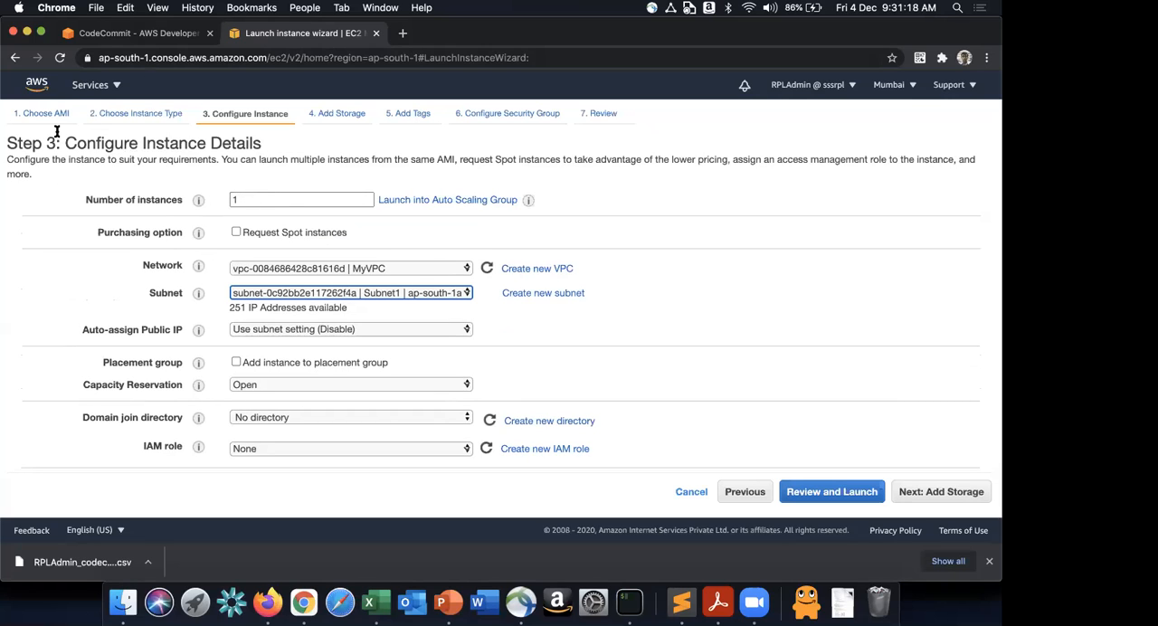
pyautogui.click(91, 85)
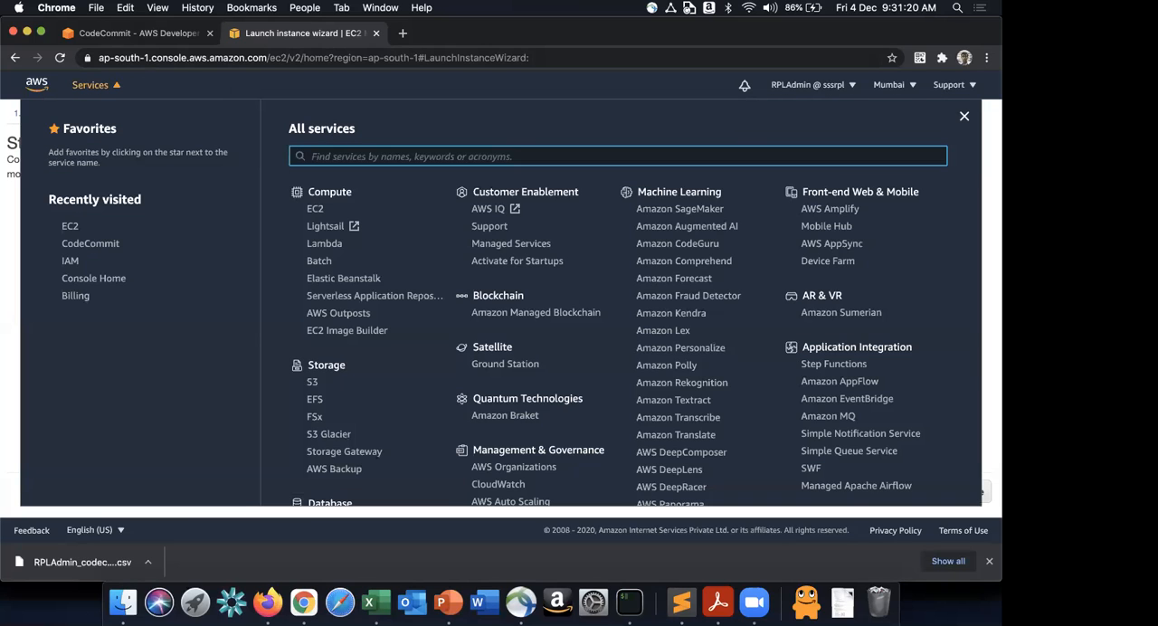
pyautogui.write('vpc')
pyautogui.keyDown('super'); pyautogui.click(305, 177); pyautogui.keyUp('super')
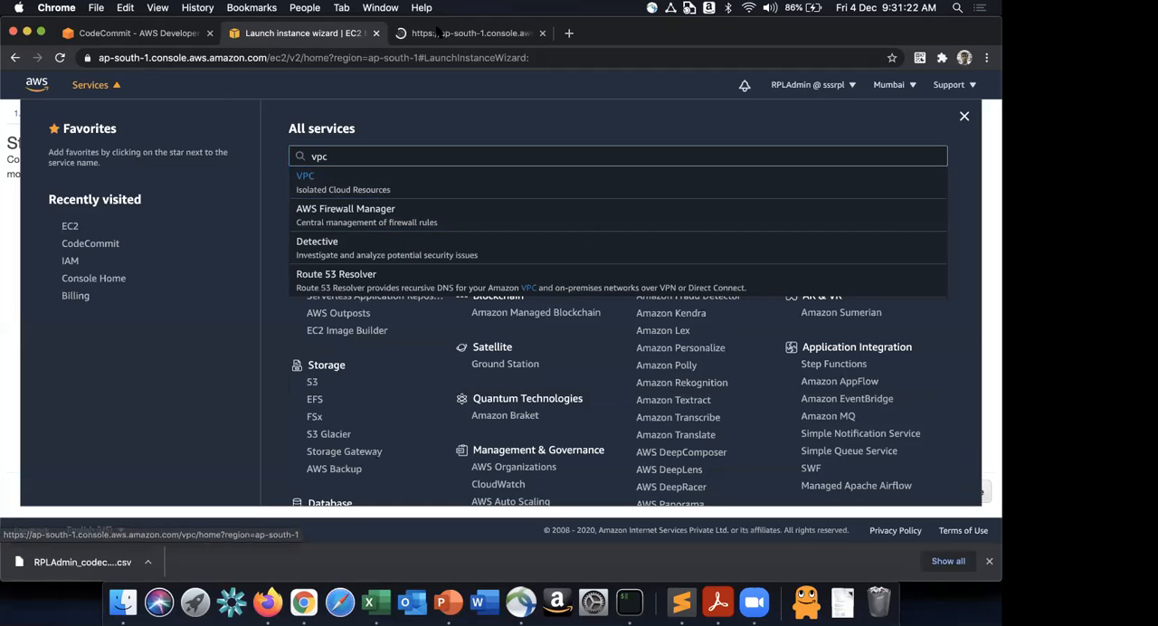
pyautogui.click(438, 33)
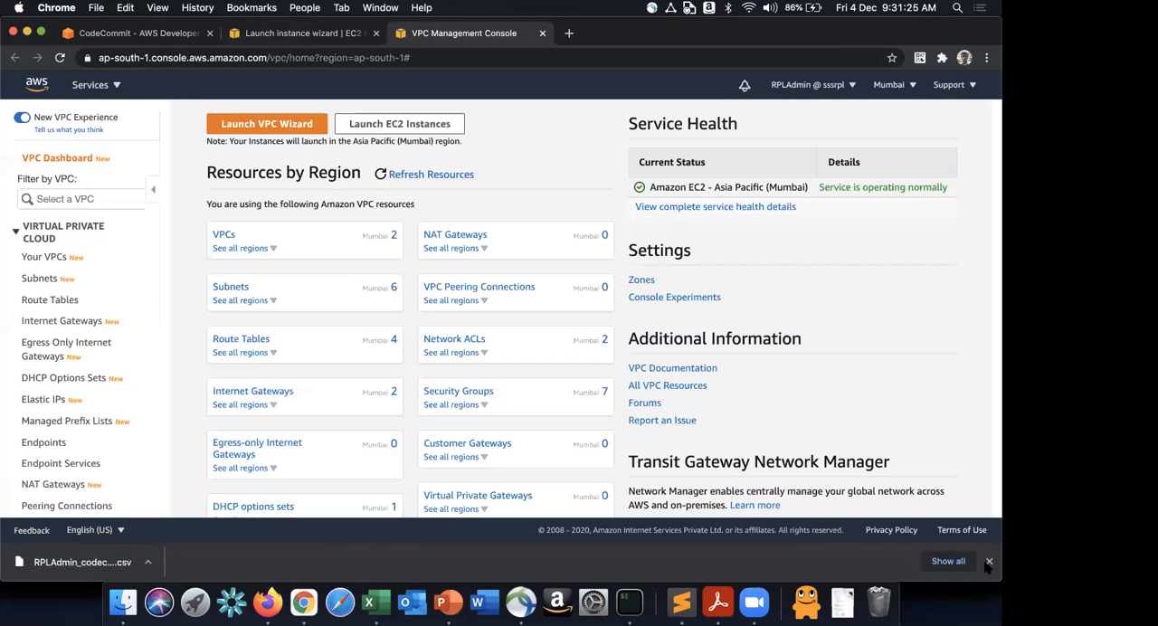
pyautogui.click(988, 562)
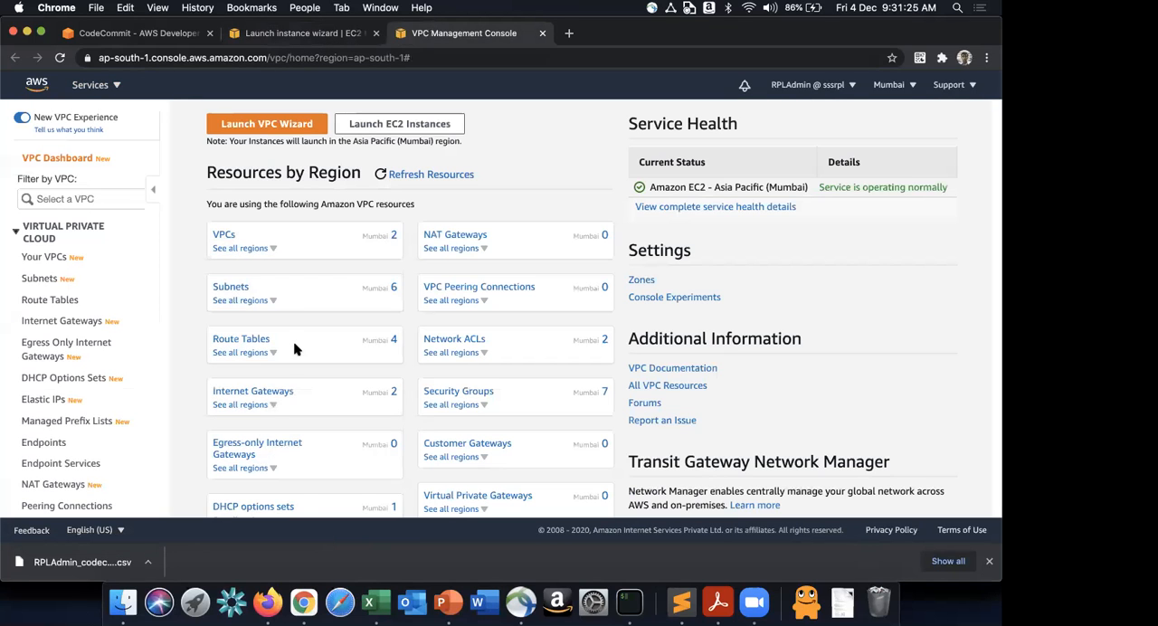
pyautogui.click(223, 236)
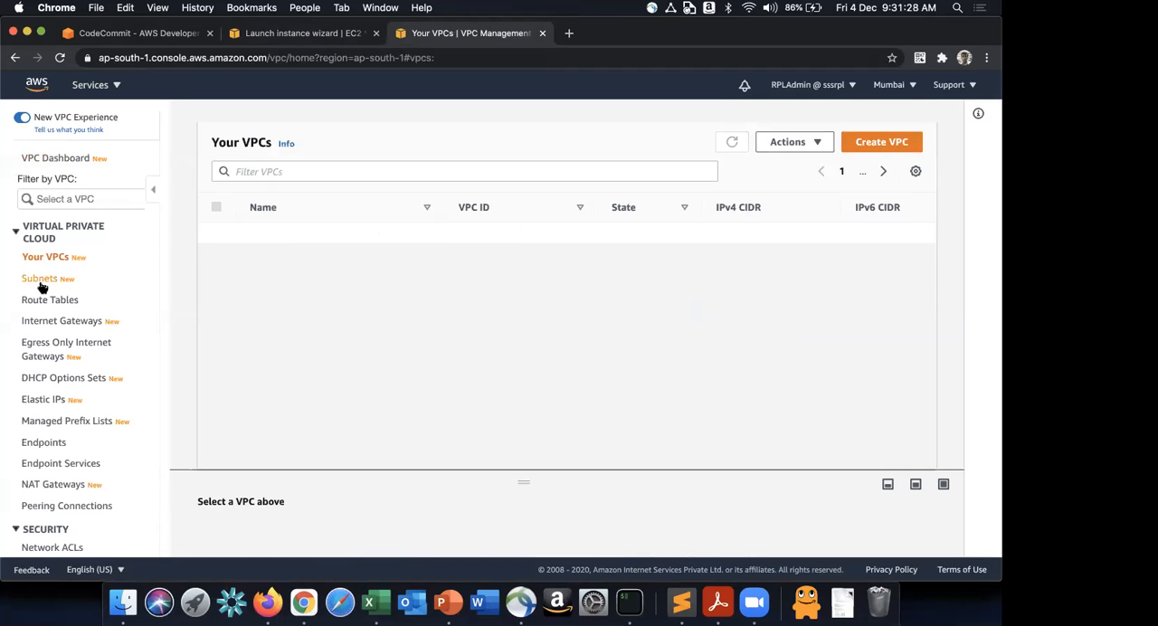
pyautogui.click(40, 280)
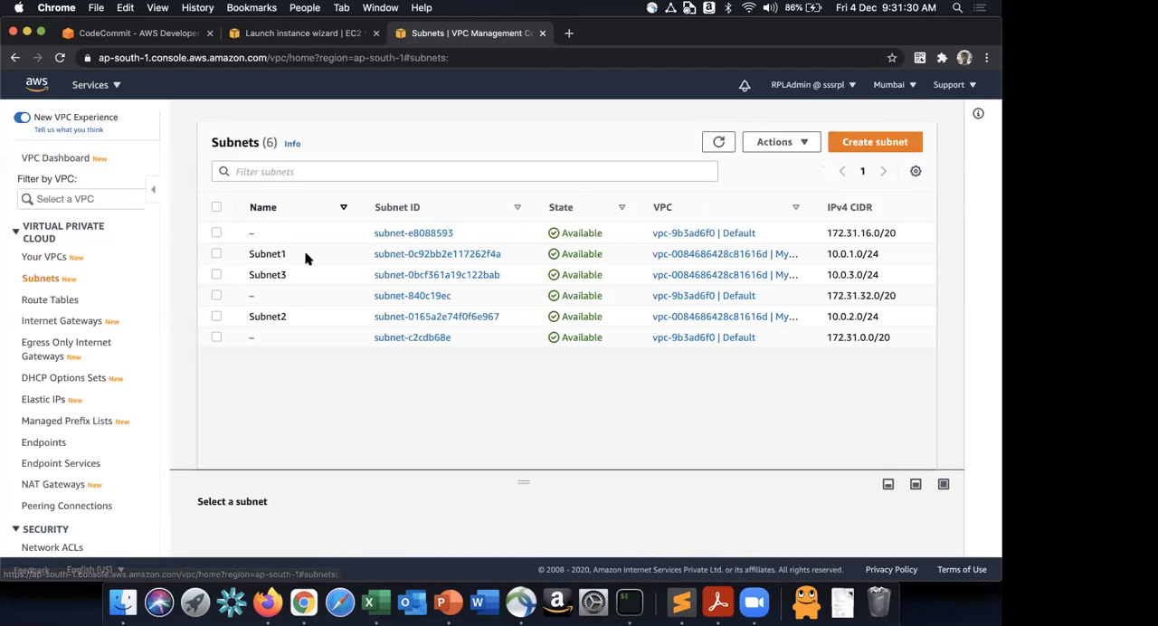
# - Filter the subnets by MyVPC and examine the details of Subnet1
pyautogui.click(73, 198)
pyautogui.click(86, 270)
pyautogui.click(520, 280)
pyautogui.moveTo(515, 481); pyautogui.dragTo(561, 280)
pyautogui.scroll(-2, 504, 441)
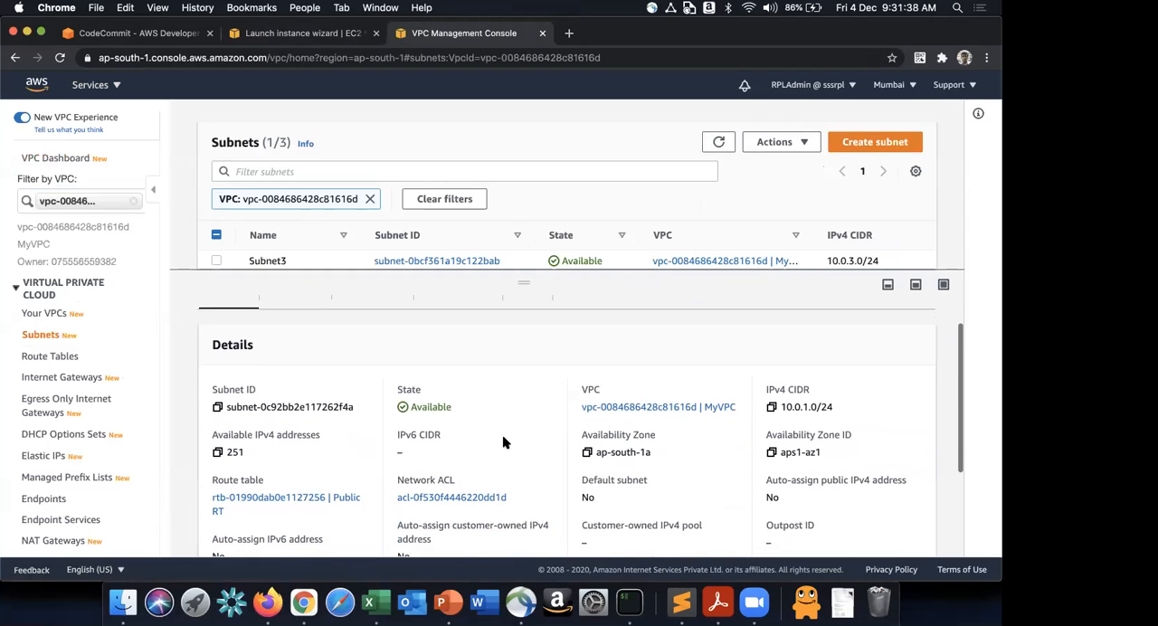
pyautogui.scroll(2, 504, 442)
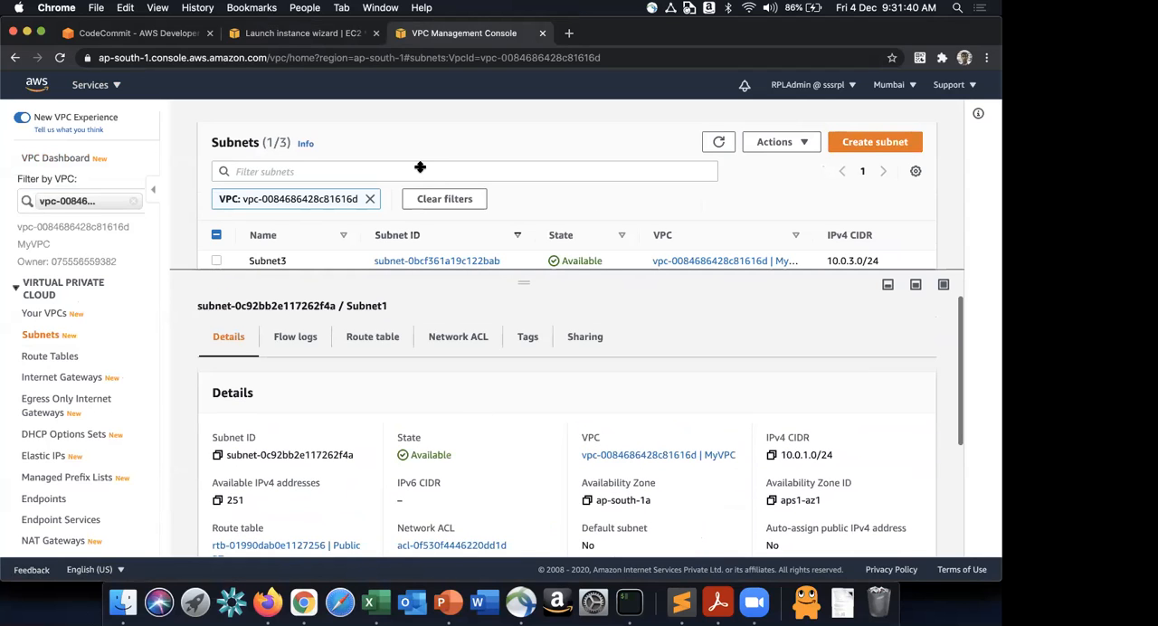
# - Enable auto-assignment of public IPv4 addresses for Subnet1 and save the setting
pyautogui.click(795, 140)
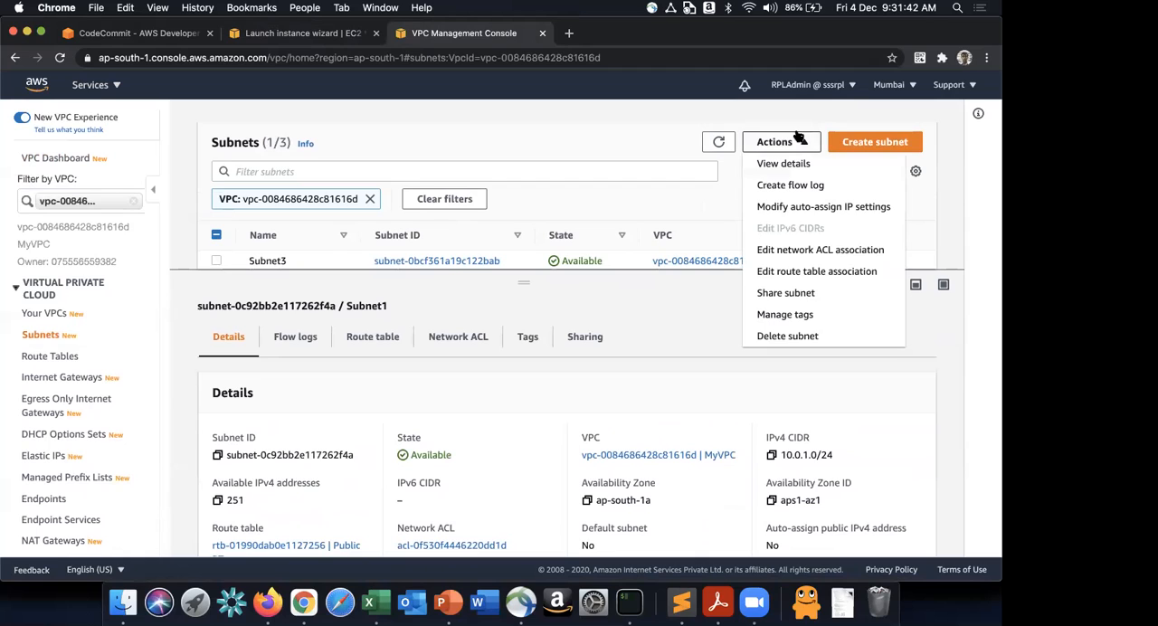
pyautogui.click(792, 206)
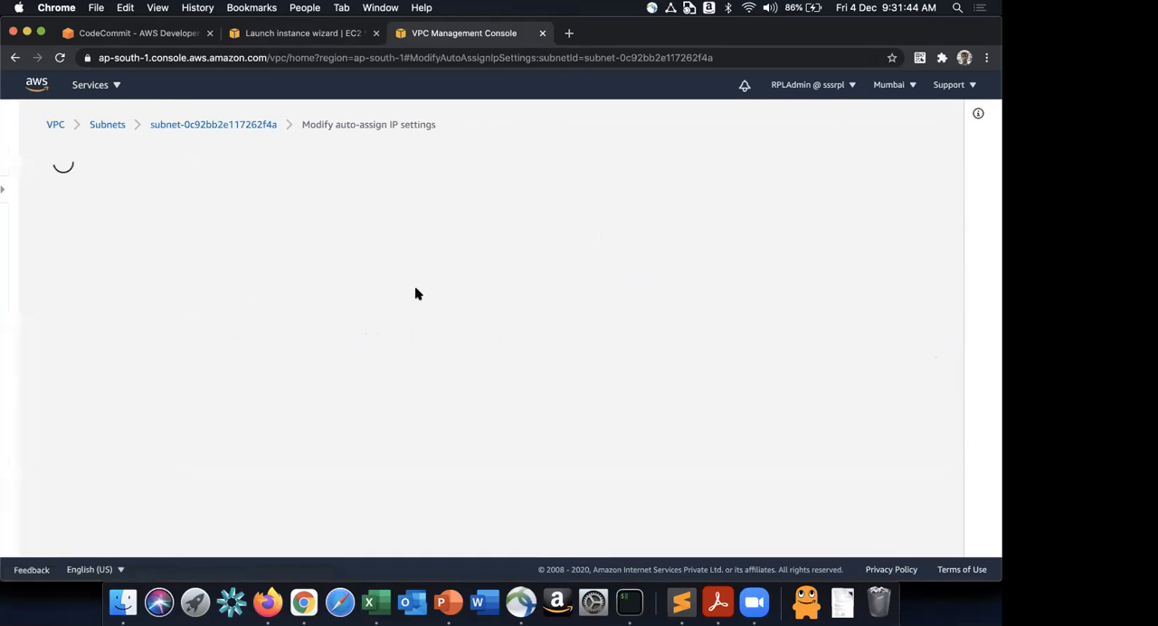
pyautogui.click(56, 340)
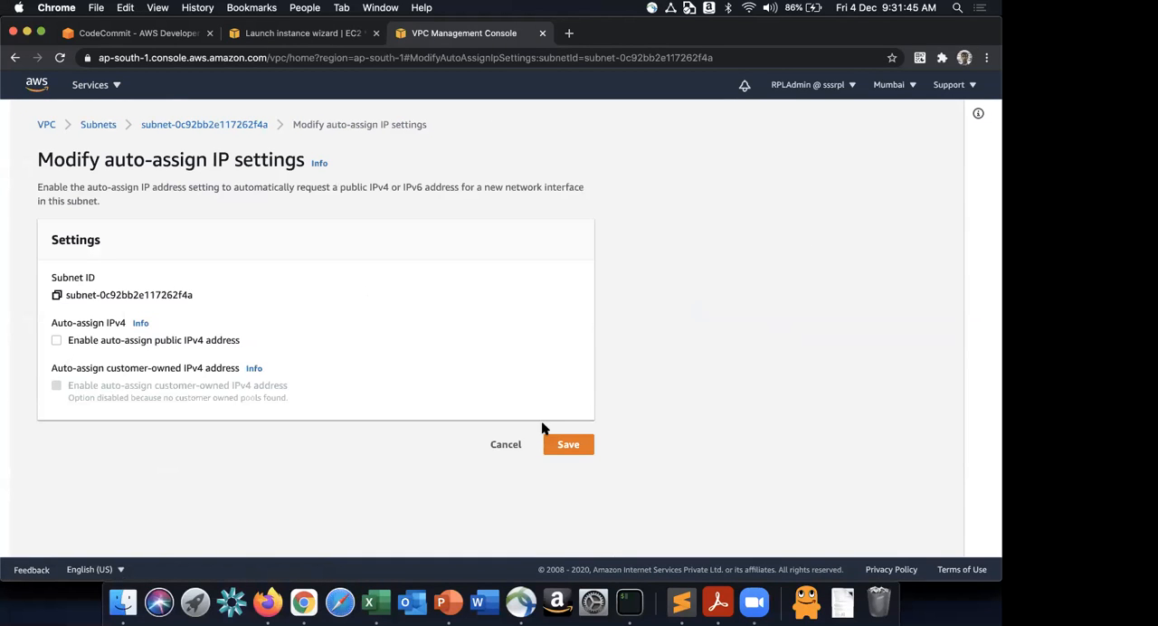
pyautogui.click(581, 450)
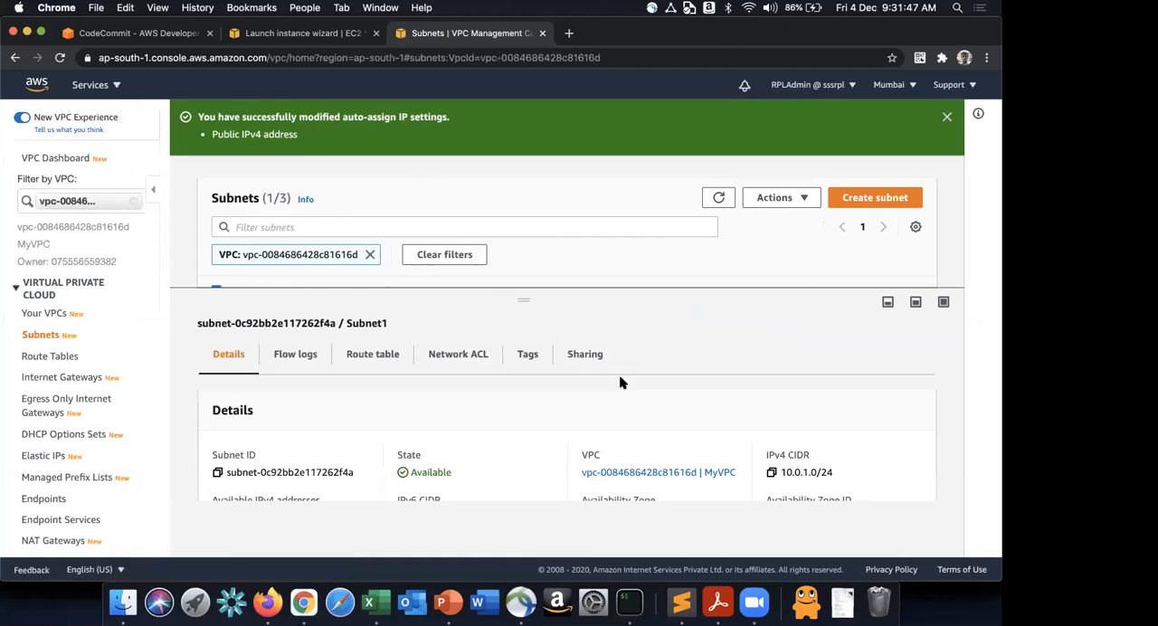
# - Review MyVPC's Public, Main and Private route tables and their subnet associations
pyautogui.click(54, 356)
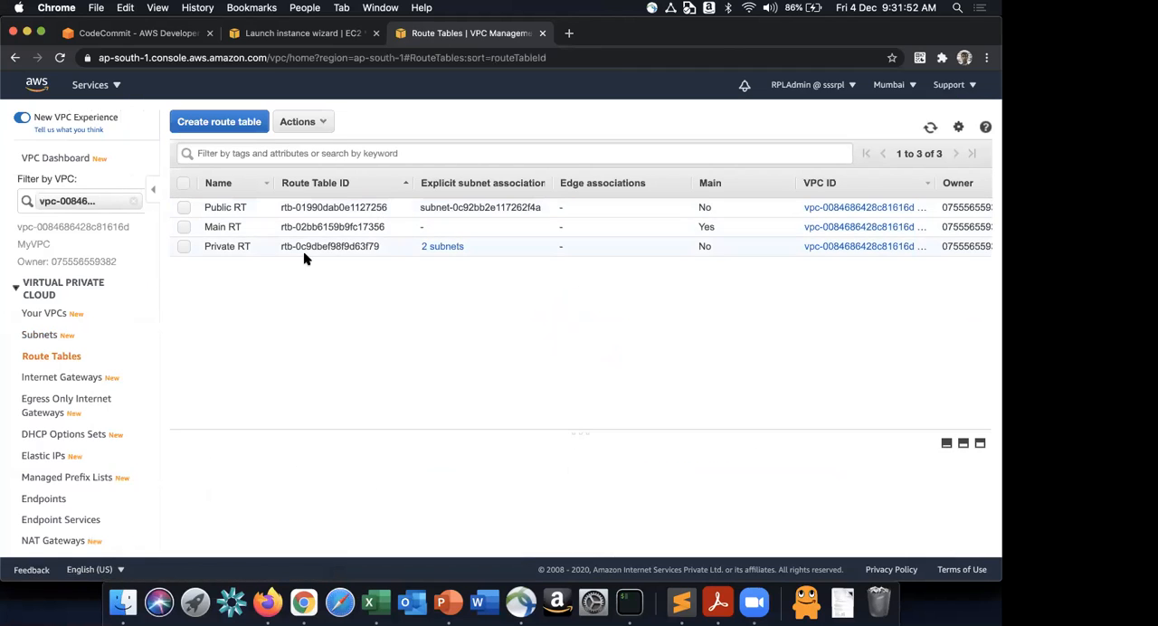
pyautogui.click(572, 206)
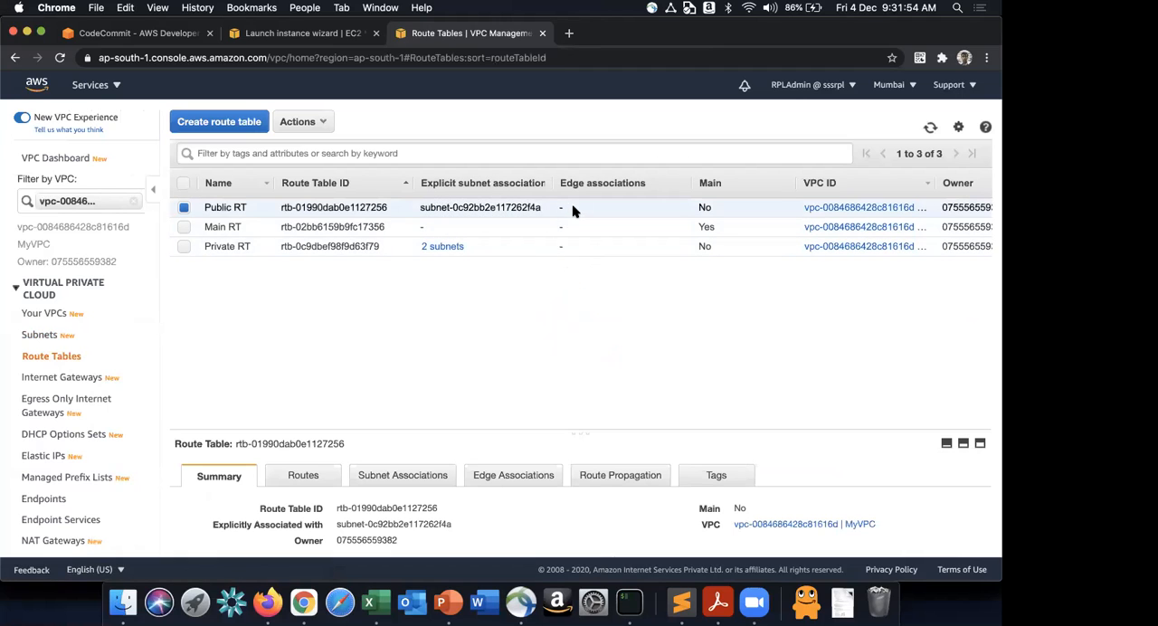
pyautogui.click(571, 229)
pyautogui.click(380, 246)
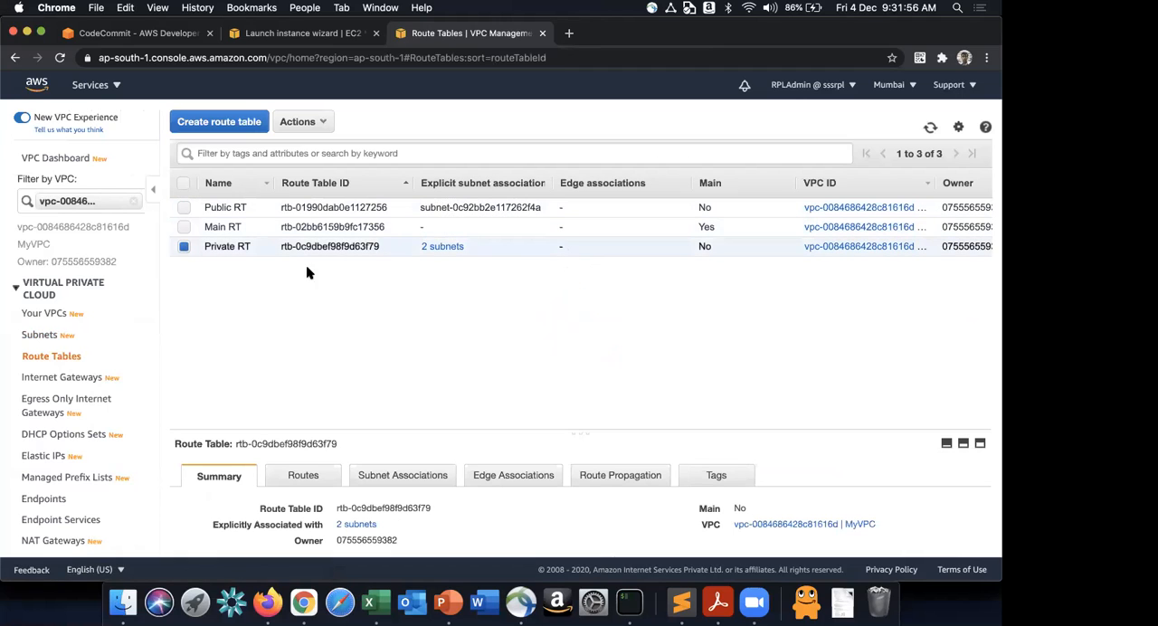
# - Return to the subnets of MyVPC, resize the details pane and select Subnet1 to check its details
pyautogui.click(40, 335)
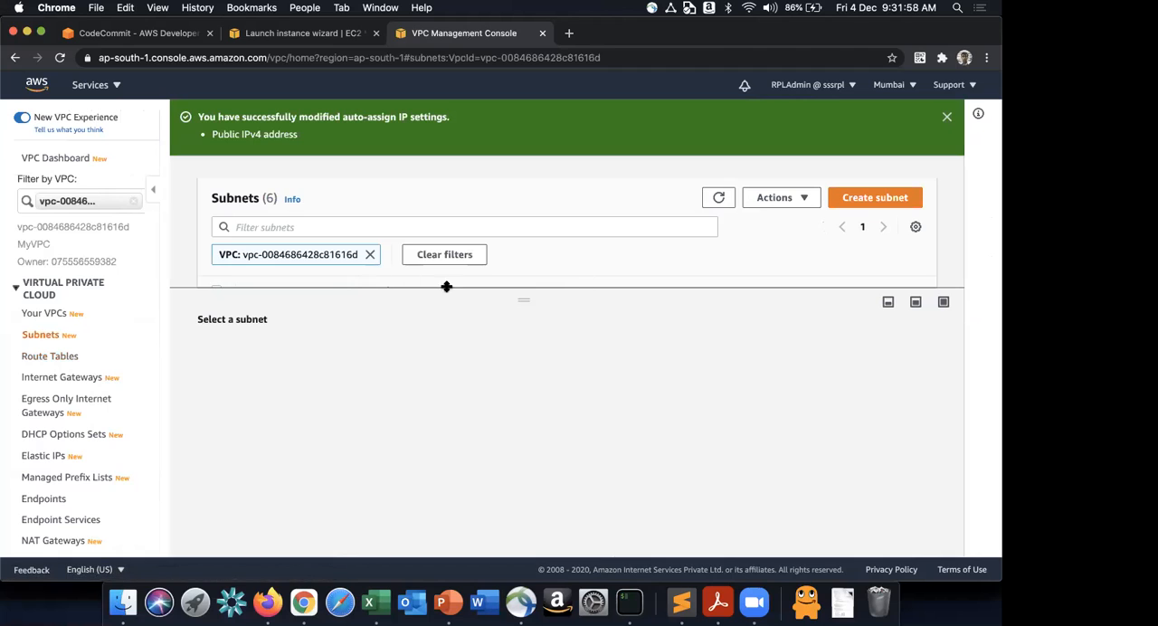
pyautogui.moveTo(524, 295); pyautogui.dragTo(531, 318)
pyautogui.click(599, 337)
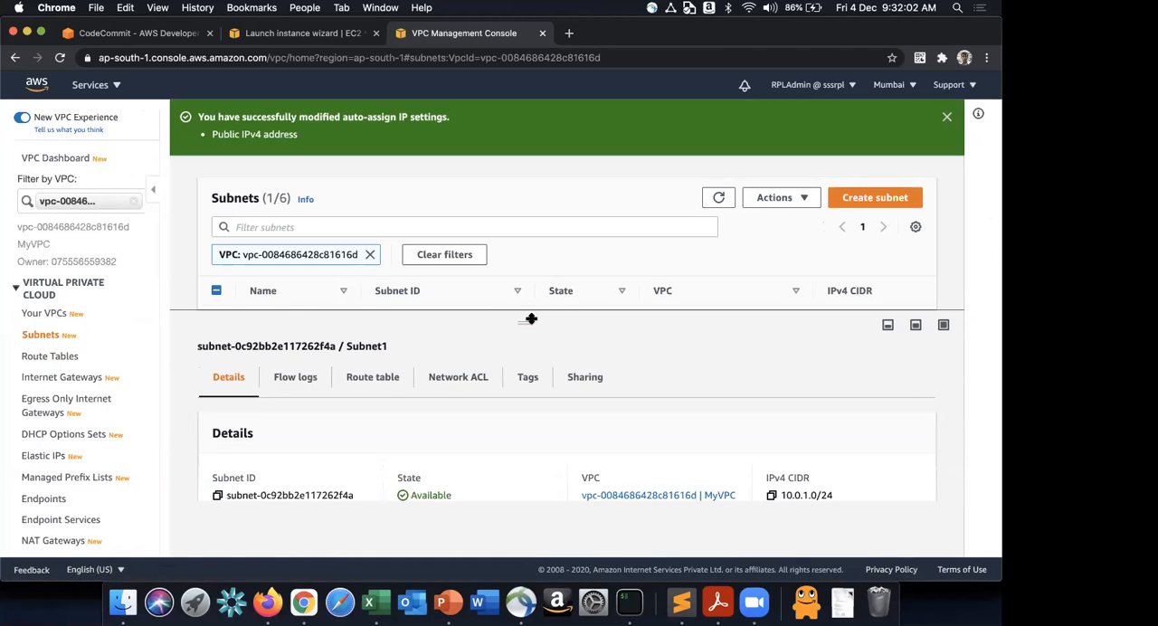
# - Open the Public RT route table associated with Subnet1 and examine its routes
pyautogui.click(380, 377)
pyautogui.scroll(-2, 514, 477)
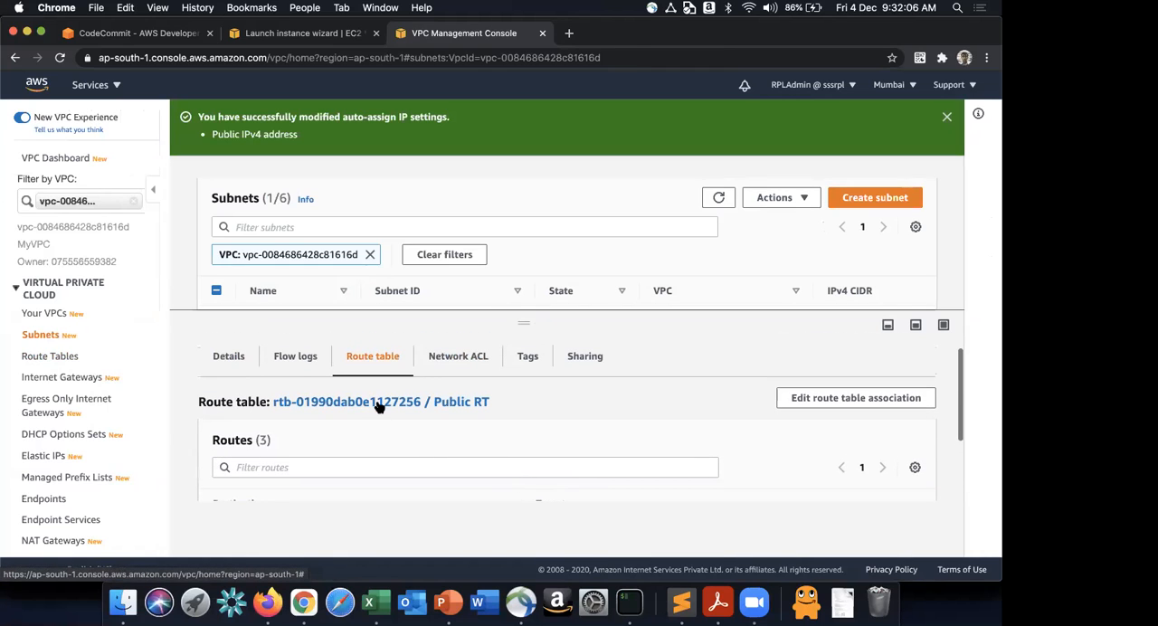
pyautogui.click(380, 405)
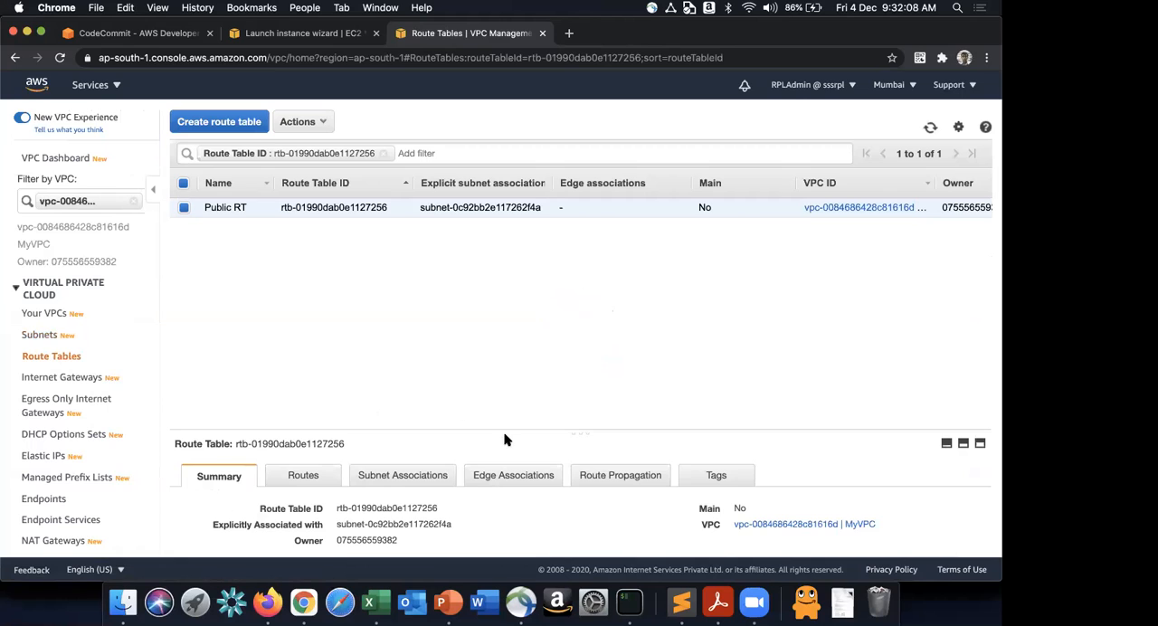
pyautogui.moveTo(510, 431); pyautogui.dragTo(543, 255)
pyautogui.click(299, 304)
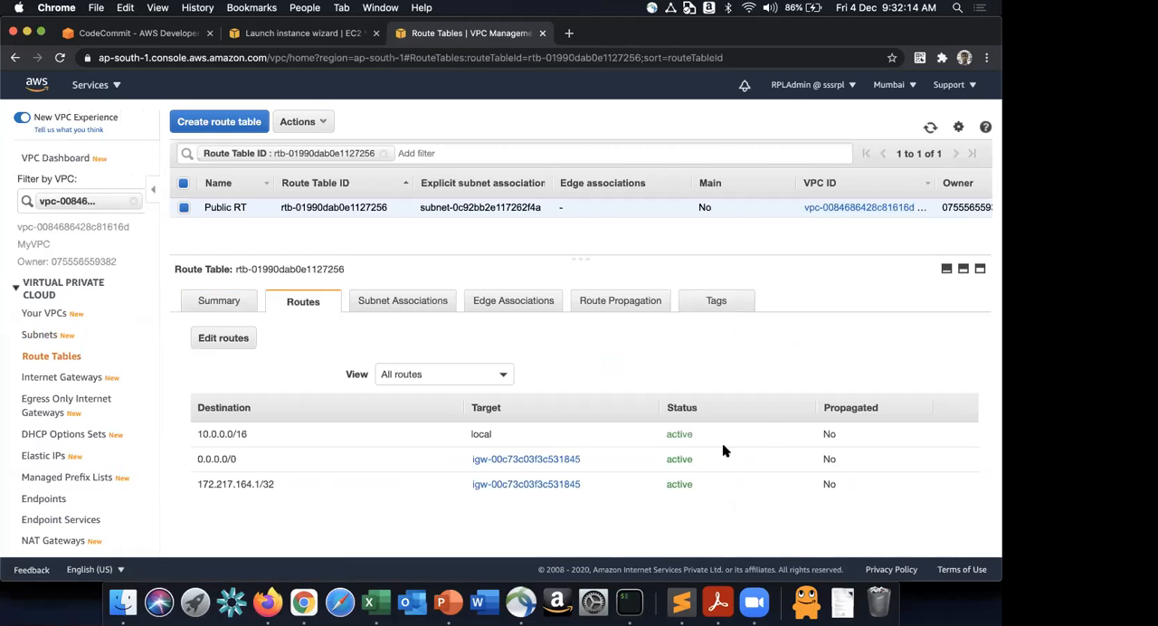
# - Remove the 172.217.164.1/32 route from Public RT, save the routes, and check the table's subnet associations
pyautogui.click(250, 345)
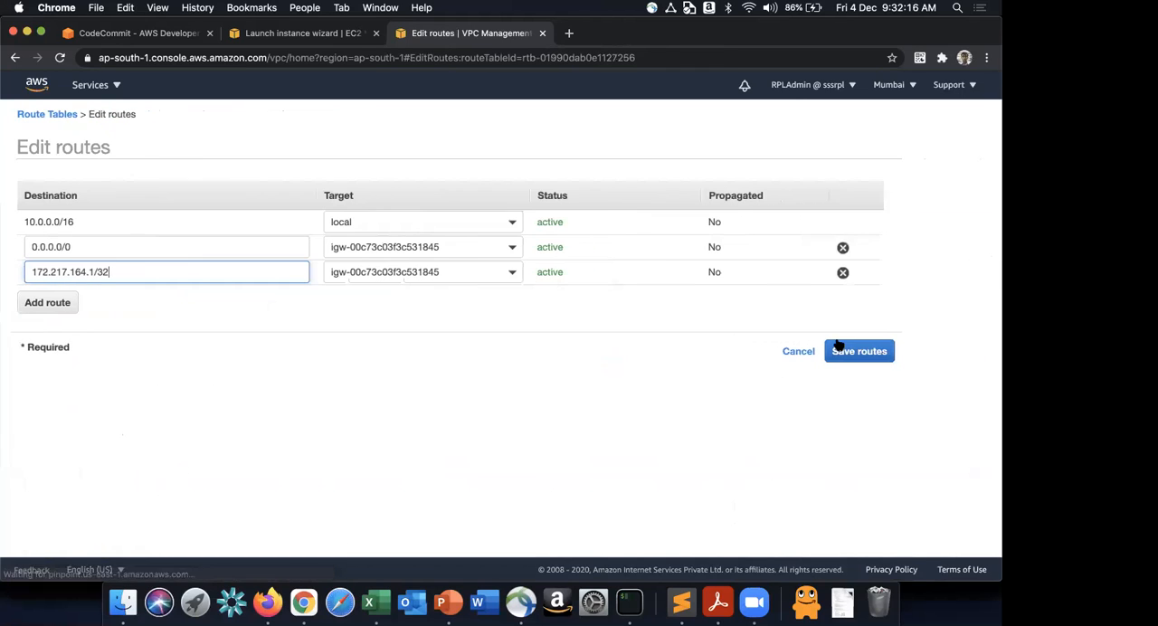
pyautogui.click(843, 272)
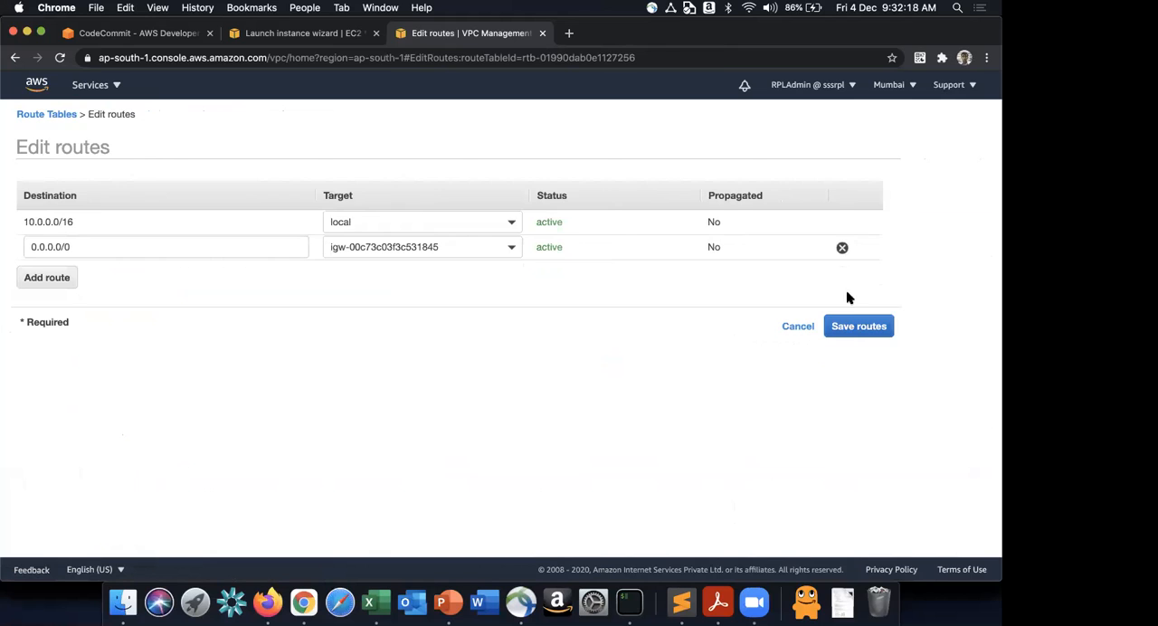
pyautogui.click(853, 330)
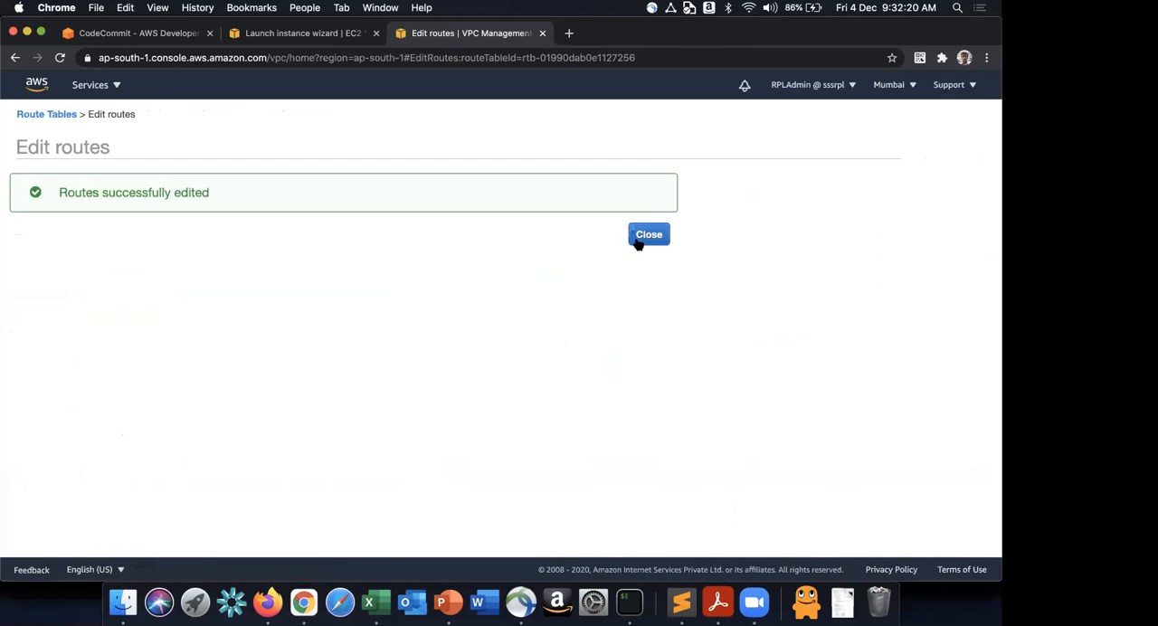
pyautogui.click(638, 240)
pyautogui.click(406, 300)
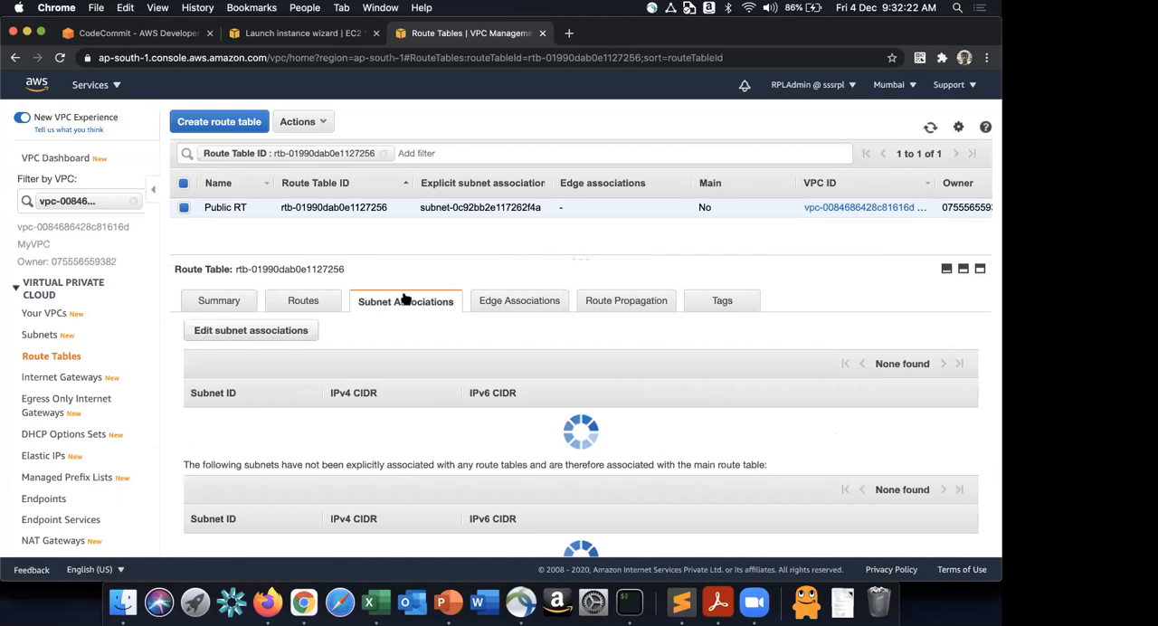
pyautogui.scroll(-1, 450, 445)
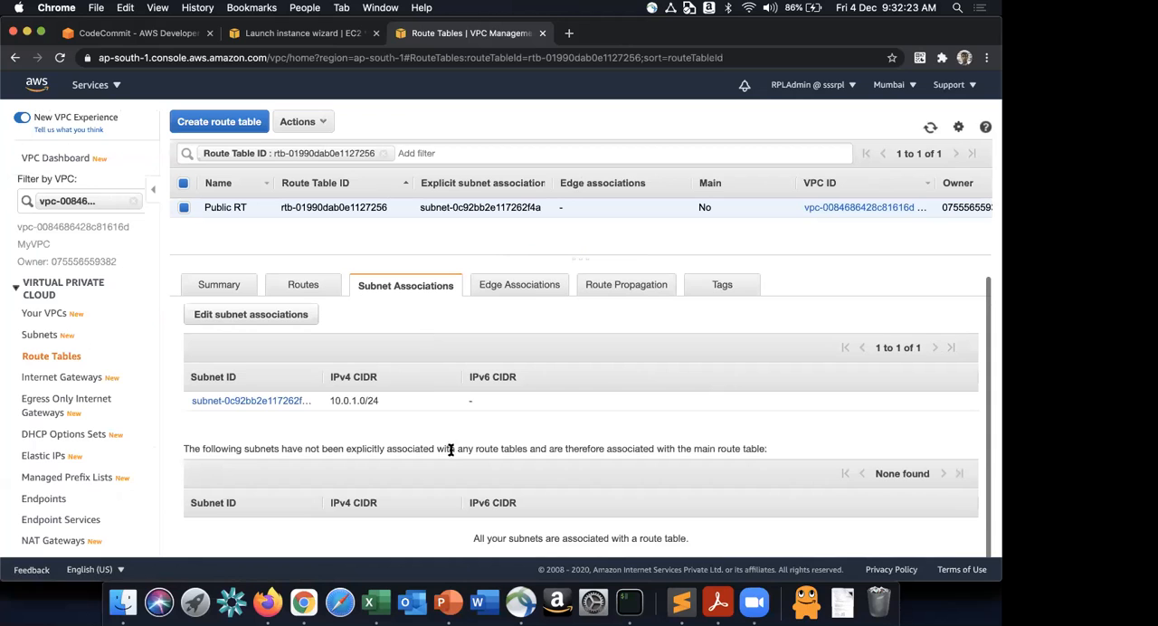
# - Return to the instance launch wizard, set Auto-assign Public IP to Enable, and proceed to the tags step
pyautogui.click(271, 33)
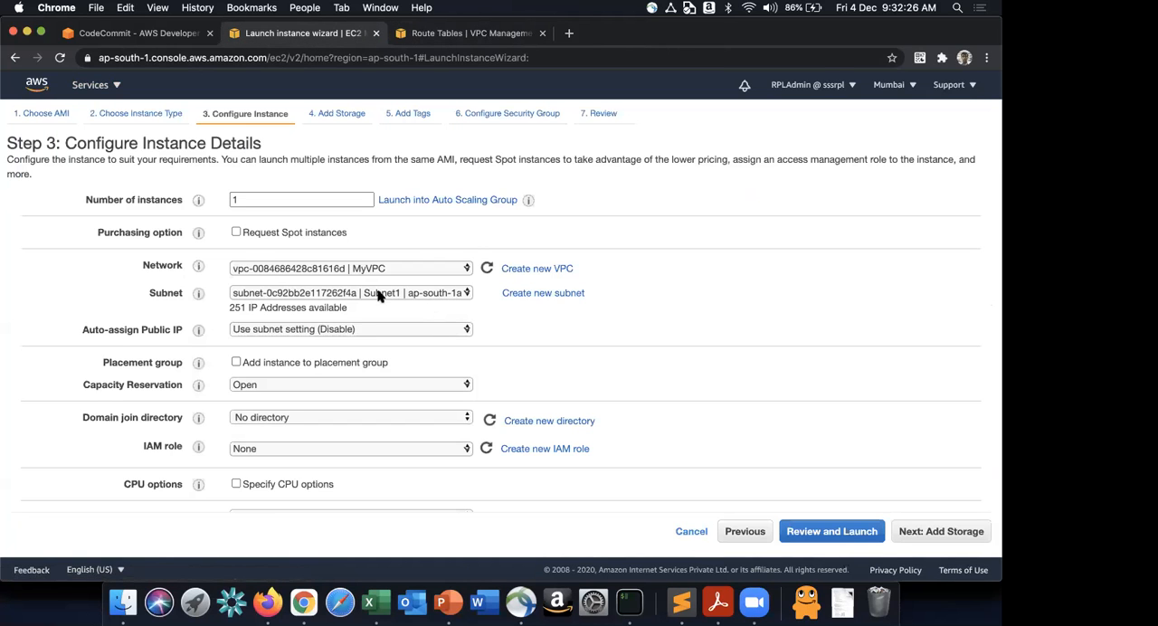
pyautogui.click(352, 328)
pyautogui.click(352, 343)
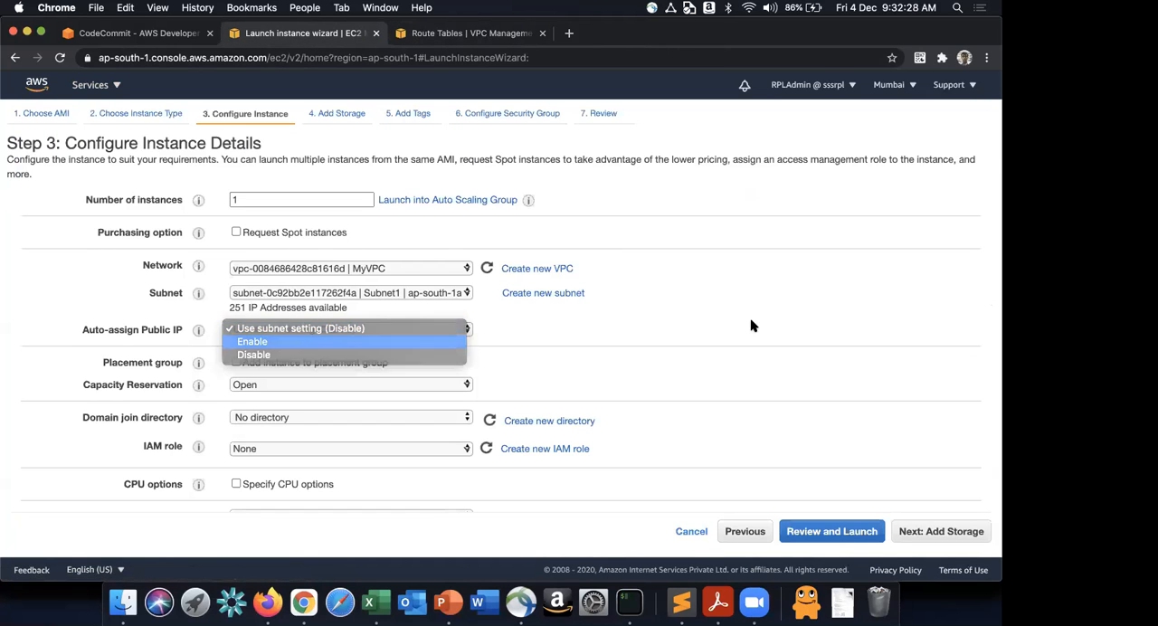
pyautogui.scroll(-10, 668, 339)
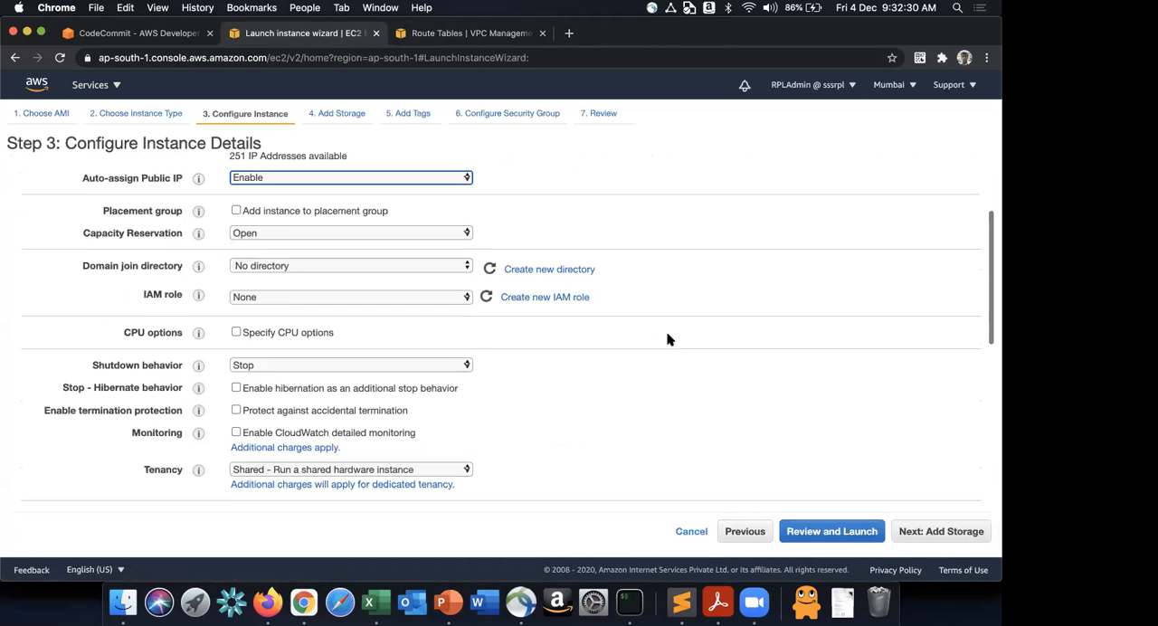
pyautogui.click(932, 531)
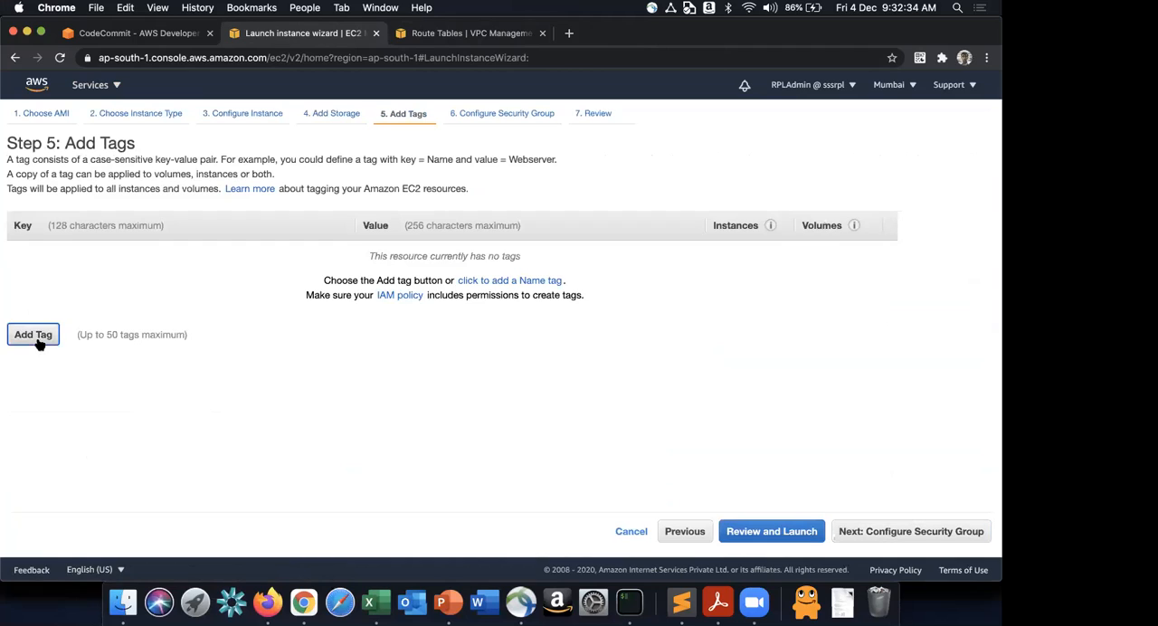
# - Add a tag with key Name and value MyLabWorkstation, and continue to the security group configuration
pyautogui.click(37, 335)
pyautogui.write('Name')
pyautogui.press('Tab')
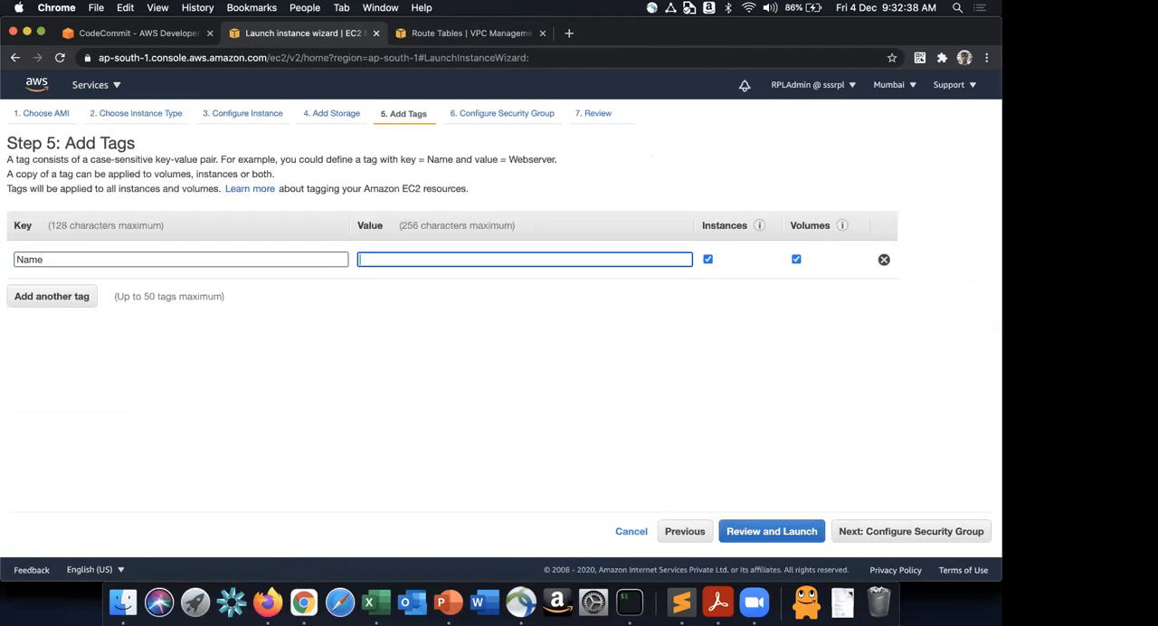
pyautogui.write('MyLab')
pyautogui.write('Instance')
pyautogui.press('BackSpace')
pyautogui.press('BackSpace')
pyautogui.press('BackSpace')
pyautogui.write('Workstation')
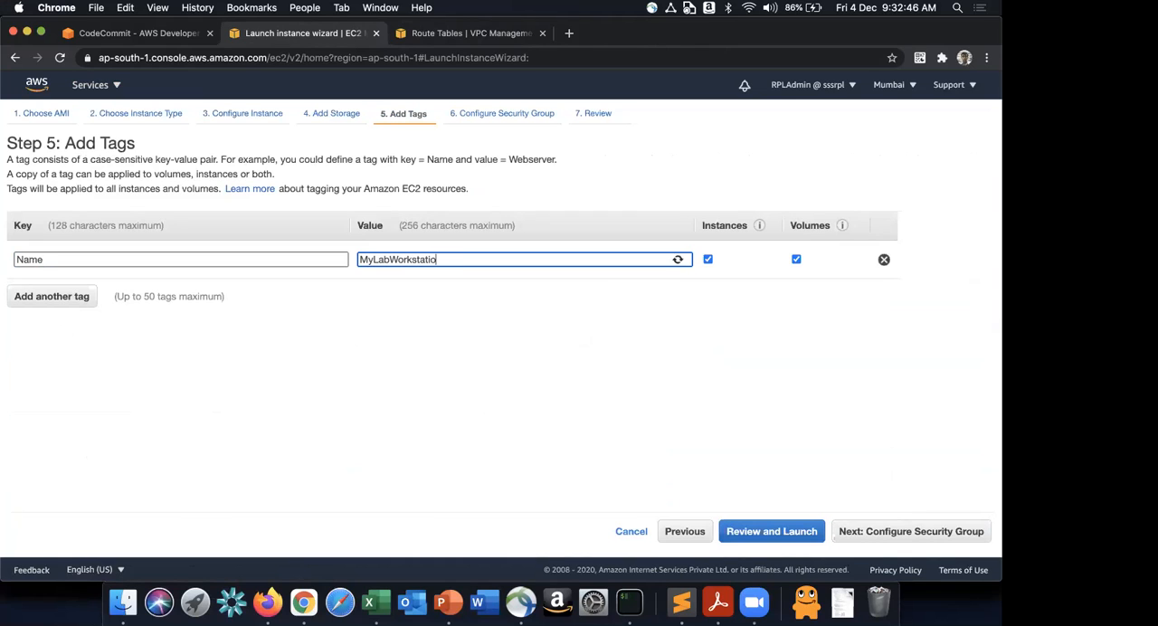
pyautogui.click(879, 529)
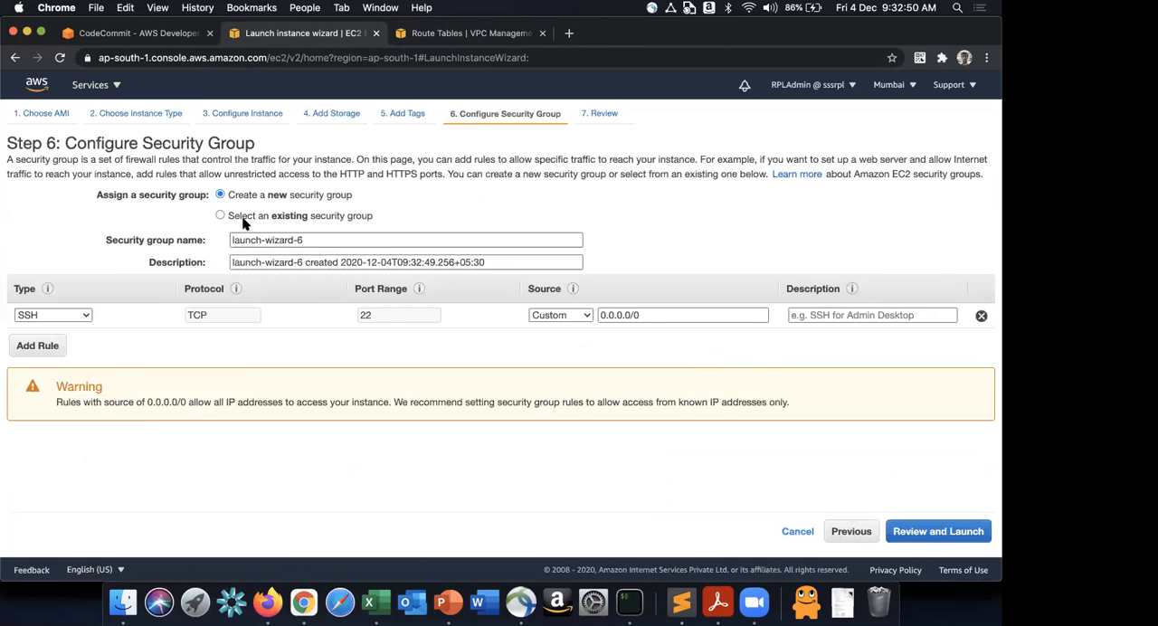
# - Create a new security group named LabWorkstation with the default SSH rule and proceed to the launch review
pyautogui.click(245, 217)
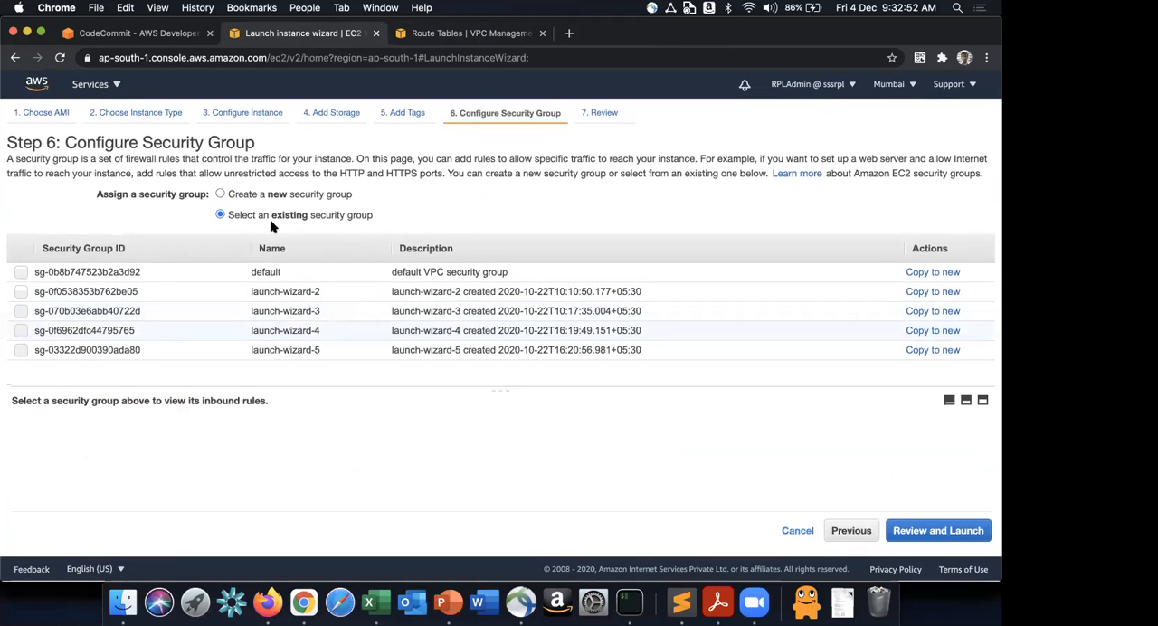
pyautogui.click(270, 192)
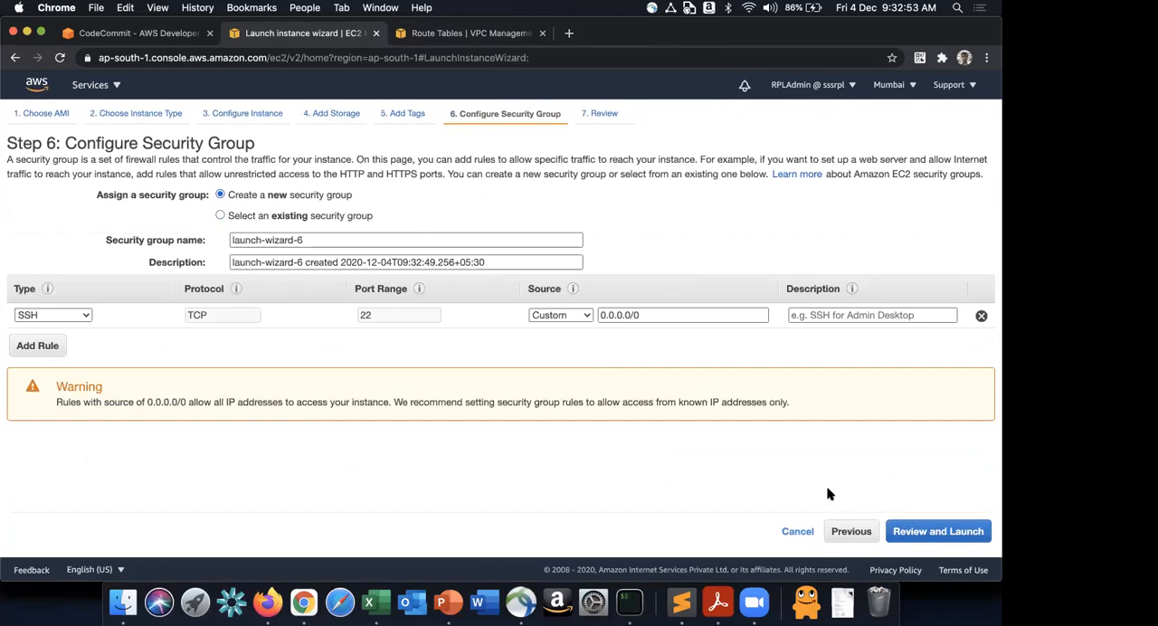
pyautogui.tripleClick(324, 243)
pyautogui.write('M')
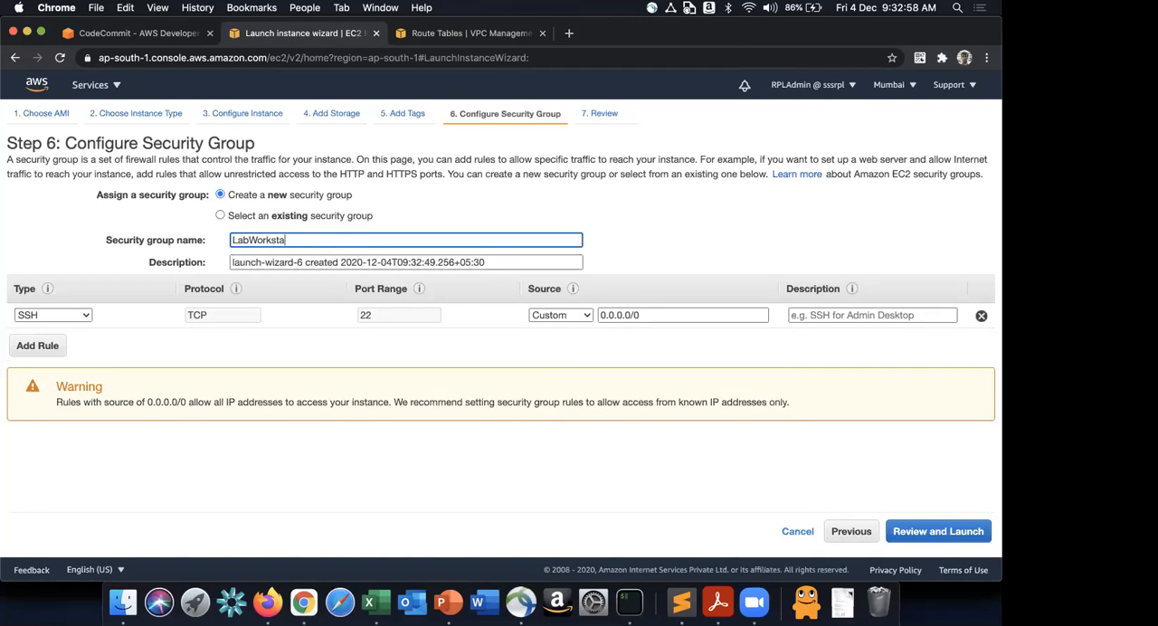
pyautogui.click(949, 532)
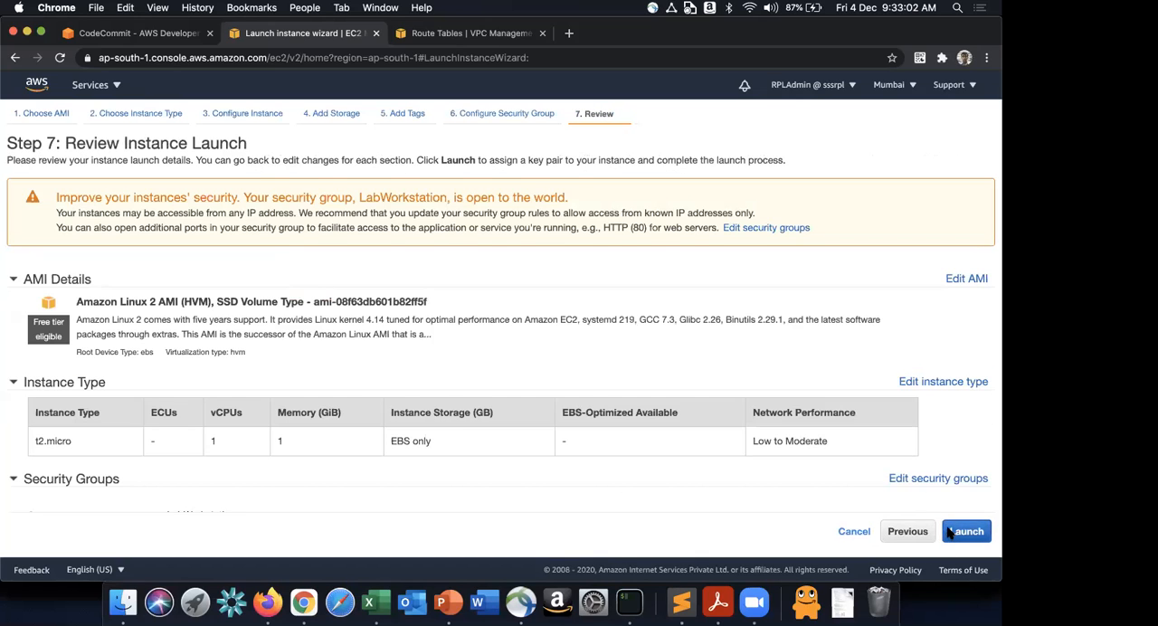
# - Start the launch and choose the existing key pair rplaws_mykeypair for the instance
pyautogui.click(950, 532)
pyautogui.click(387, 396)
pyautogui.click(388, 376)
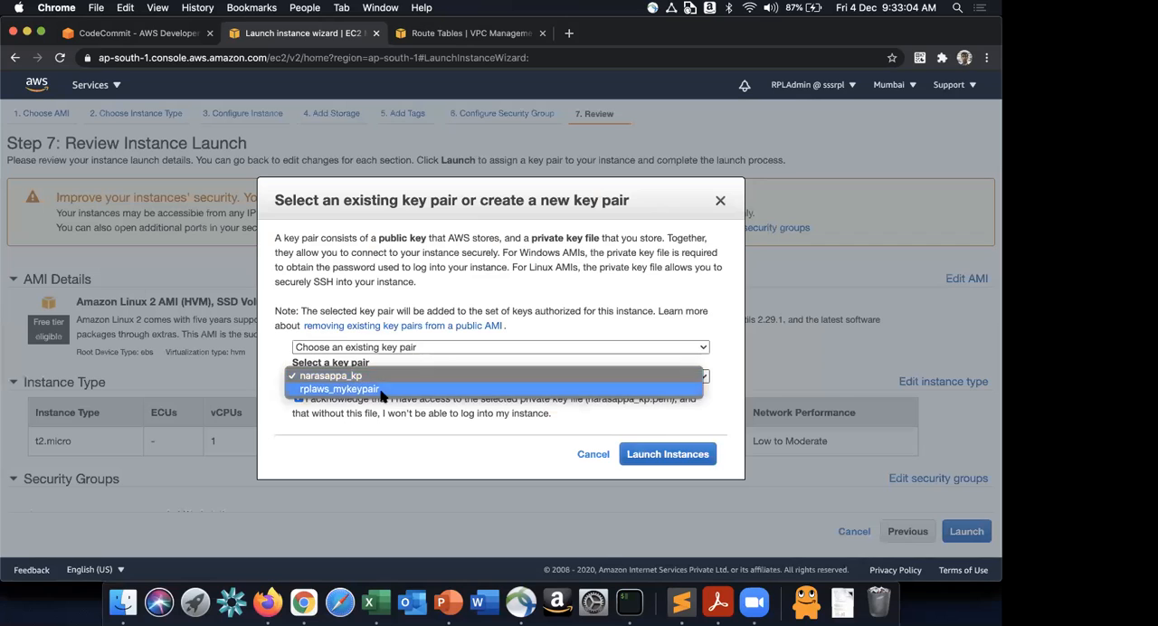
pyautogui.click(417, 392)
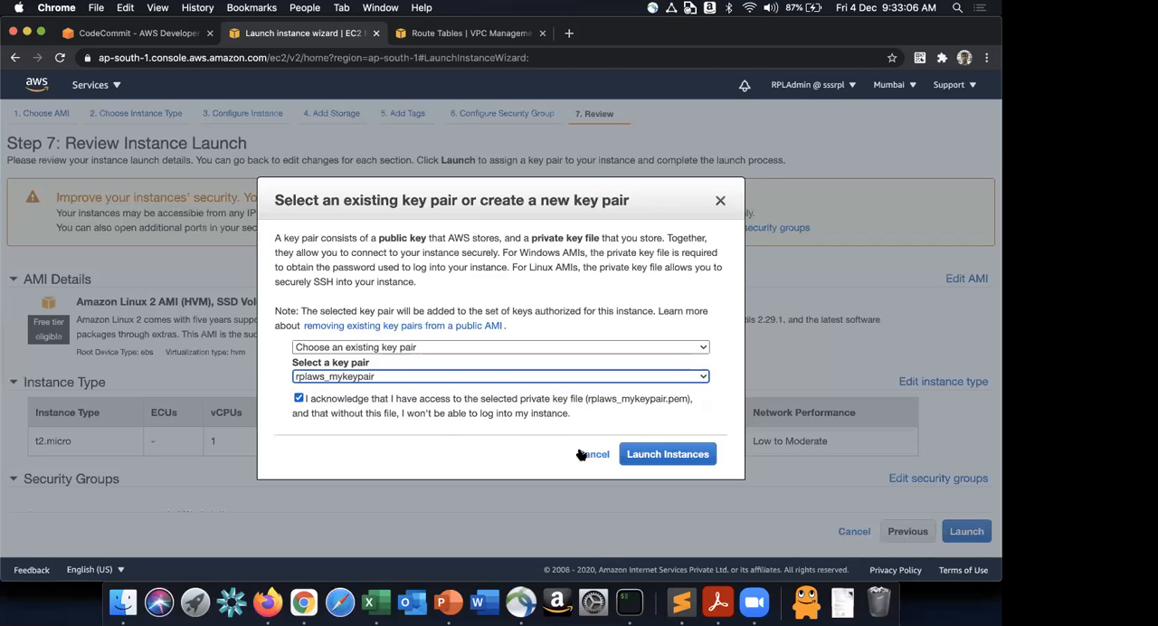
# - Switch to Finder, check for rplaws_mykeypair.pem in the keys folder, and return to Chrome
pyautogui.press('super+Tab')
pyautogui.press('super+Tab')
pyautogui.press('super+Tab')
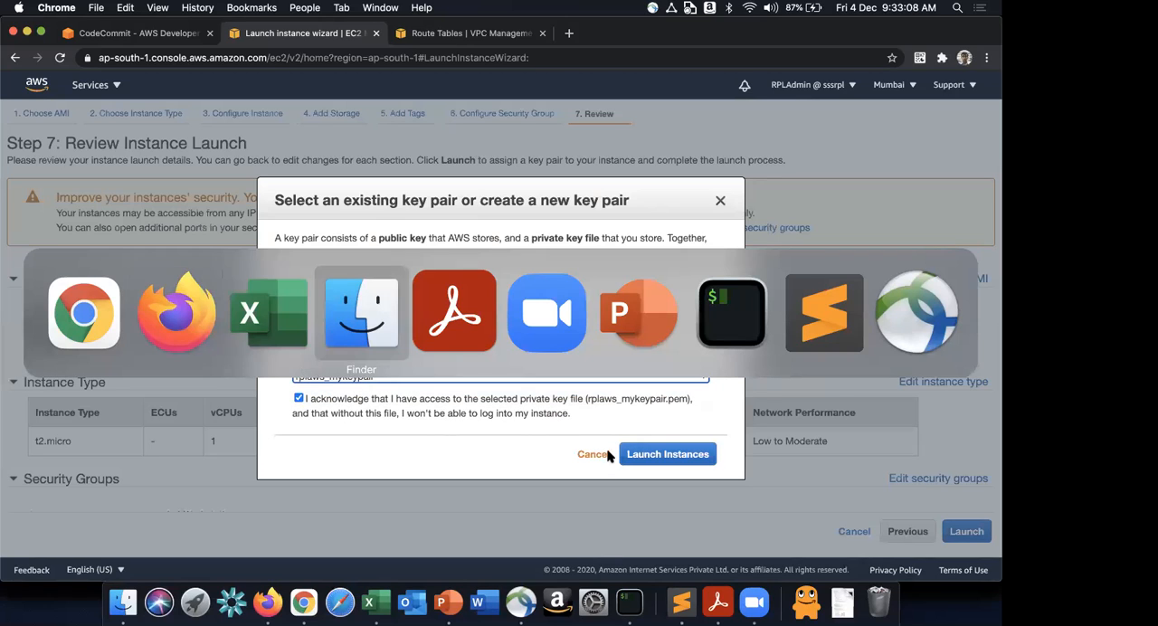
pyautogui.click(41, 208)
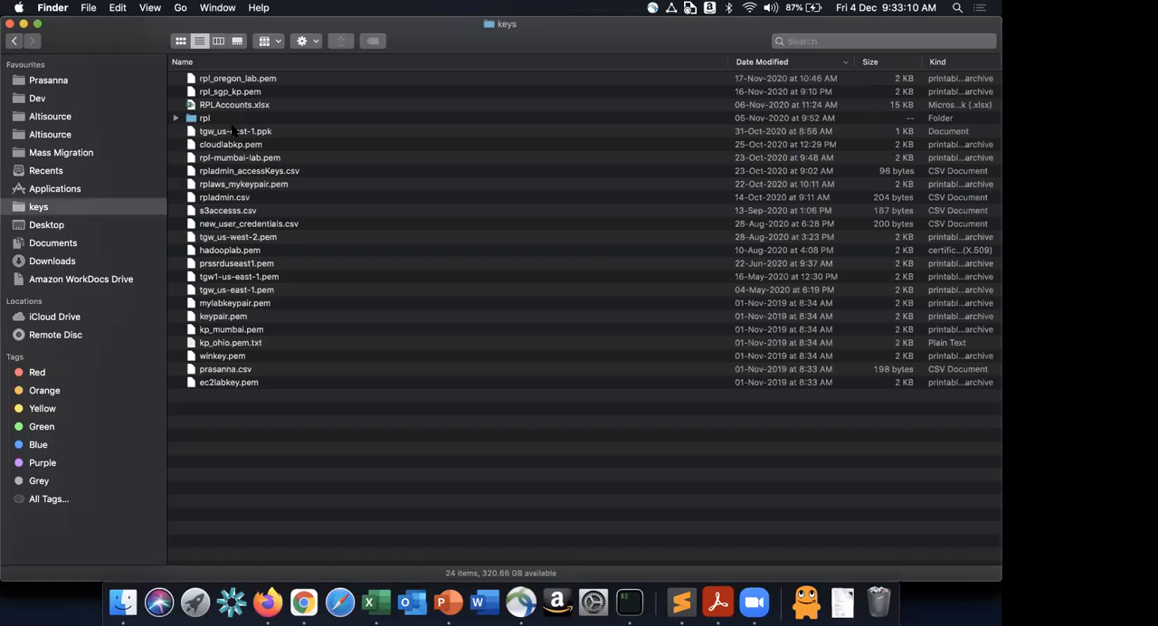
pyautogui.click(271, 186)
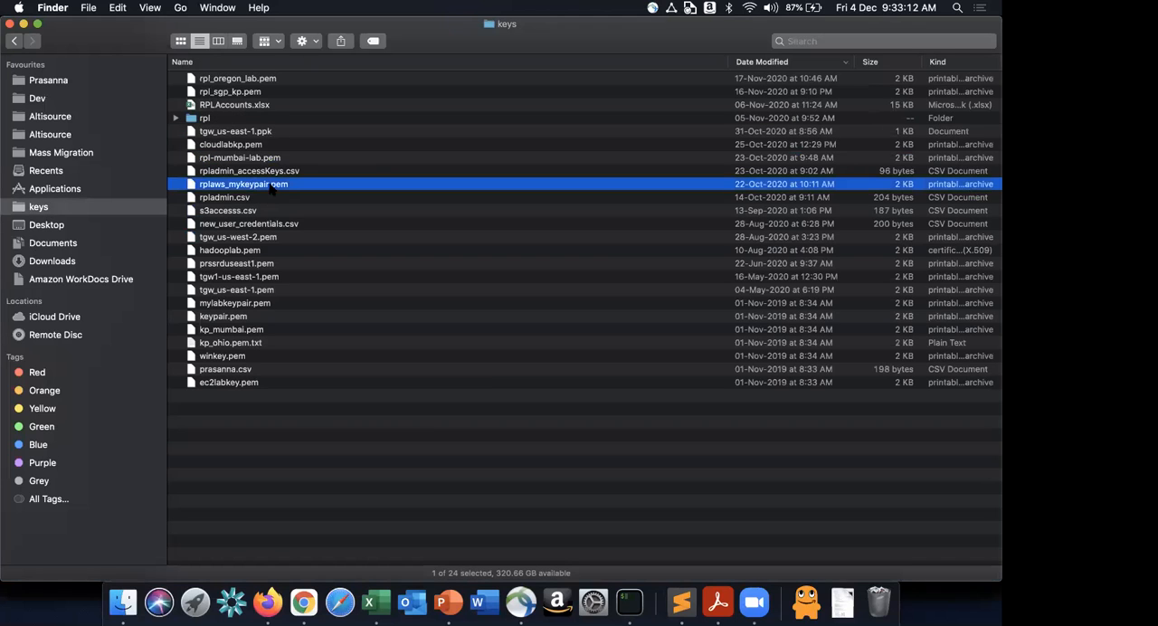
pyautogui.press('super+Tab')
pyautogui.press('super+Tab')
pyautogui.press('super+Tab')
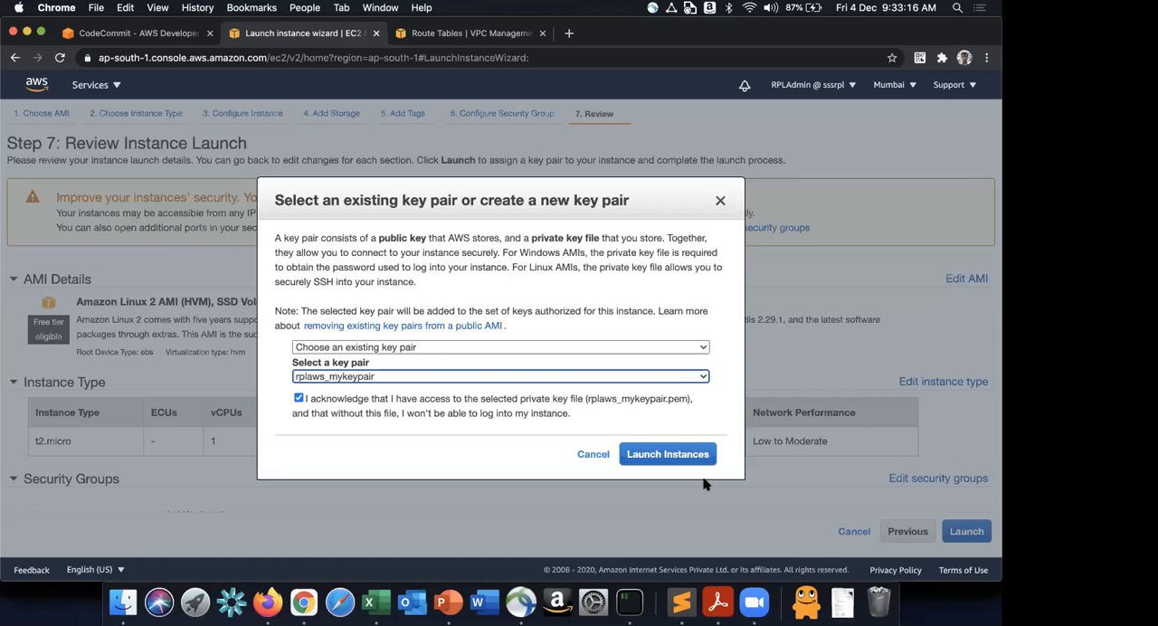
# - Launch the instance with the selected key pair and view the instances list
pyautogui.click(674, 455)
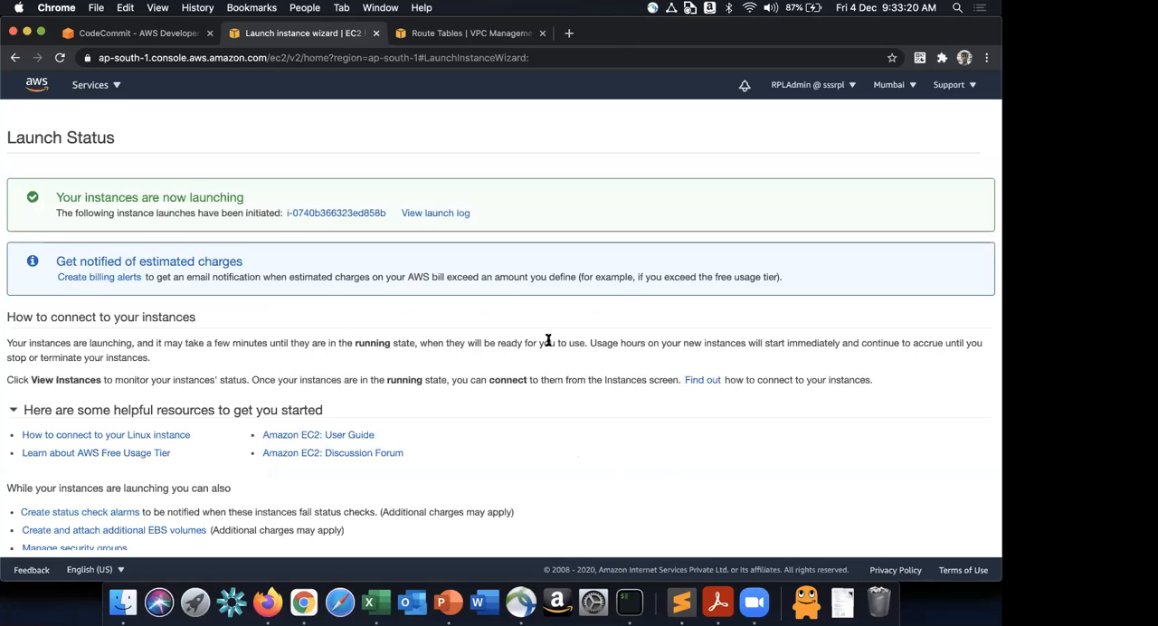
pyautogui.scroll(-1, 866, 498)
pyautogui.click(947, 535)
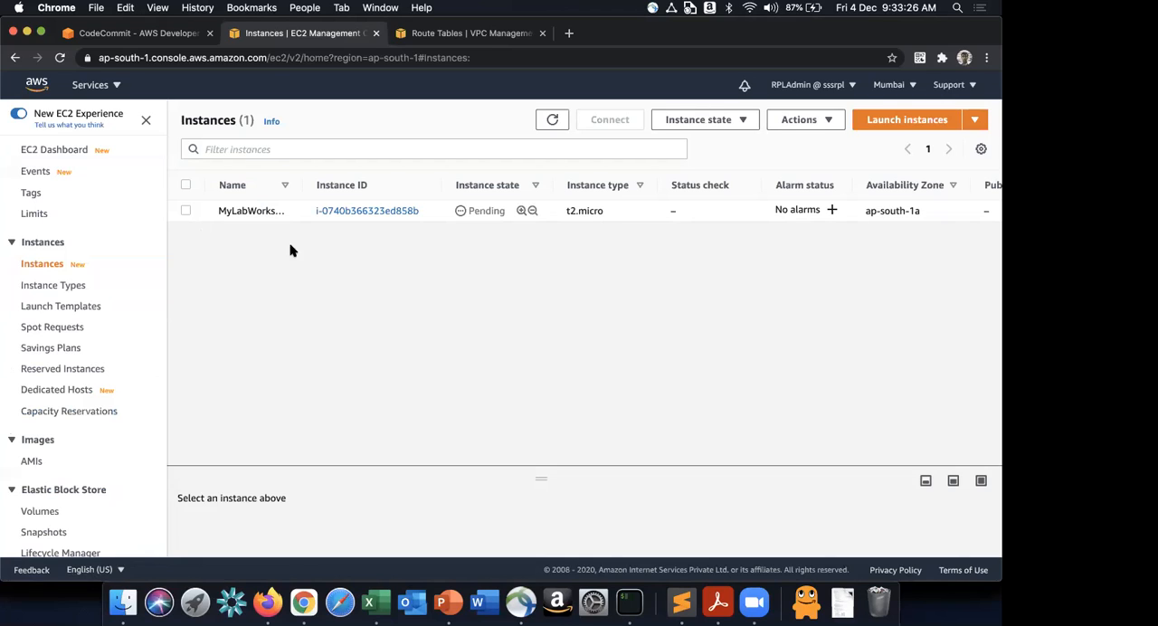
# - Open Microsoft Remote Desktop and connect to the RPLWindows desktop, accepting its unverified certificate
pyautogui.press('super+space')
pyautogui.write('remo')
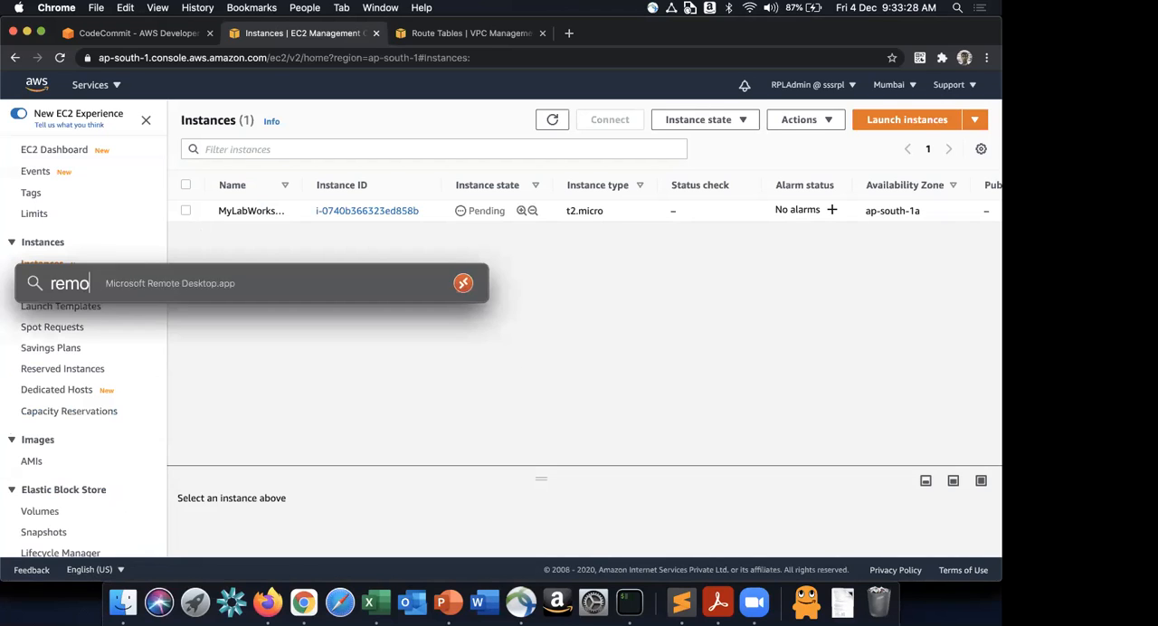
pyautogui.press('Return')
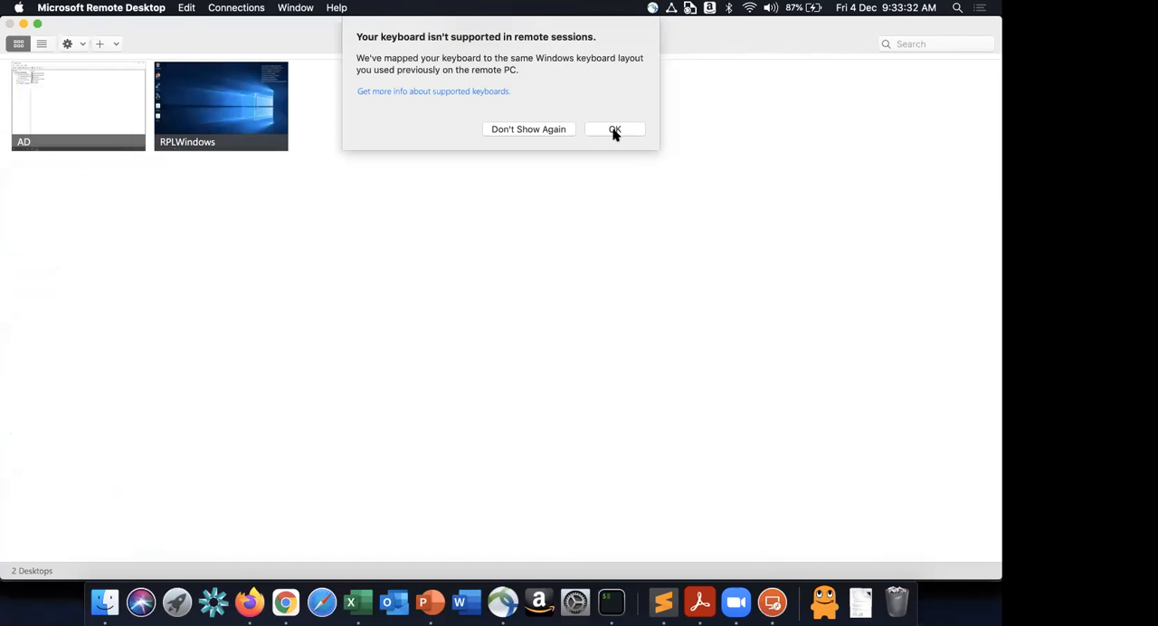
pyautogui.click(614, 130)
pyautogui.doubleClick(221, 105)
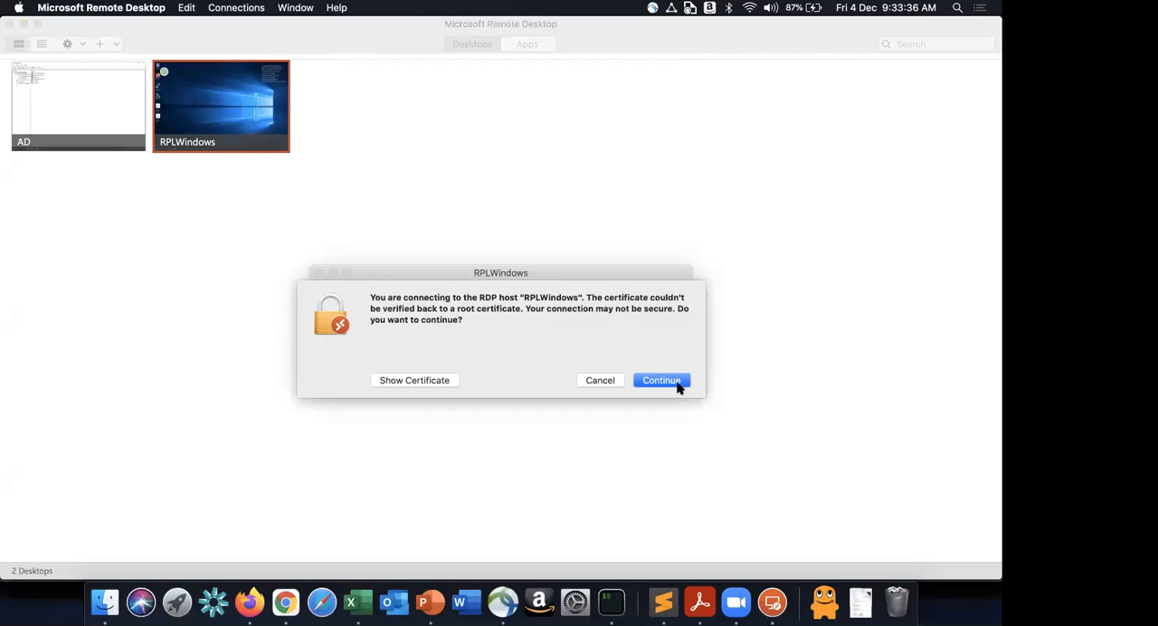
pyautogui.click(661, 380)
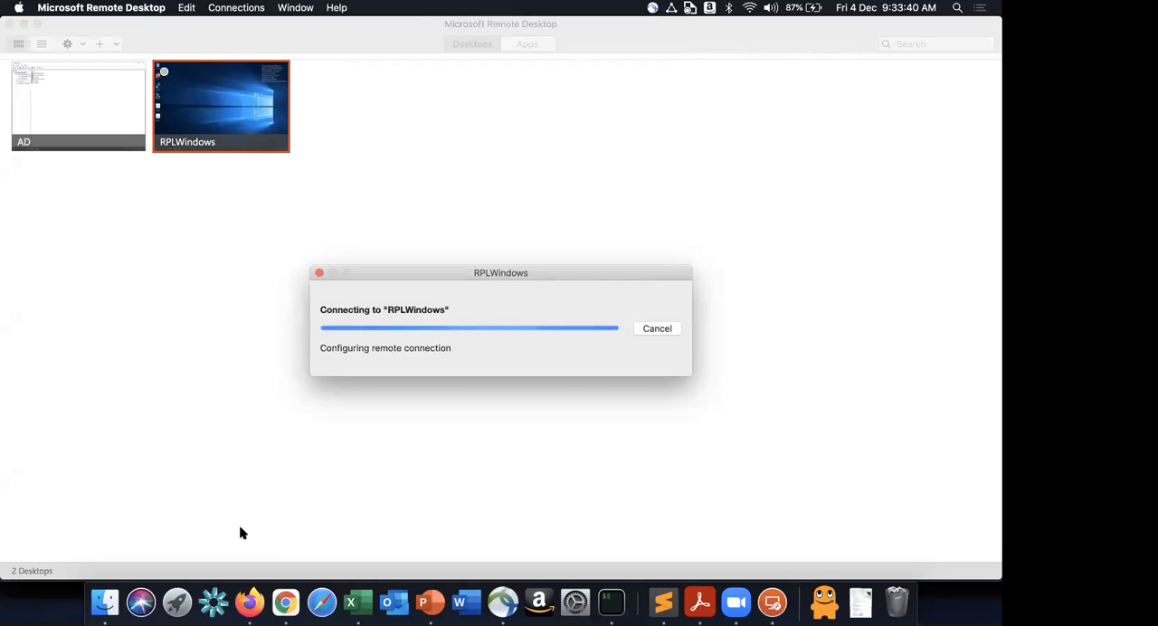
# - Switch back to the EC2 instances list in Chrome, select MyLabWorkstation, and copy its public IPv4 address
pyautogui.click(250, 602)
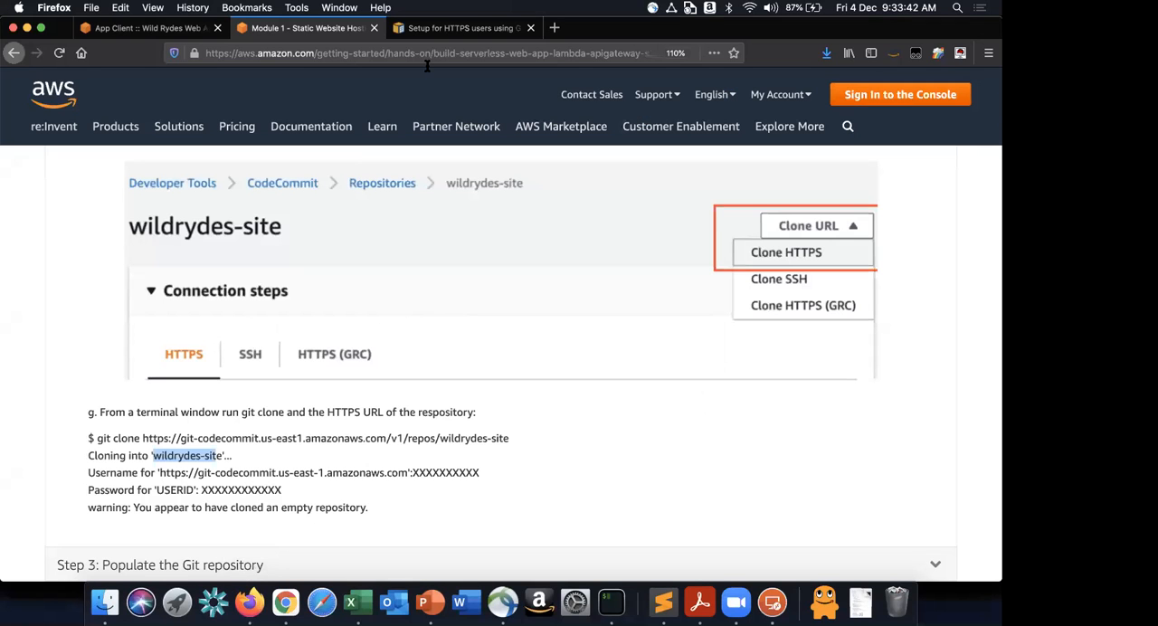
pyautogui.press('super+Tab')
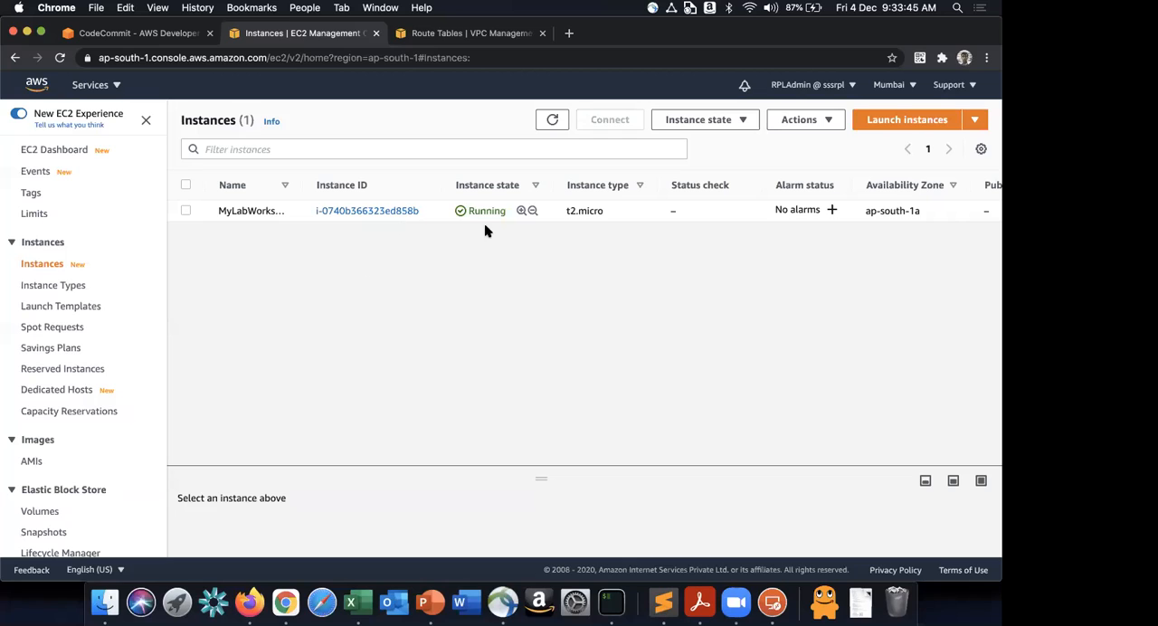
pyautogui.click(439, 213)
pyautogui.moveTo(545, 479); pyautogui.dragTo(613, 276)
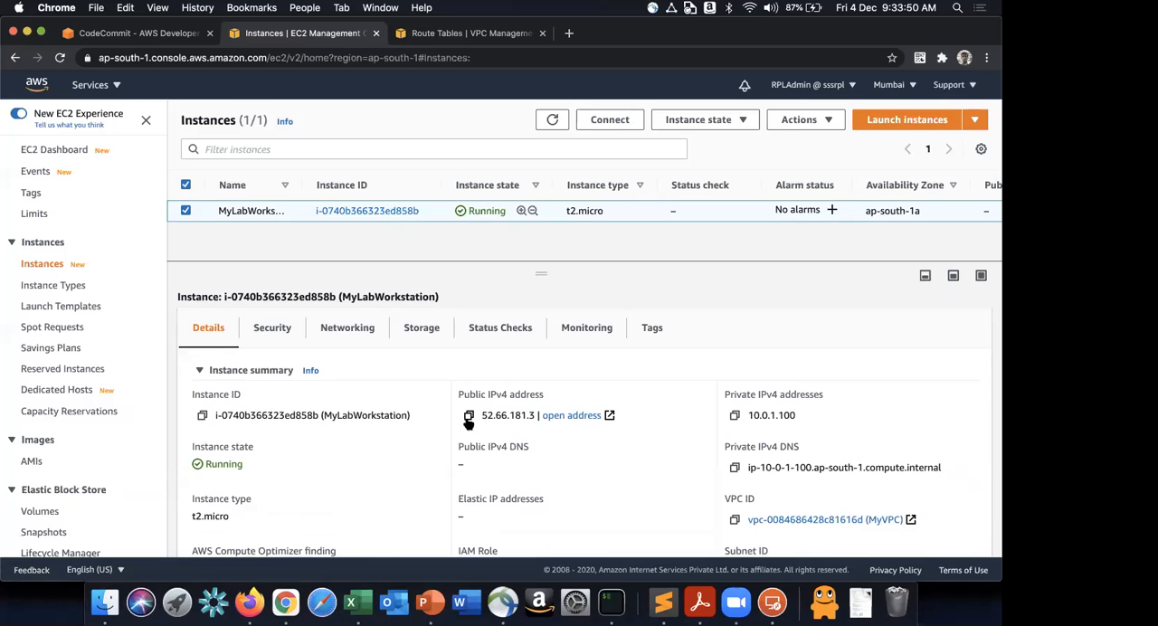
pyautogui.click(469, 416)
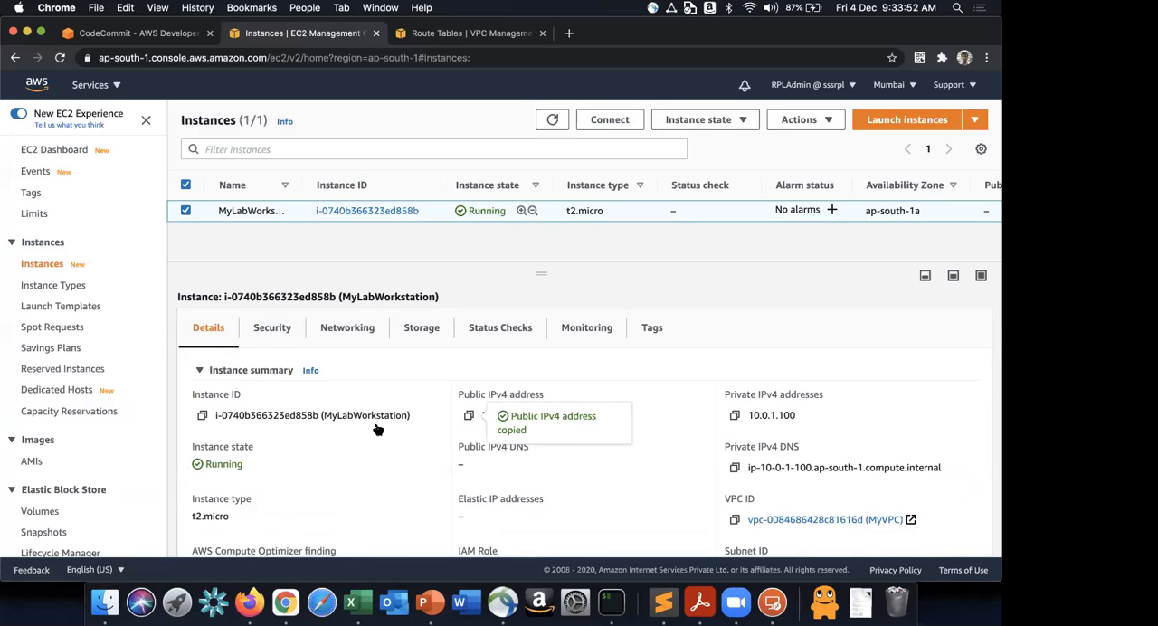
pyautogui.press('super+Tab')
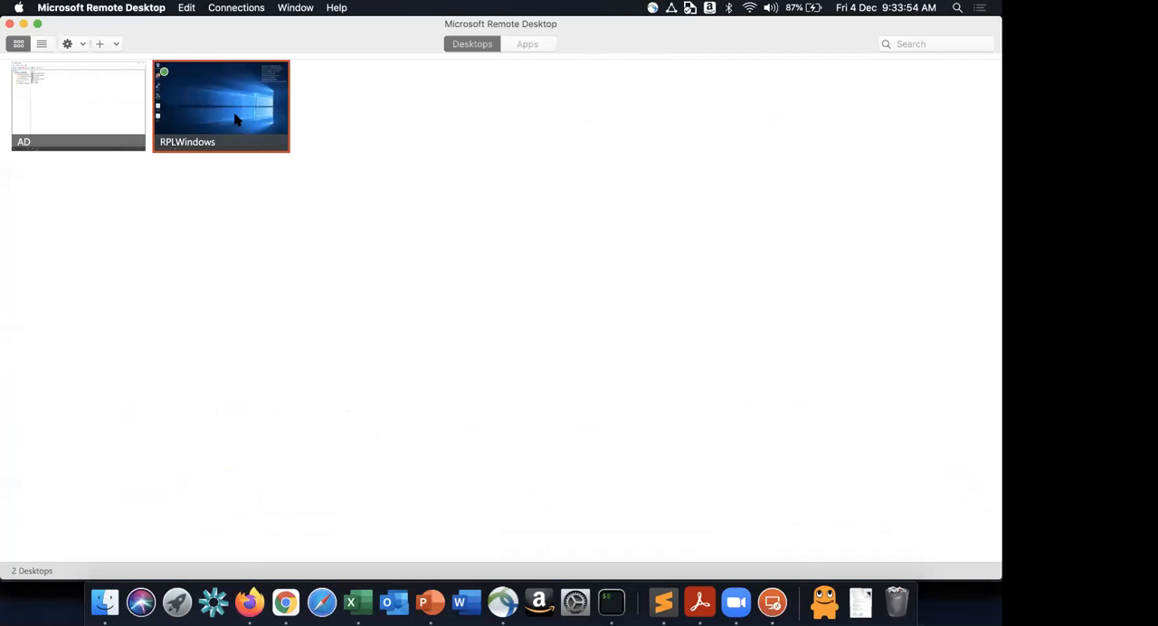
pyautogui.doubleClick(235, 119)
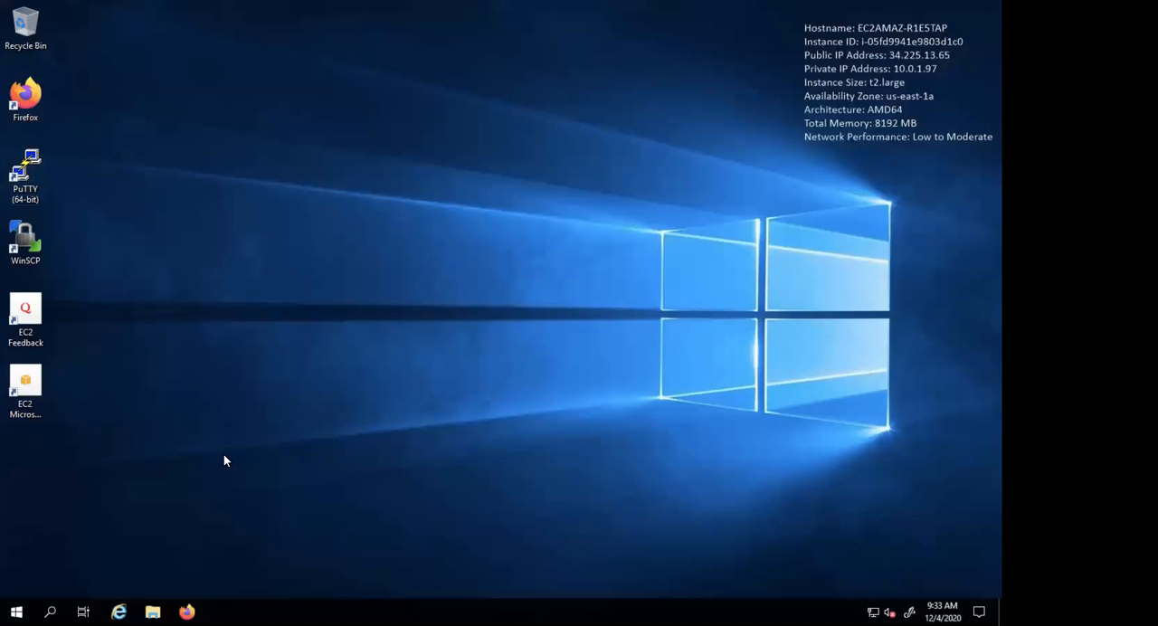
pyautogui.hotkey('ctrl', 'Left')
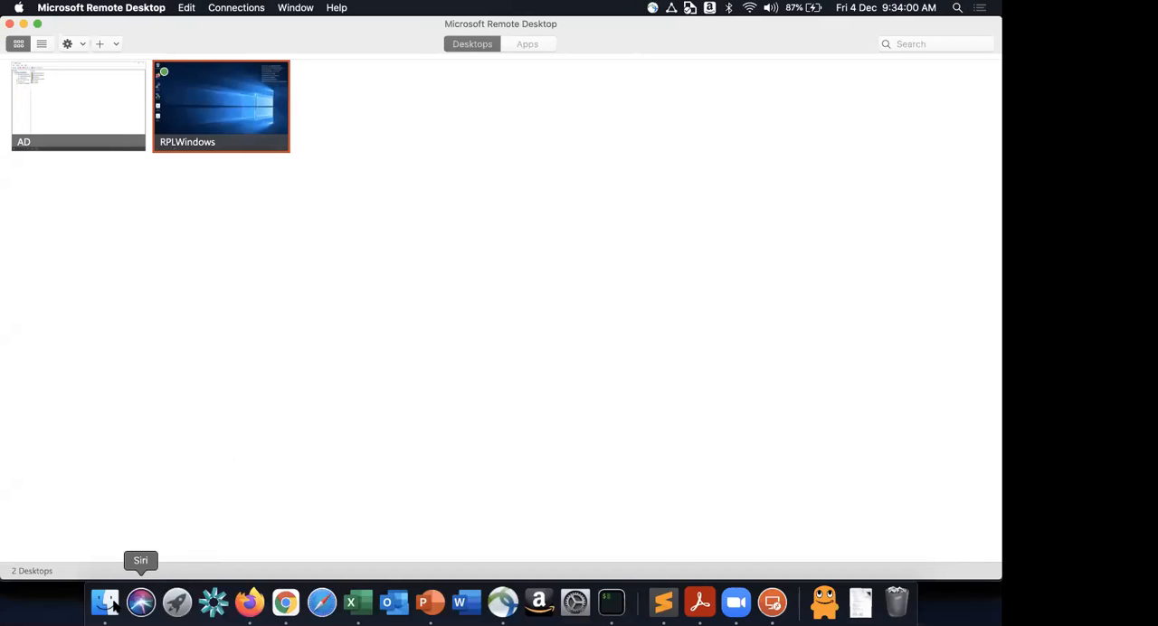
# - Switch to Finder and open rplaws_mykeypair.pem from the keys folder with Sublime Text
pyautogui.click(105, 603)
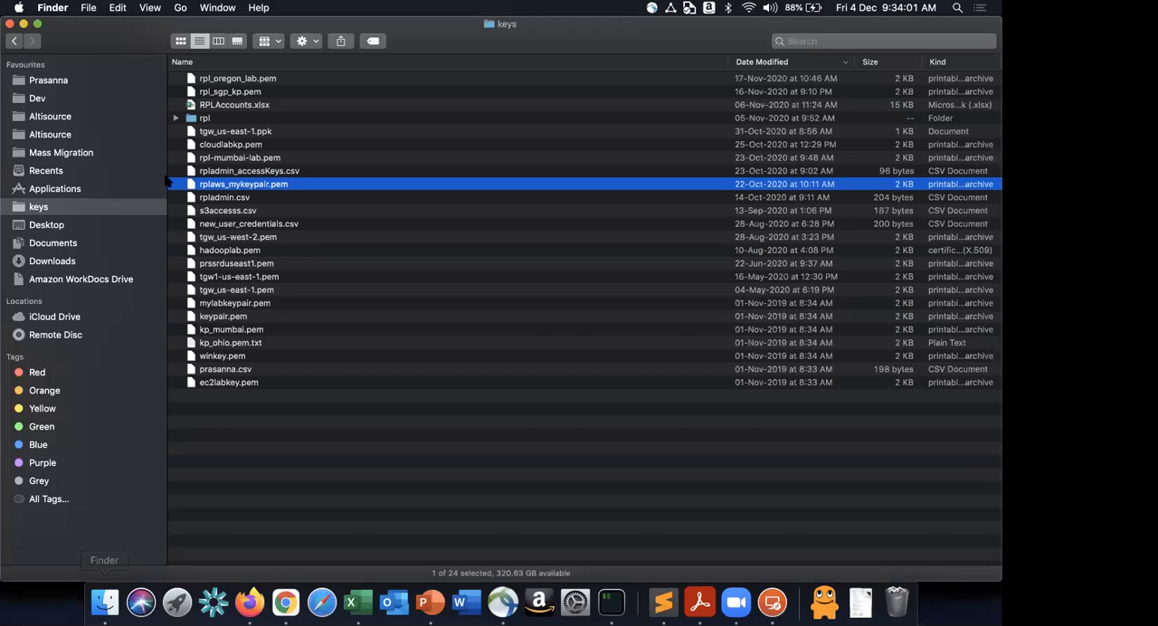
pyautogui.rightClick(256, 187)
pyautogui.moveTo(299, 206)
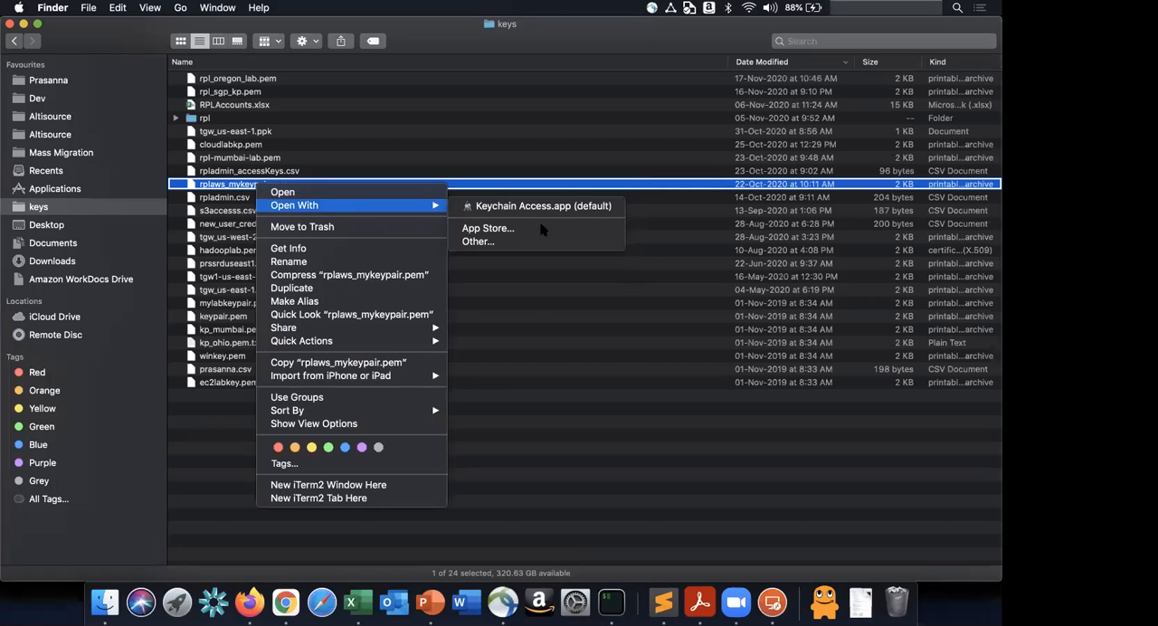
pyautogui.click(507, 244)
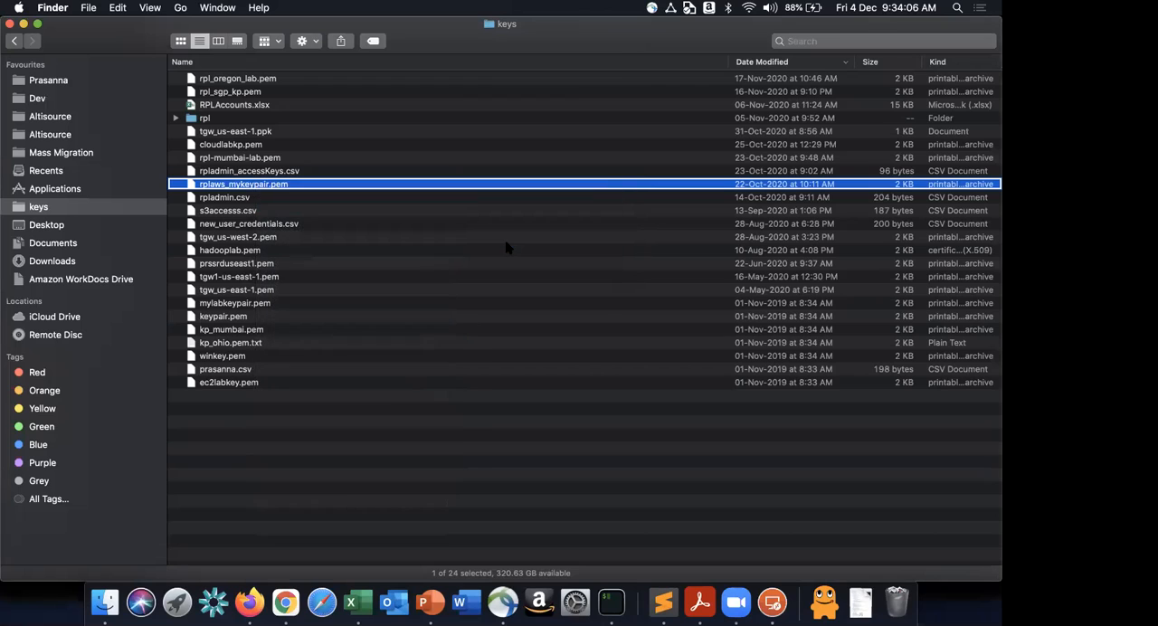
pyautogui.scroll(-5, 419, 257)
pyautogui.scroll(-3, 416, 254)
pyautogui.scroll(-2, 419, 257)
pyautogui.scroll(-15, 418, 257)
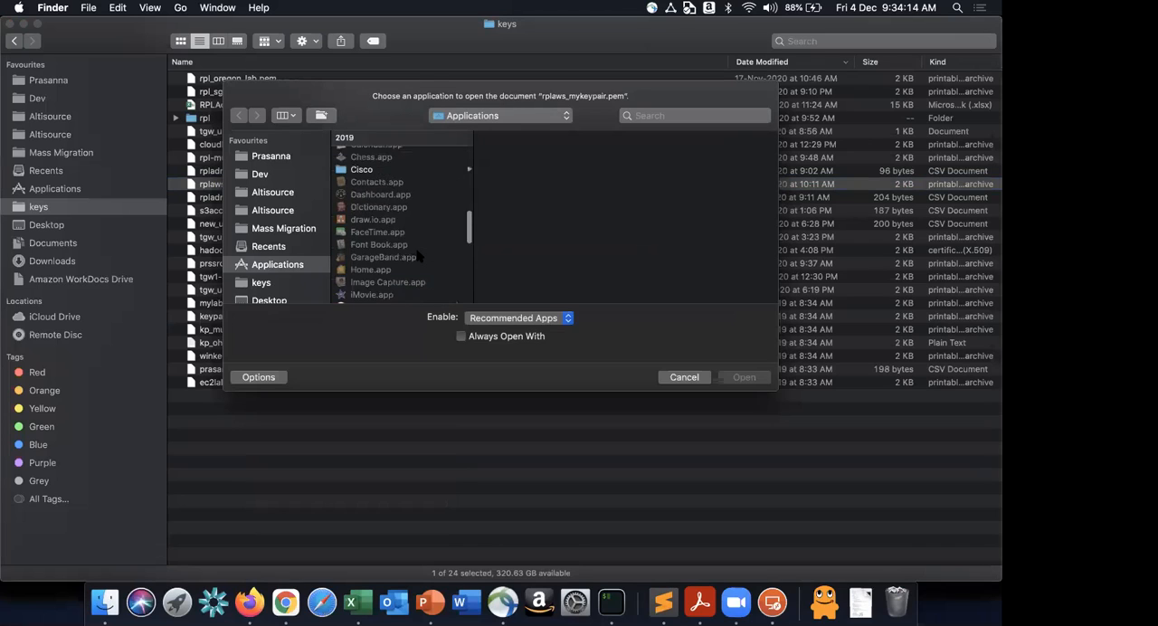
pyautogui.scroll(4, 418, 257)
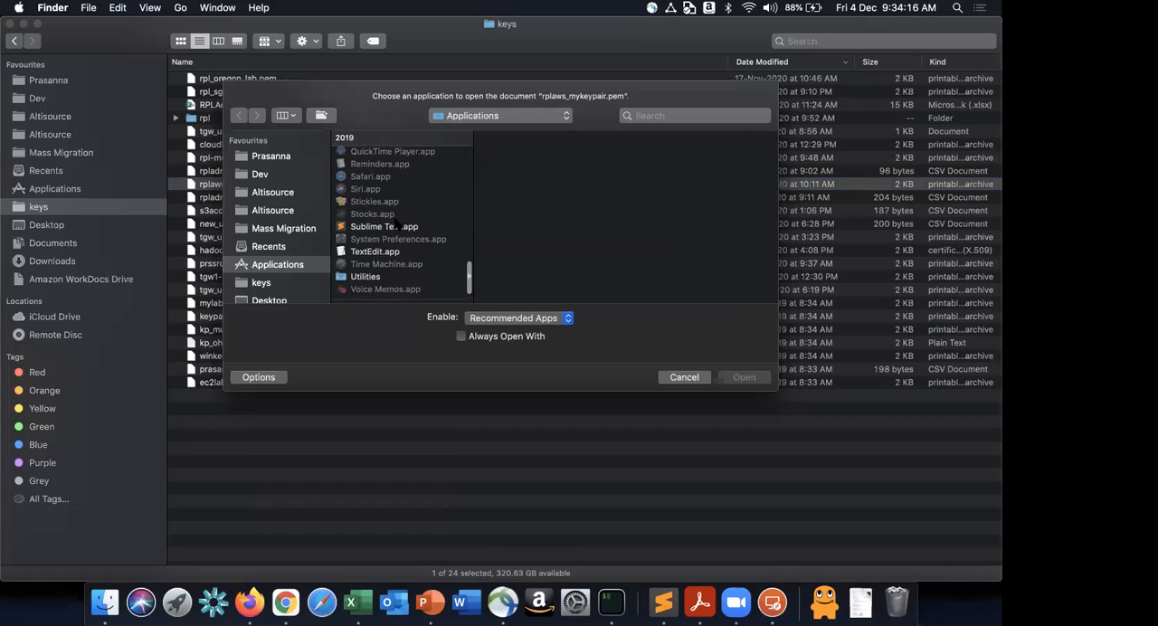
pyautogui.doubleClick(398, 231)
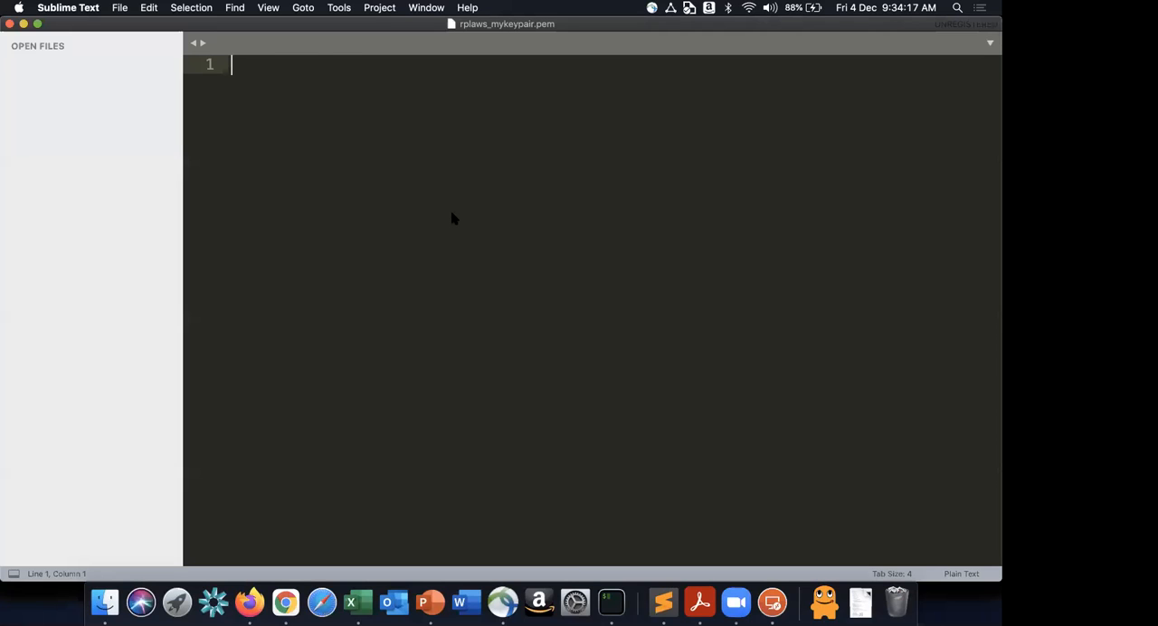
# - Copy the entire private key text and switch to the RPLWindows session in Microsoft Remote Desktop
pyautogui.press('super+a')
pyautogui.press('super+c')
pyautogui.press('super+Tab')
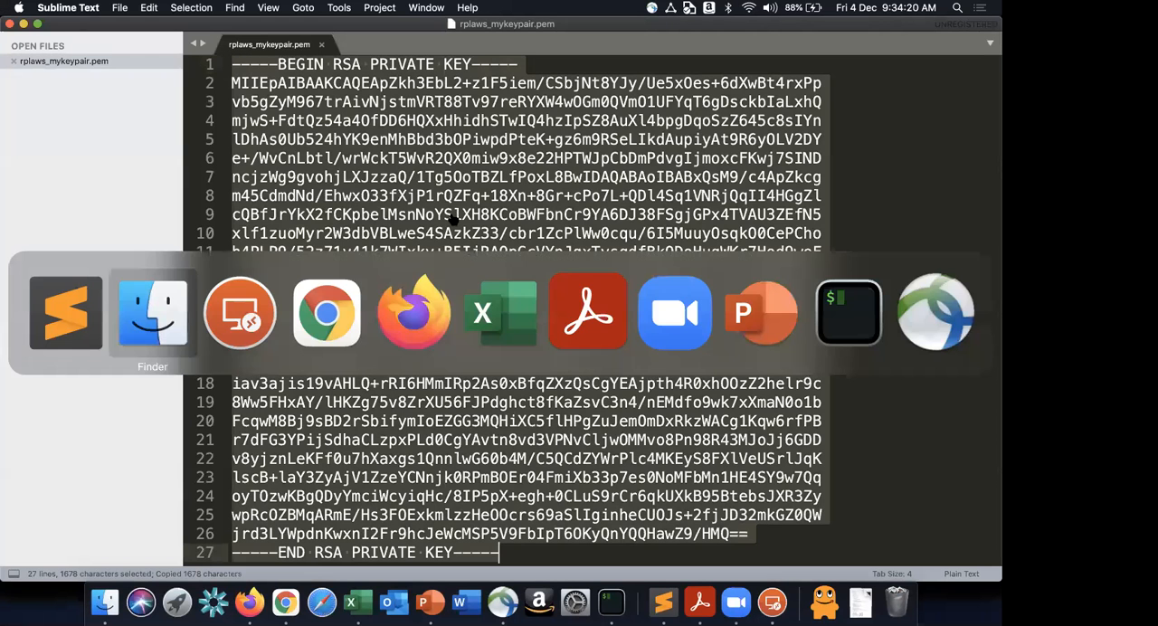
pyautogui.press('super+Tab')
pyautogui.doubleClick(240, 104)
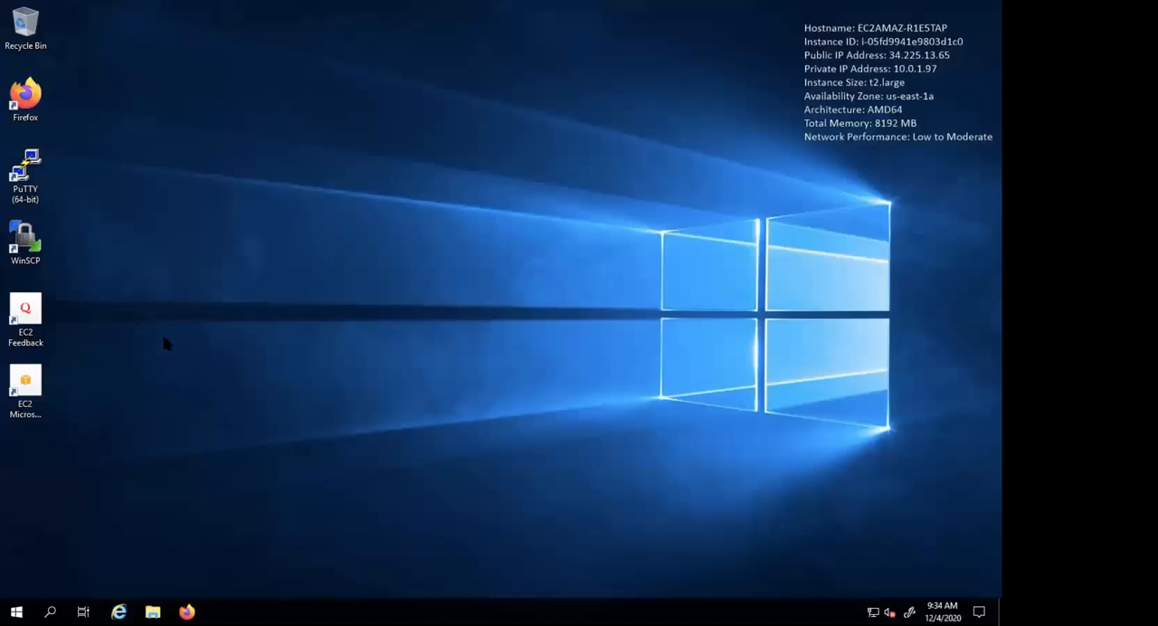
# - Launch Notepad on the remote desktop and paste the private key into the blank document
pyautogui.click(16, 611)
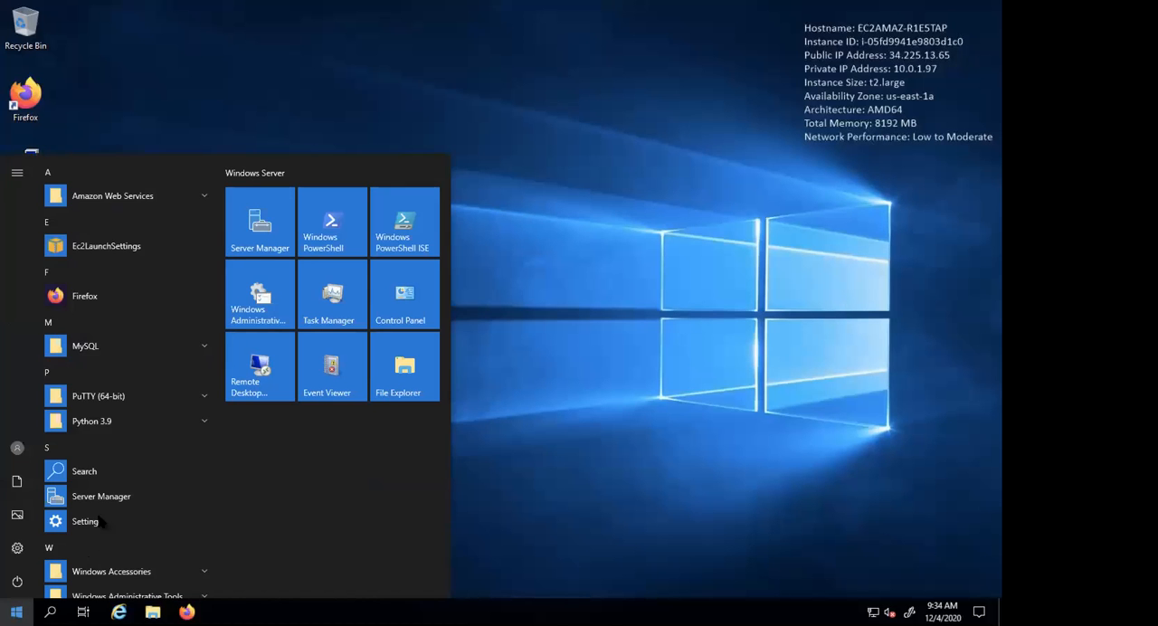
pyautogui.write('notepad')
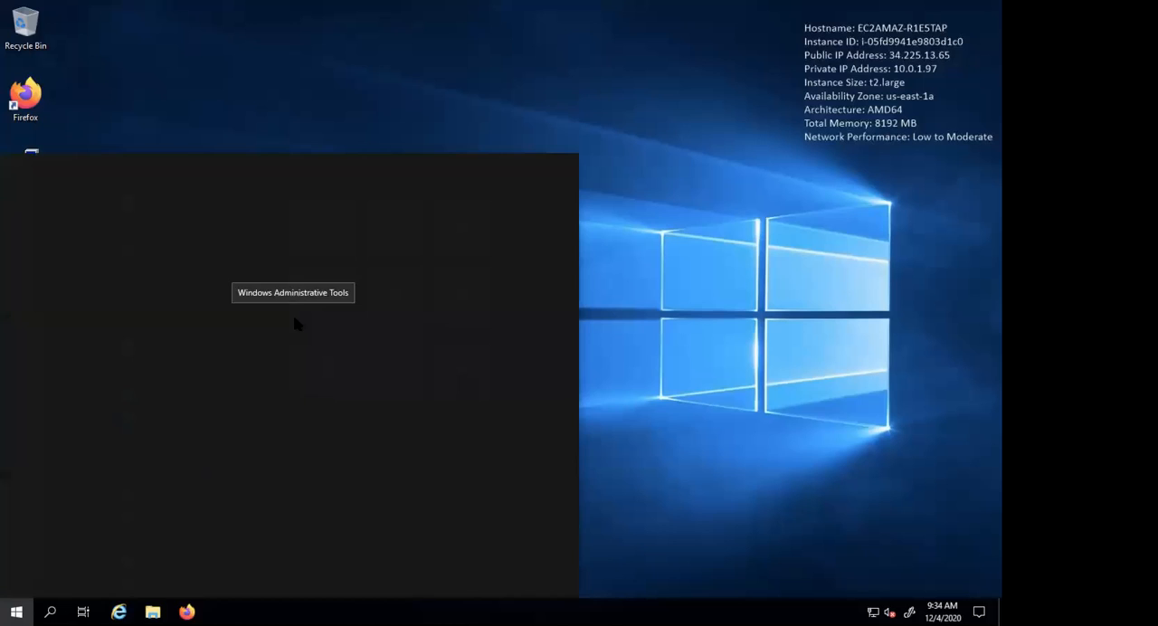
pyautogui.press('Return')
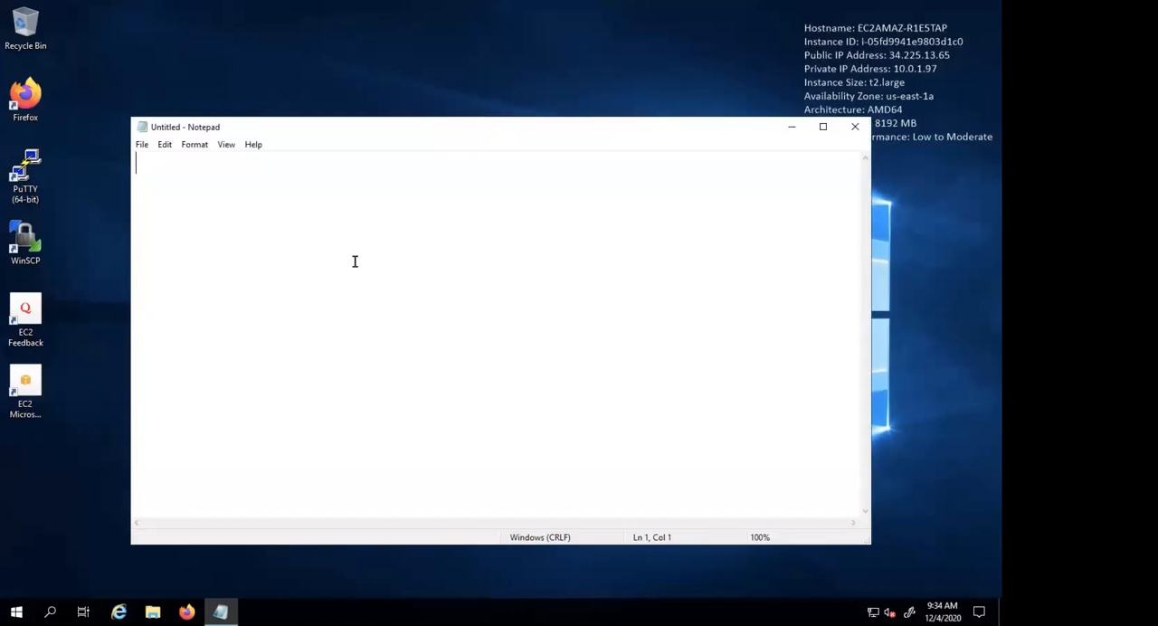
pyautogui.hotkey('ctrl', 'v')
# - Start saving the Notepad document under a new name, and fetch the rplaws_mykeypair.pem file name from Finder's keys folder
pyautogui.click(144, 146)
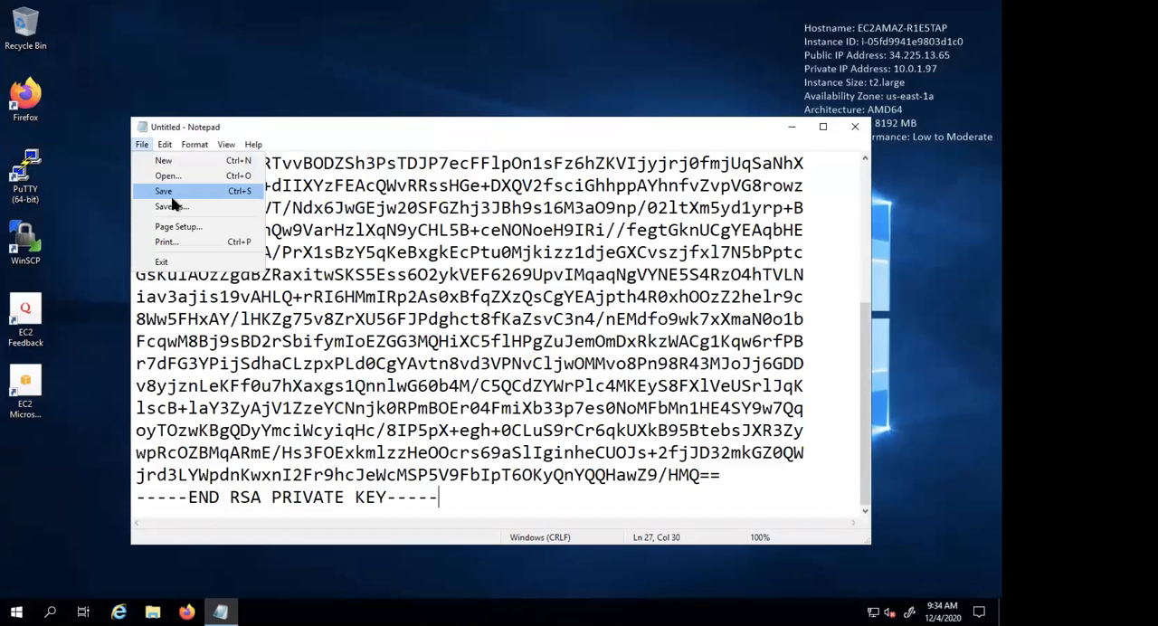
pyautogui.click(172, 206)
pyautogui.write('mylab_')
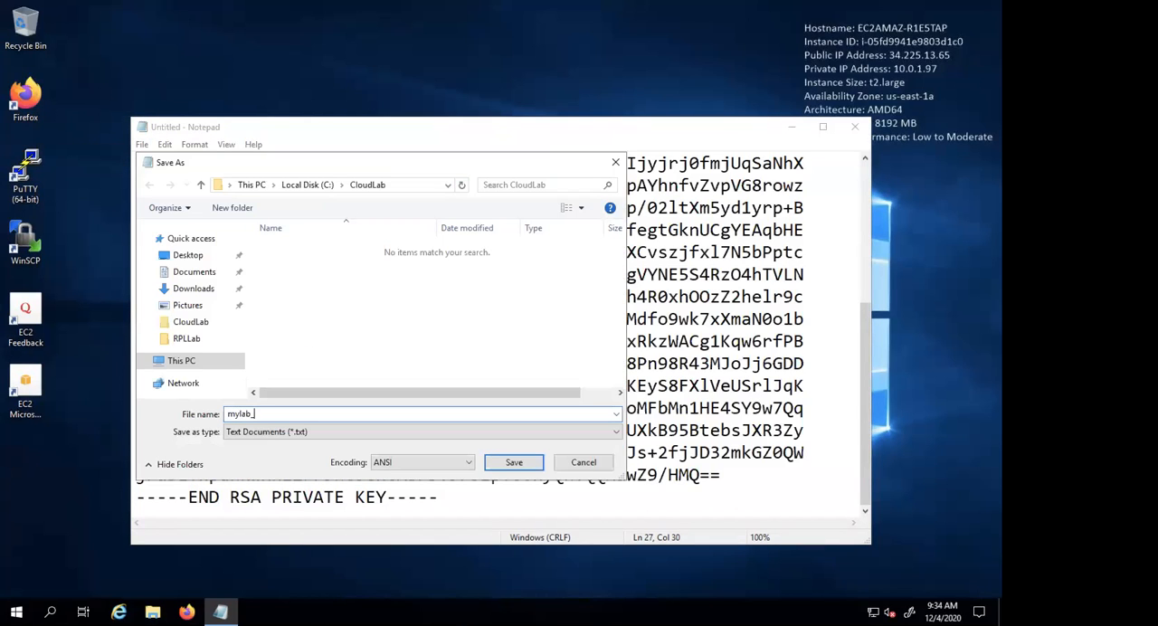
pyautogui.hotkey('ctrl', 'Left')
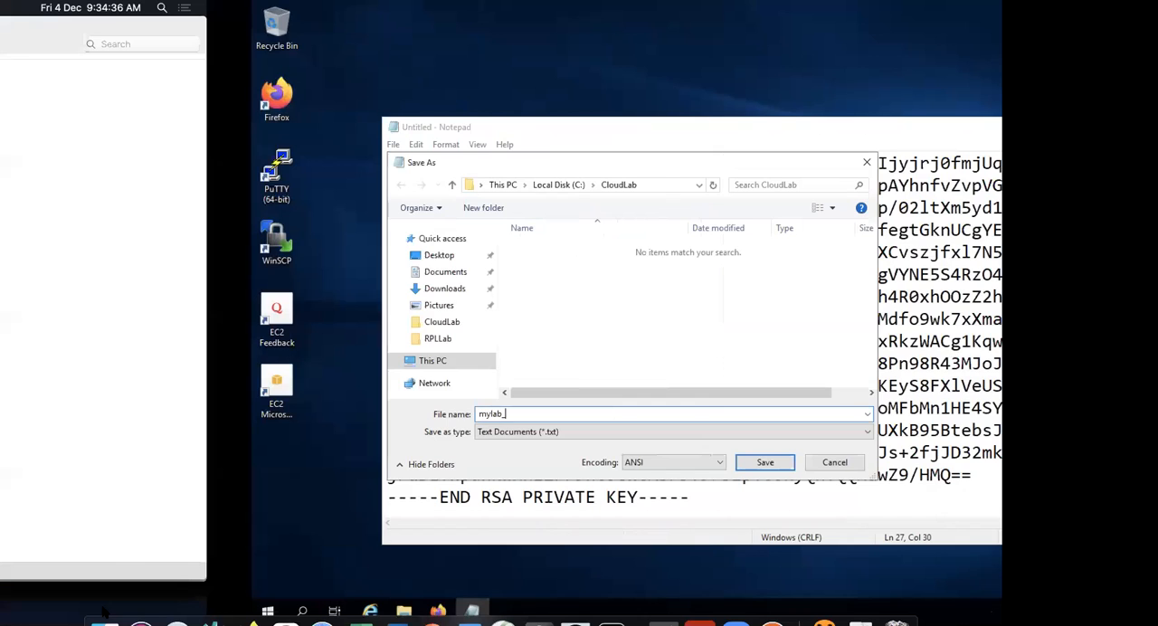
pyautogui.click(106, 608)
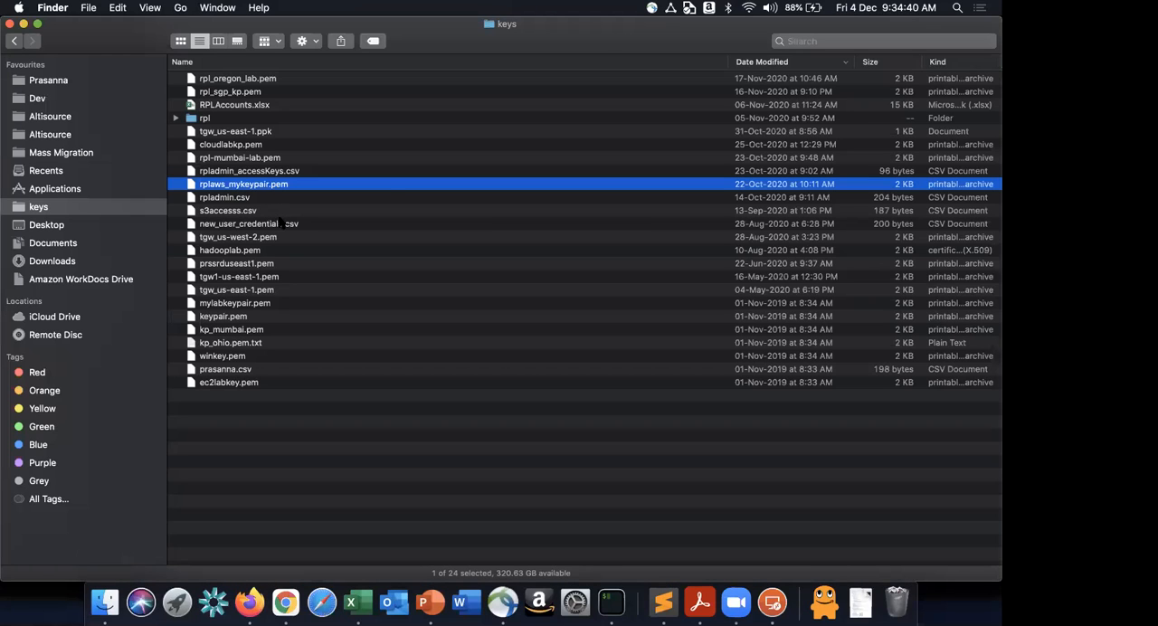
pyautogui.click(250, 184)
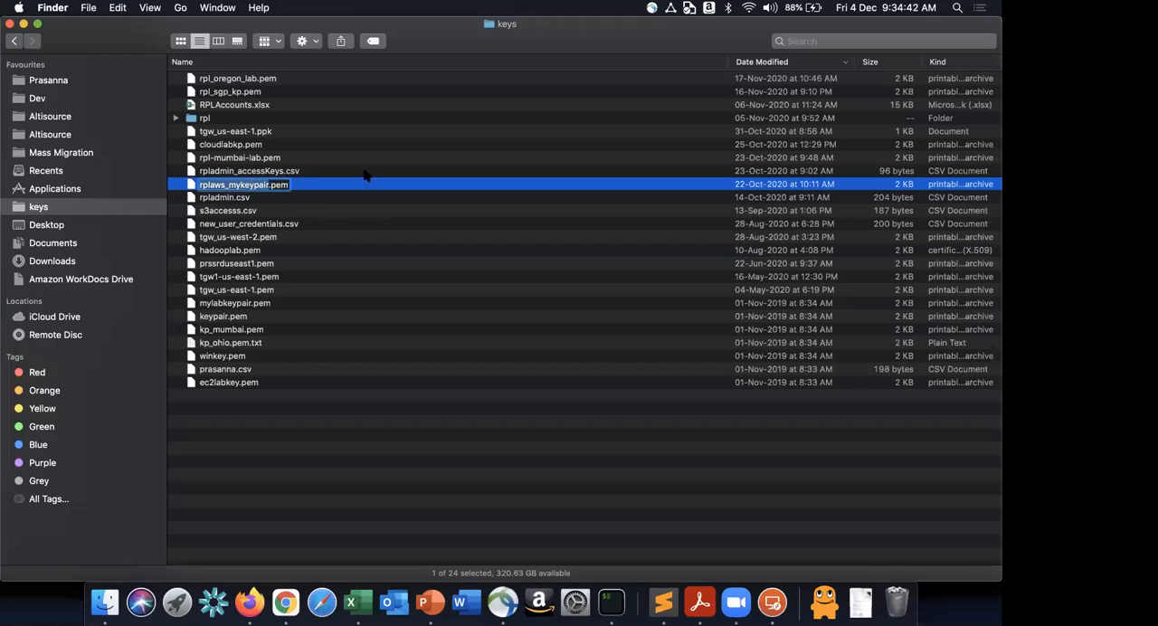
pyautogui.hotkey('ctrl', 'Right')
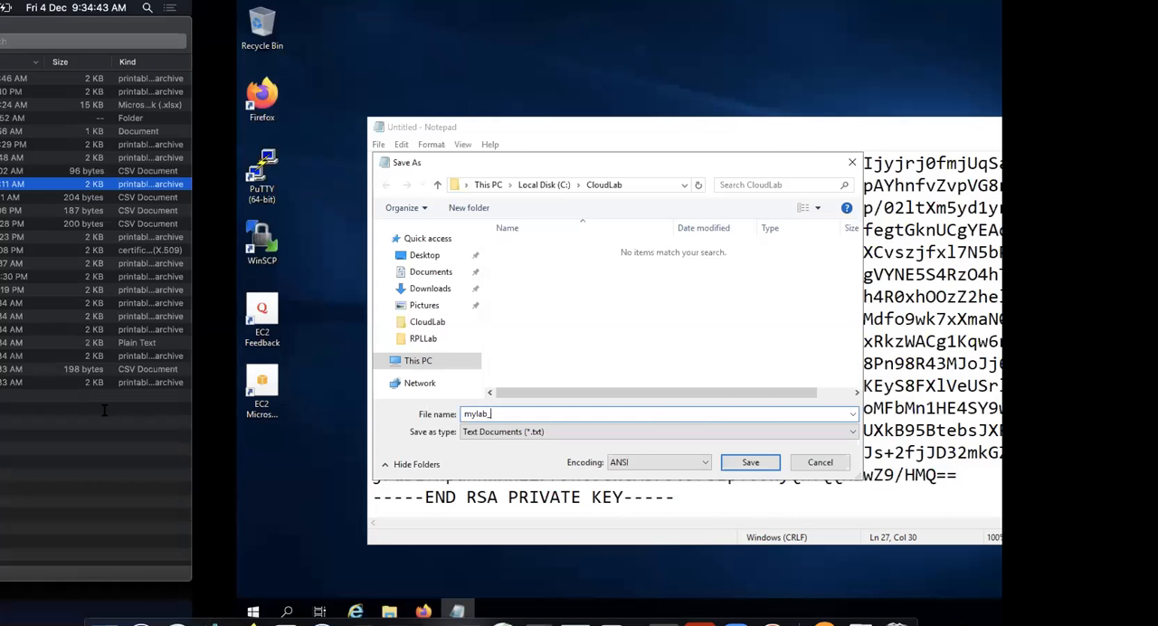
# - Save the document as "rplaws_mykeypair.pem", with the name in quotation marks, in the CloudLab folder and close Notepad
pyautogui.hotkey('ctrl', 'a')
pyautogui.hotkey('ctrl', 'v')
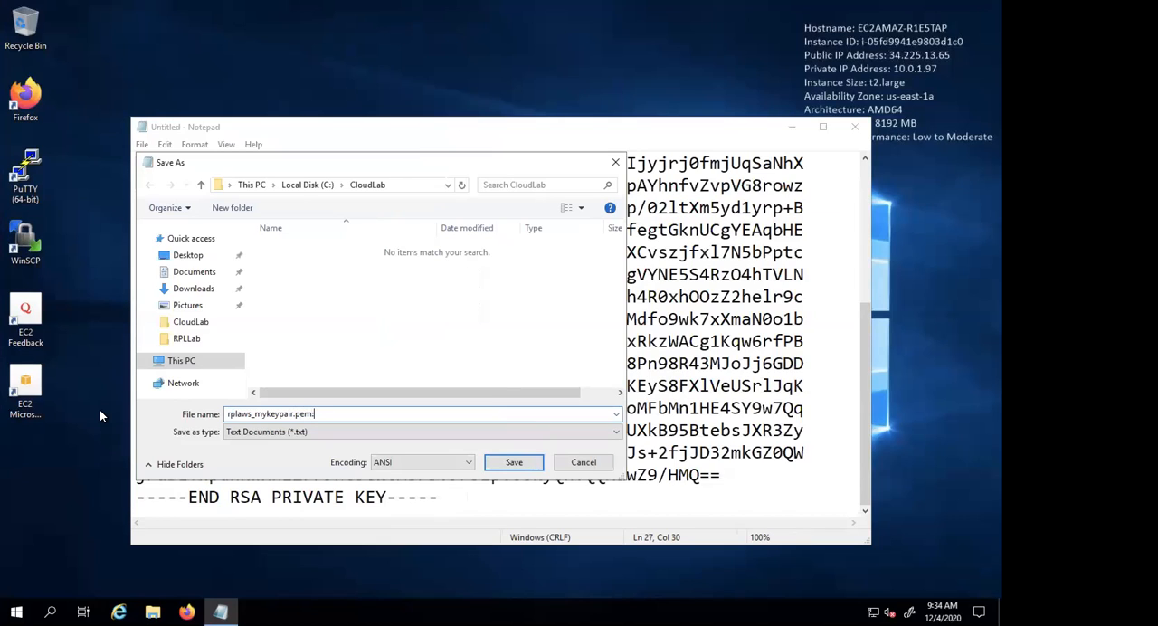
pyautogui.write('.pem"')
pyautogui.click(227, 415)
pyautogui.write('"')
pyautogui.click(518, 463)
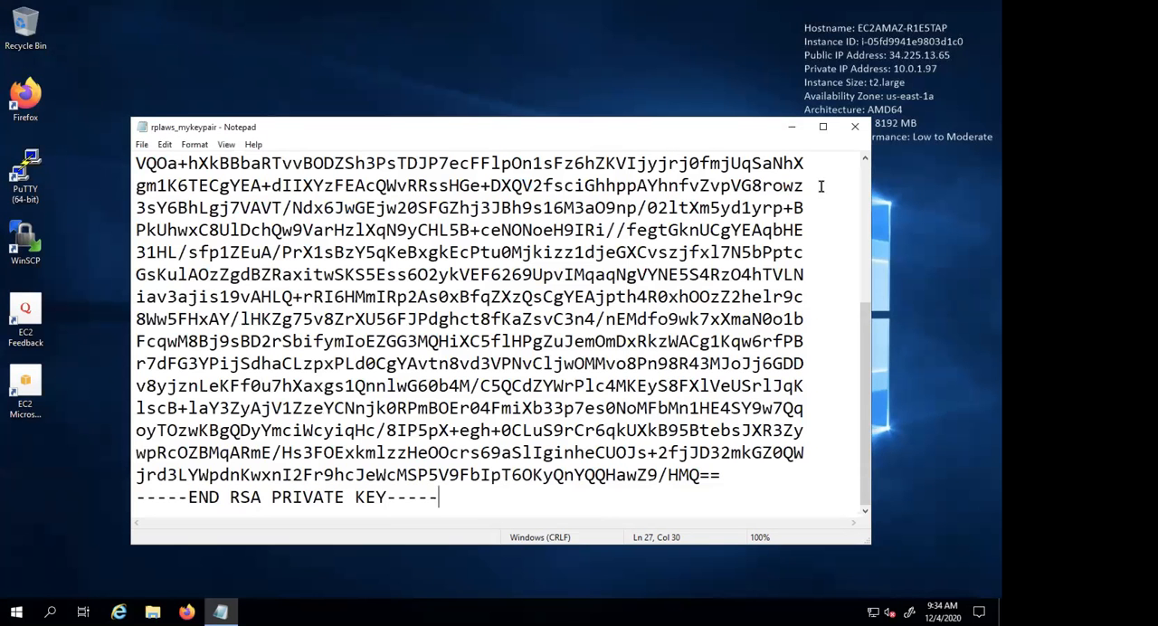
pyautogui.click(856, 128)
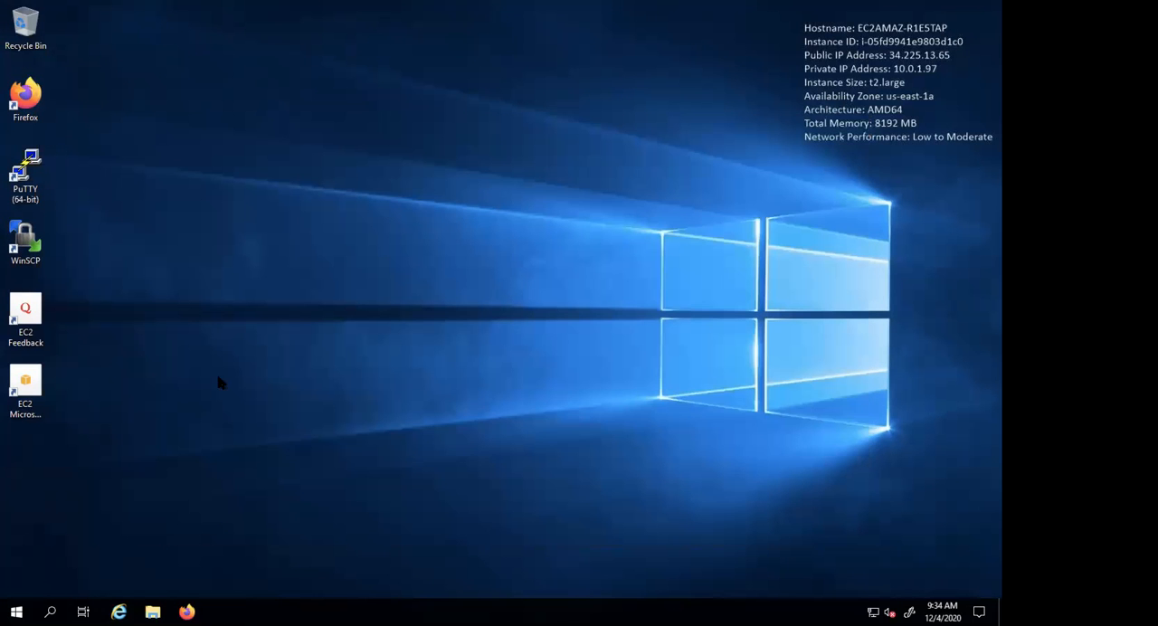
# - Search the remote desktop's programs for putty and launch PuTTYgen
pyautogui.click(16, 611)
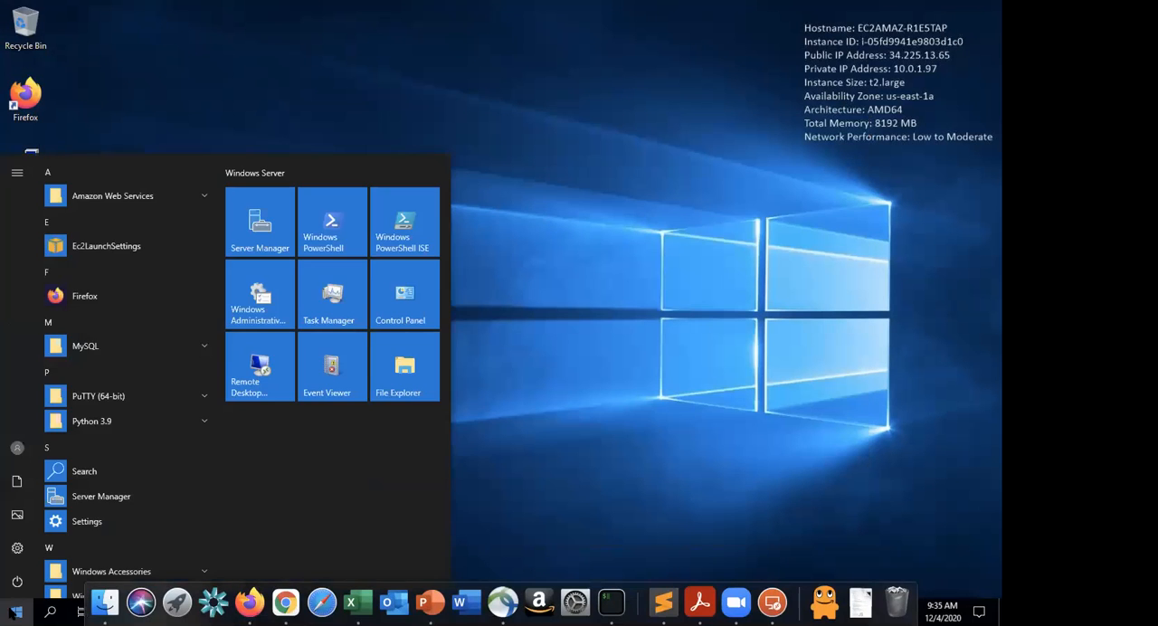
pyautogui.click(684, 262)
pyautogui.click(16, 612)
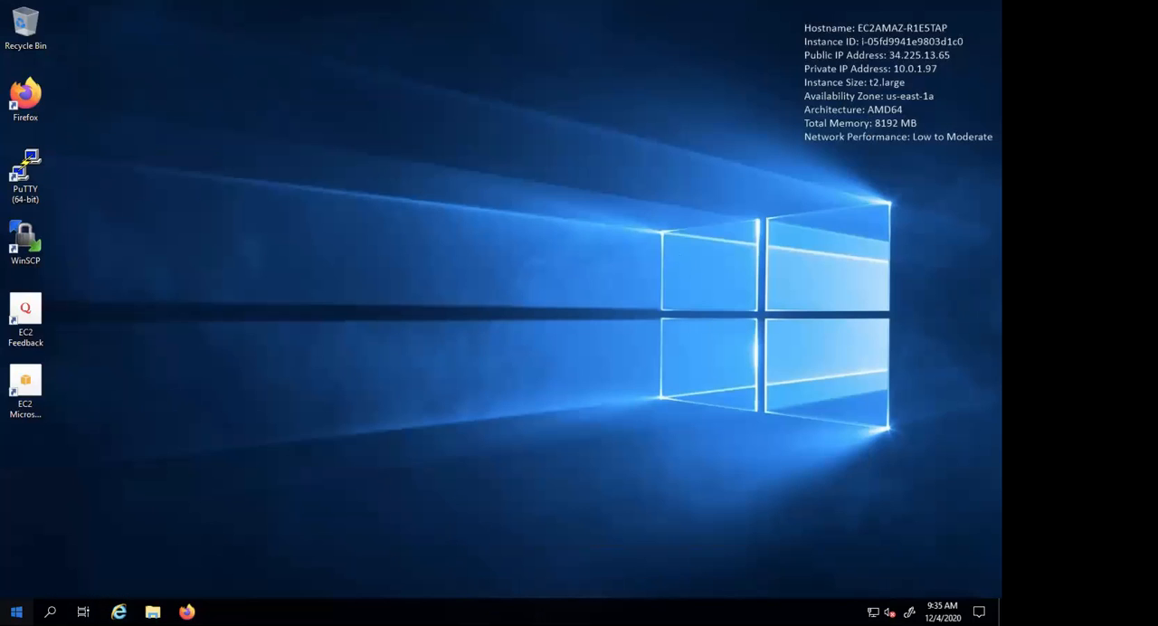
pyautogui.write('putty')
pyautogui.click(16, 612)
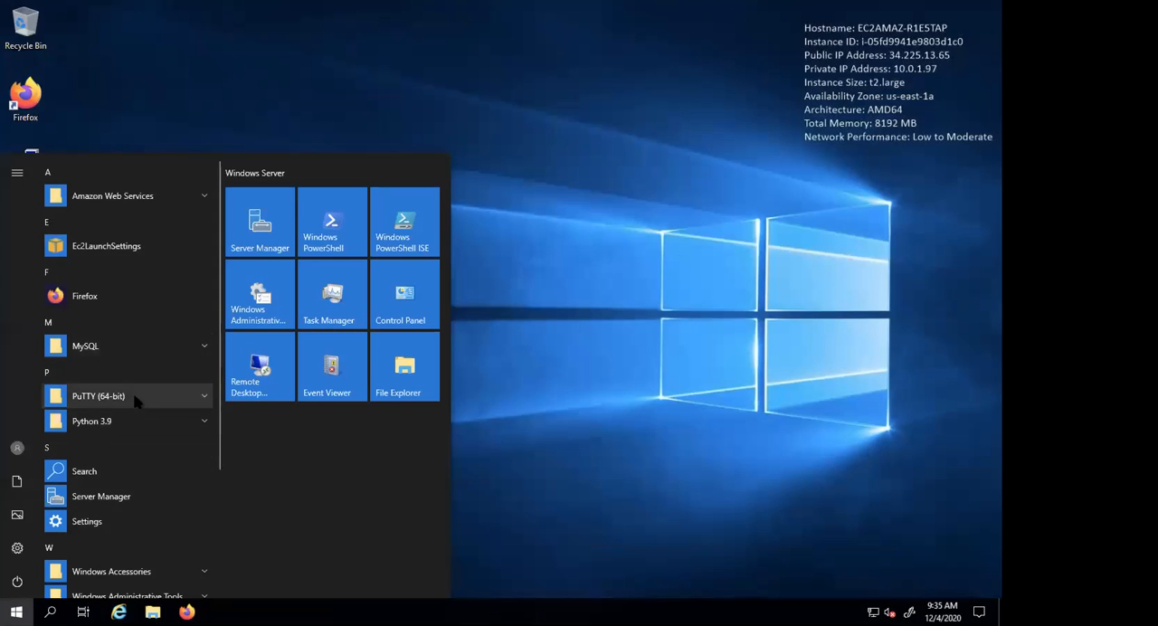
pyautogui.write('putty')
pyautogui.click(149, 238)
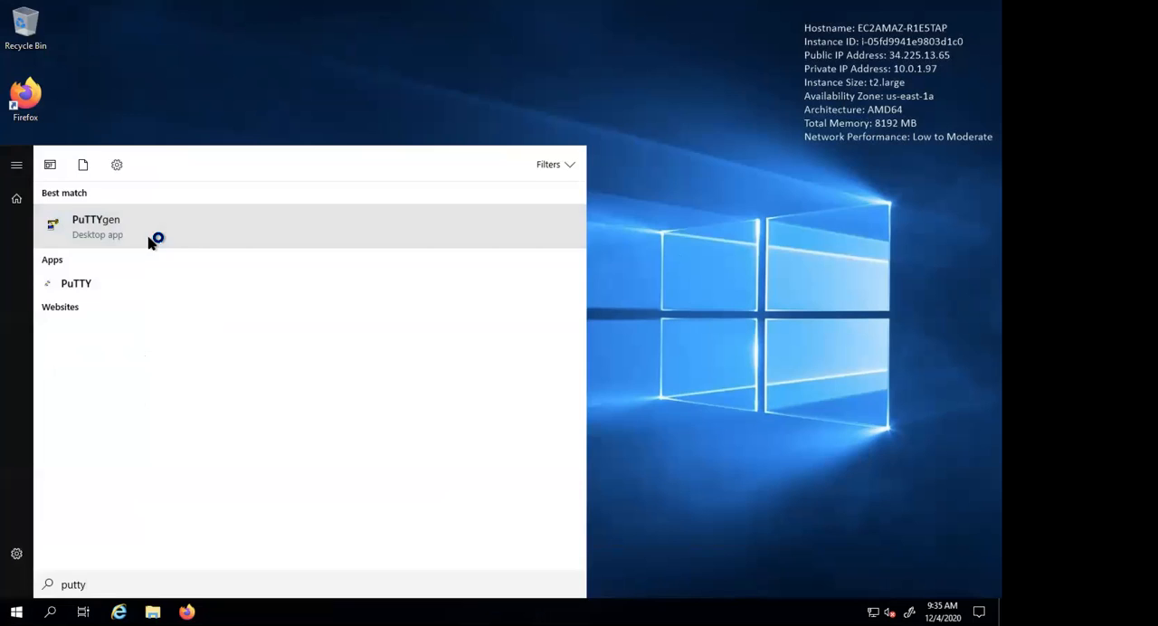
# - Start loading an existing private key and look for the key file in Desktop, Quick access, Downloads, This PC and Documents
pyautogui.click(619, 379)
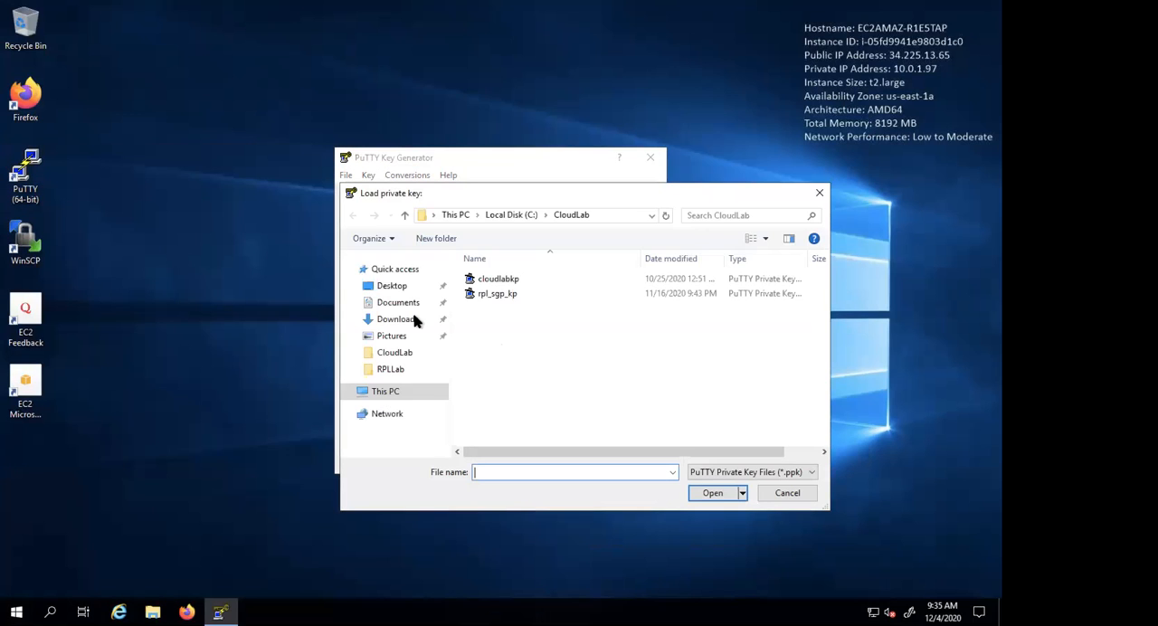
pyautogui.click(398, 286)
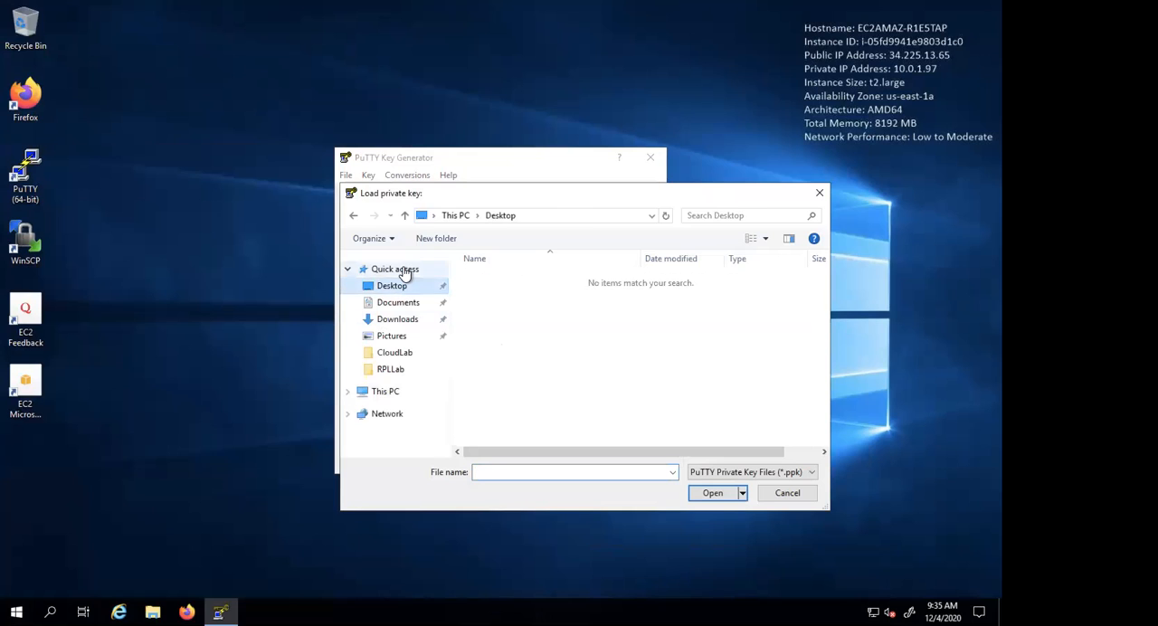
pyautogui.click(403, 270)
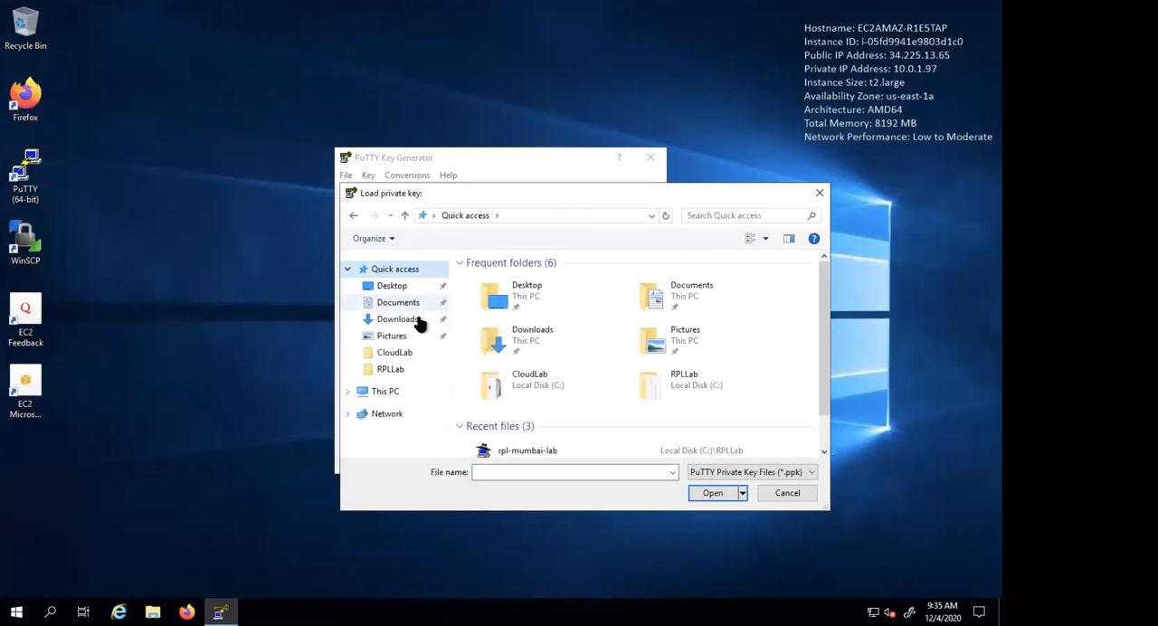
pyautogui.click(398, 320)
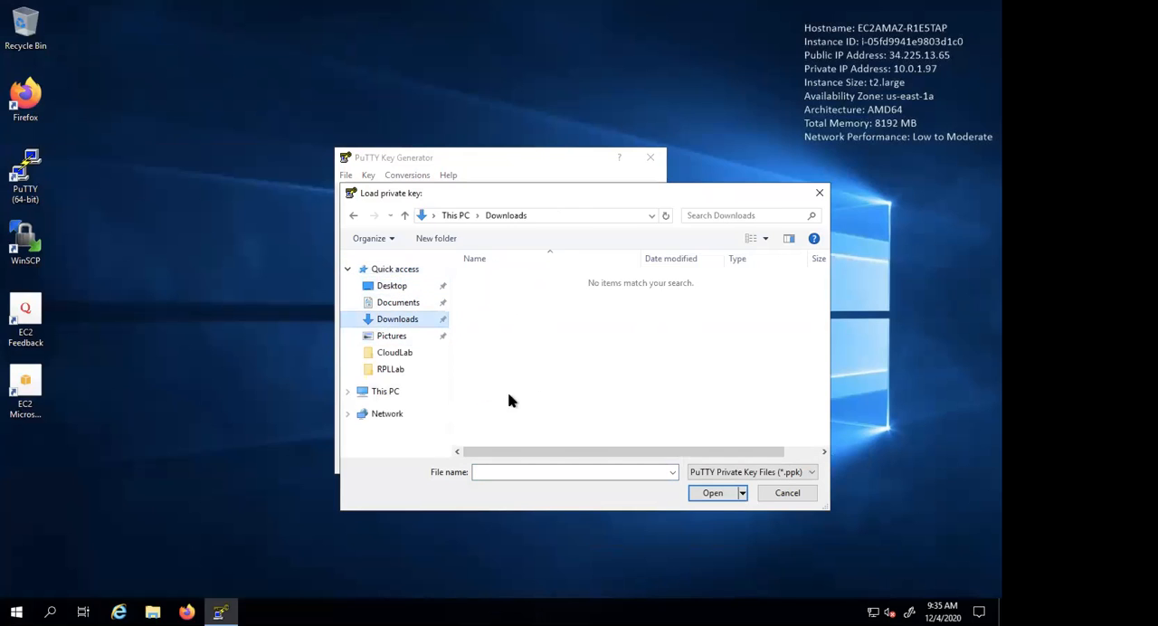
pyautogui.click(391, 392)
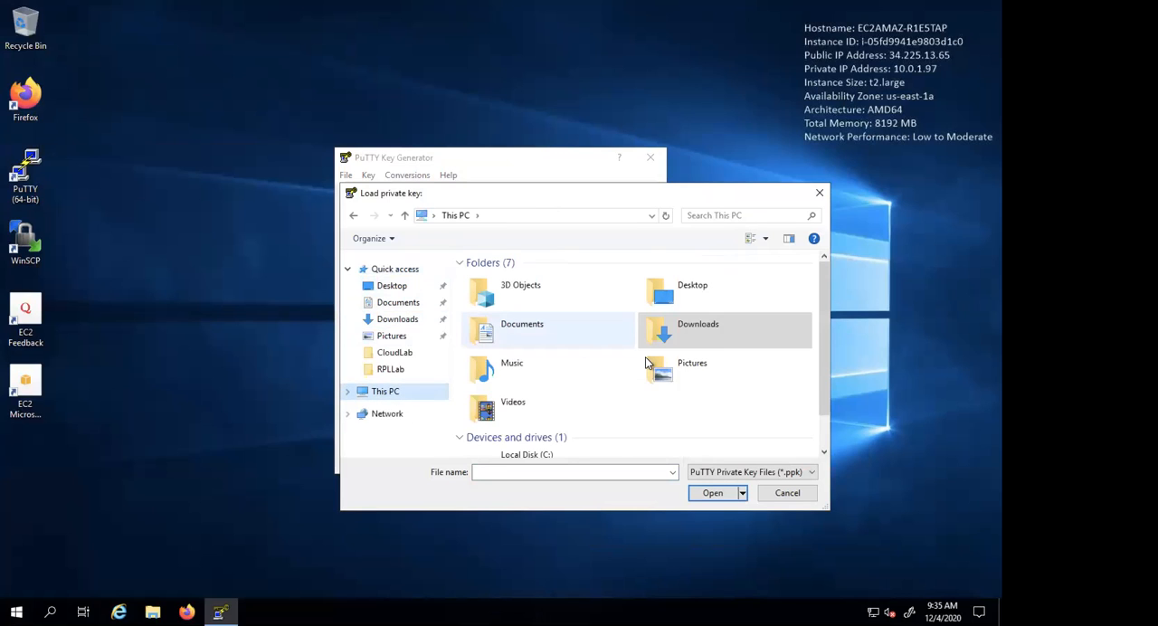
pyautogui.scroll(-2, 647, 358)
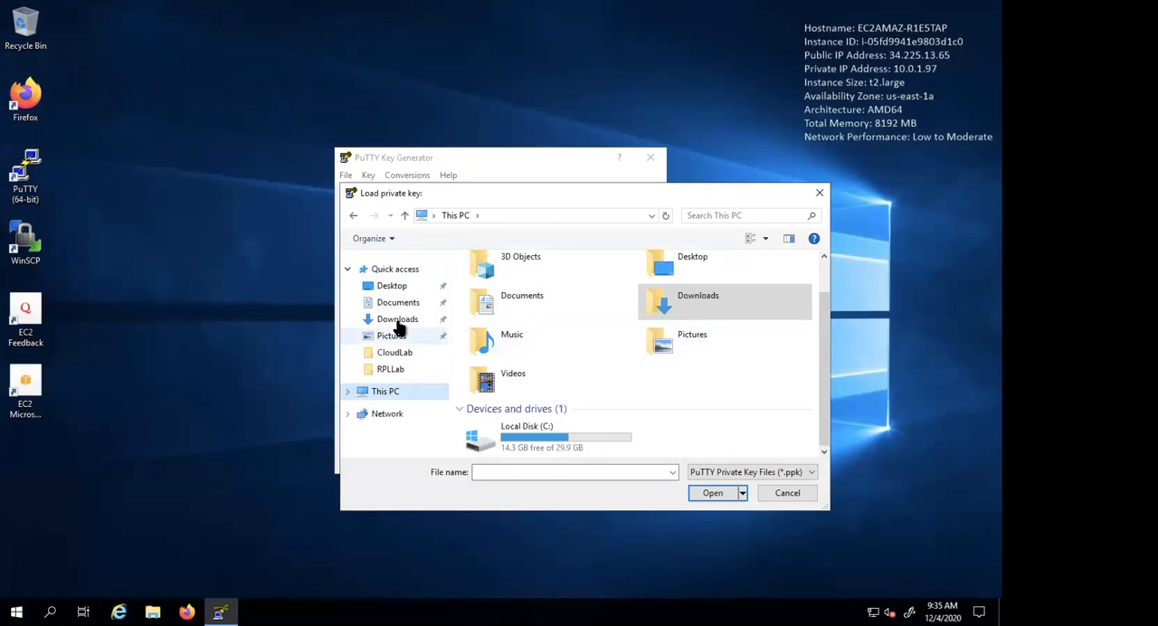
pyautogui.click(401, 322)
pyautogui.click(399, 304)
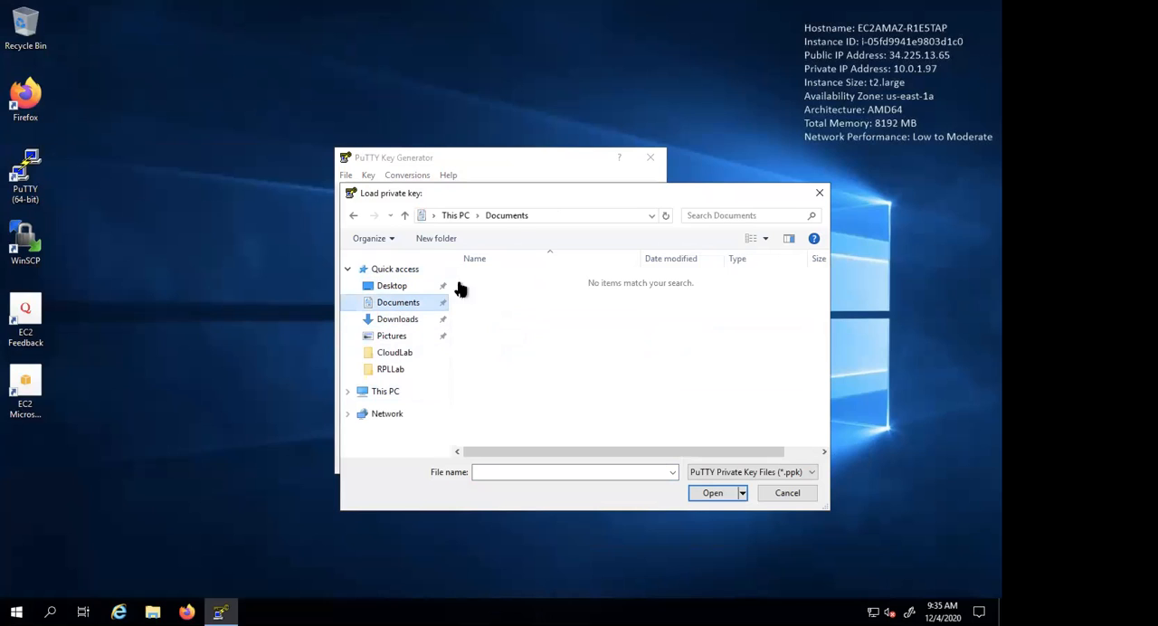
# - Show all file types and load the rplaws_mykeypair PEM file from the CloudLab folder, acknowledging the import notice
pyautogui.click(777, 470)
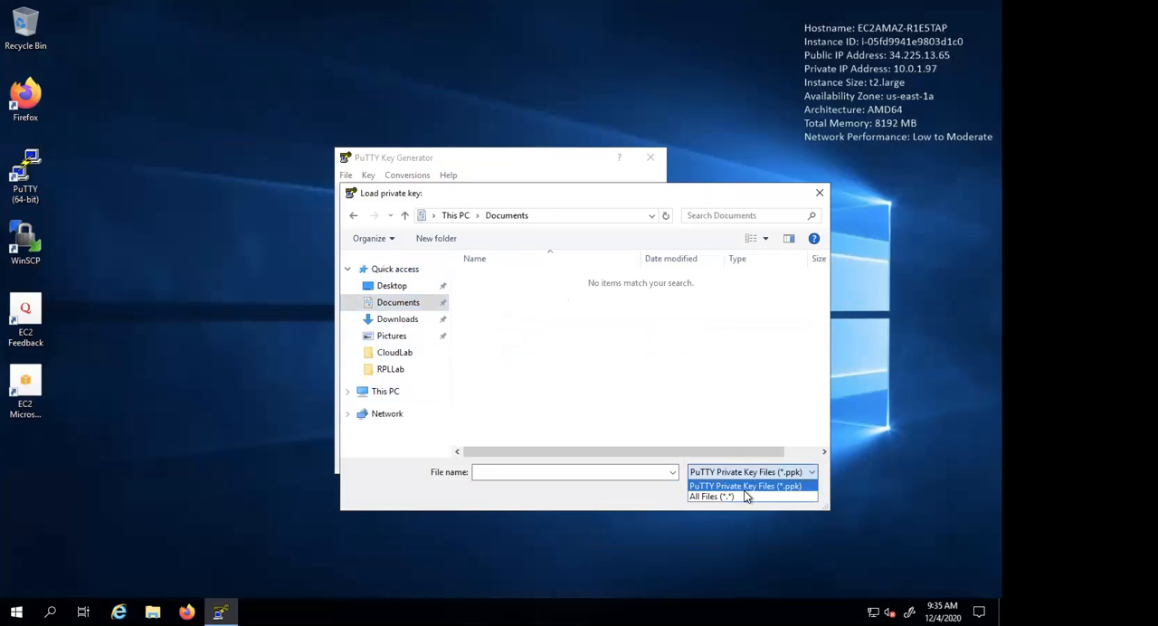
pyautogui.click(744, 491)
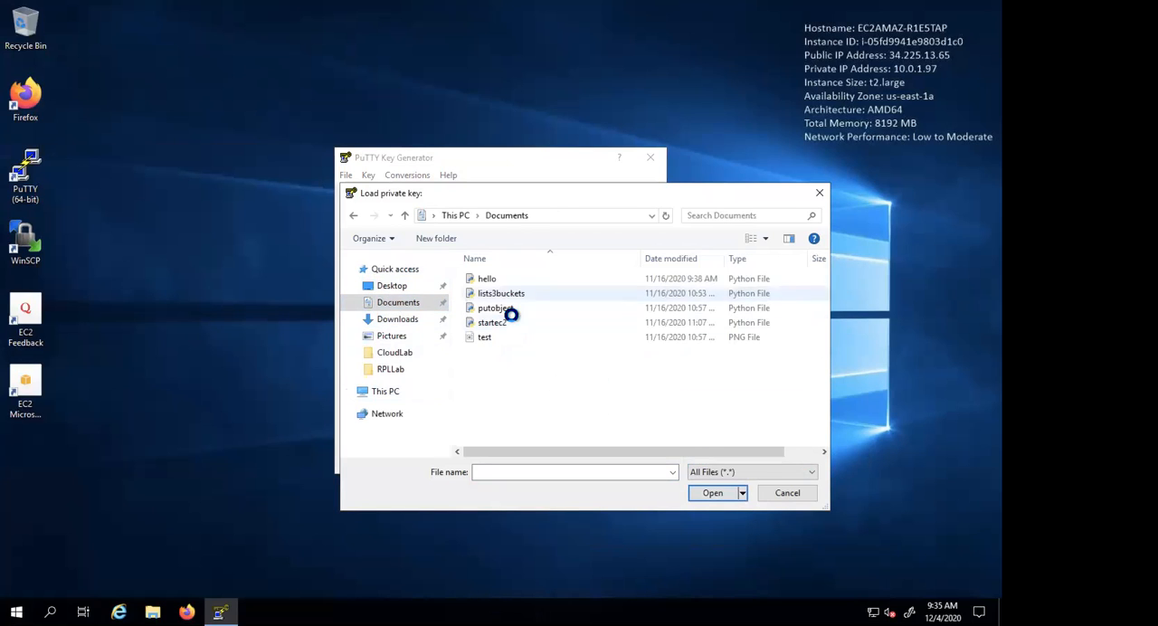
pyautogui.click(395, 288)
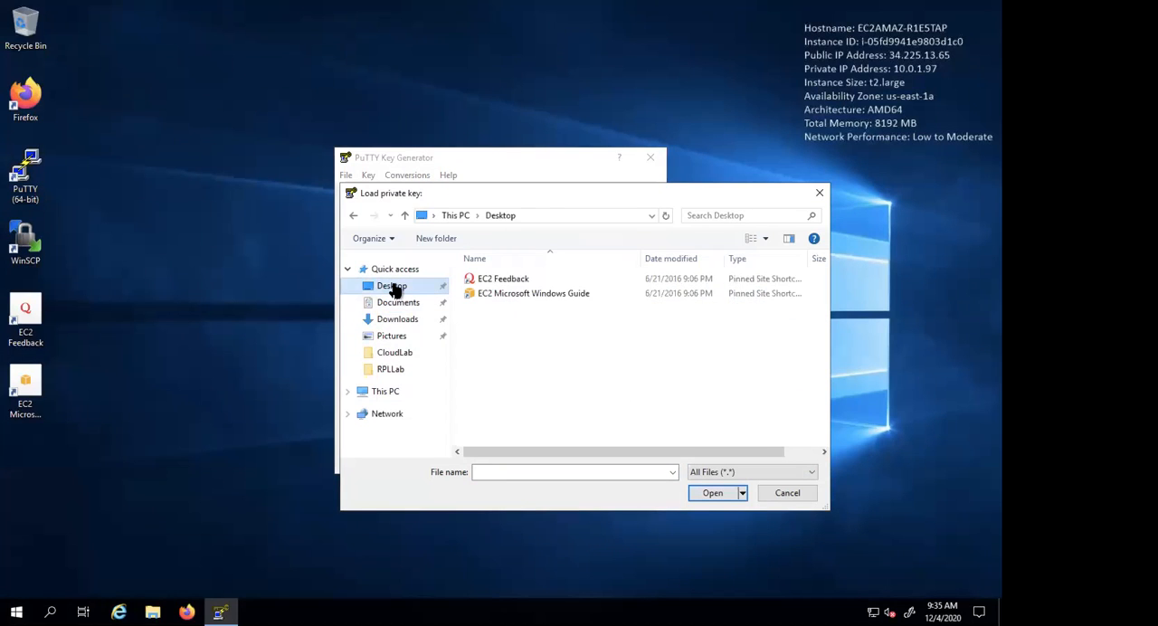
pyautogui.click(401, 319)
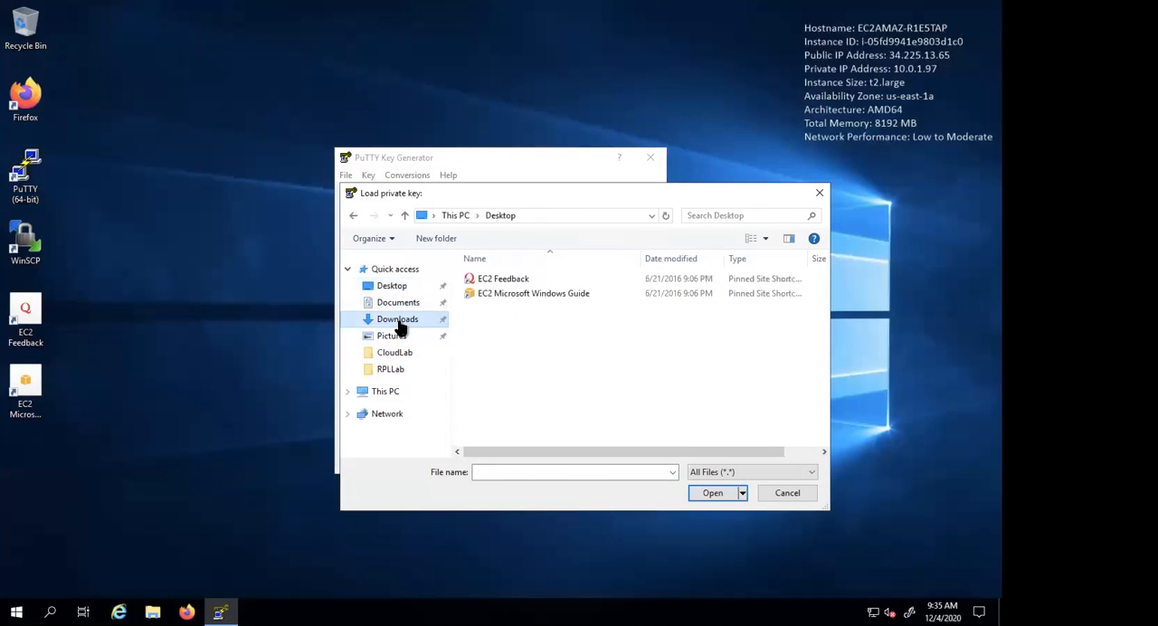
pyautogui.click(399, 338)
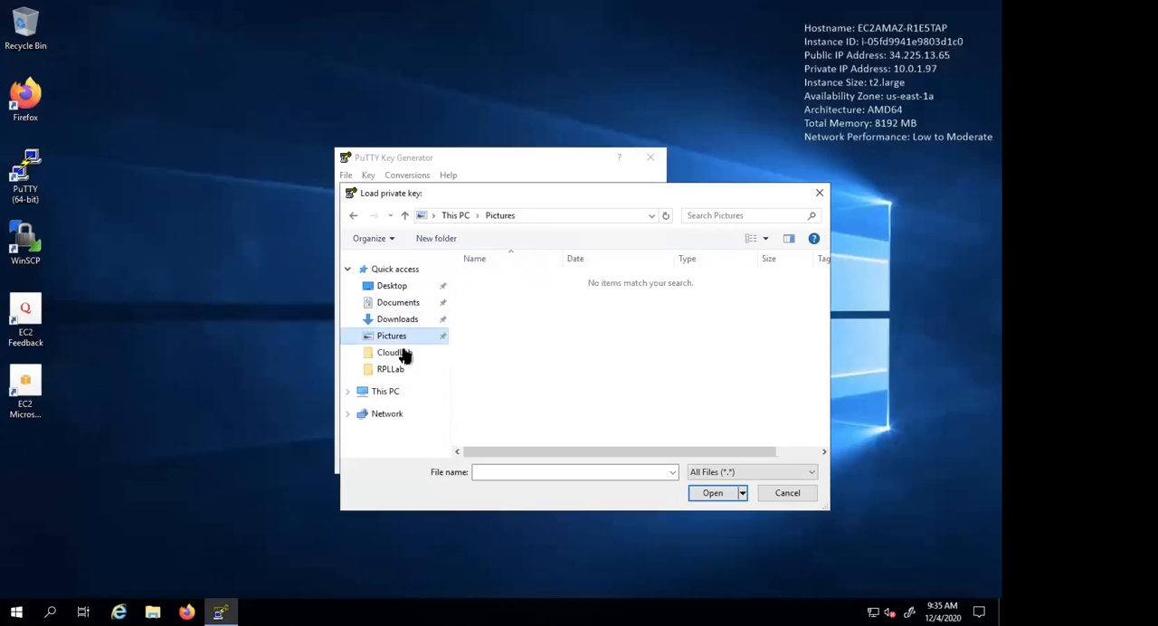
pyautogui.click(403, 353)
pyautogui.click(525, 336)
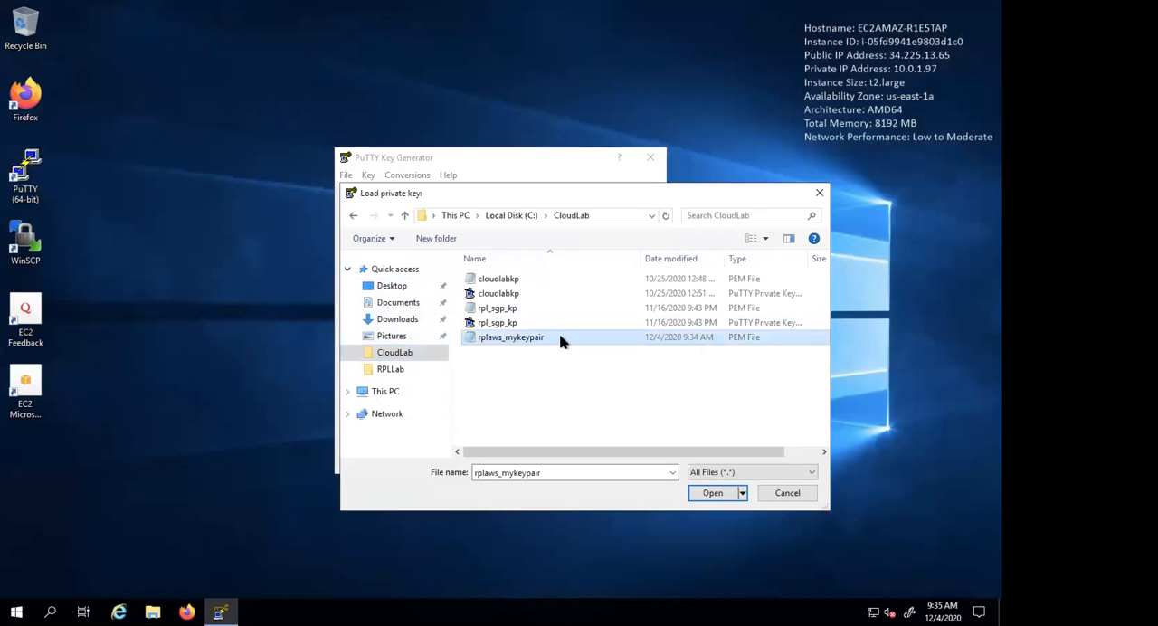
pyautogui.click(705, 493)
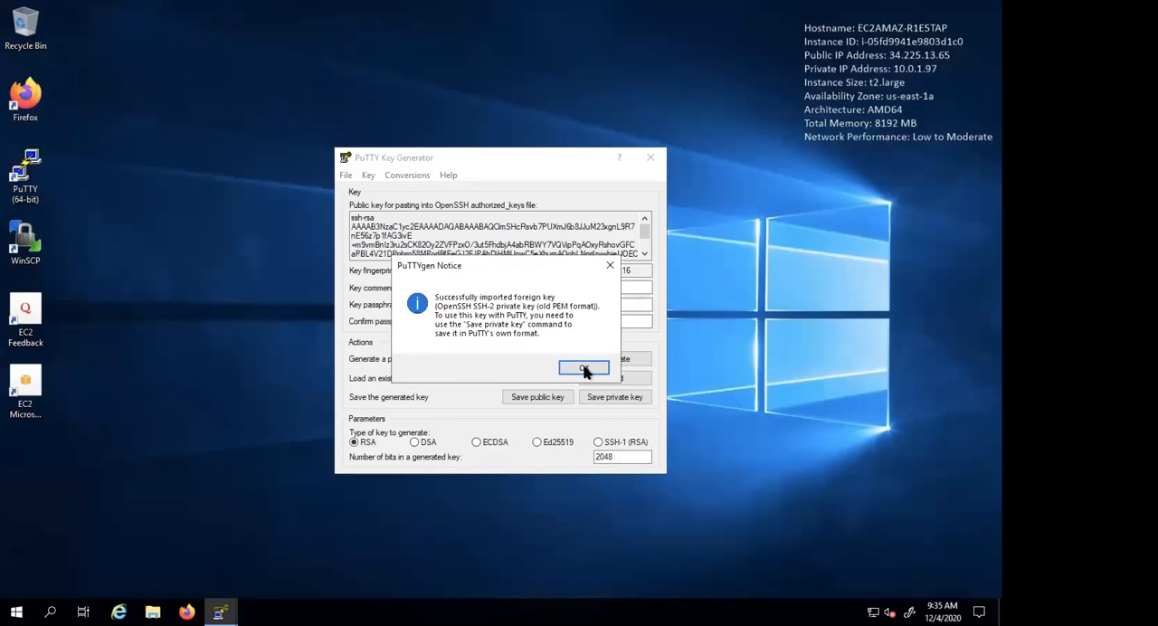
pyautogui.click(584, 370)
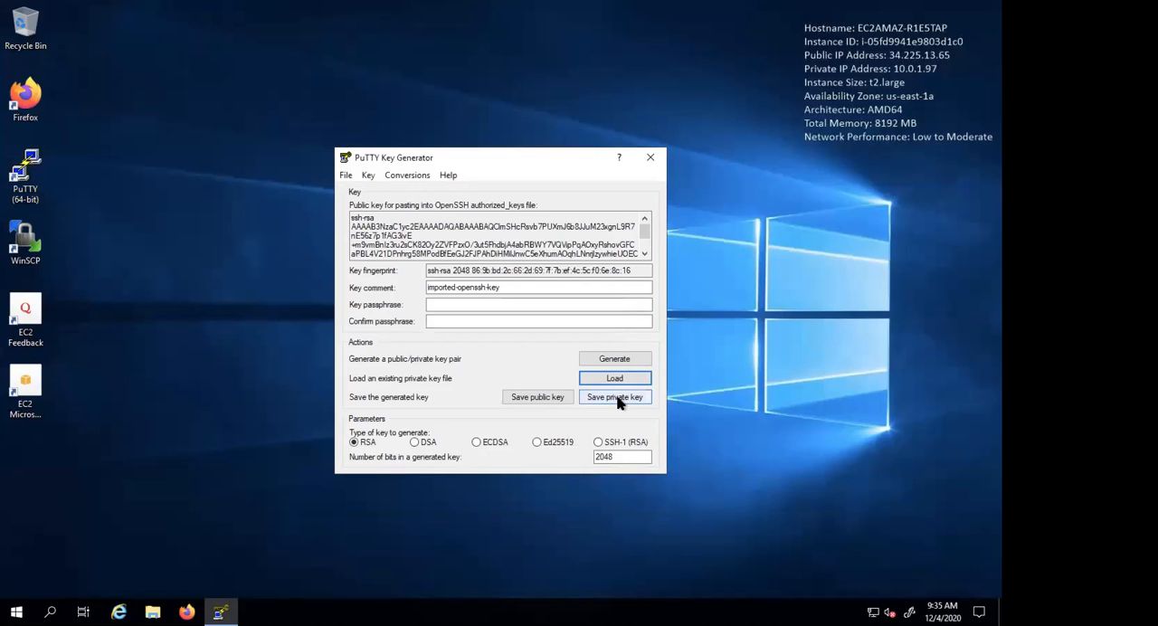
# - Save the private key without a passphrase as rplaws_mykeypair in PPK format in the CloudLab folder, and close PuTTYgen
pyautogui.click(618, 402)
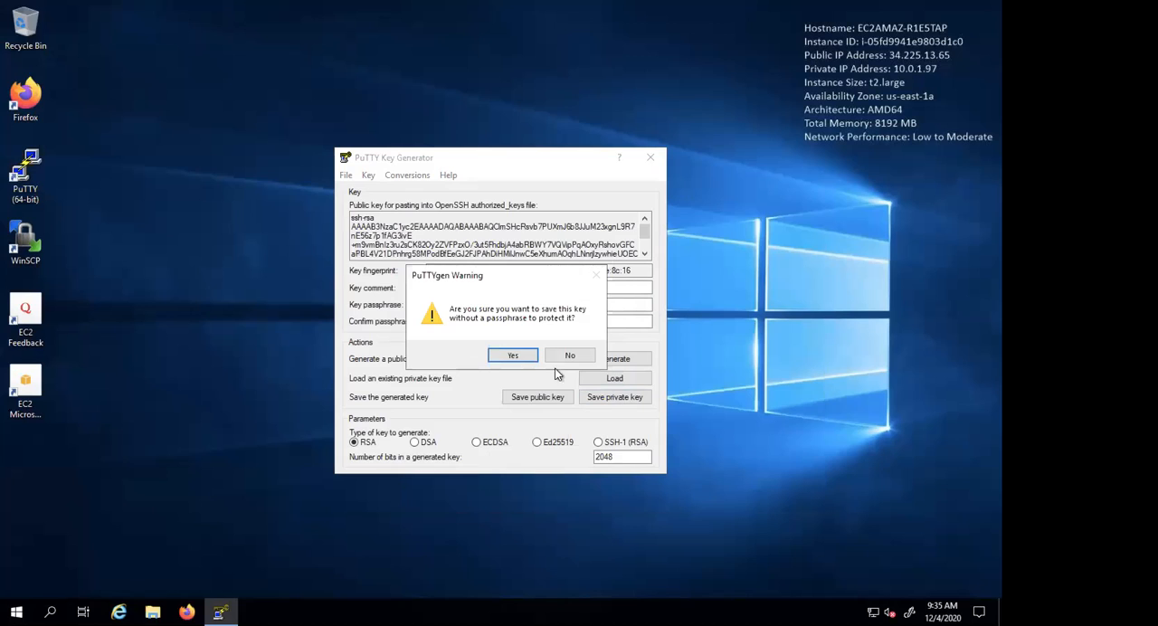
pyautogui.click(516, 356)
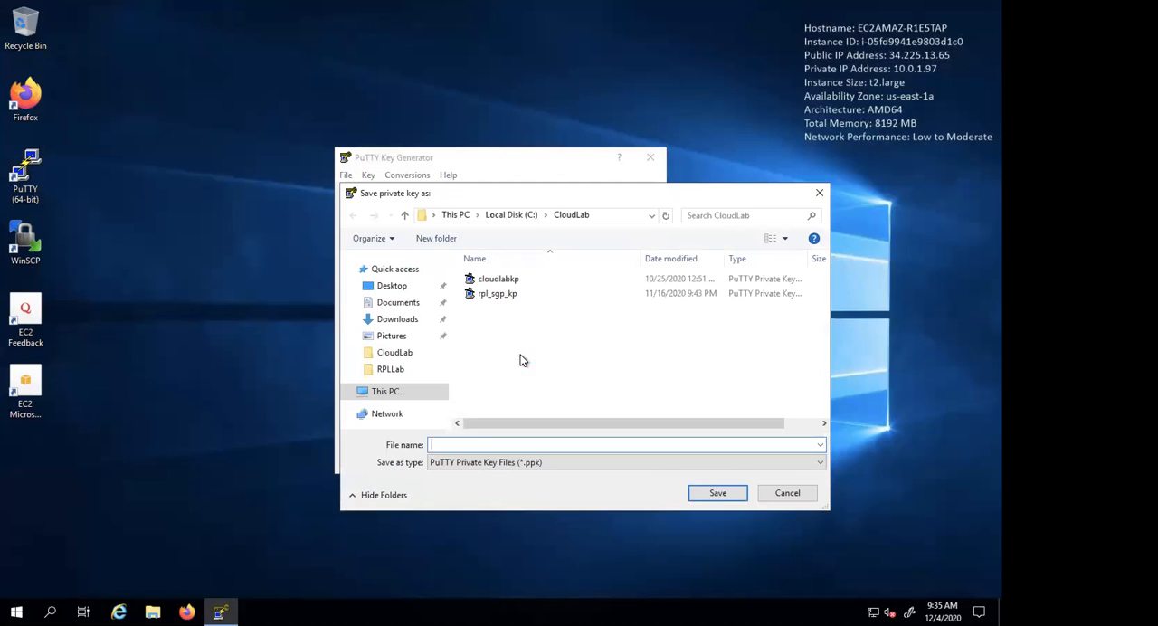
pyautogui.write('rplaws_mykeypair')
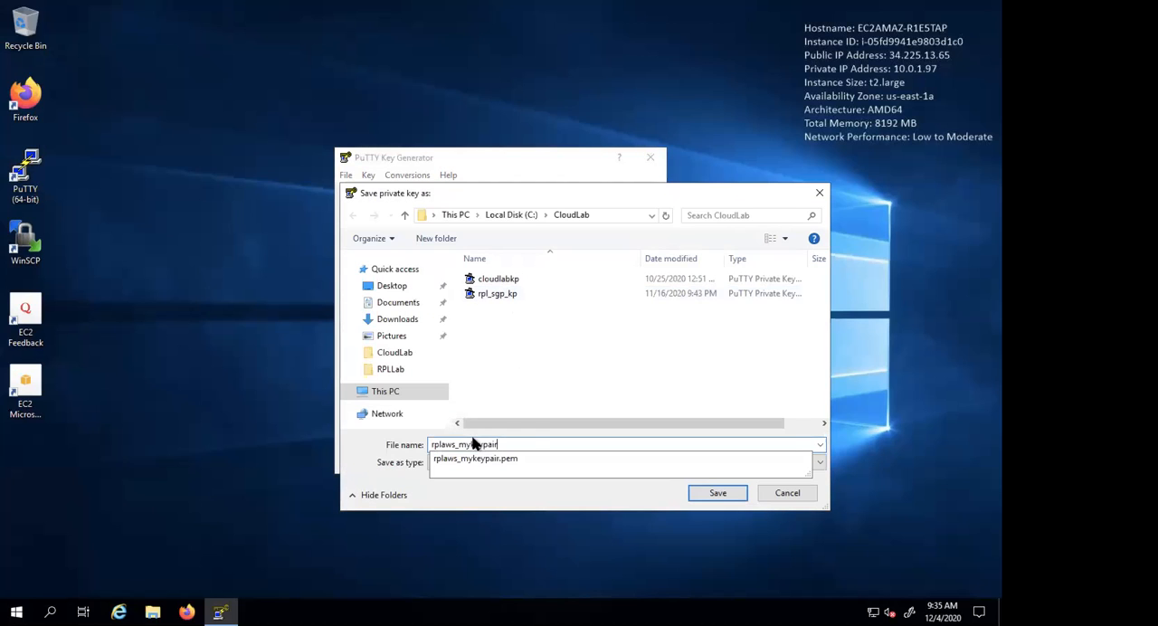
pyautogui.click(711, 495)
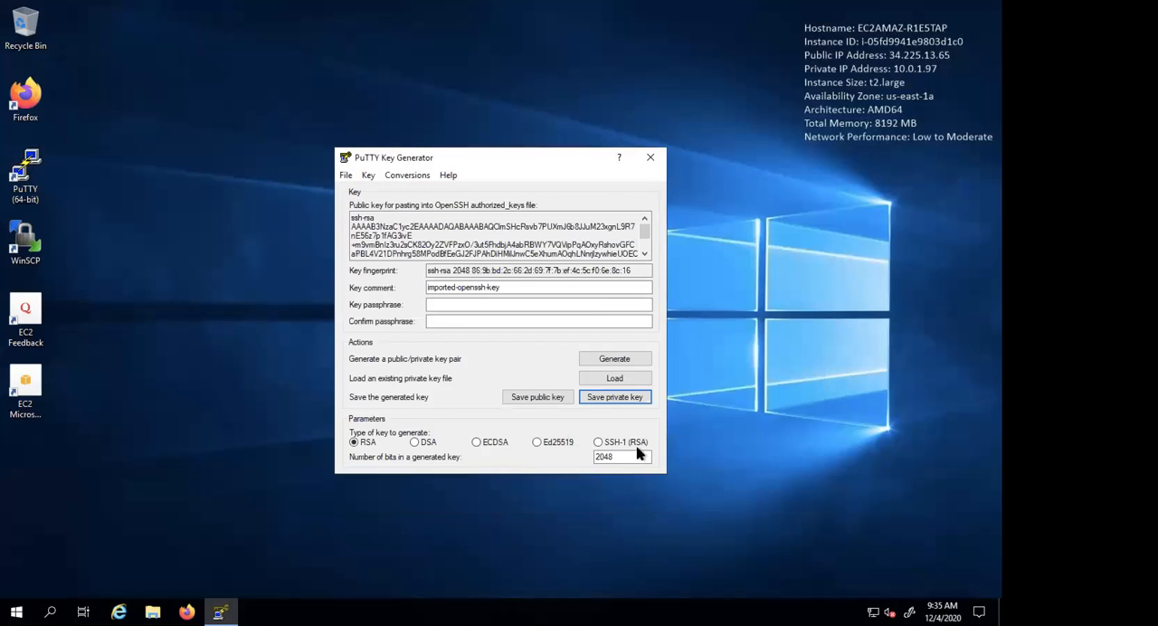
pyautogui.click(651, 157)
pyautogui.doubleClick(27, 172)
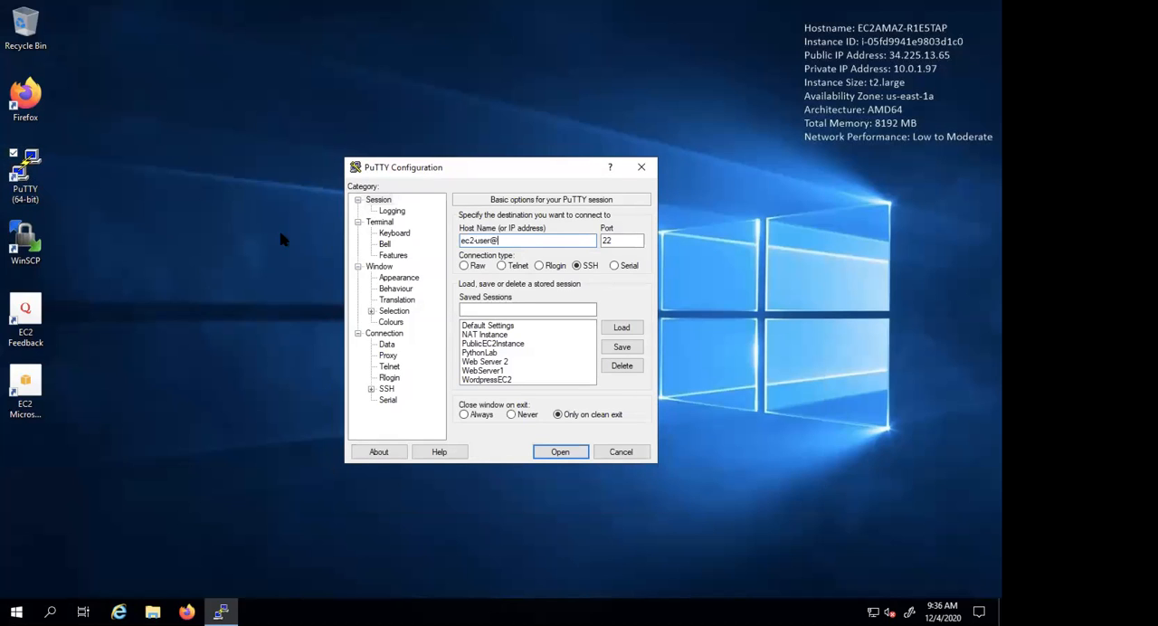
pyautogui.hotkey('ctrl', 'Left')
pyautogui.click(251, 603)
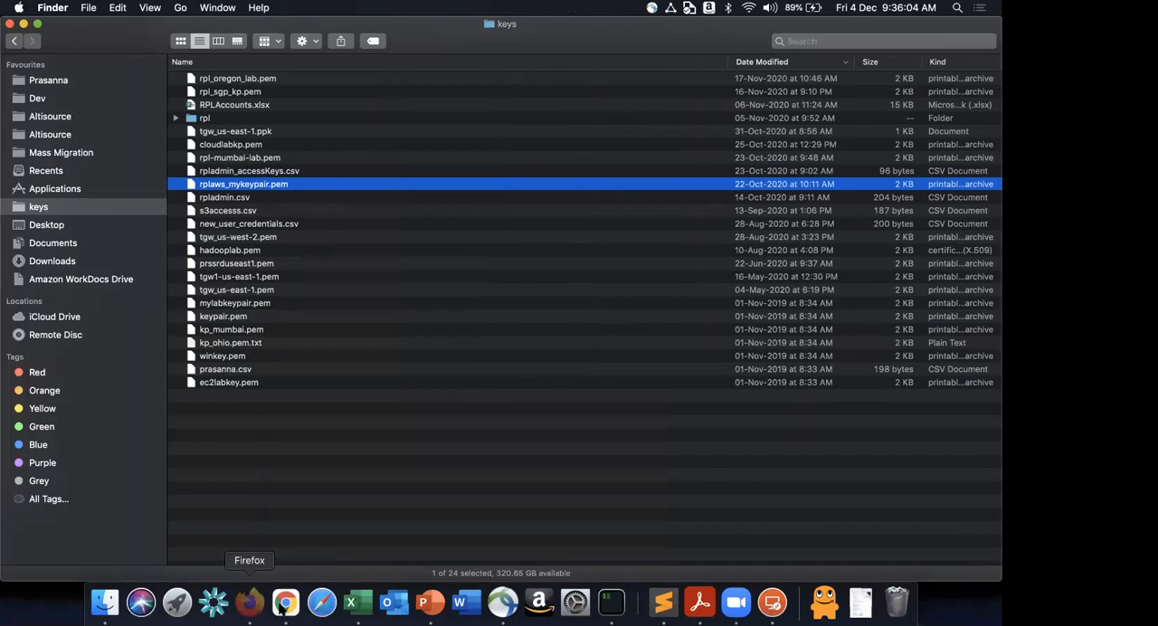
pyautogui.click(285, 604)
pyautogui.click(470, 415)
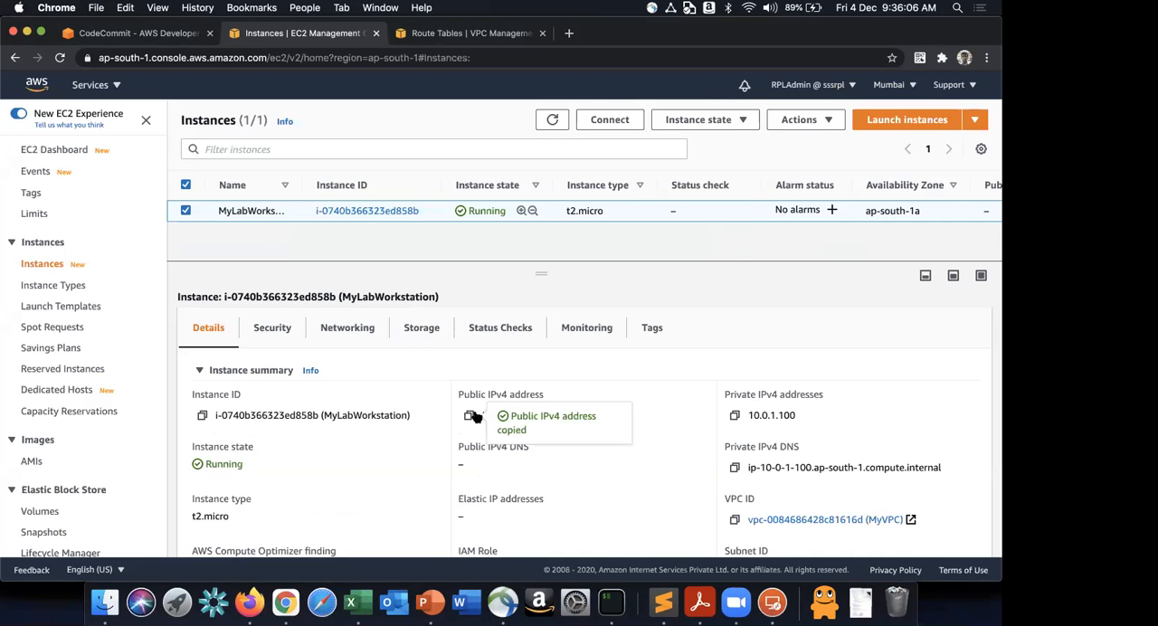
pyautogui.hotkey('ctrl', 'Right')
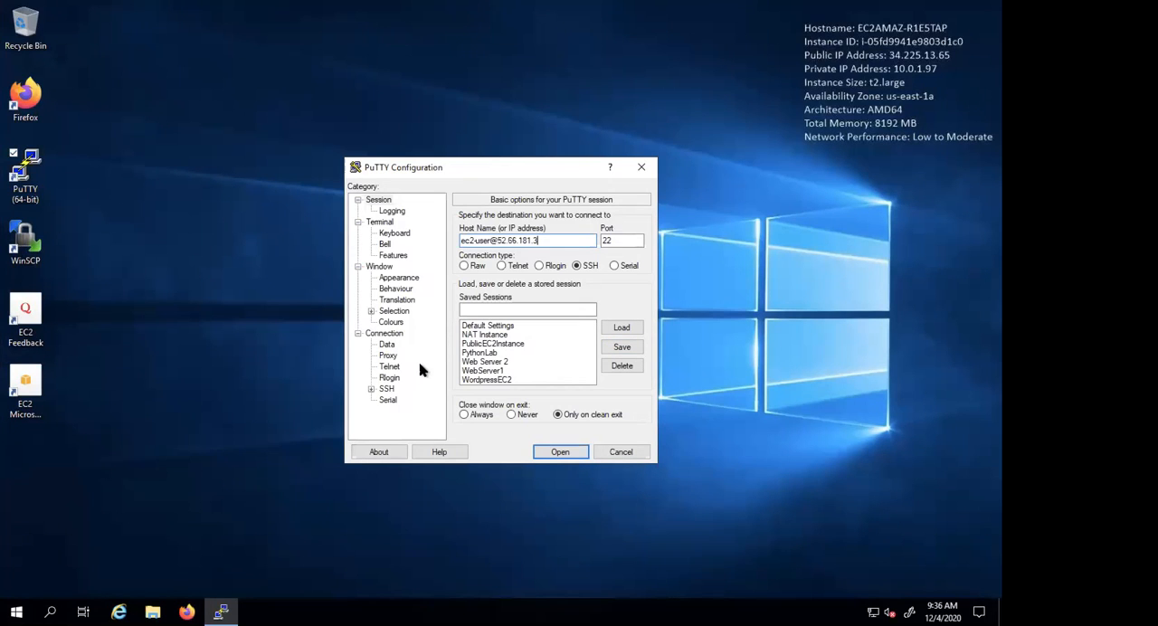
# - Set the SSH authentication private key file to rplaws_mykeypair.ppk from the CloudLab folder
pyautogui.click(391, 389)
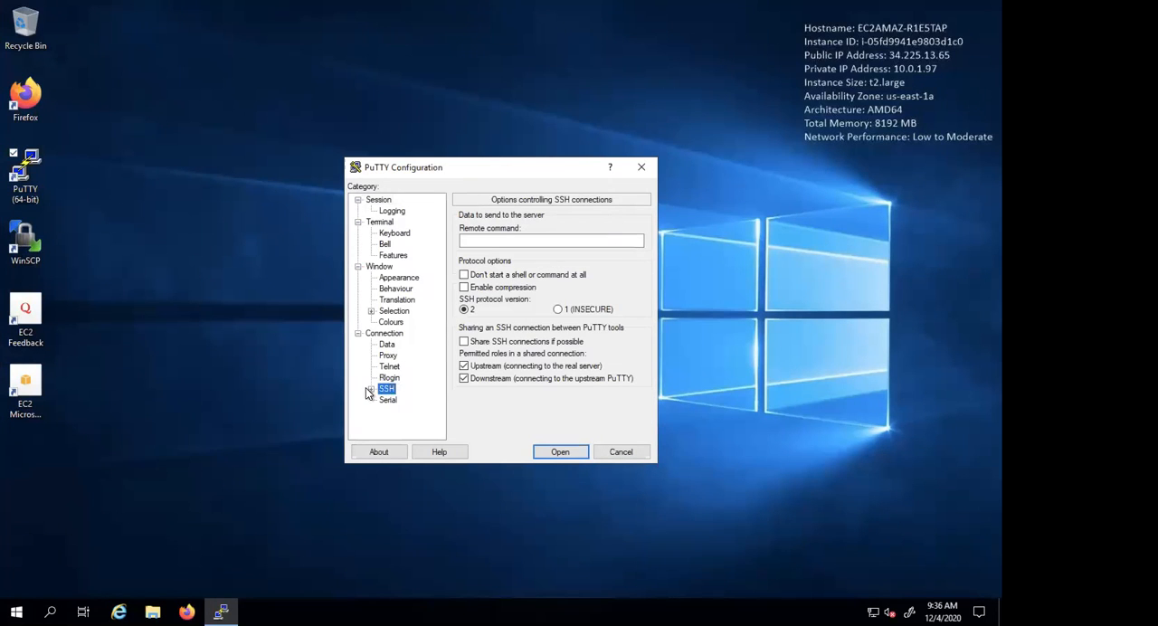
pyautogui.click(371, 389)
pyautogui.click(399, 377)
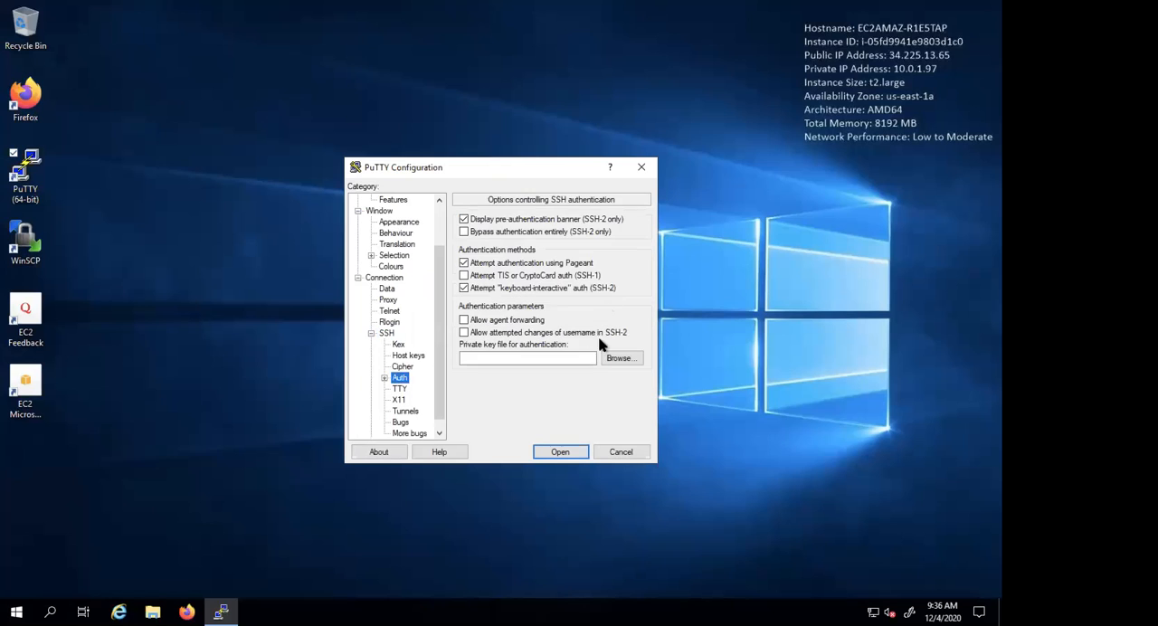
pyautogui.click(608, 357)
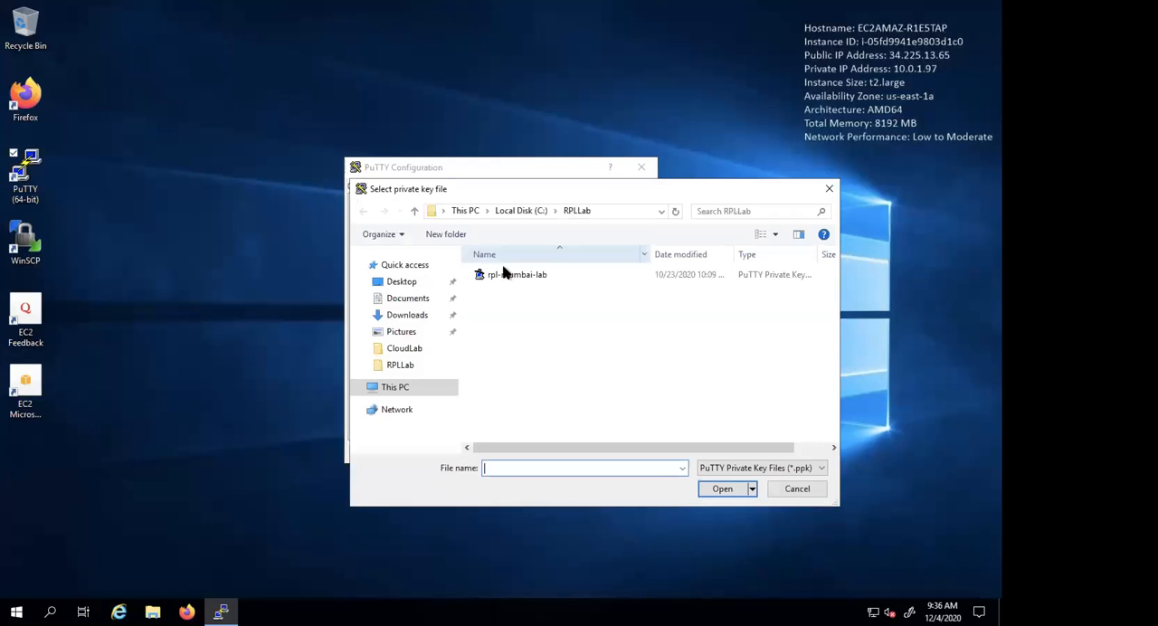
pyautogui.click(410, 353)
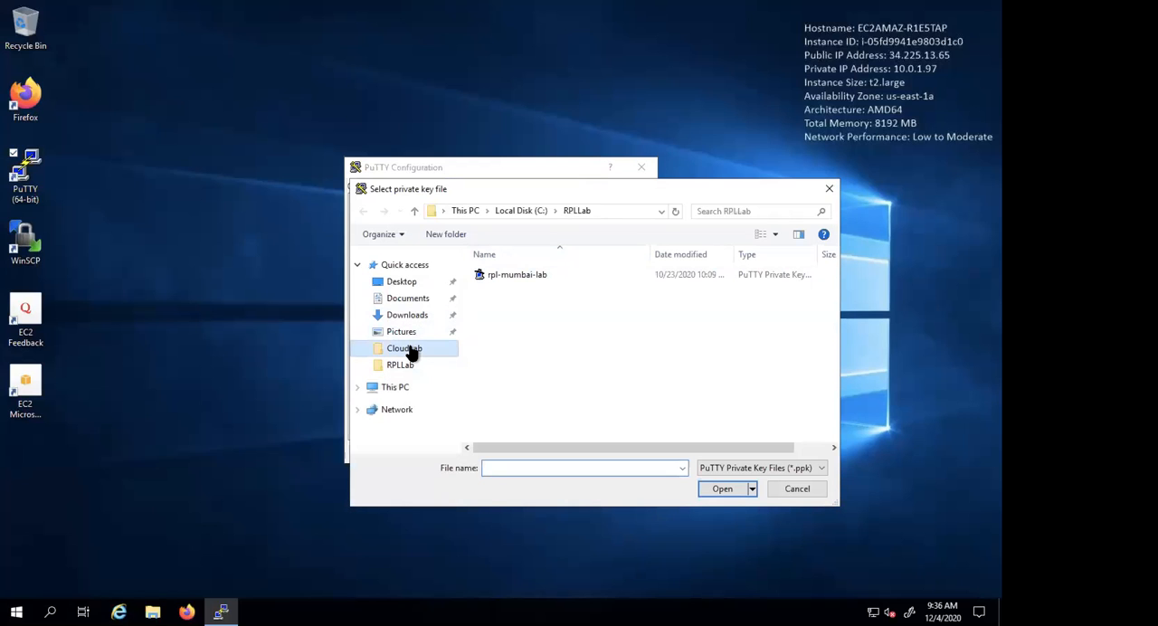
pyautogui.click(570, 308)
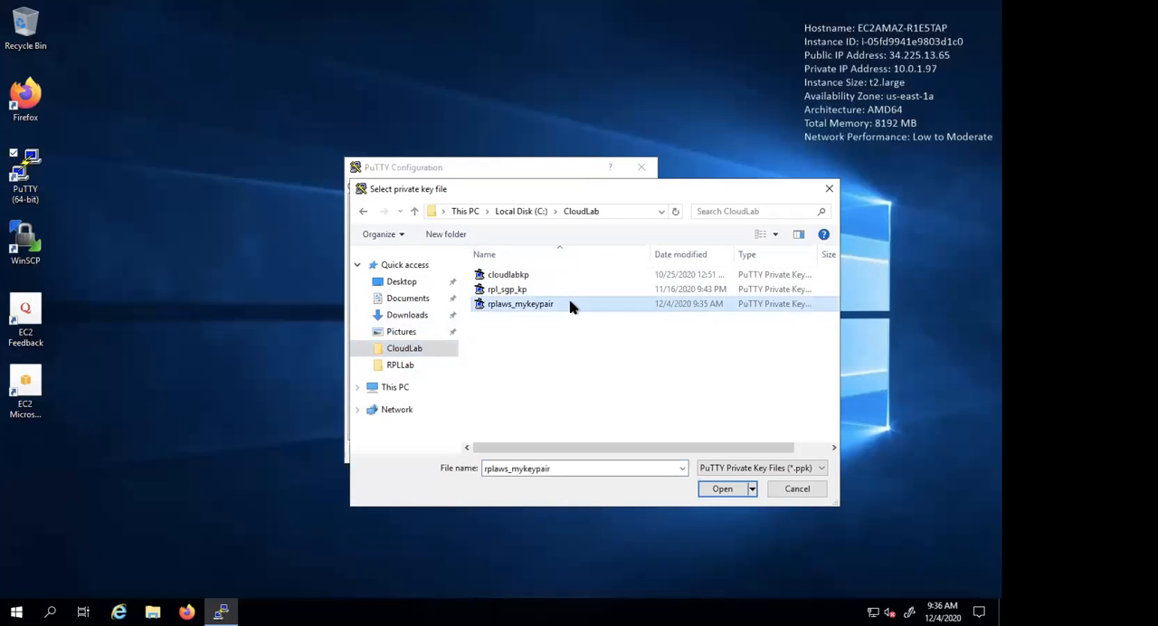
pyautogui.doubleClick(570, 308)
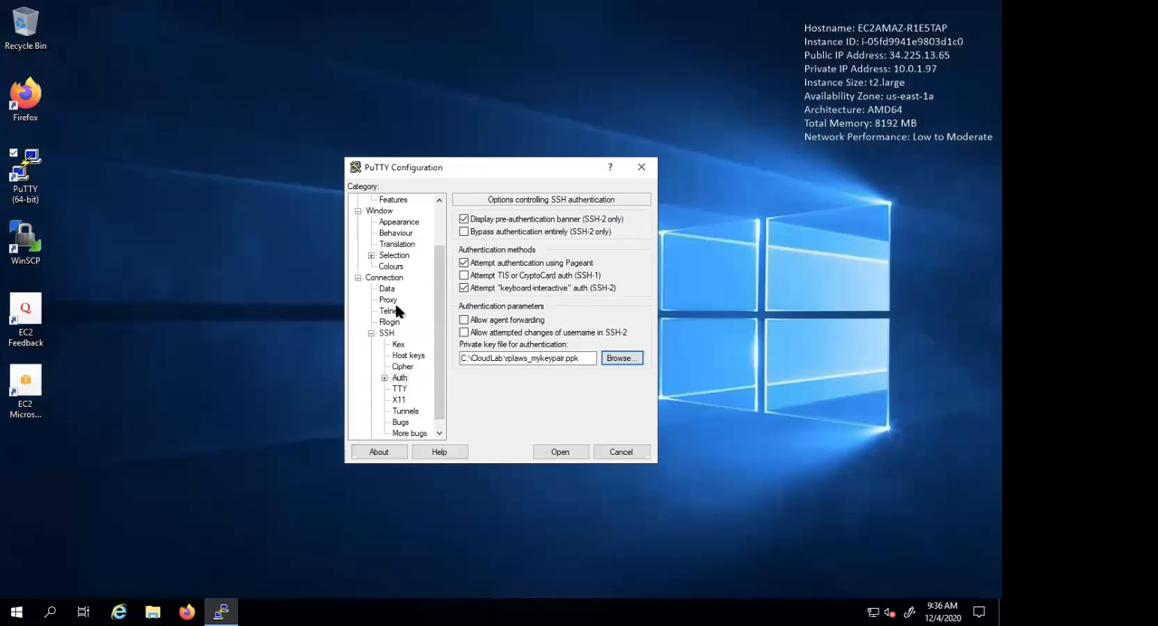
# - Set the terminal window's Courier New font size to 20 points
pyautogui.click(405, 233)
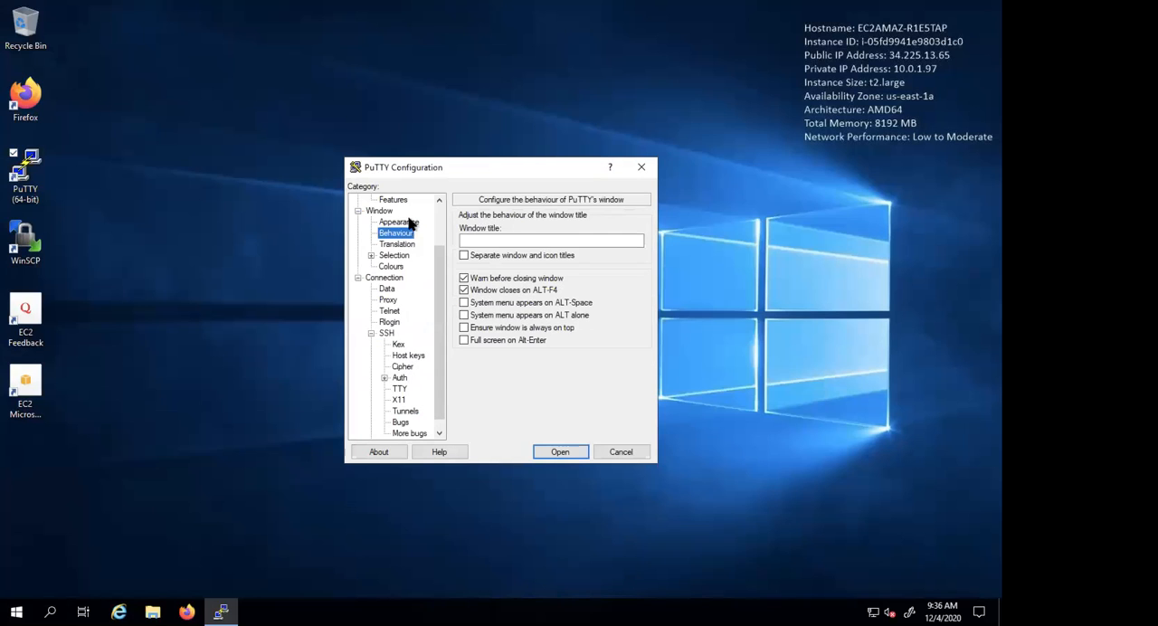
pyautogui.click(410, 224)
pyautogui.click(622, 298)
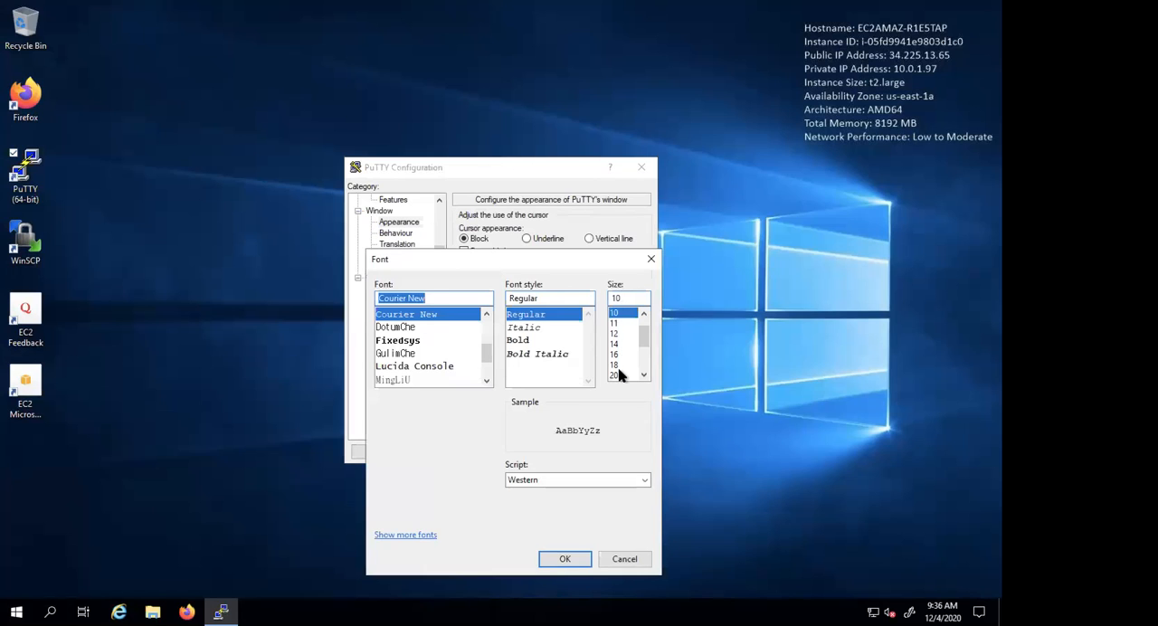
pyautogui.click(619, 375)
pyautogui.click(565, 559)
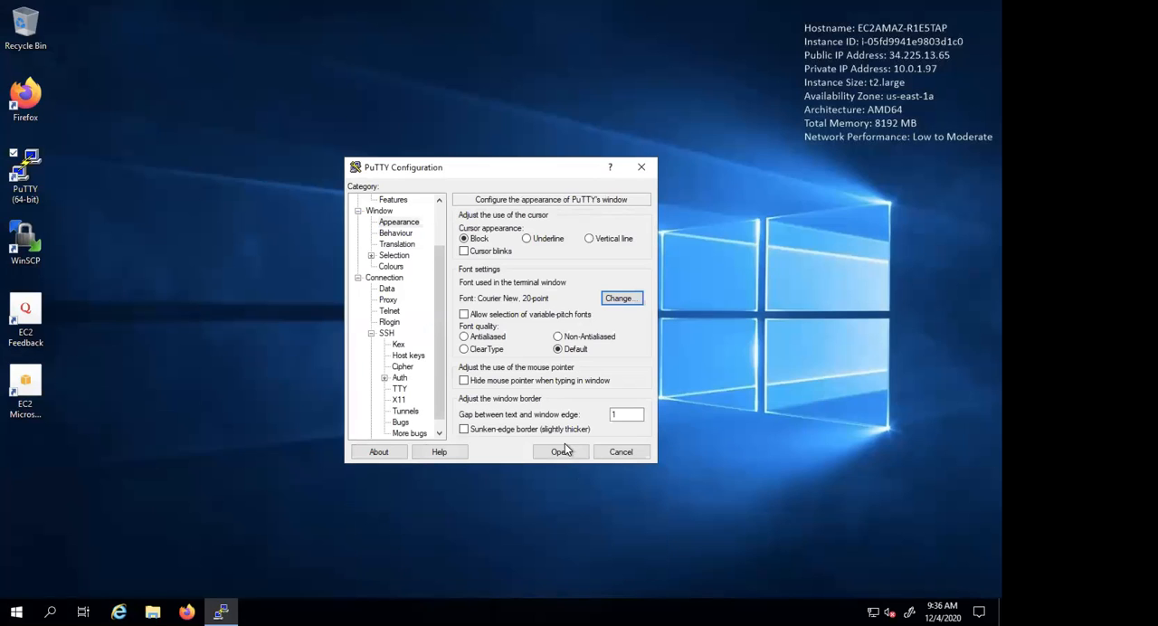
# - Open the SSH session to 52.66.181.3, trust and cache the server's host key, and maximize and clear the terminal
pyautogui.click(561, 452)
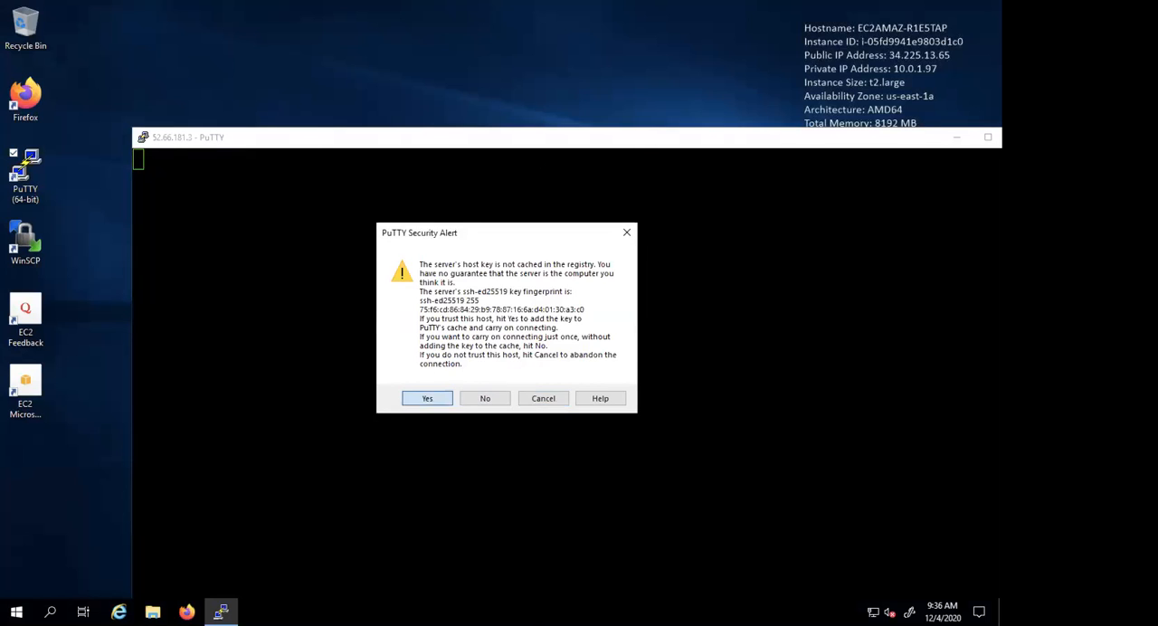
pyautogui.click(441, 398)
pyautogui.doubleClick(549, 141)
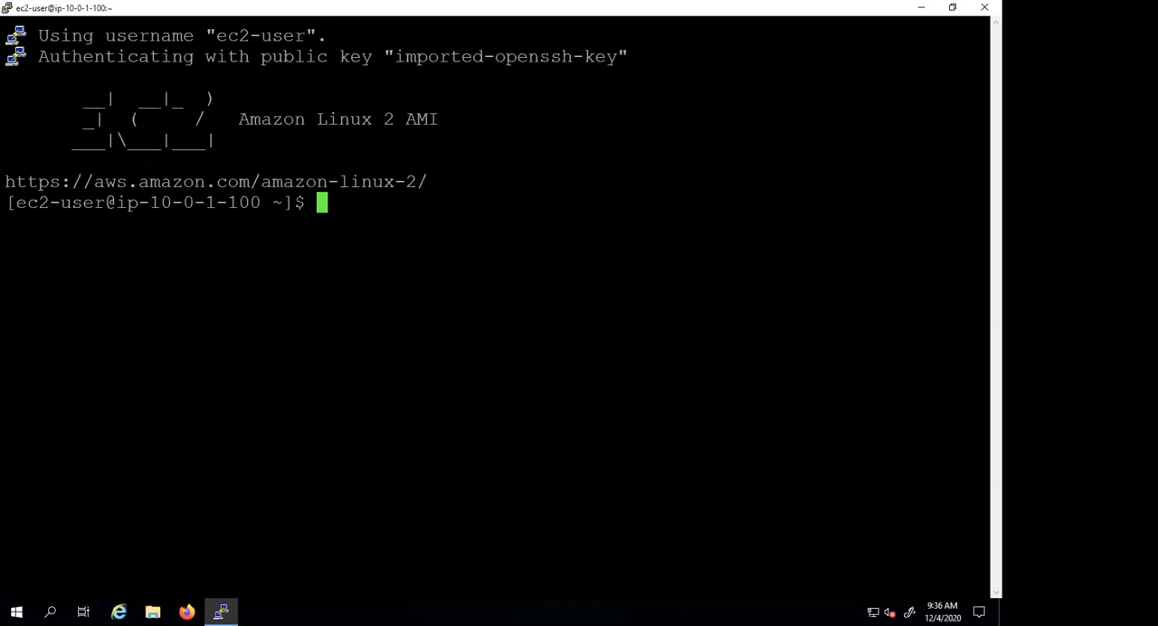
pyautogui.write('clear')
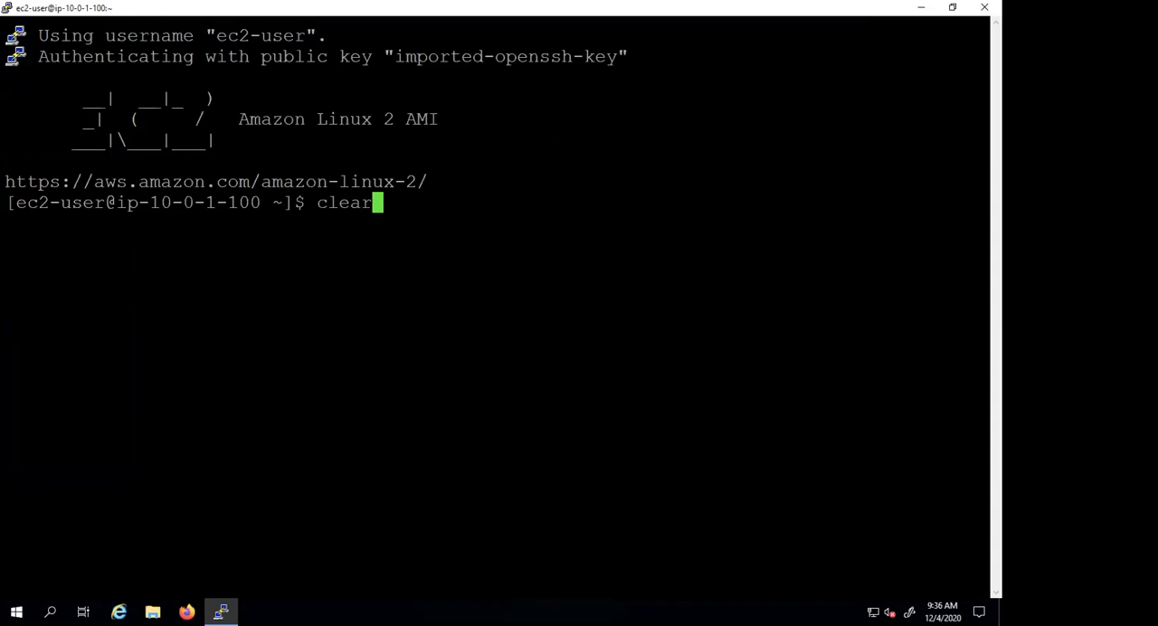
pyautogui.press('Return')
# - After checking the tutorial's git clone instructions in Firefox, switch to root on MyLabWorkstation and update all packages with yum update -y, clearing the screen
pyautogui.hotkey('ctrl', 'Left')
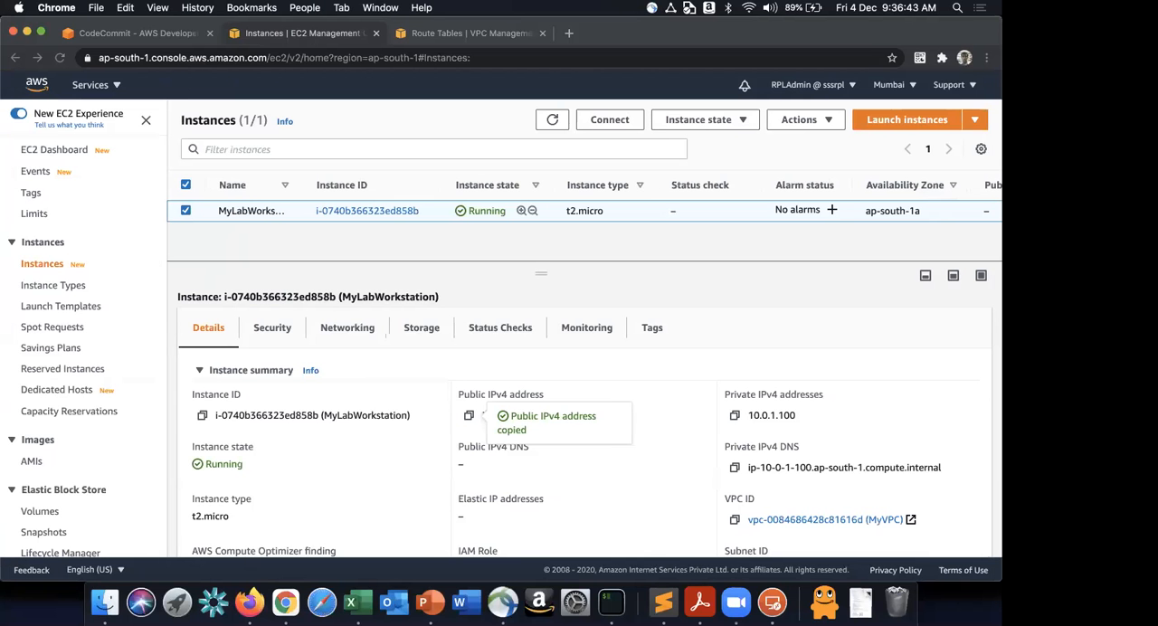
pyautogui.click(249, 602)
pyautogui.scroll(-1, 374, 484)
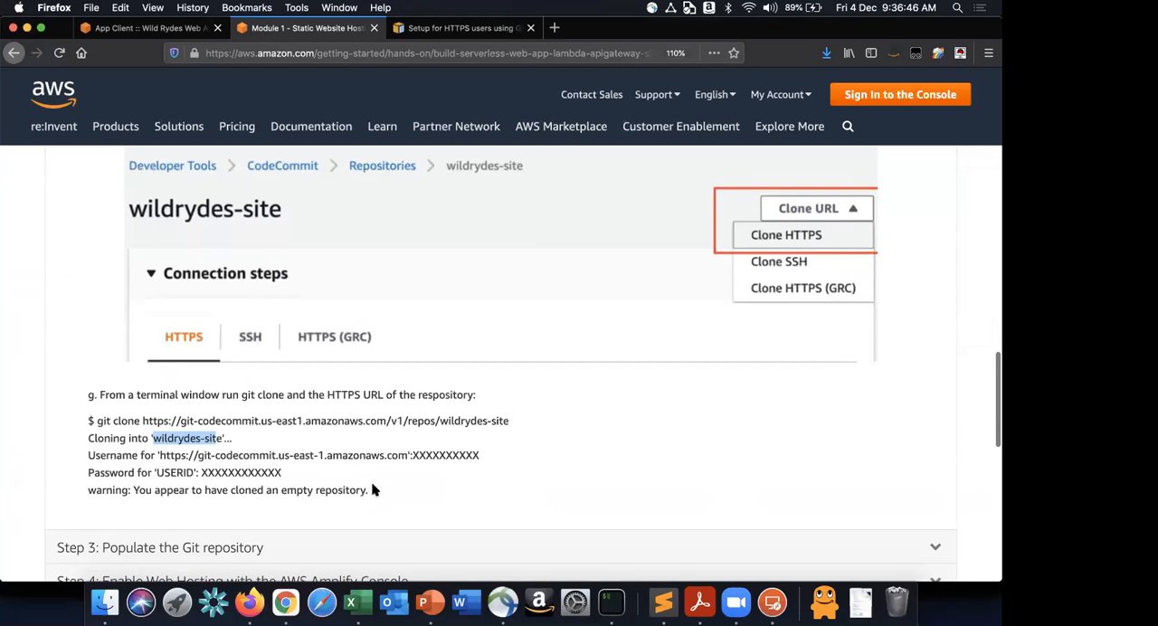
pyautogui.moveTo(98, 423); pyautogui.dragTo(114, 422)
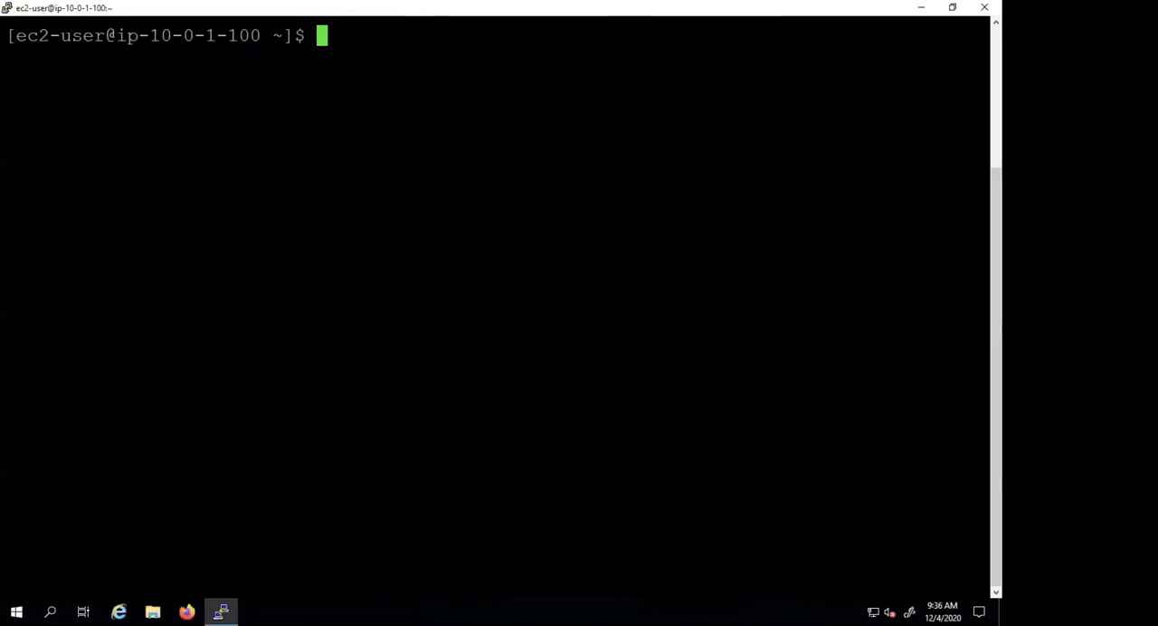
pyautogui.write('sudo su')
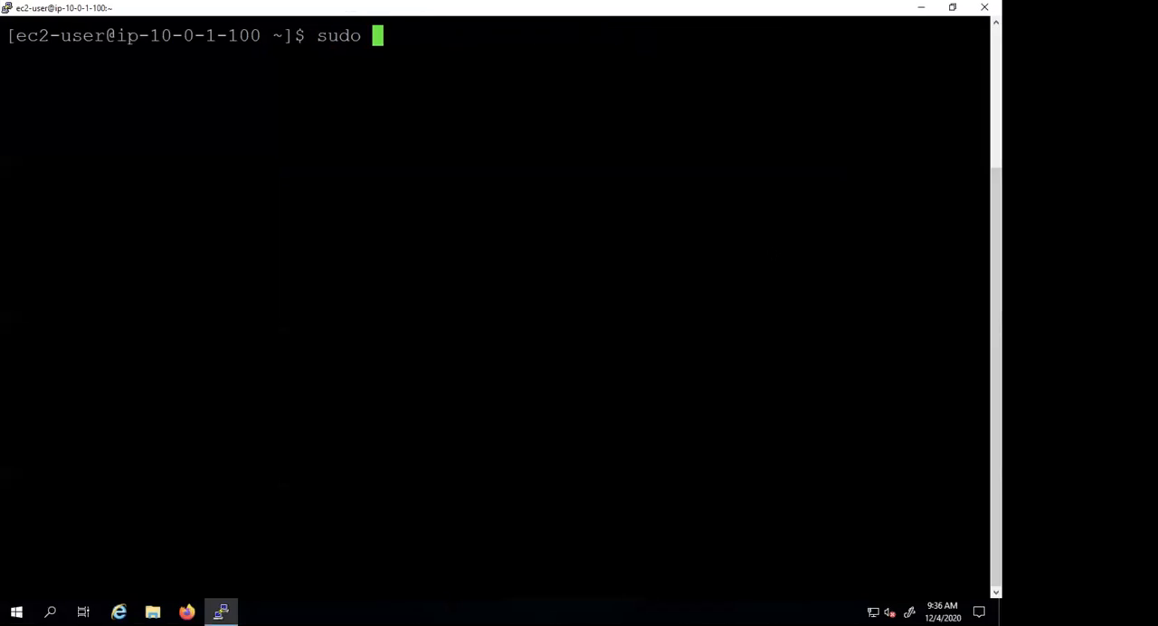
pyautogui.press('Return')
pyautogui.write('yum update -y')
pyautogui.press('Return')
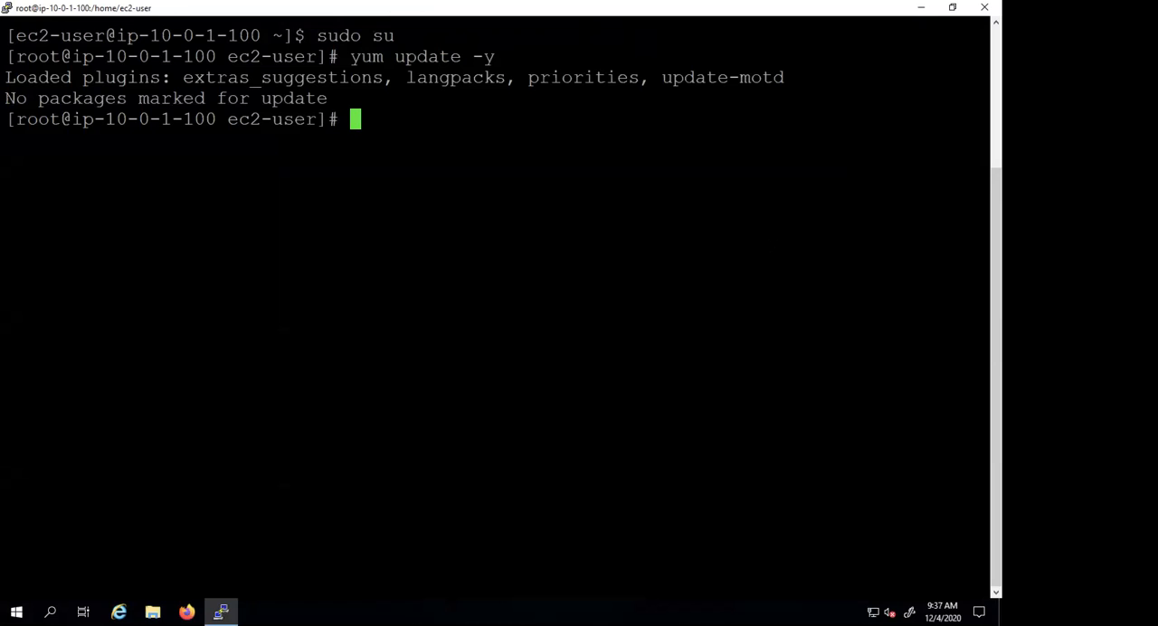
pyautogui.write('clear')
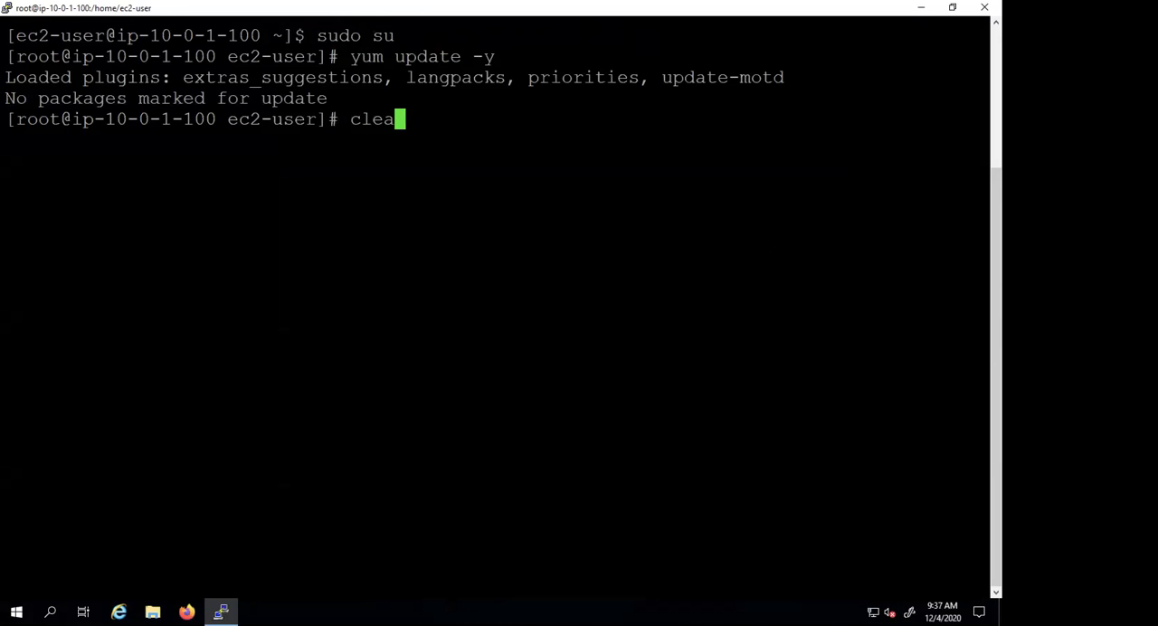
pyautogui.press('Return')
# - Install git with yum, accept the package installation, and clear the terminal
pyautogui.write('yum ins')
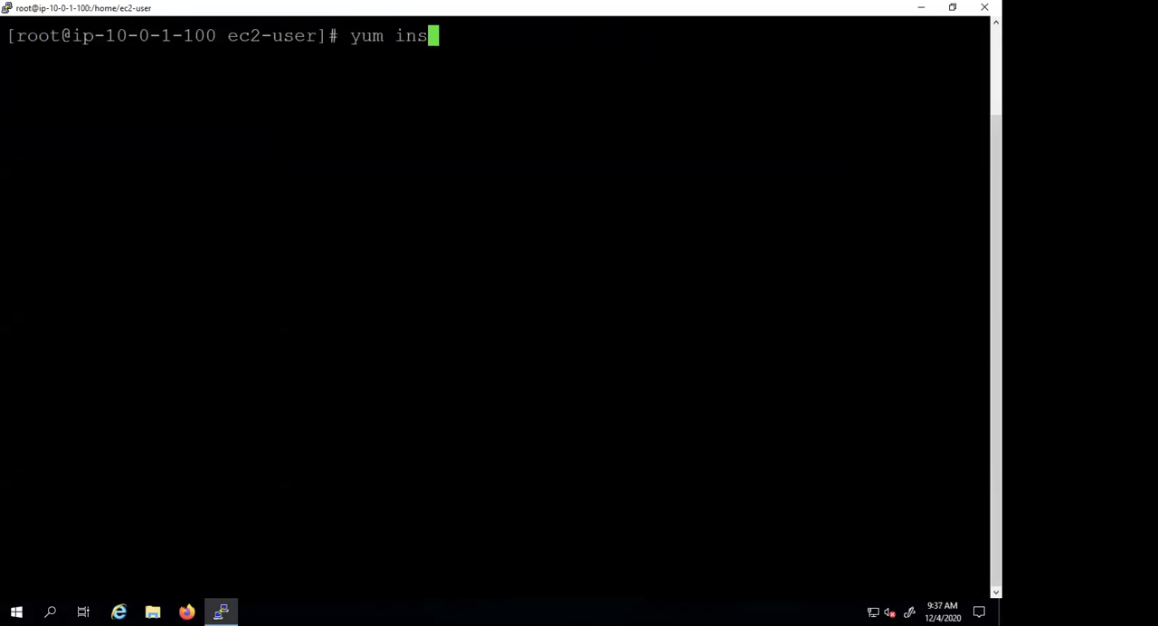
pyautogui.write('tall git')
pyautogui.press('Return')
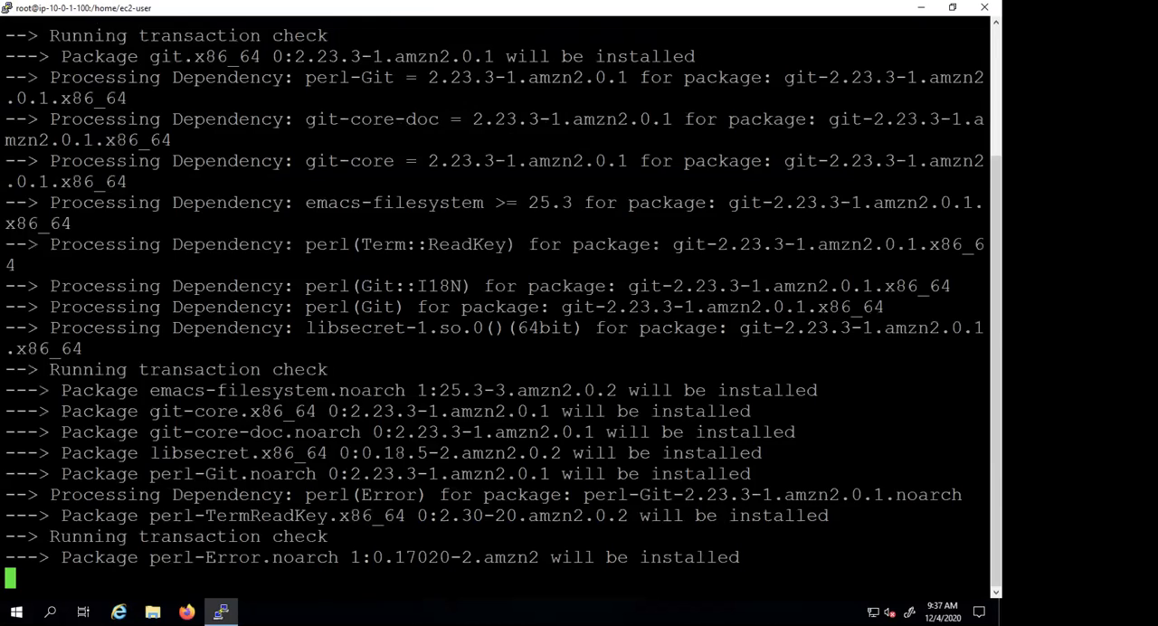
pyautogui.write('y')
pyautogui.press('Return')
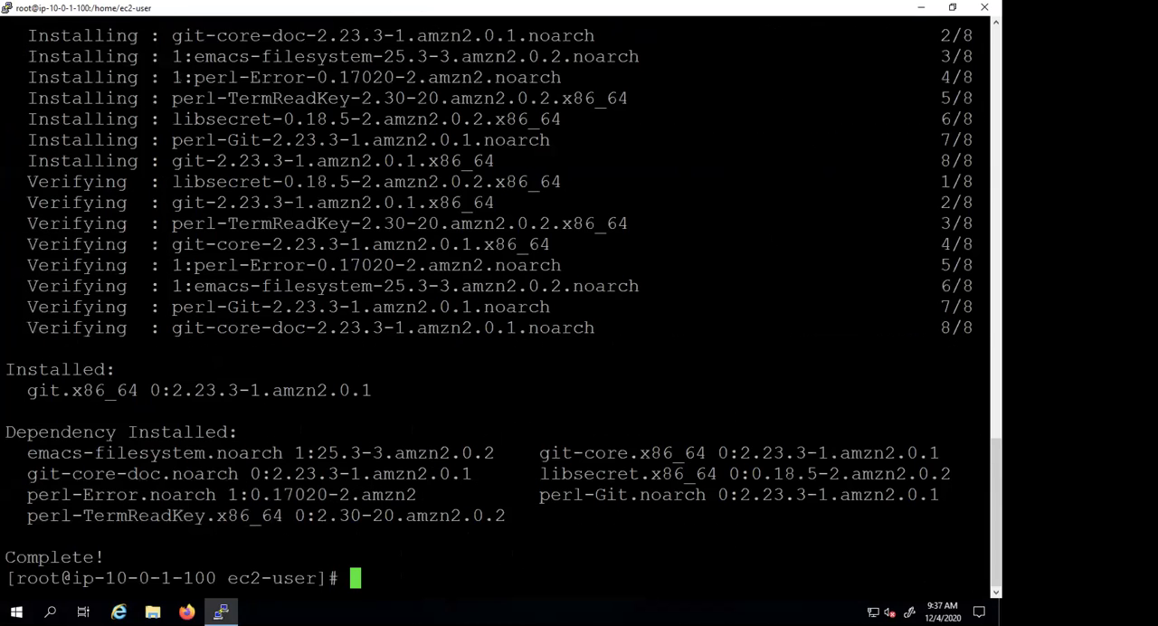
pyautogui.write('clear')
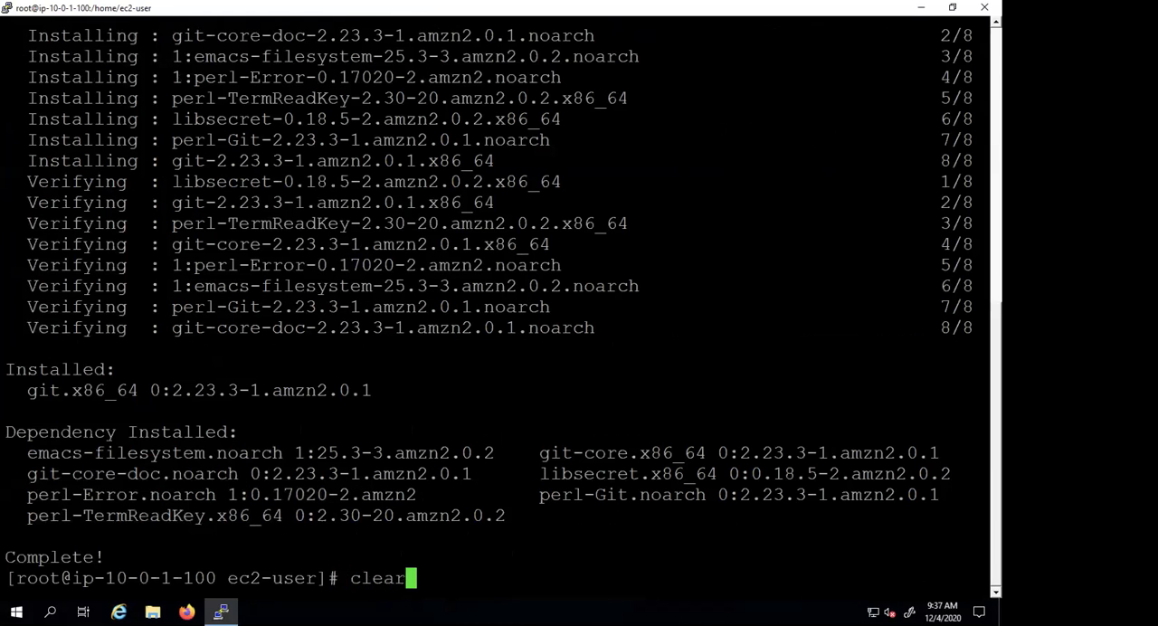
pyautogui.press('Return')
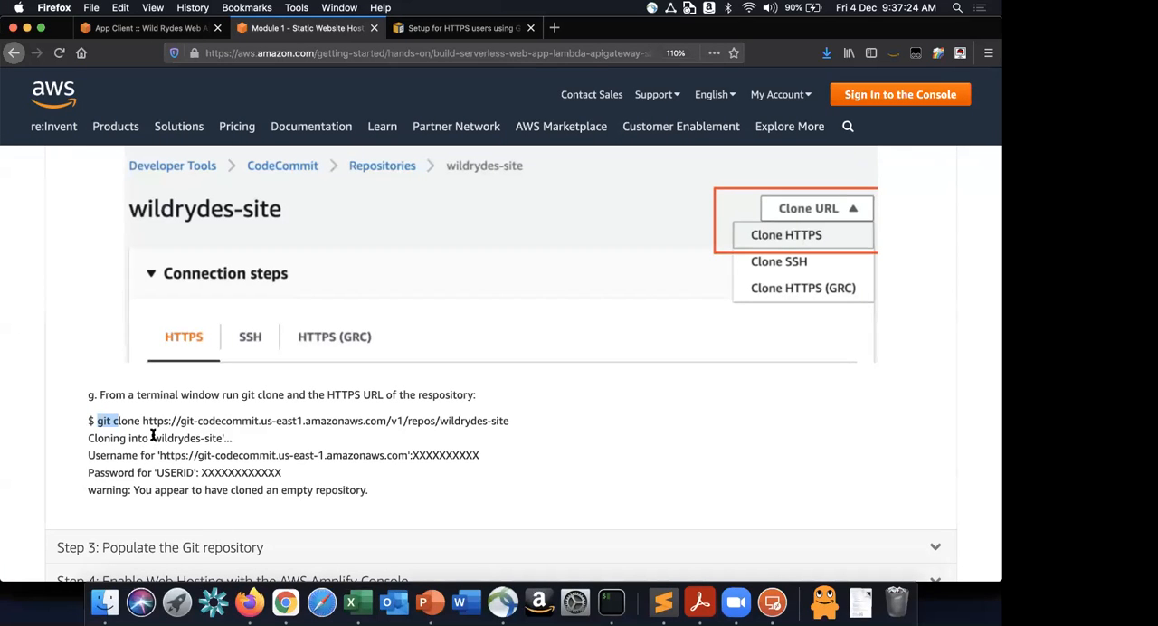
# - Review the clone URL in the tutorial and copy the wildrydes-site repository's HTTPS clone URL from the CodeCommit console in Chrome
pyautogui.click(505, 443)
pyautogui.moveTo(505, 439)
pyautogui.mouseDown()
pyautogui.moveTo(497, 405)
pyautogui.moveTo(510, 416)
pyautogui.mouseUp()
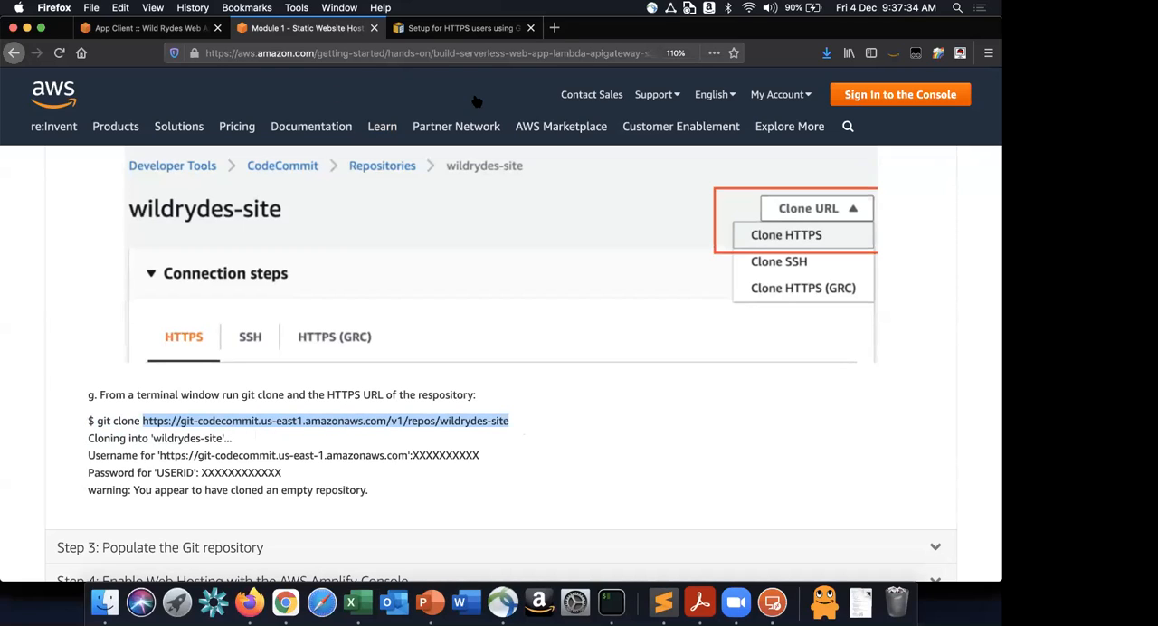
pyautogui.press('super+Tab')
pyautogui.press('super+Tab')
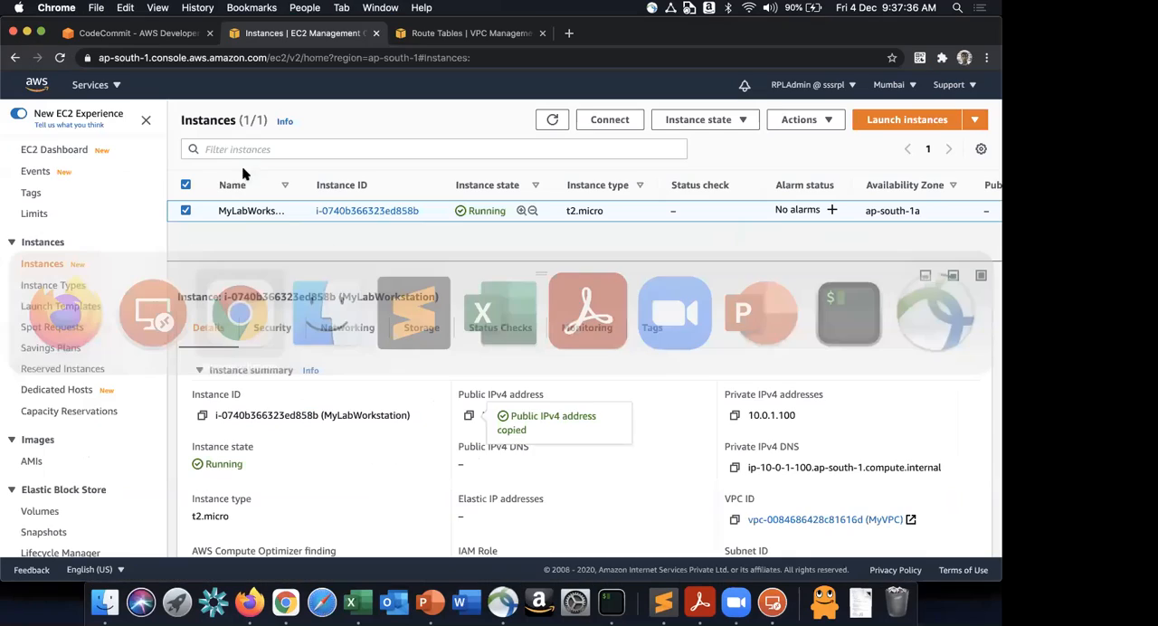
pyautogui.click(145, 33)
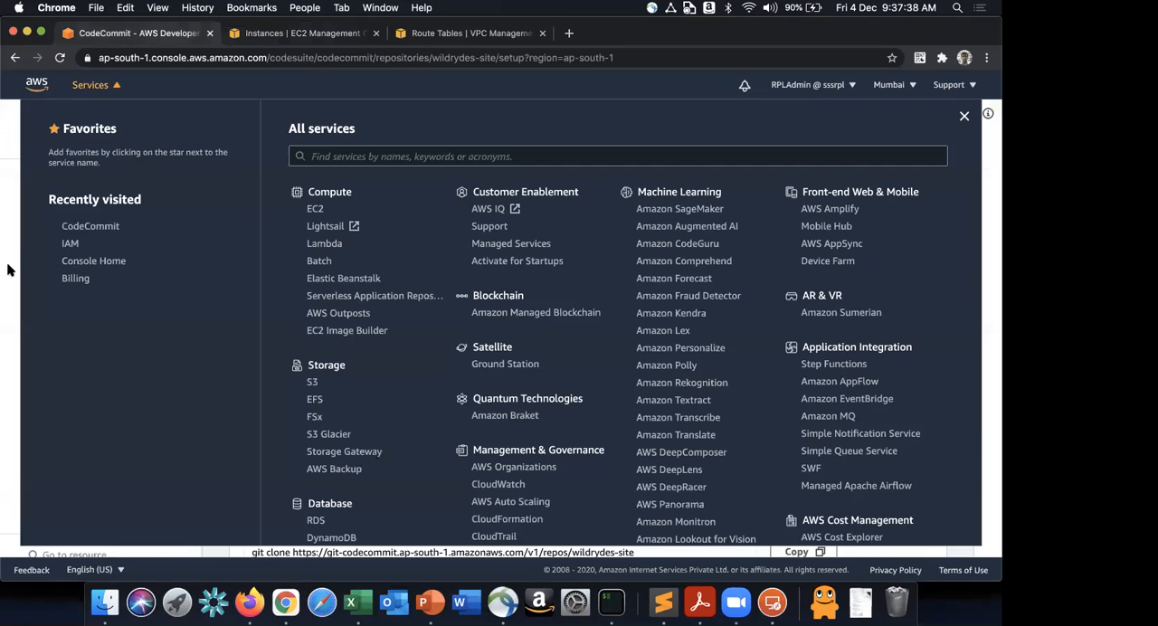
pyautogui.click(900, 159)
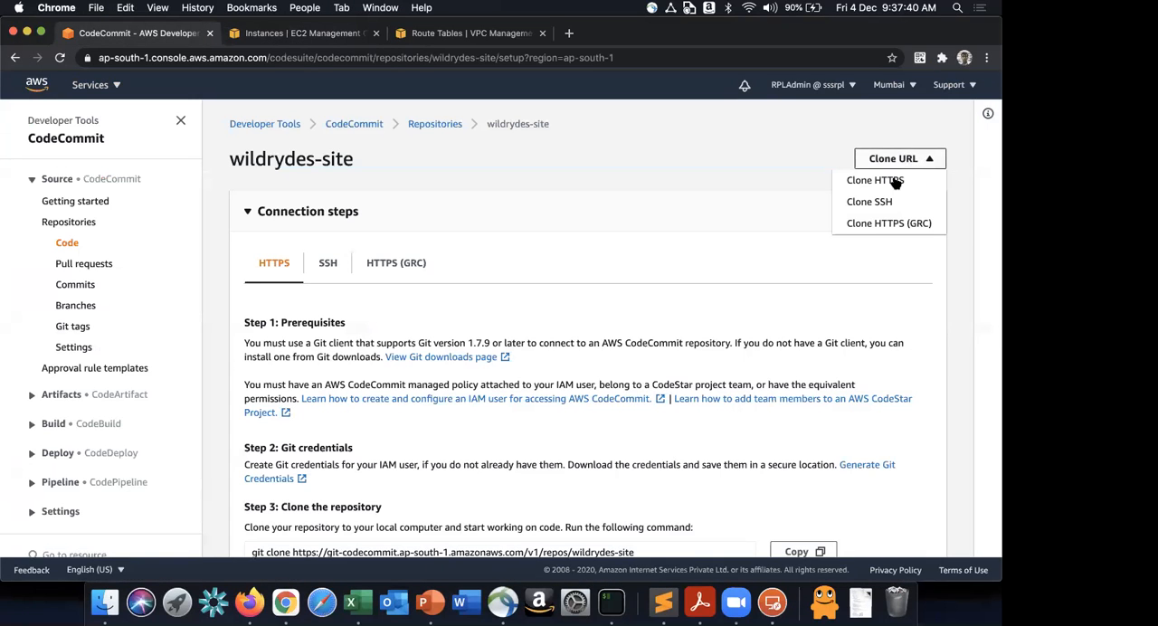
pyautogui.click(875, 180)
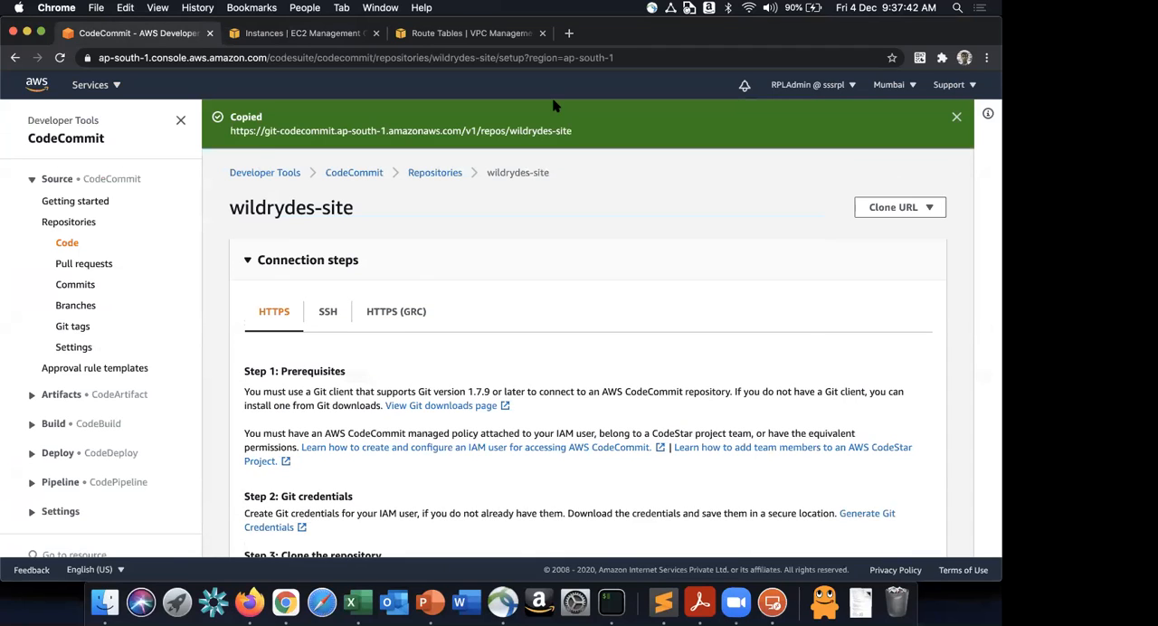
pyautogui.moveTo(232, 132); pyautogui.dragTo(677, 139)
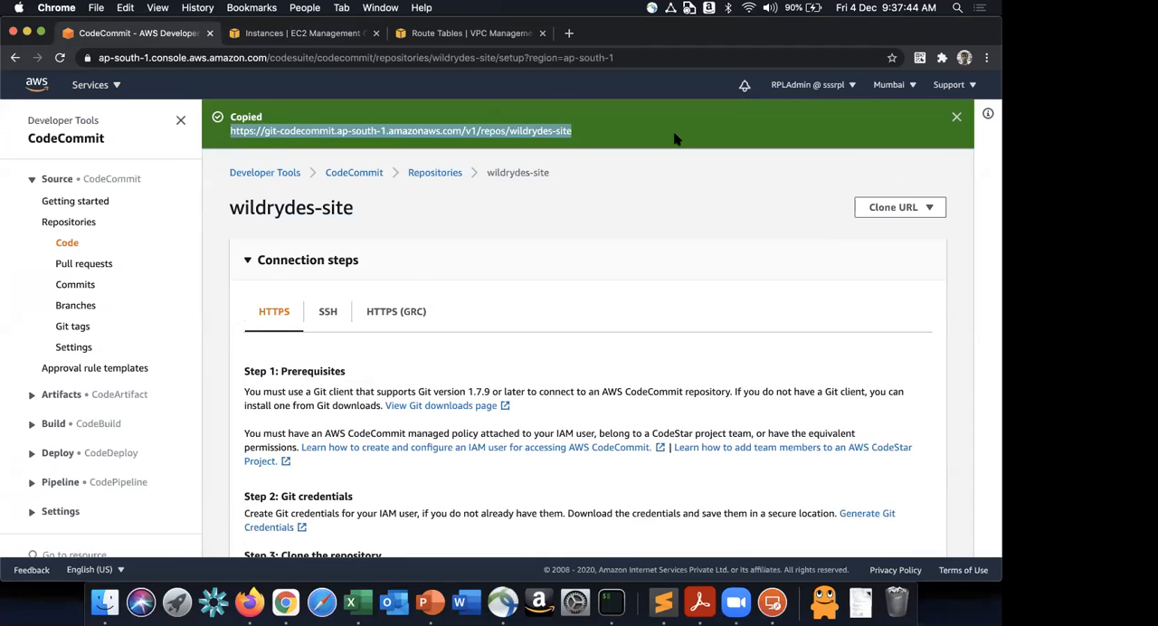
# - Return to the PuTTY session, list the home folder's contents, and create and enter a directory named wildrydes
pyautogui.hotkey('ctrl', 'Right')
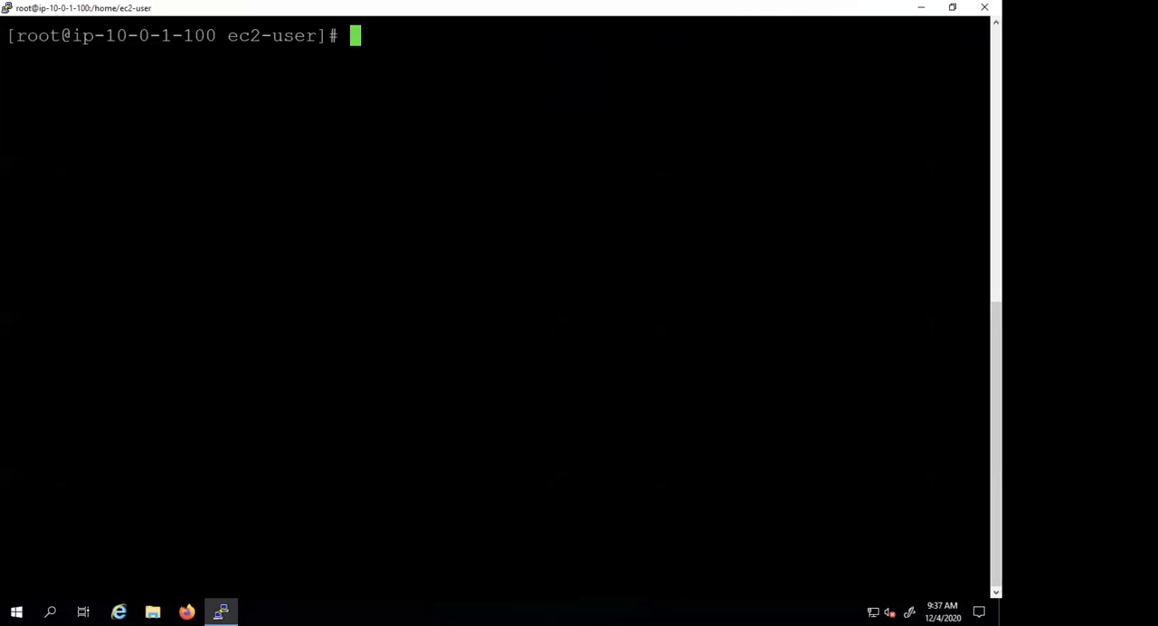
pyautogui.write('ls -l')
pyautogui.press('Return')
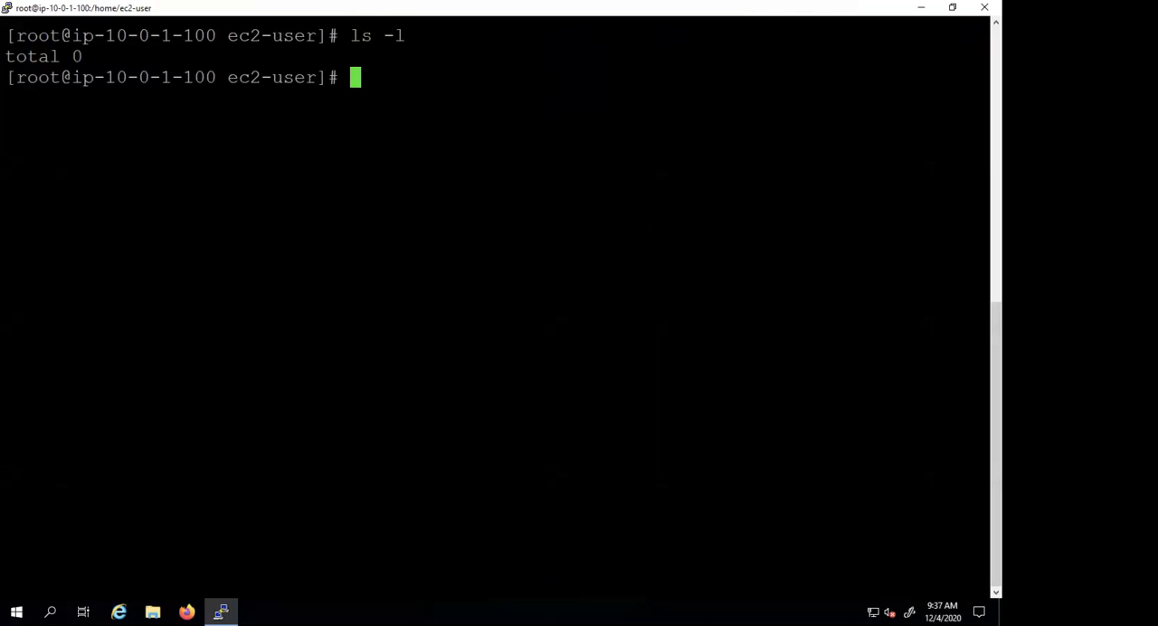
pyautogui.write('mkdir')
pyautogui.press('BackSpace')
pyautogui.press('BackSpace')
pyautogui.press('BackSpace')
pyautogui.press('BackSpace')
pyautogui.press('BackSpace')
pyautogui.press('BackSpace')
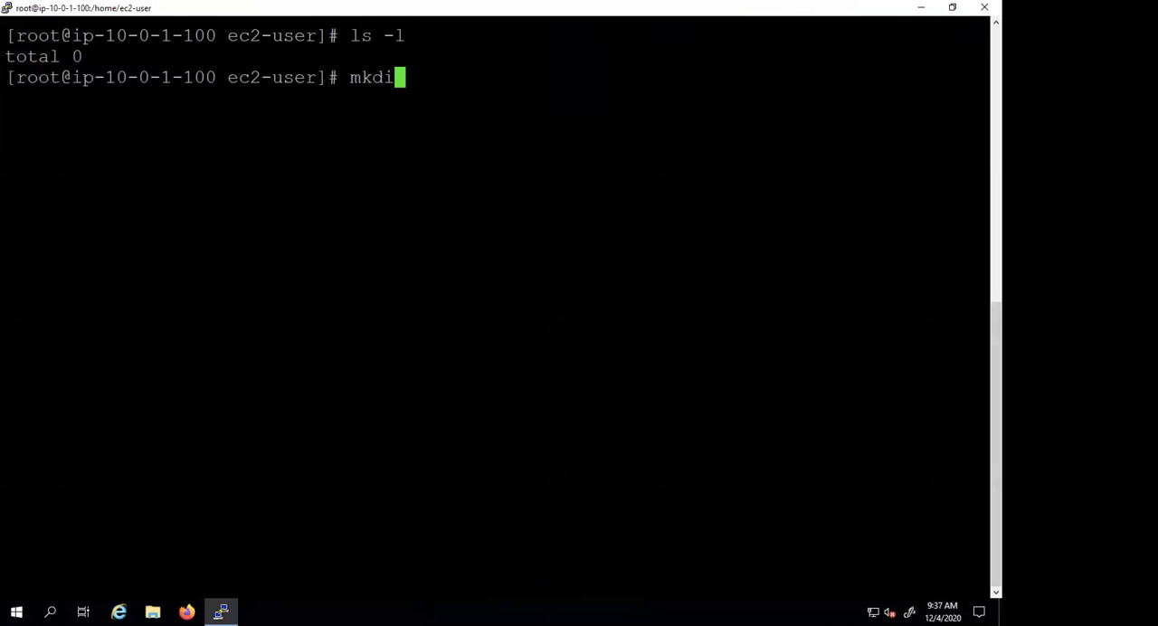
pyautogui.write('mkdir wild')
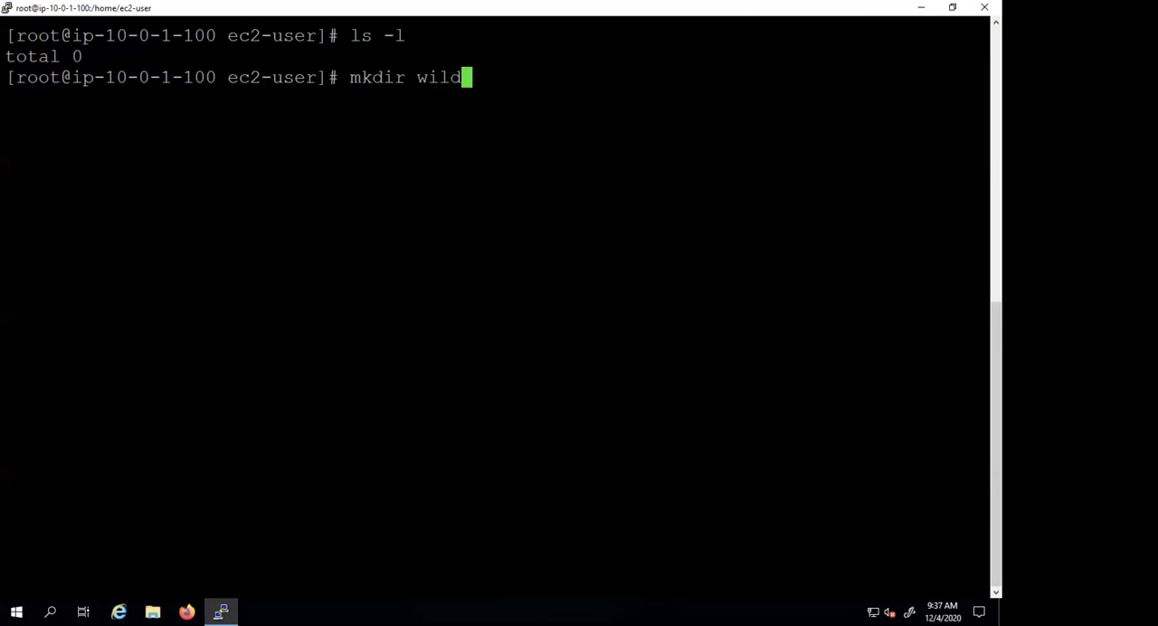
pyautogui.write('rydes')
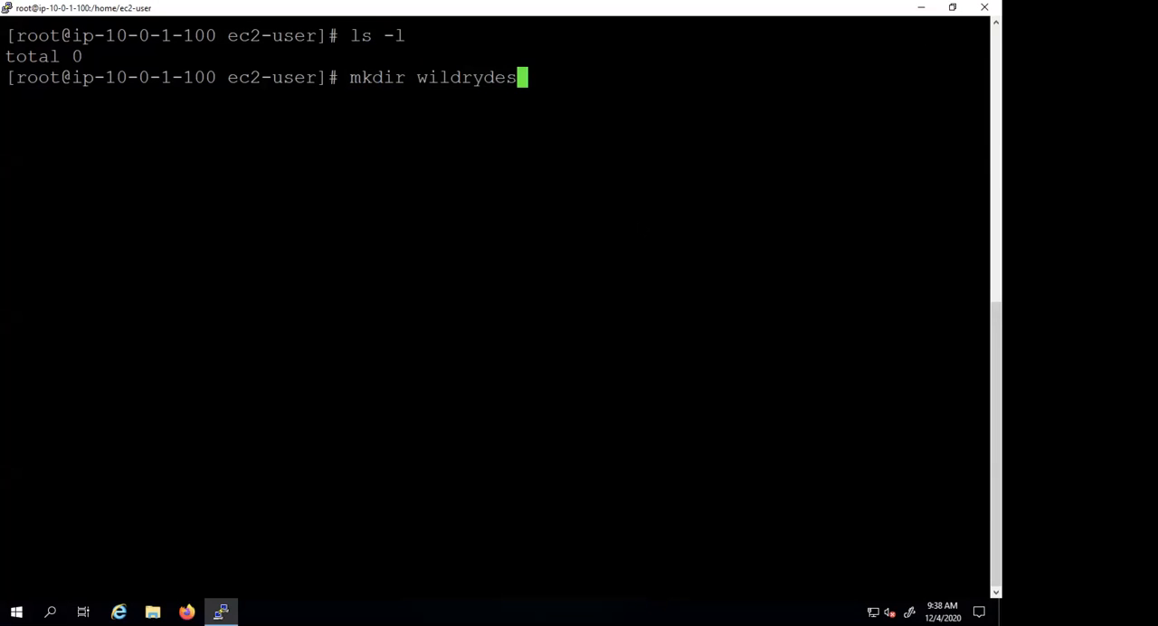
pyautogui.press('Return')
pyautogui.write('cd wi')
pyautogui.press('Tab')
pyautogui.press('Return')
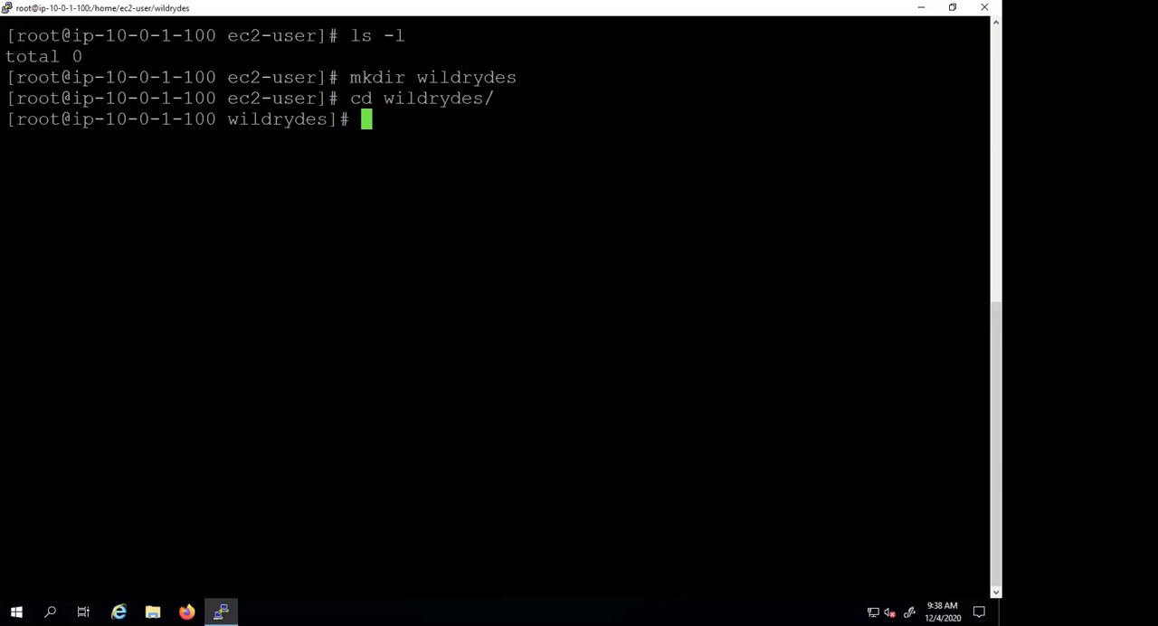
pyautogui.press('shift+Insert')
pyautogui.press('Left')
pyautogui.press('Left')
pyautogui.press('Left')
pyautogui.press('Left')
pyautogui.press('Left')
pyautogui.press('Left')
pyautogui.press('Left')
pyautogui.press('Left')
pyautogui.press('Left')
pyautogui.press('Left')
pyautogui.press('Left')
pyautogui.press('Left')
pyautogui.press('Left')
pyautogui.press('Left')
pyautogui.press('Left')
pyautogui.press('Left')
pyautogui.press('Left')
pyautogui.press('Left')
pyautogui.press('Left')
pyautogui.press('Left')
pyautogui.press('Left')
pyautogui.press('Left')
pyautogui.press('Left')
pyautogui.press('Left')
pyautogui.press('Left')
pyautogui.press('Left')
pyautogui.press('Left')
pyautogui.press('Left')
pyautogui.press('Left')
pyautogui.press('Left')
pyautogui.press('Left')
pyautogui.press('Left')
pyautogui.press('Left')
pyautogui.press('Left')
pyautogui.press('Left')
pyautogui.press('Left')
pyautogui.press('Left')
pyautogui.press('Left')
pyautogui.press('Left')
pyautogui.press('Left')
pyautogui.press('Left')
pyautogui.press('Left')
pyautogui.press('Left')
pyautogui.press('Left')
pyautogui.press('Left')
pyautogui.press('Left')
pyautogui.press('Left')
pyautogui.press('Left')
pyautogui.press('Left')
pyautogui.press('Left')
pyautogui.press('Left')
pyautogui.press('Left')
pyautogui.press('Left')
pyautogui.press('Left')
pyautogui.press('Left')
pyautogui.press('Left')
pyautogui.press('Left')
pyautogui.press('Left')
pyautogui.press('Left')
pyautogui.press('Left')
pyautogui.press('Left')
pyautogui.press('Left')
pyautogui.press('Left')
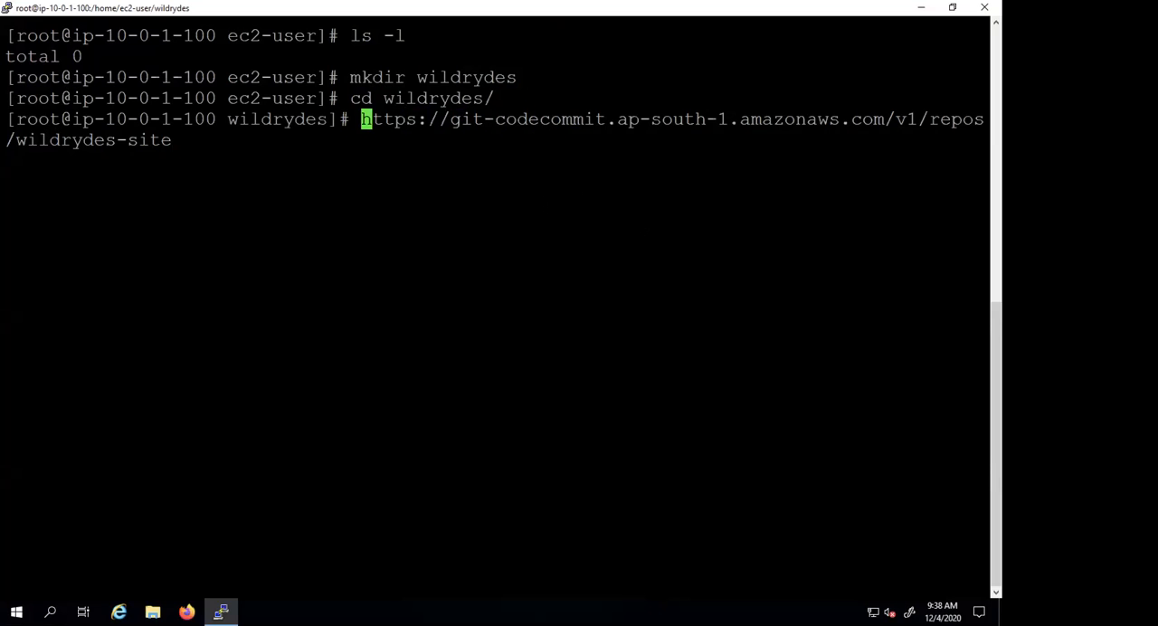
pyautogui.write('git clone')
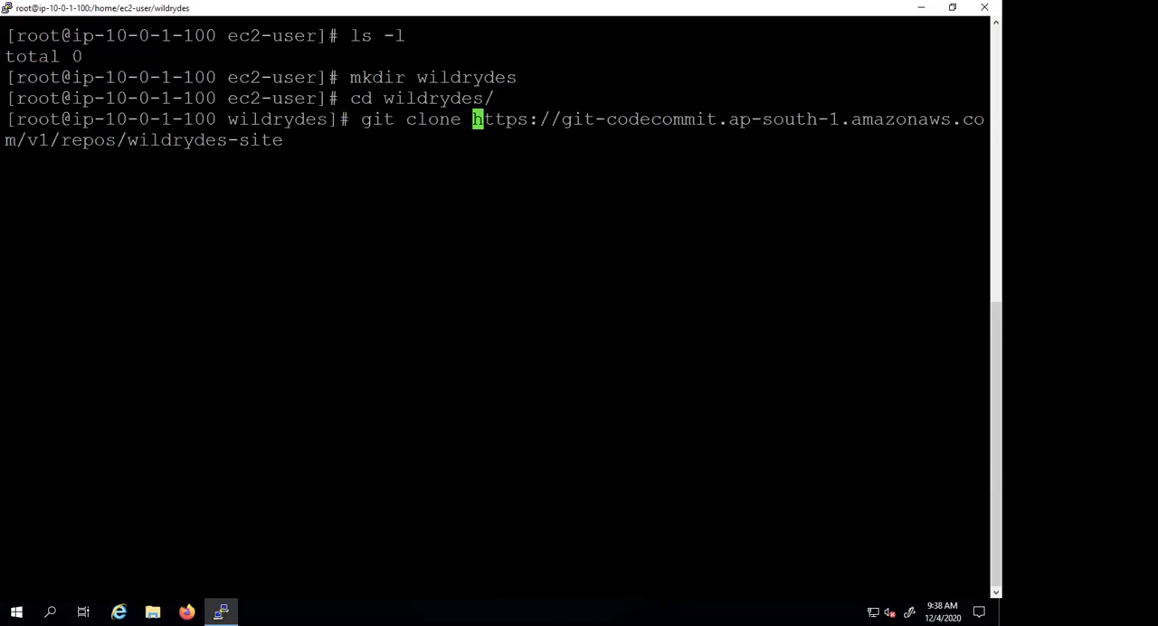
# - Compare the prepared command with the CodeCommit connection steps for cloning over HTTPS, and run git clone in the terminal
pyautogui.hotkey('ctrl', 'Left')
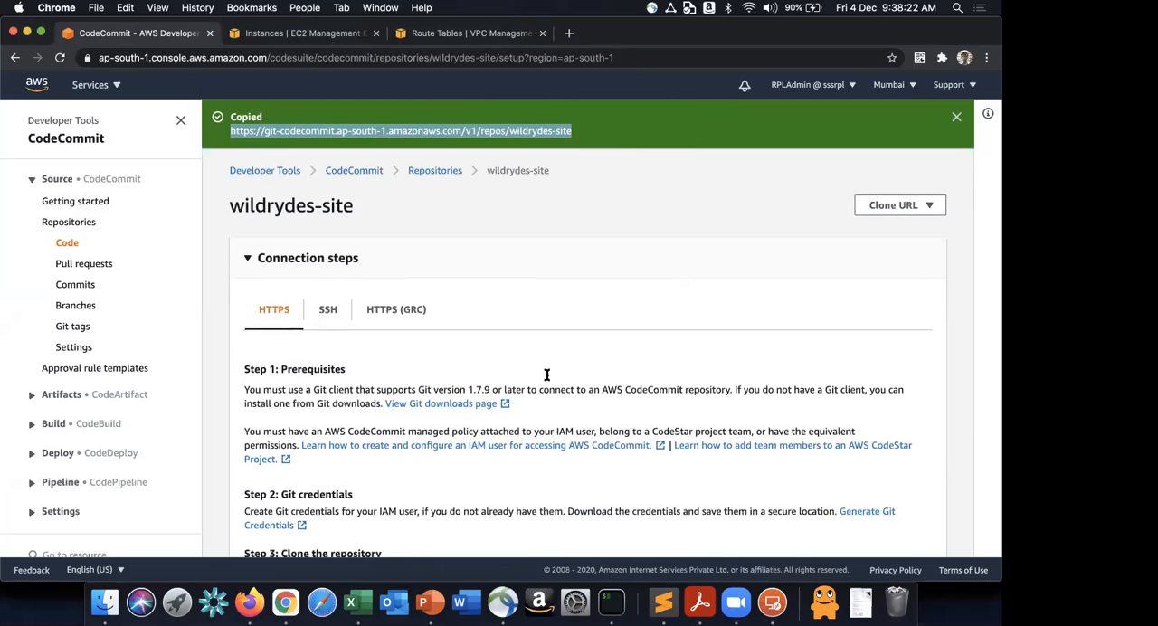
pyautogui.scroll(-3, 546, 378)
pyautogui.scroll(-1, 548, 378)
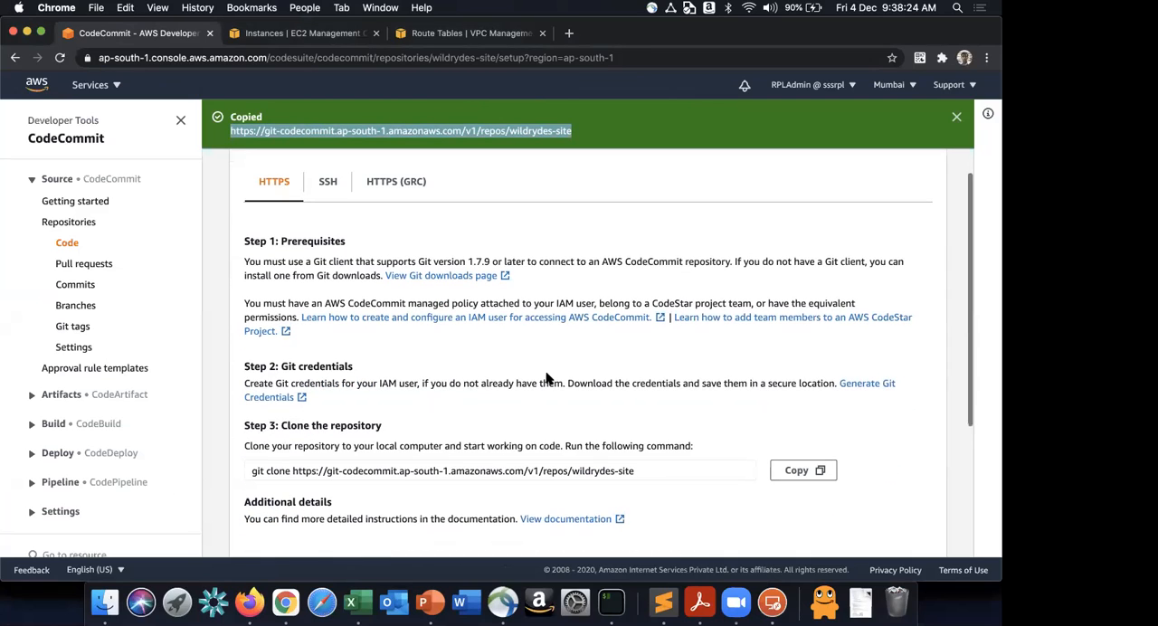
pyautogui.click(644, 475)
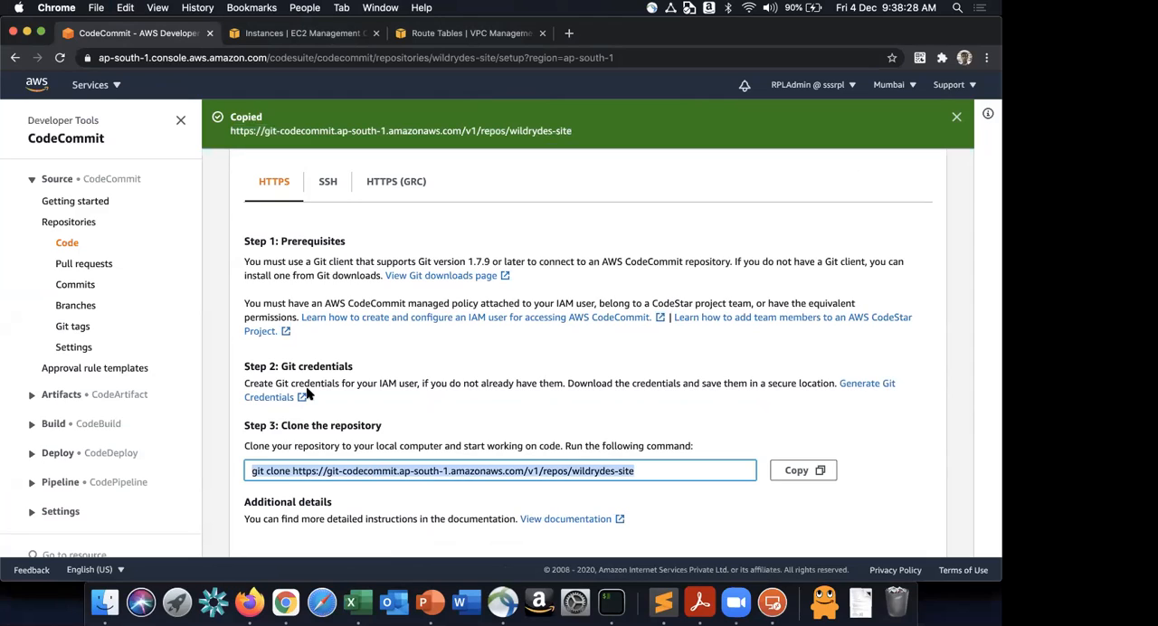
pyautogui.click(392, 394)
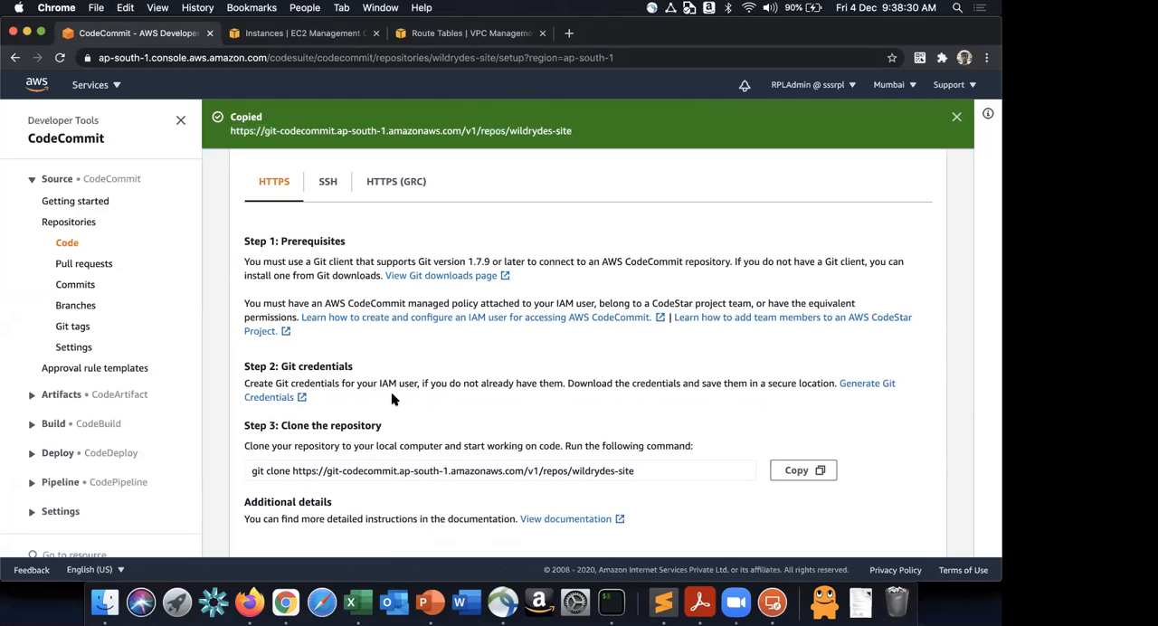
pyautogui.scroll(-4, 392, 394)
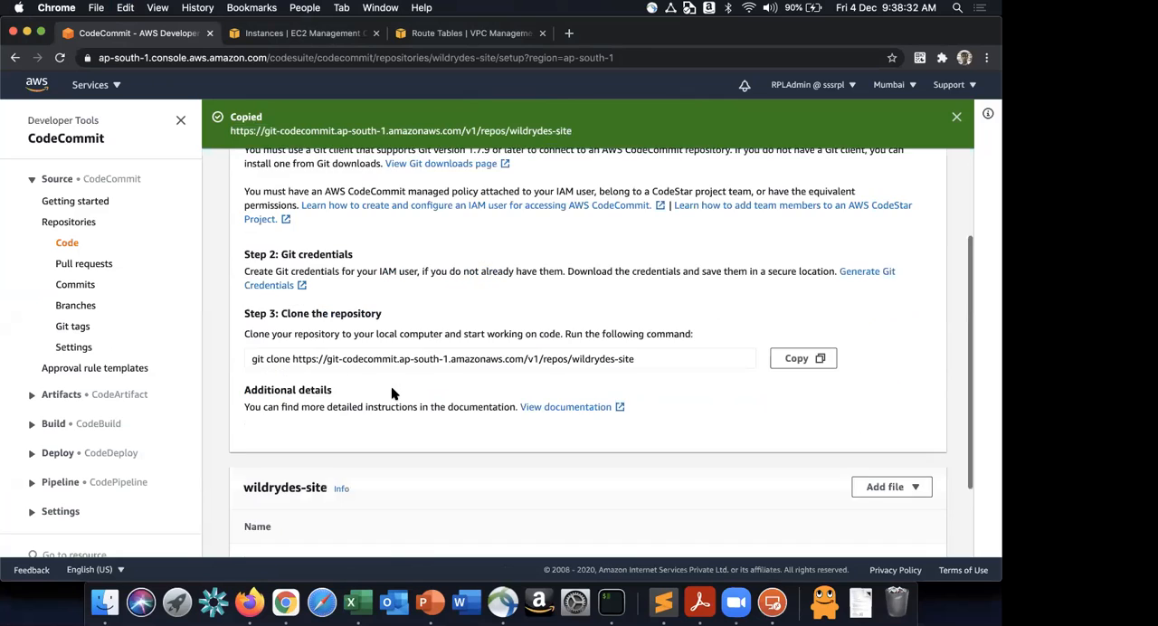
pyautogui.scroll(3, 391, 386)
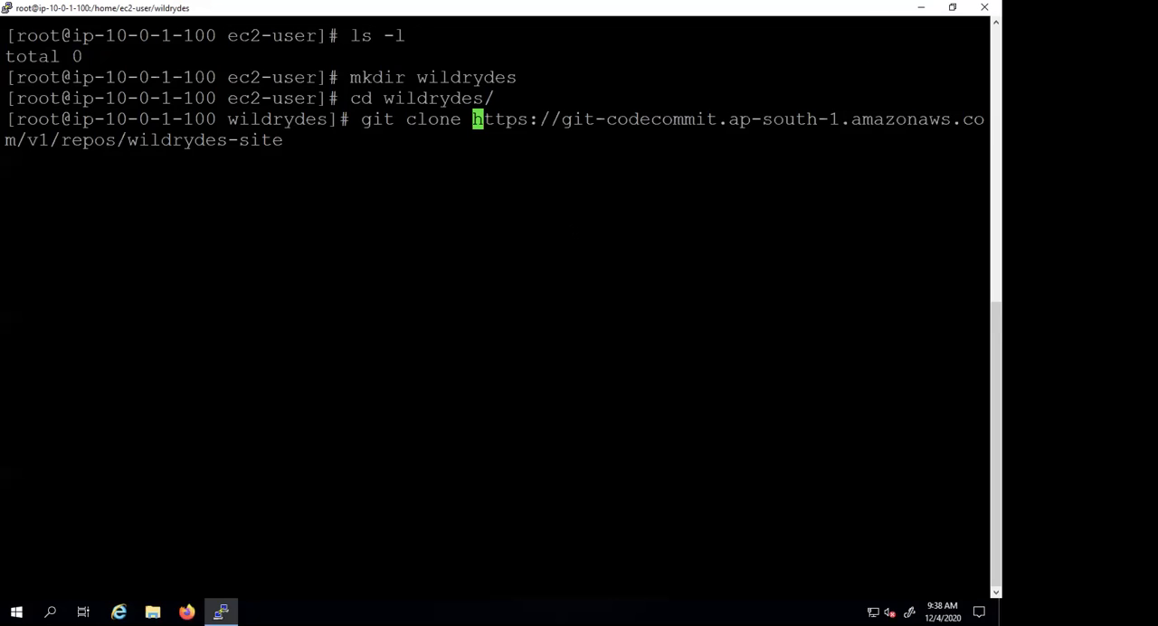
pyautogui.press('Return')
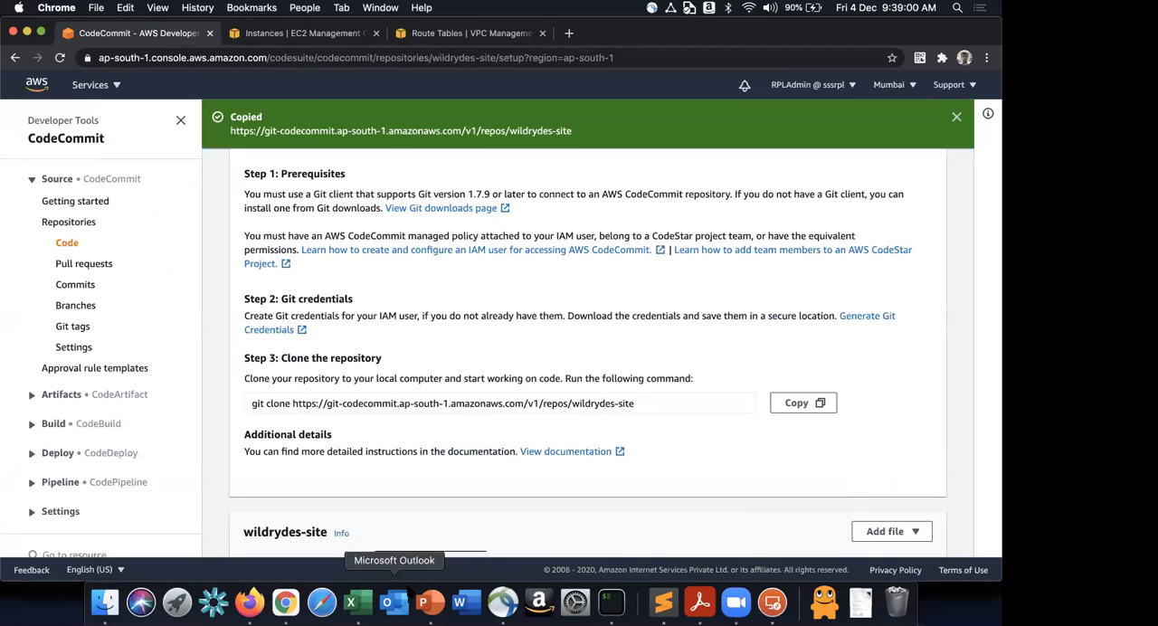
# - Copy the Git user name from the RPLAdmin_codecommit_credentials sheet in Excel and submit it as the clone's username in PuTTY
pyautogui.click(365, 601)
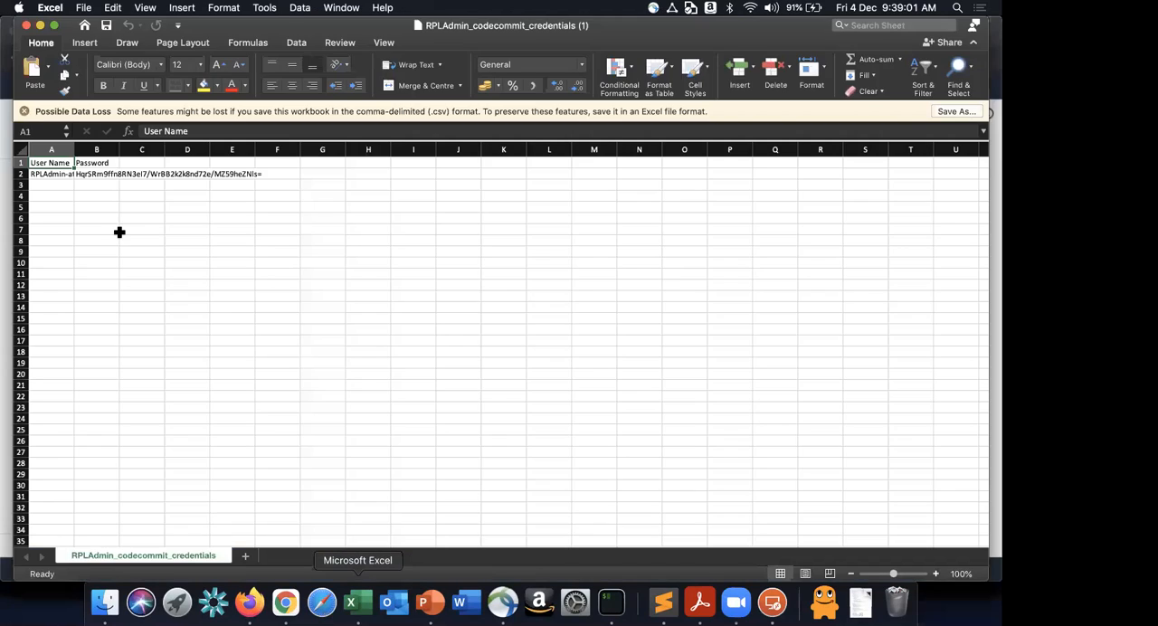
pyautogui.click(76, 190)
pyautogui.press('super+c')
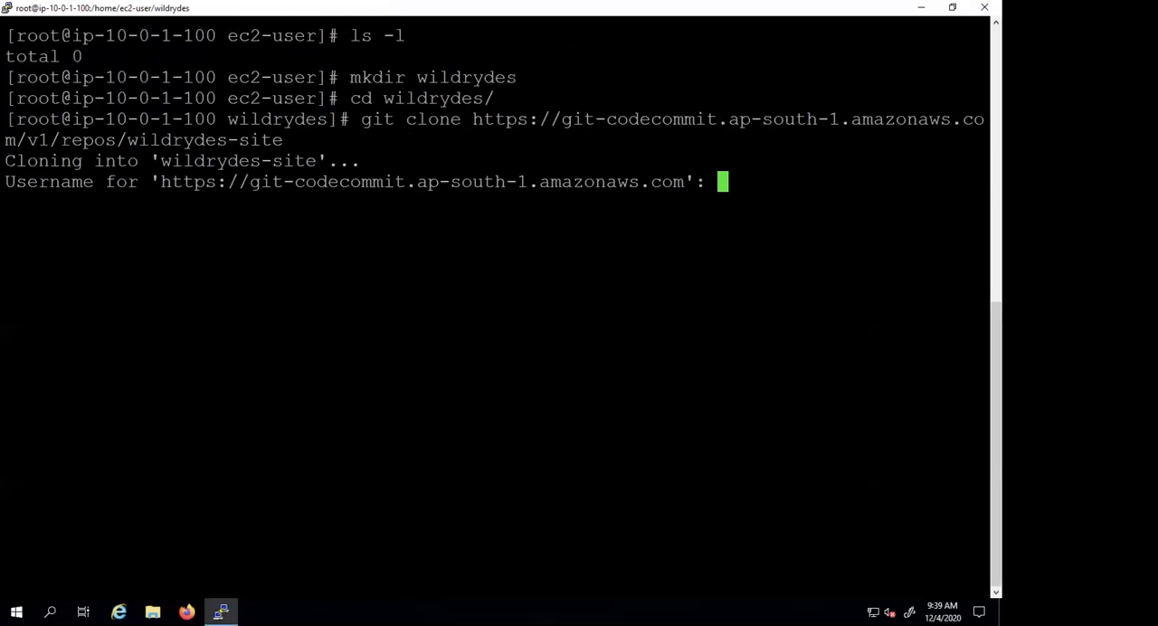
pyautogui.press('shift+Insert')
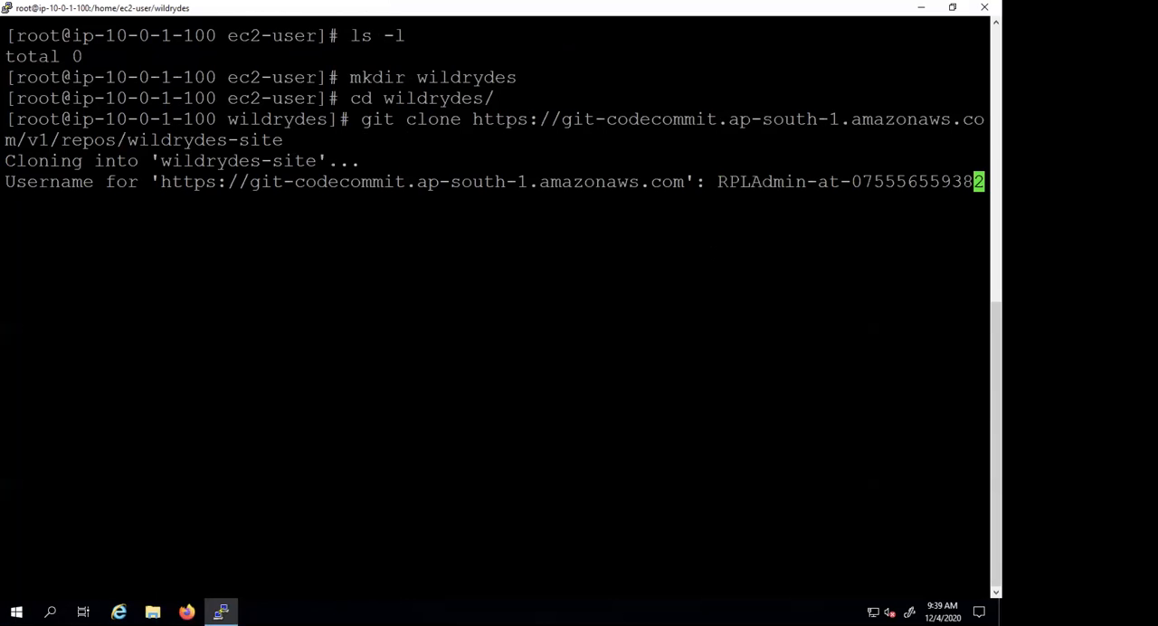
pyautogui.press('Return')
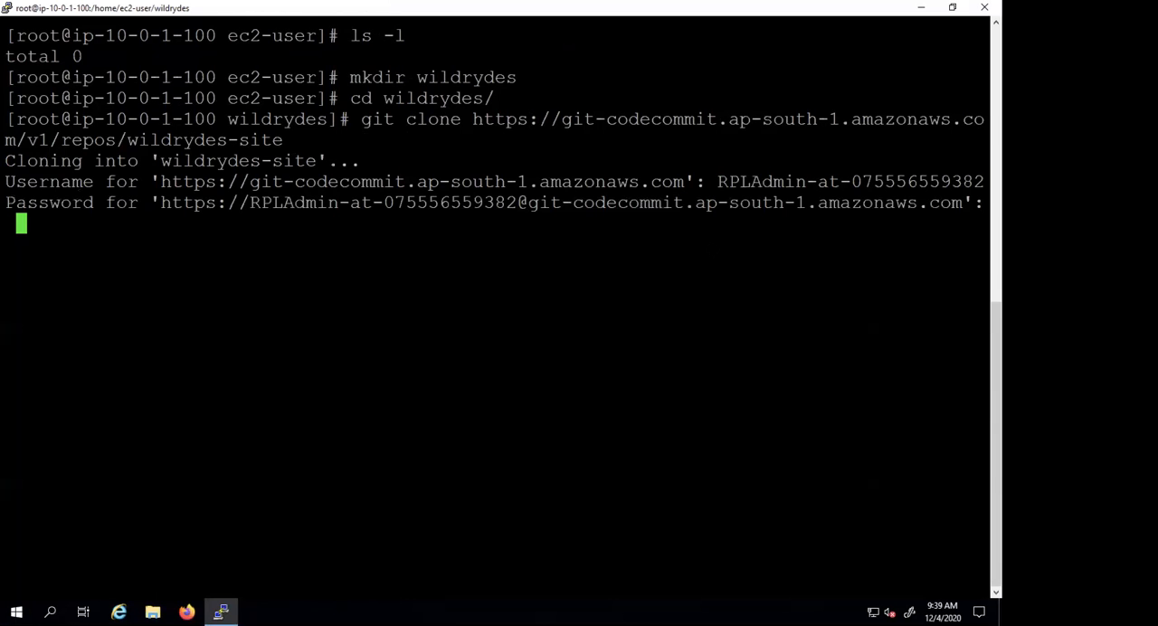
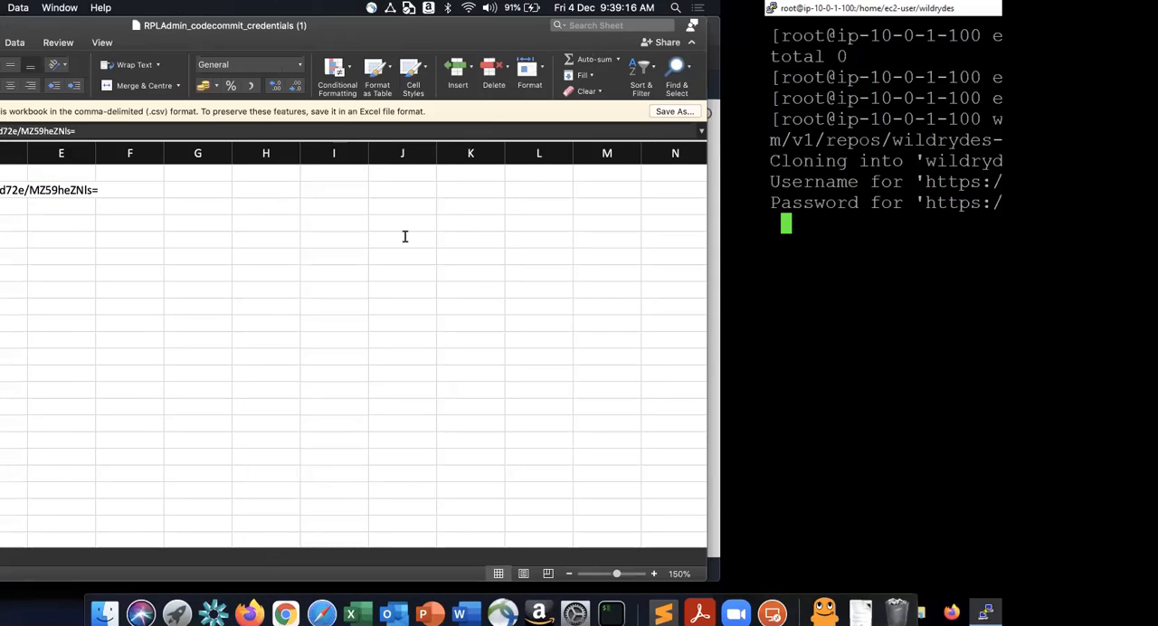
# - Try to submit the copied Git password at the clone's password prompt in the PuTTY session
pyautogui.hotkey('ctrl', 'Right')
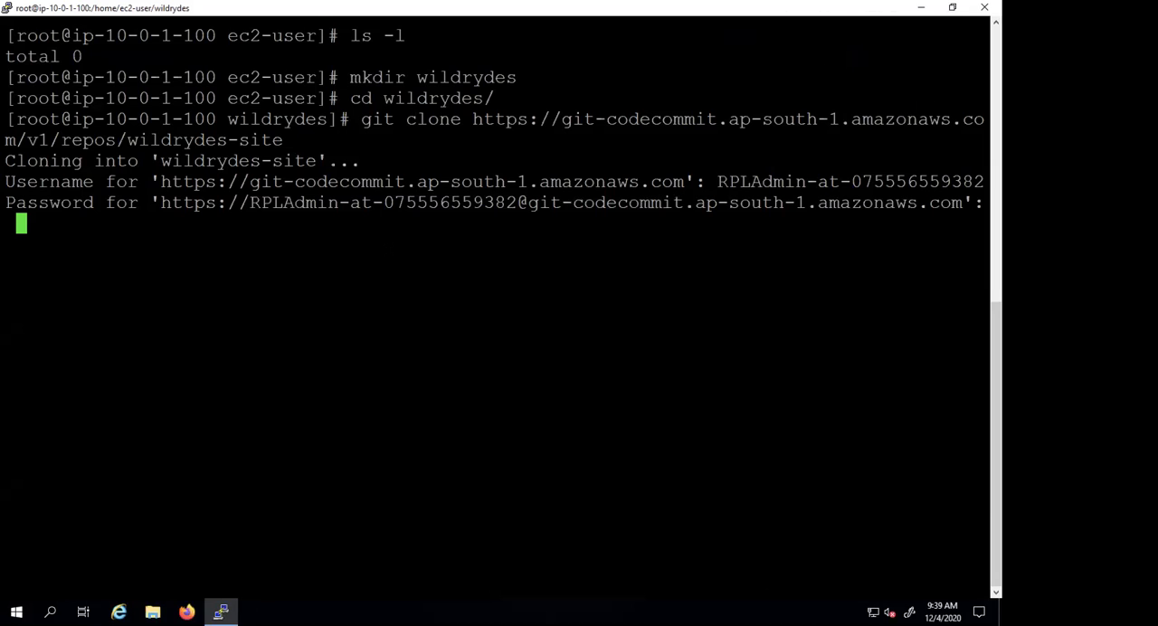
pyautogui.hotkey('ctrl', 'Left')
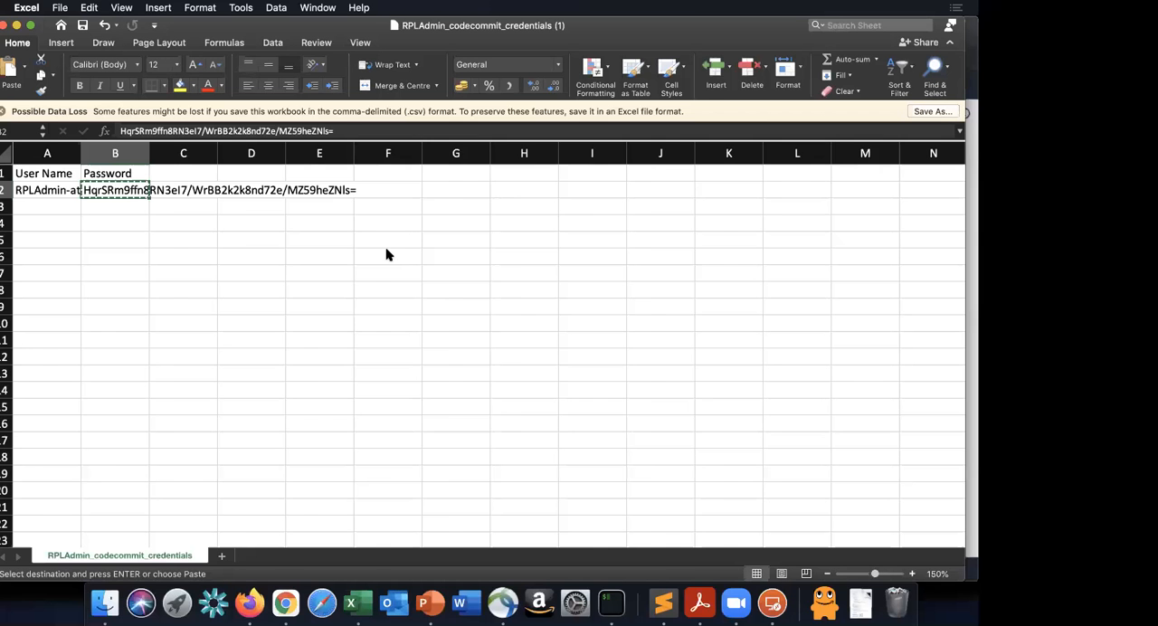
pyautogui.press('super+Tab')
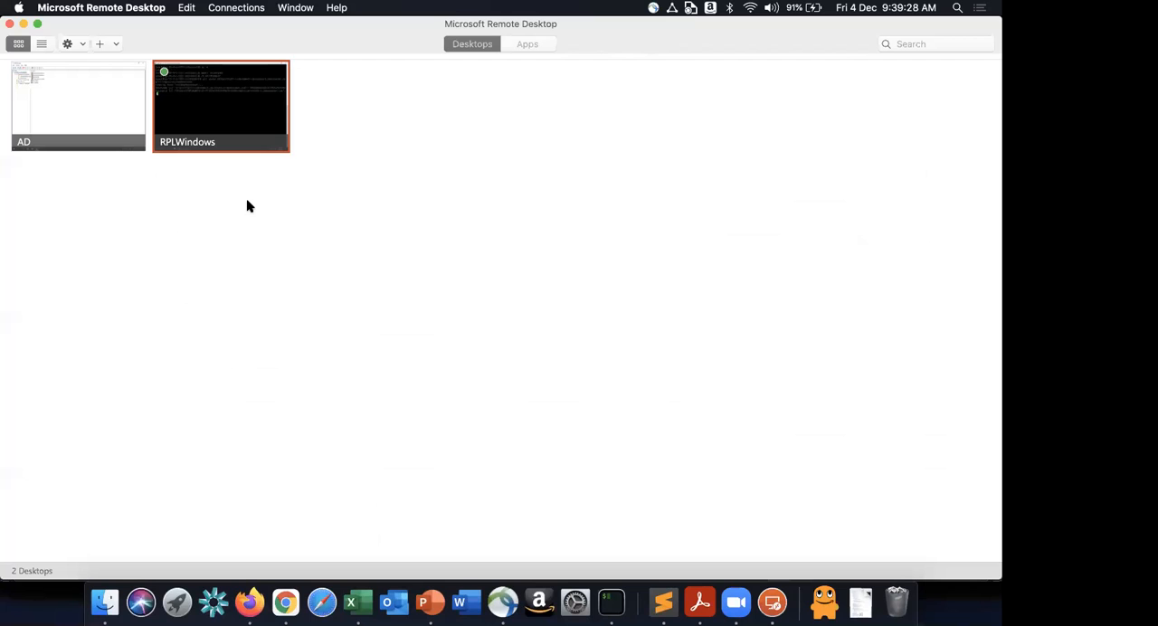
pyautogui.press('super+Tab')
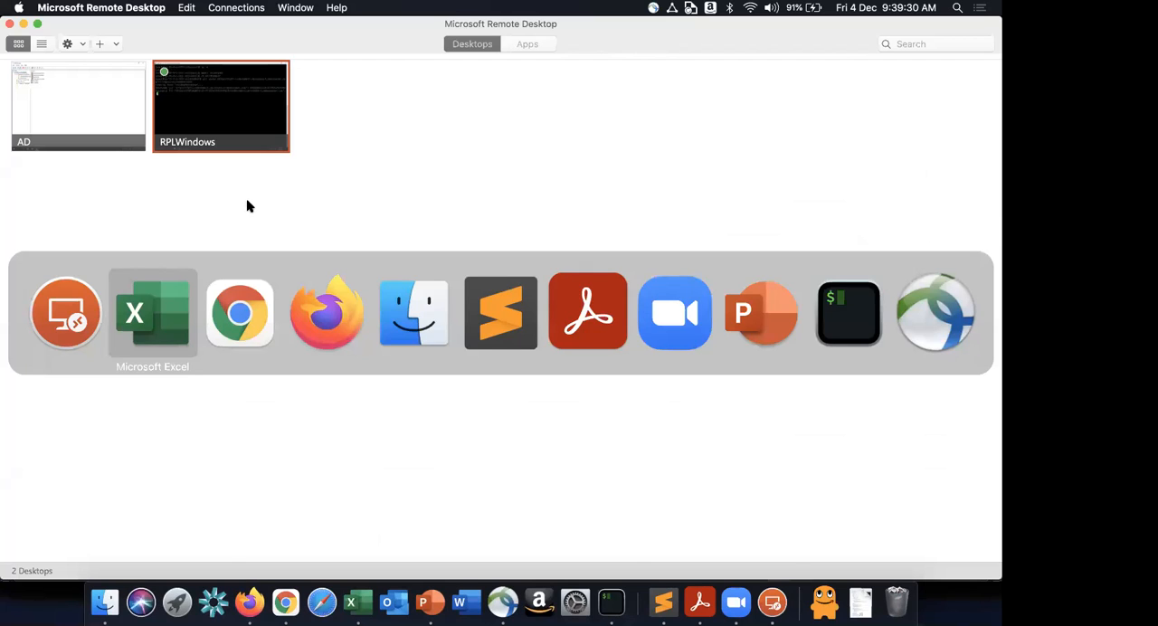
pyautogui.press('super+Tab')
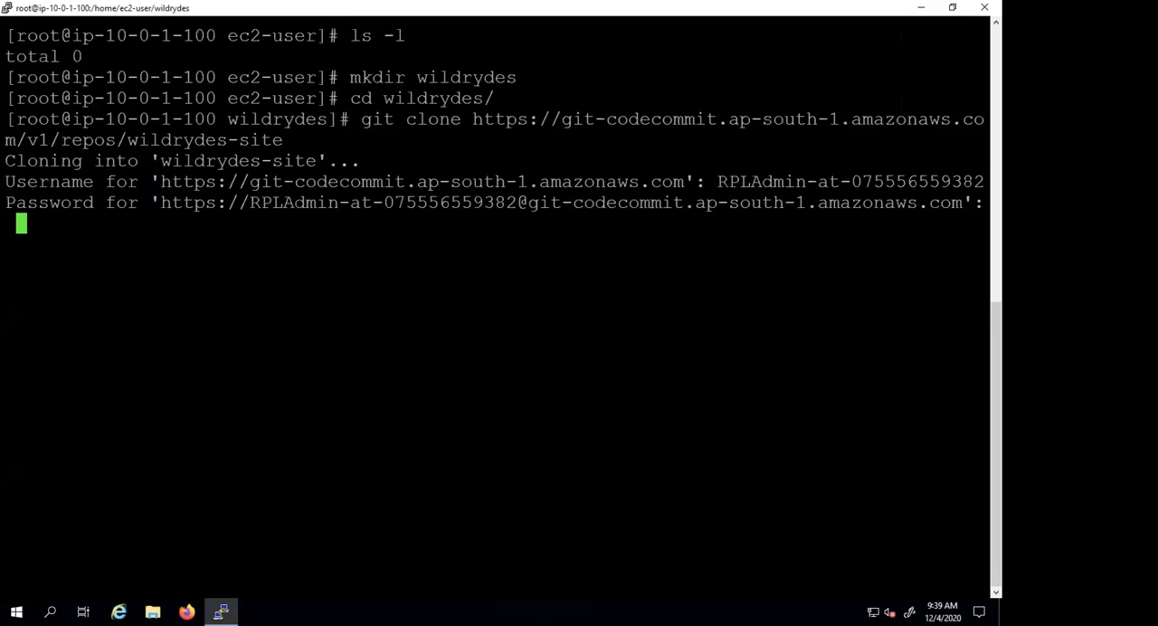
pyautogui.press('Return')
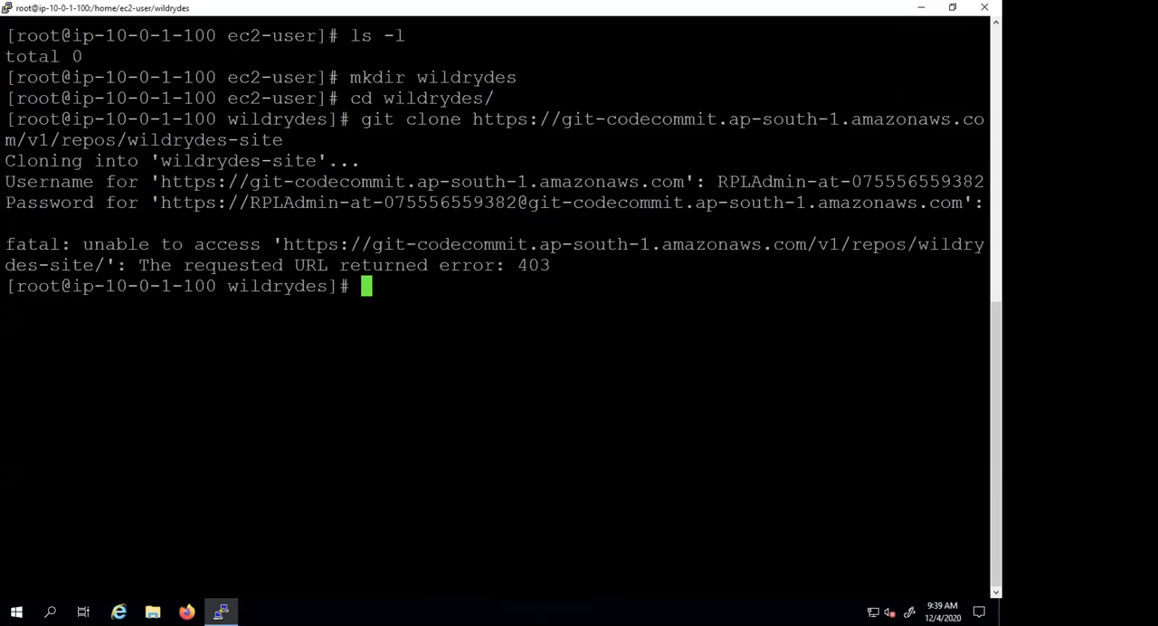
# - Rerun git clone for wildrydes-site and submit the Git user name copied from the Excel credentials sheet as its username
pyautogui.press('Up')
pyautogui.press('Return')
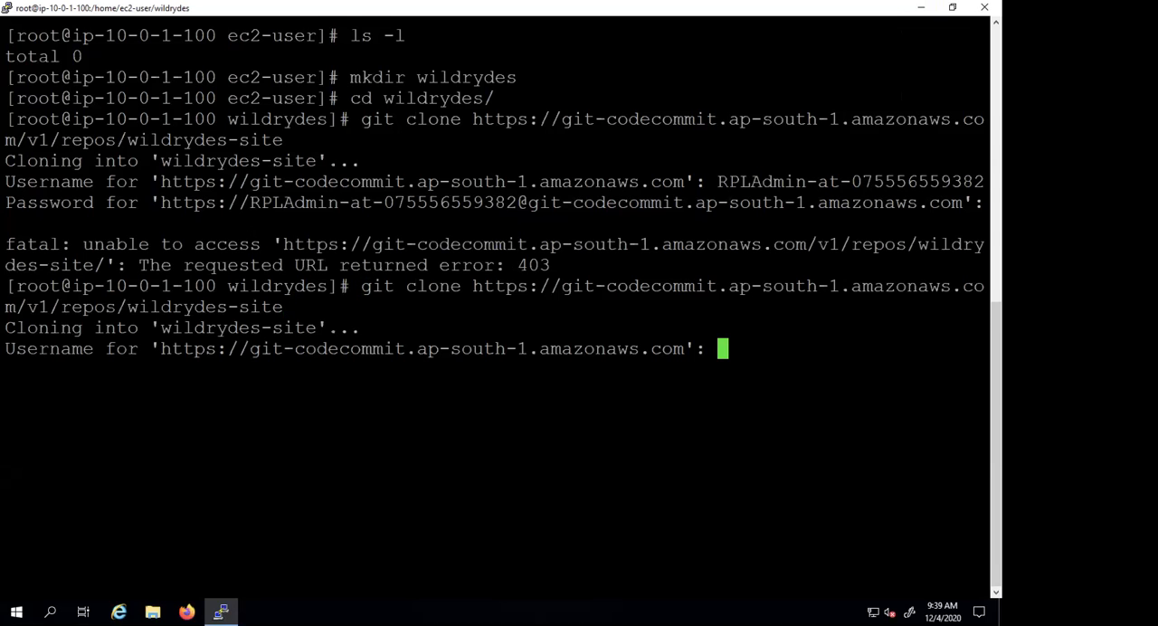
pyautogui.hotkey('ctrl', 'Left')
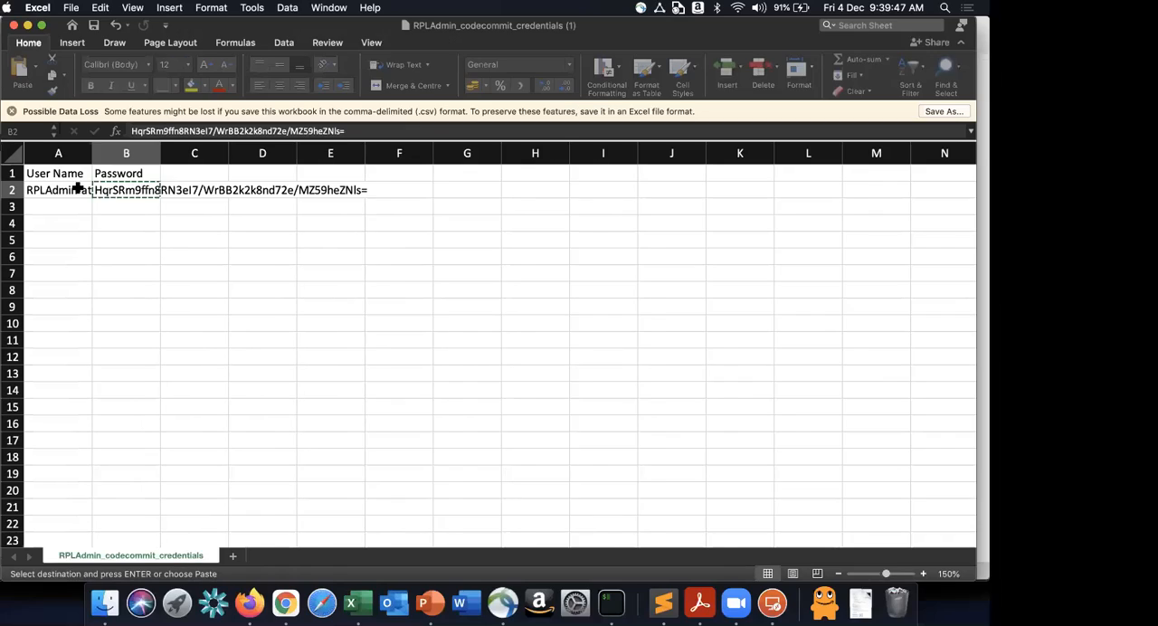
pyautogui.click(80, 185)
pyautogui.press('super+c')
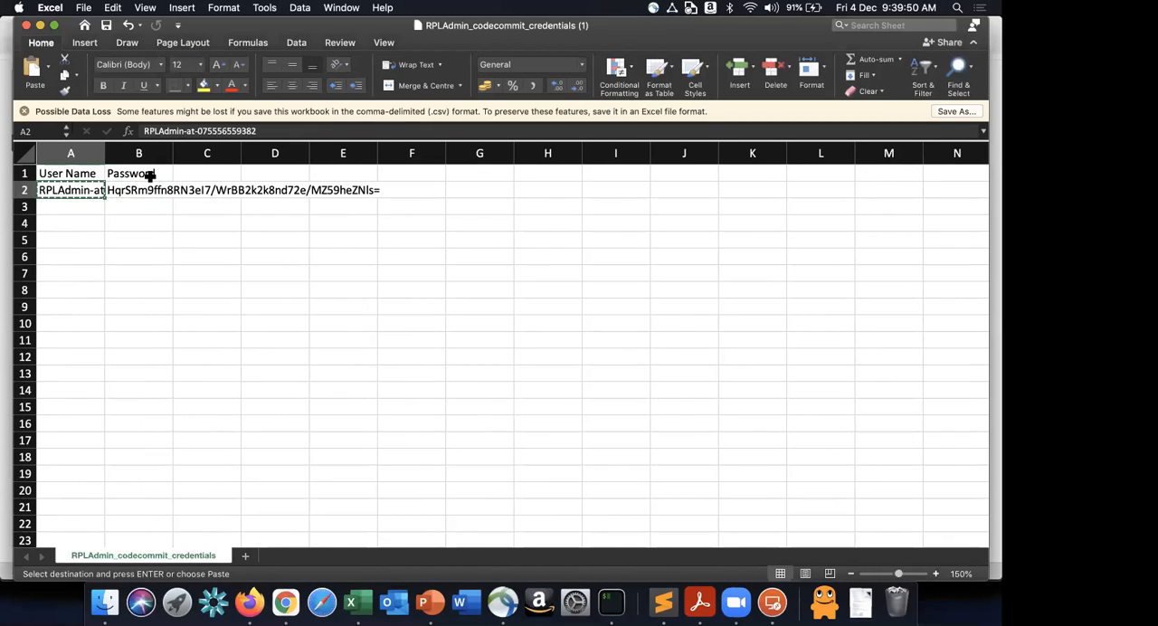
pyautogui.hotkey('ctrl', 'Right')
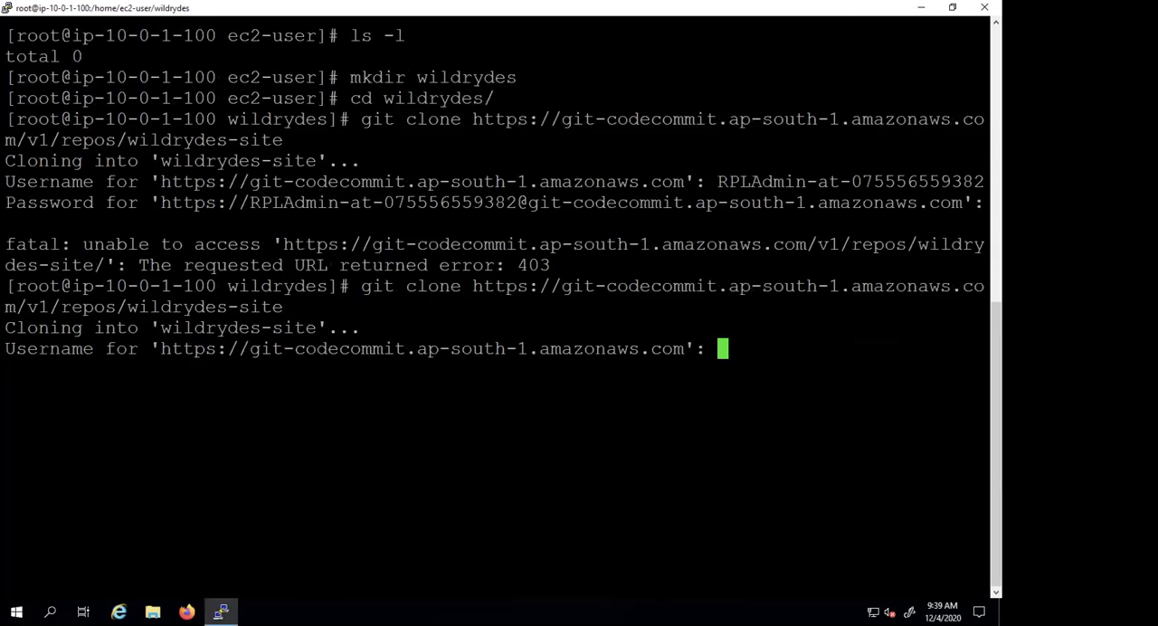
pyautogui.press('super+v')
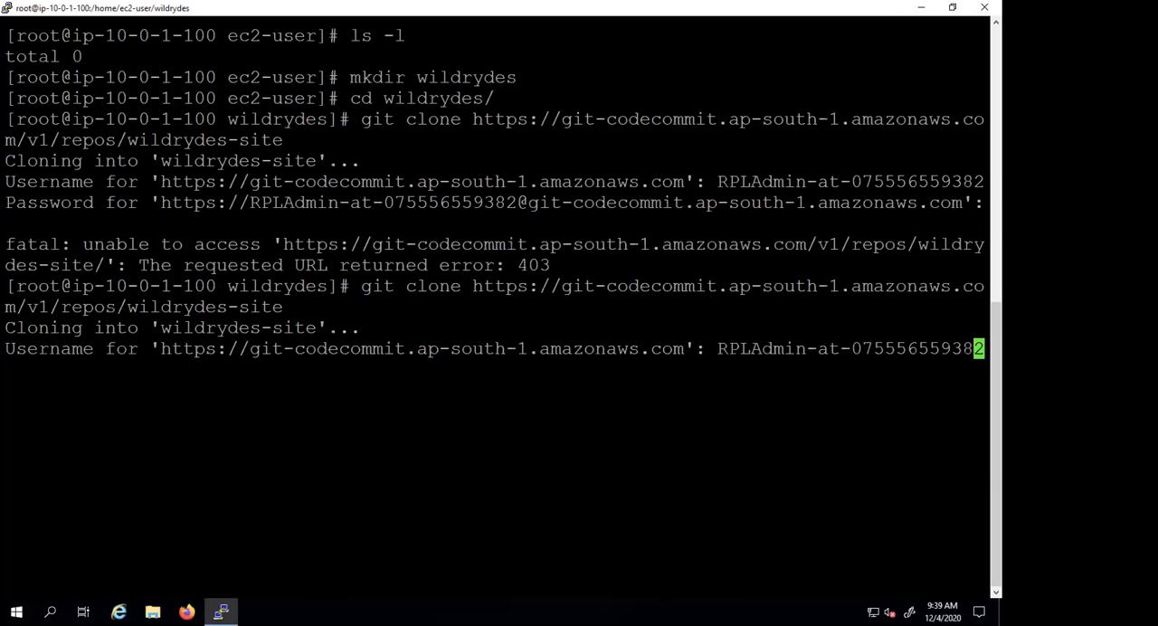
pyautogui.press('Return')
# - Copy the Git password from the Excel credentials sheet and try to enter it at the clone's password prompt in PuTTY
pyautogui.press('super+Tab')
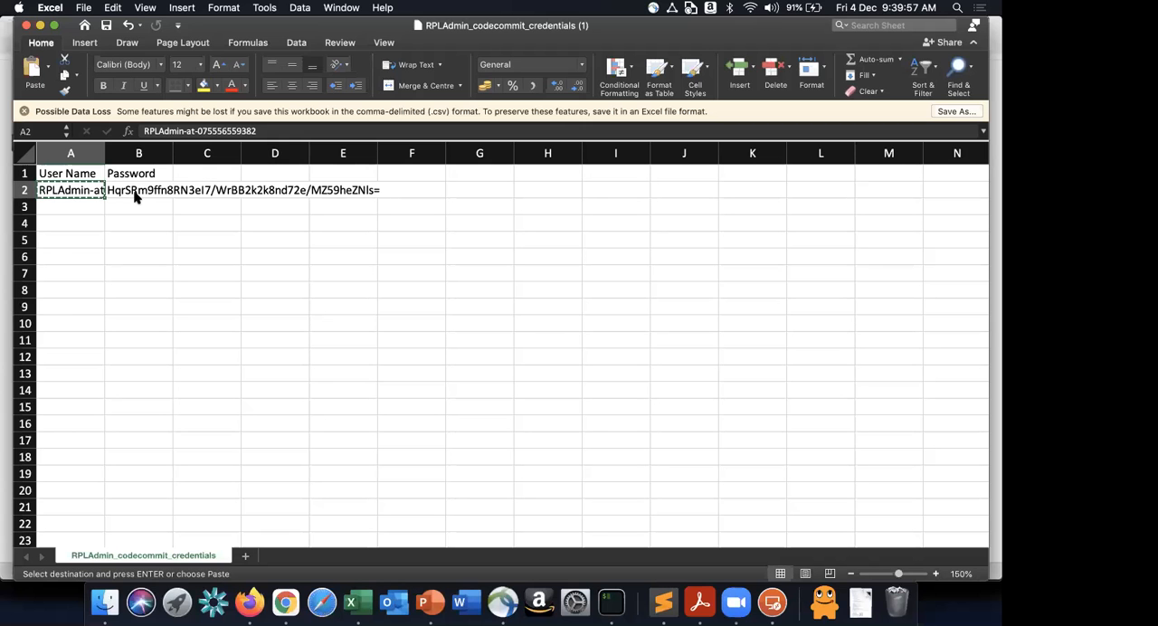
pyautogui.click(134, 196)
pyautogui.press('super+c')
pyautogui.press('super+Tab')
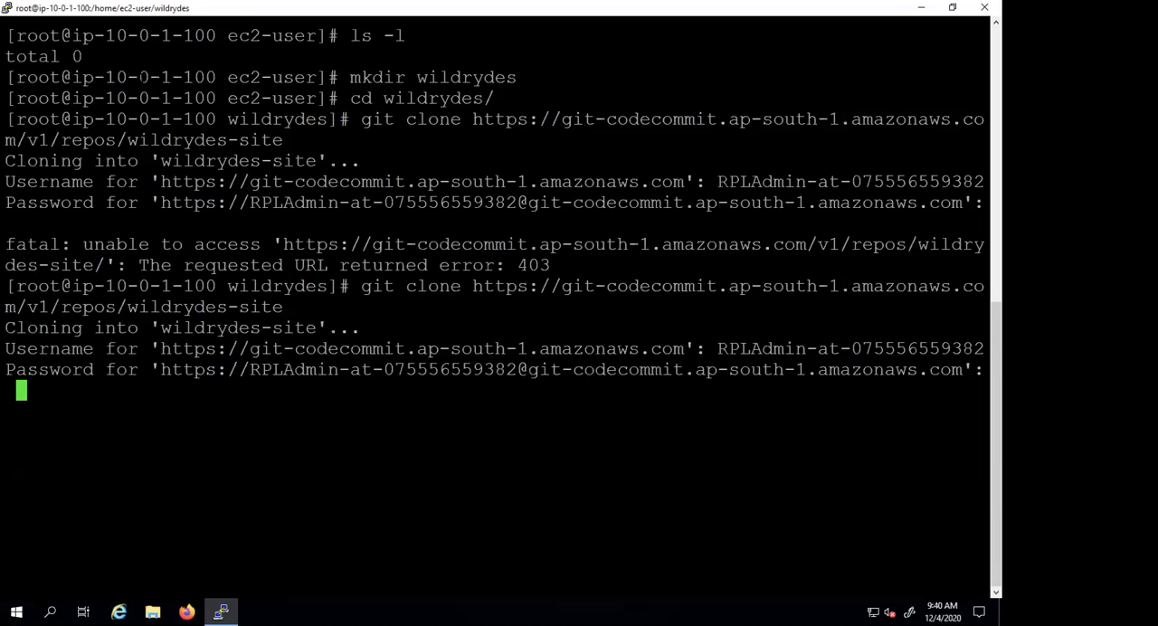
pyautogui.rightClick(143, 8)
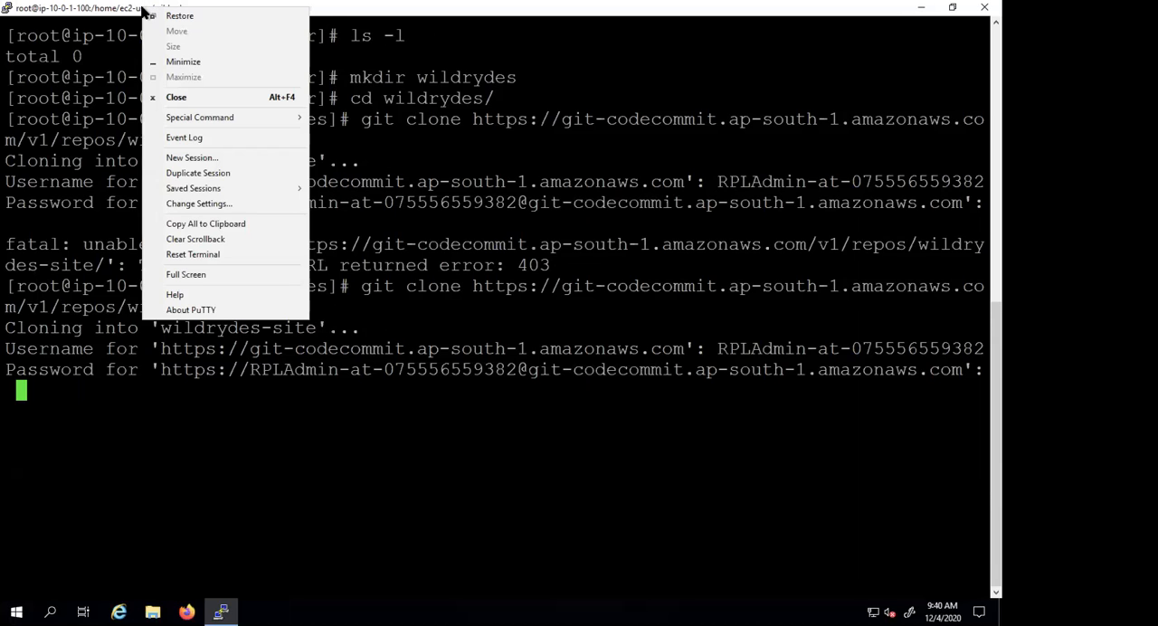
pyautogui.click(177, 401)
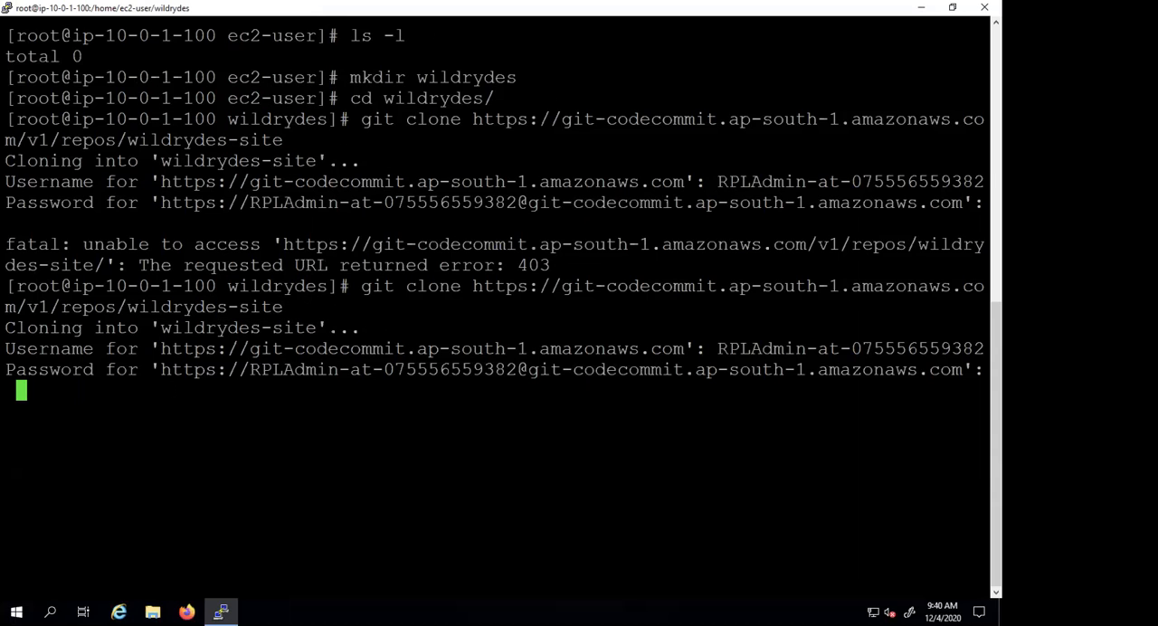
pyautogui.press('Return')
pyautogui.press('shift+Insert')
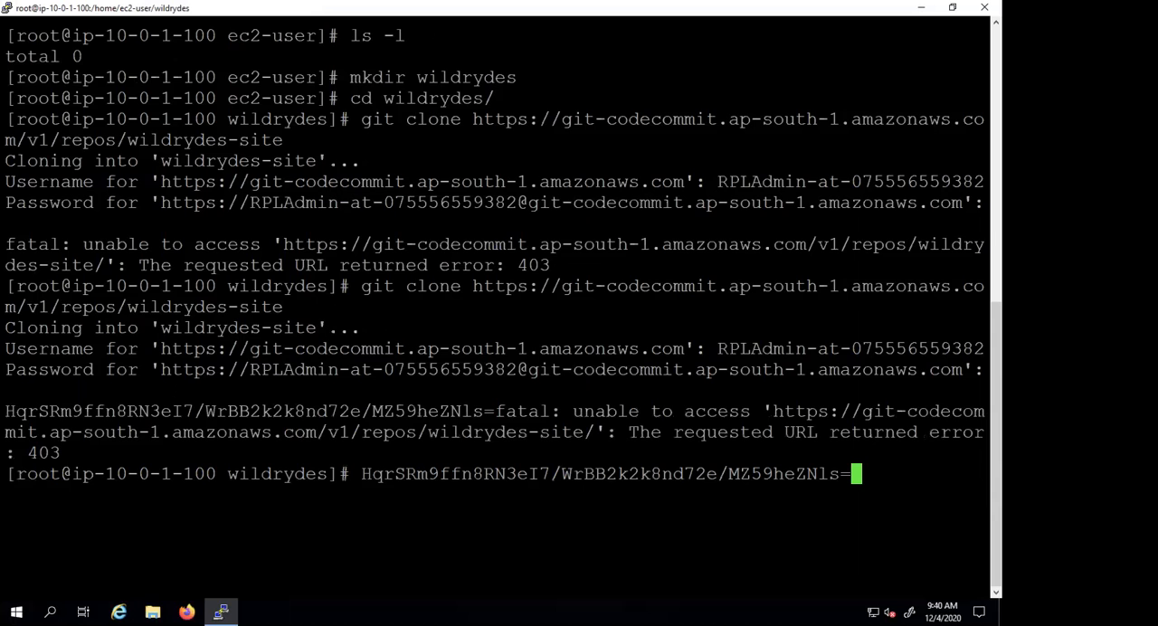
pyautogui.press('Up')
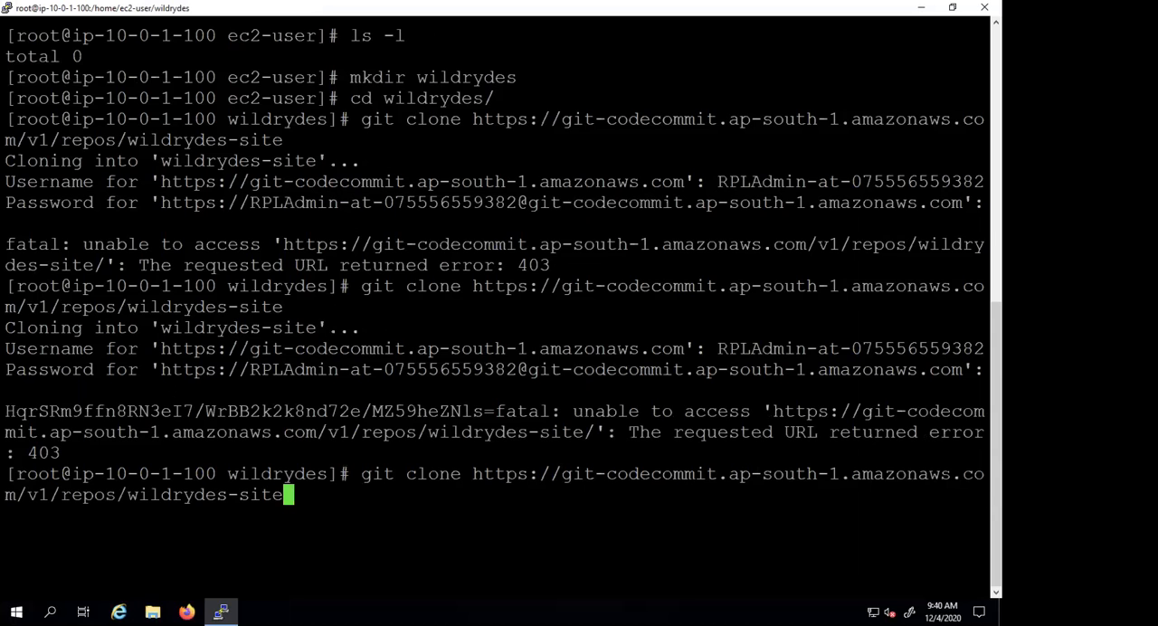
pyautogui.press('Return')
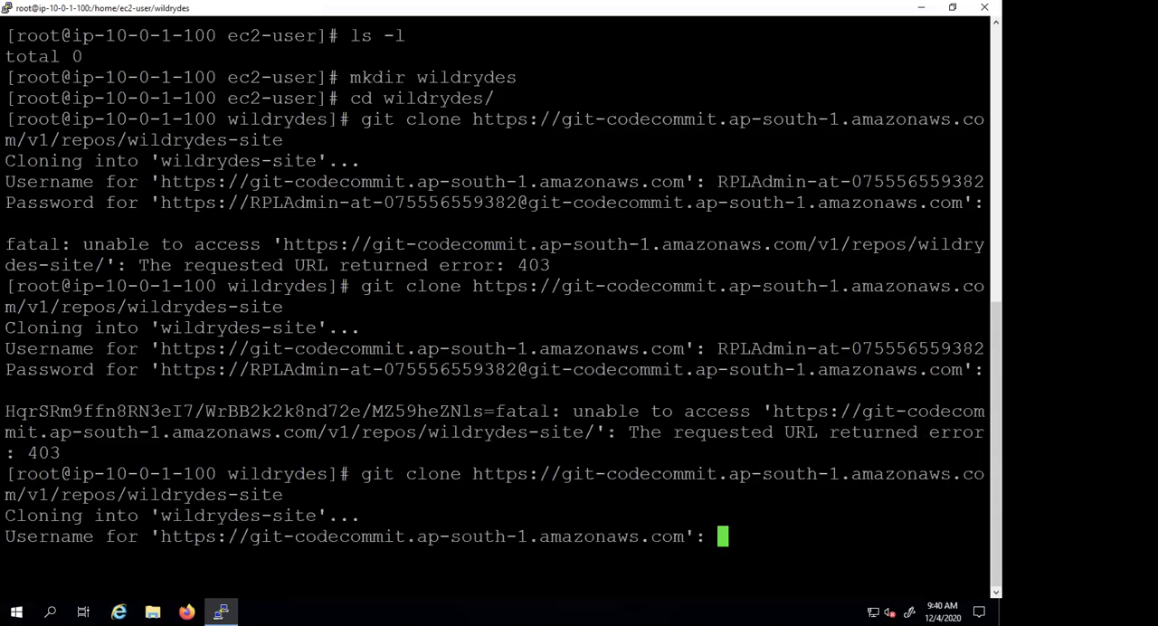
pyautogui.press('Return')
pyautogui.press('Return')
pyautogui.press('Return')
pyautogui.press('Return')
pyautogui.press('Return')
pyautogui.write('clear')
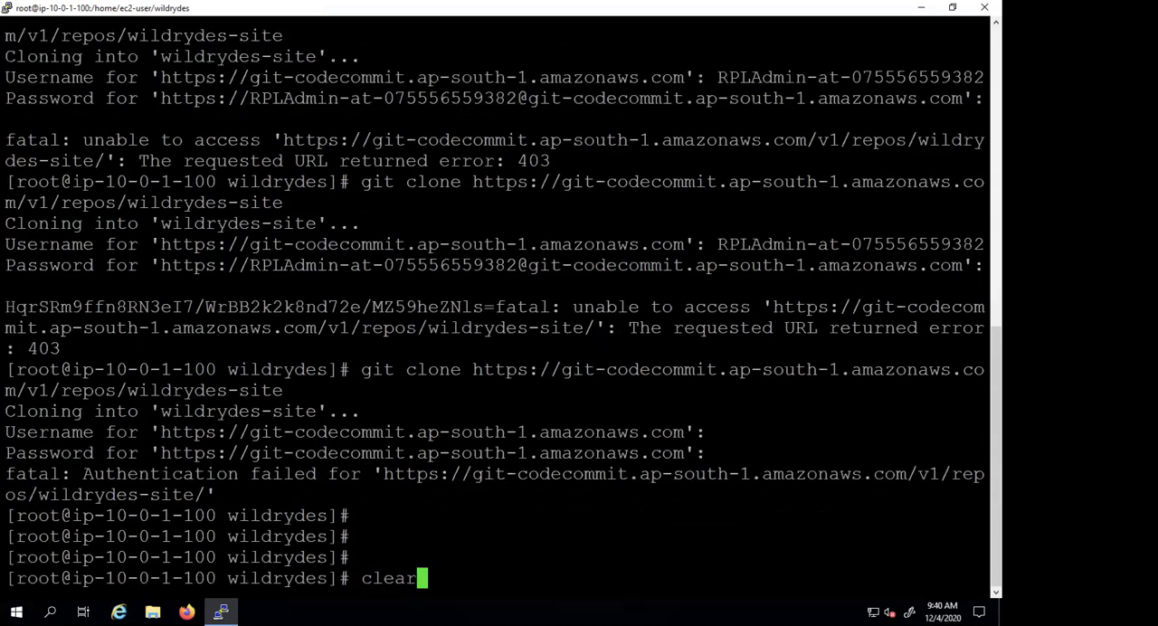
pyautogui.press('Return')
pyautogui.write('clear')
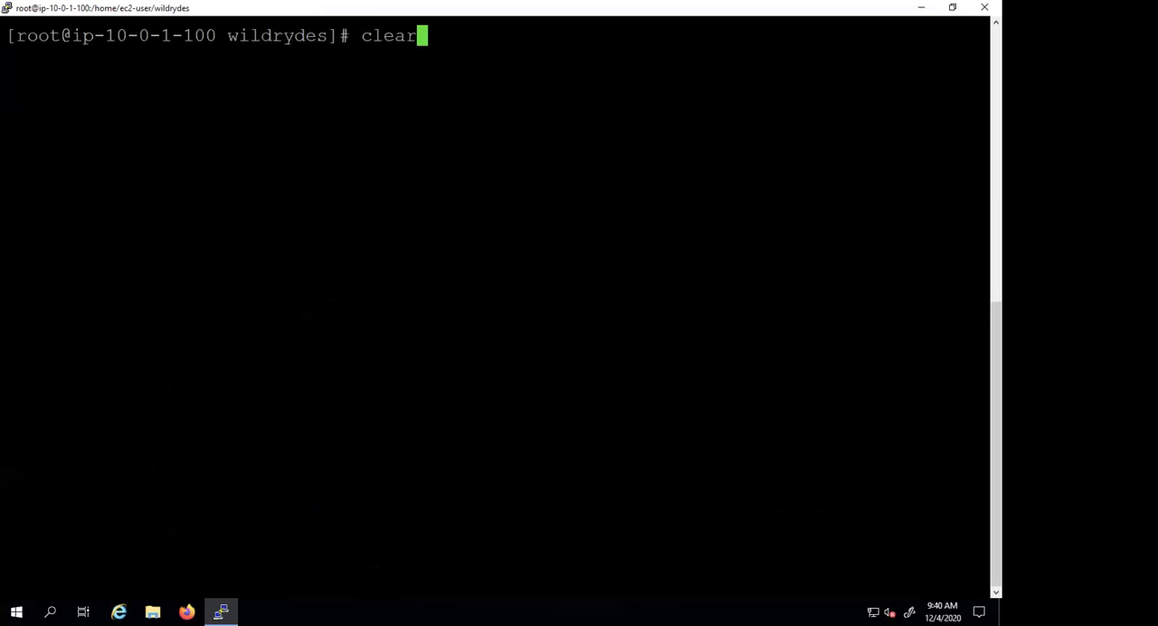
pyautogui.press('Up')
pyautogui.press('Up')
pyautogui.press('Return')
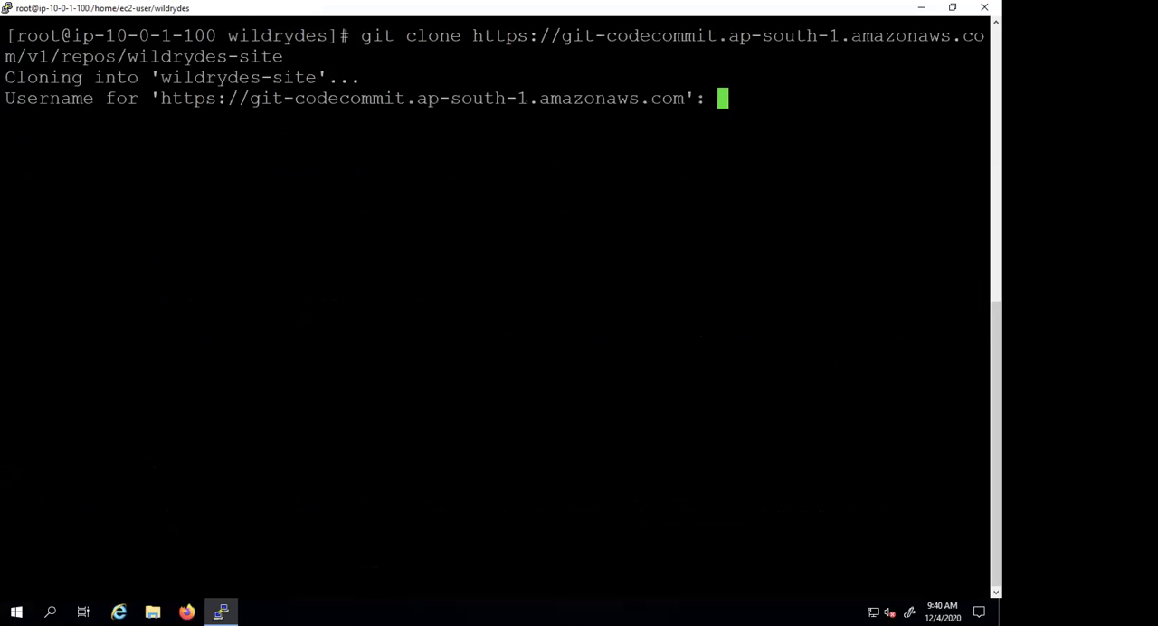
# - Copy the Git user name from the Excel credentials sheet and submit it at the clone's username prompt in PuTTY
pyautogui.hotkey('ctrl', 'Left')
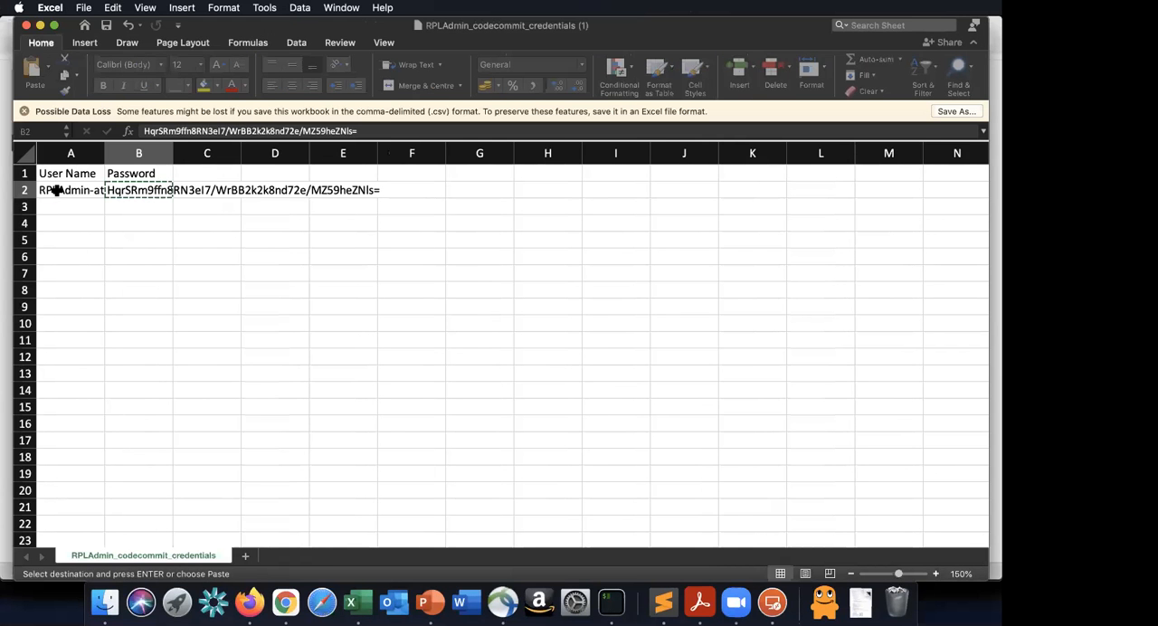
pyautogui.click(56, 190)
pyautogui.press('super+c')
pyautogui.hotkey('ctrl', 'Right')
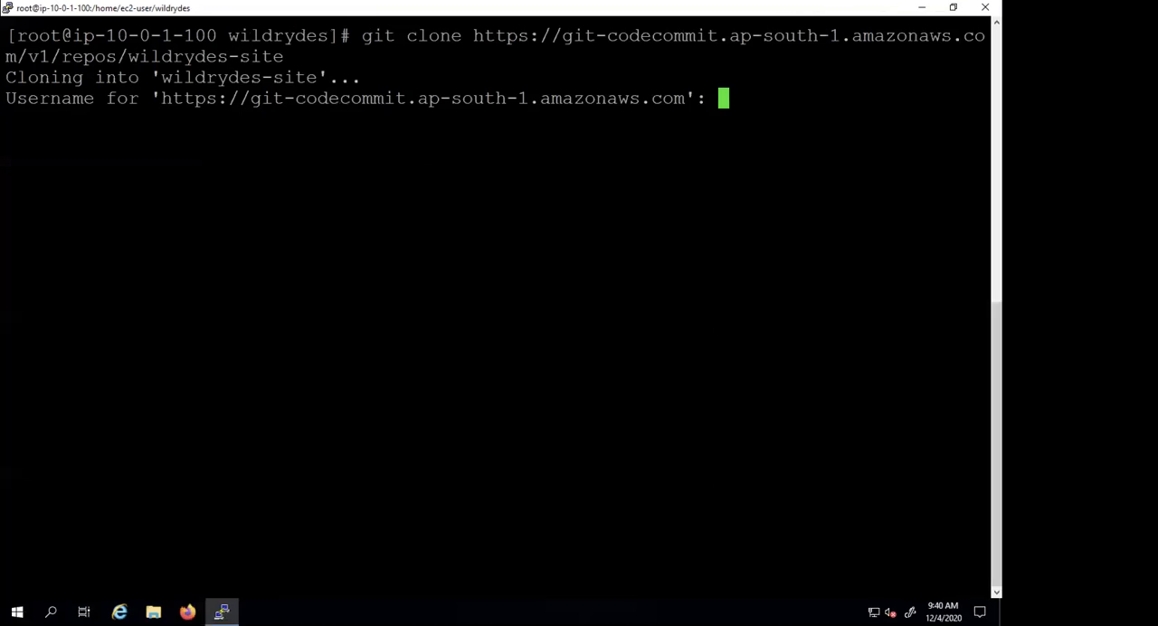
pyautogui.press('shift+Insert')
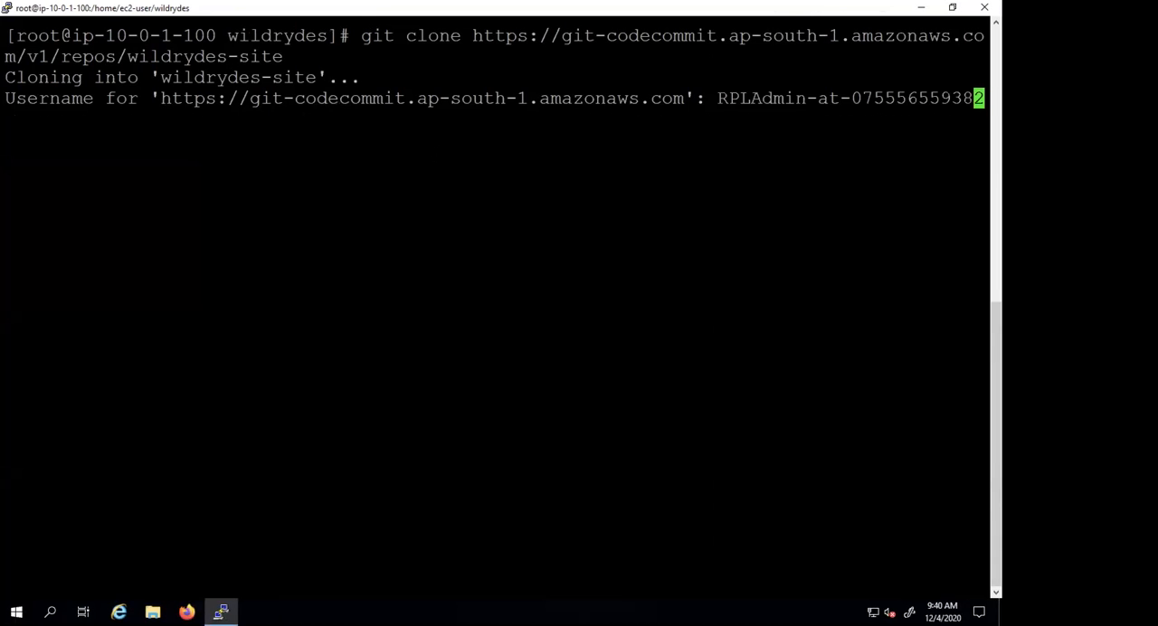
pyautogui.press('Return')
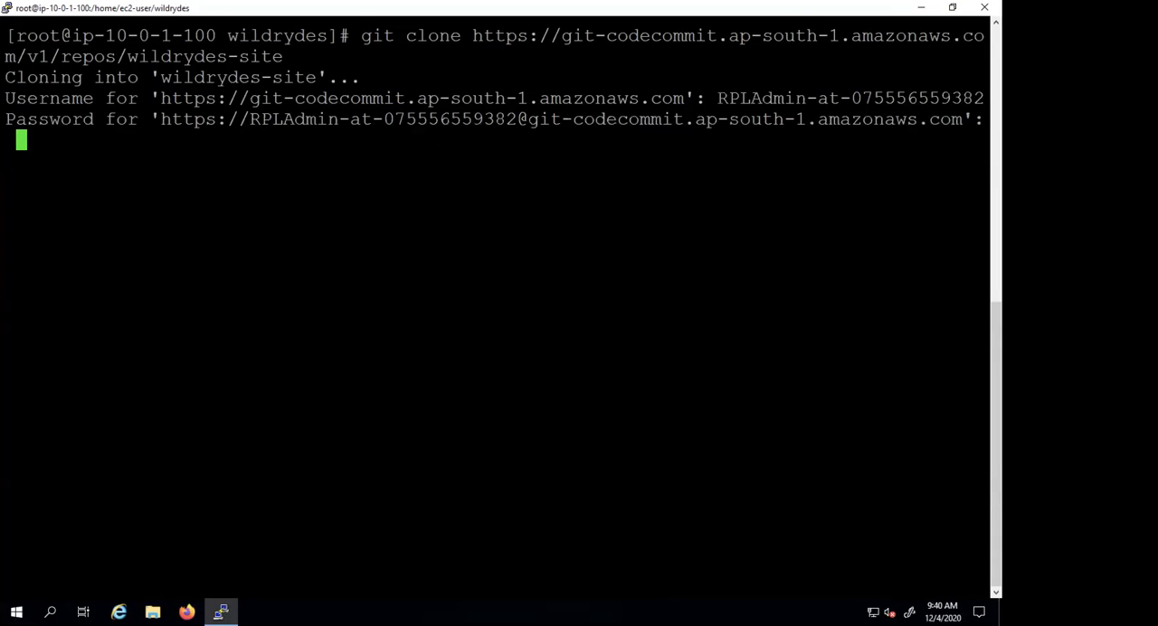
# - Copy the Git password from the Excel credentials sheet and paste it into a new Notepad document on the remote desktop
pyautogui.hotkey('ctrl', 'Left')
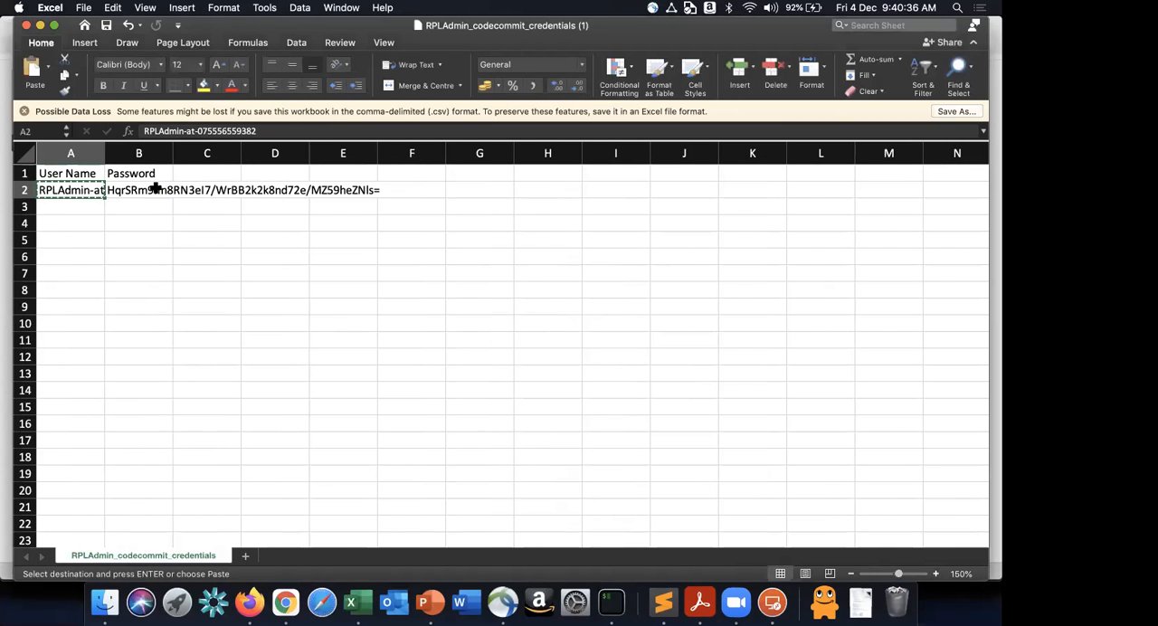
pyautogui.click(156, 189)
pyautogui.press('super+c')
pyautogui.hotkey('ctrl', 'Right')
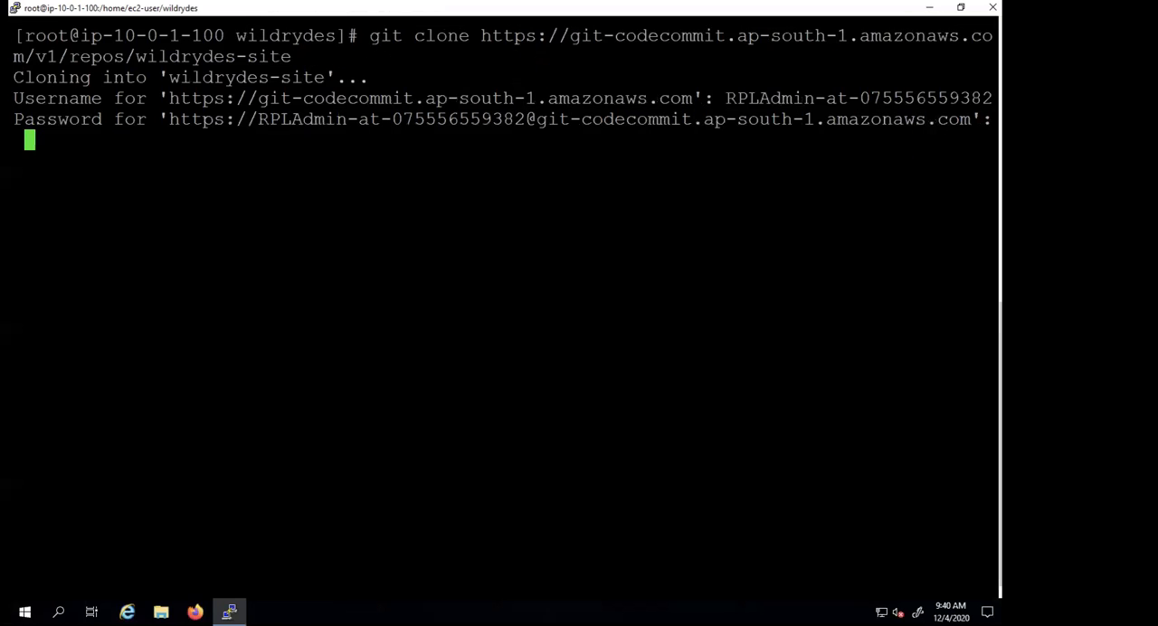
pyautogui.press('super')
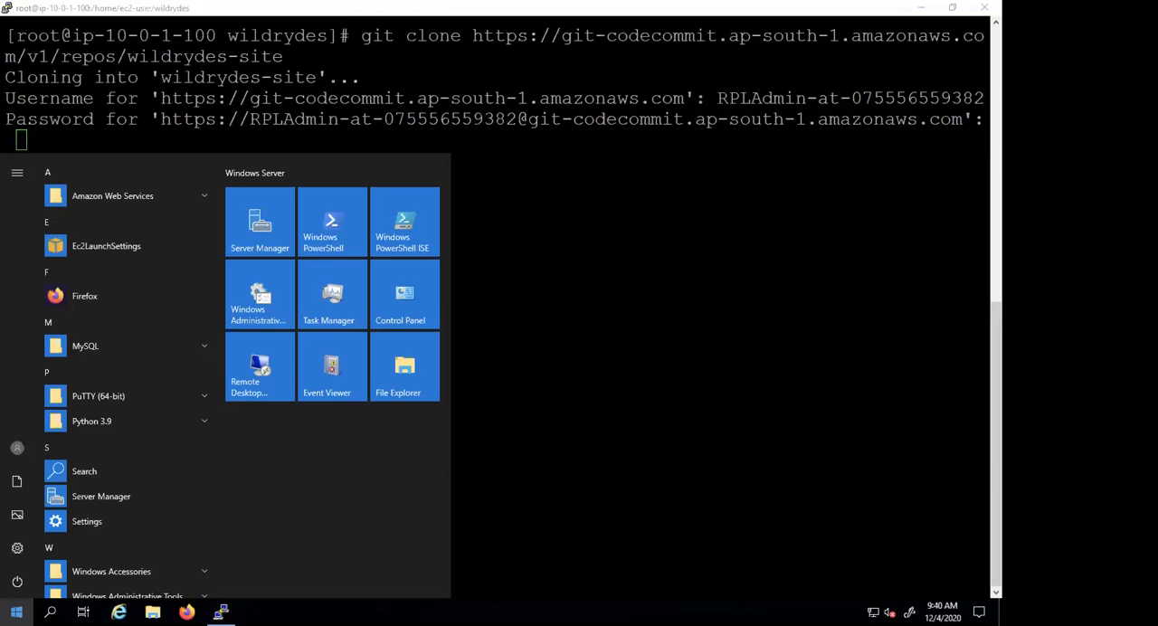
pyautogui.write('notepad')
pyautogui.press('Return')
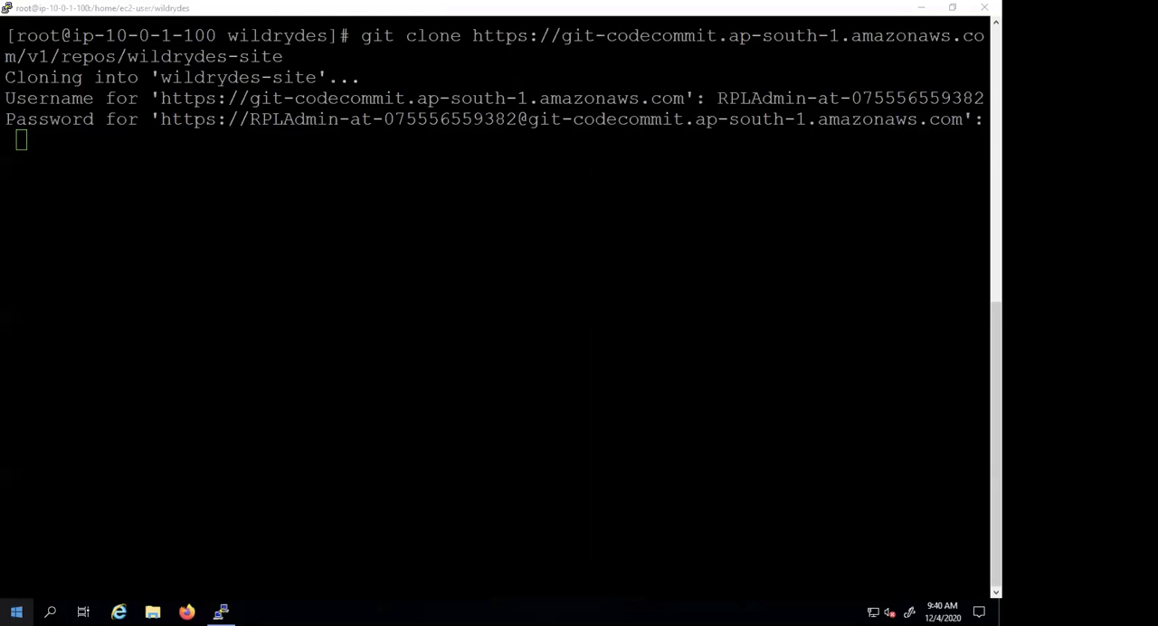
pyautogui.hotkey('ctrl', 'v')
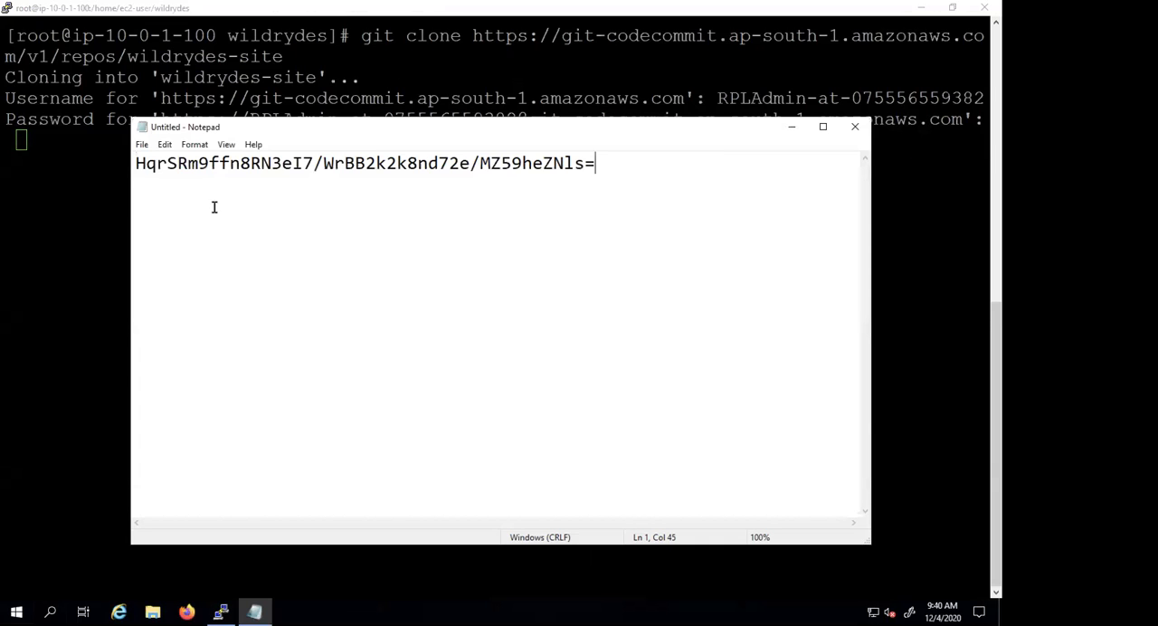
# - Copy the Git password from Notepad and submit it at the clone's password prompt in PuTTY
pyautogui.keyDown('shift'); pyautogui.click(135, 164); pyautogui.keyUp('shift')
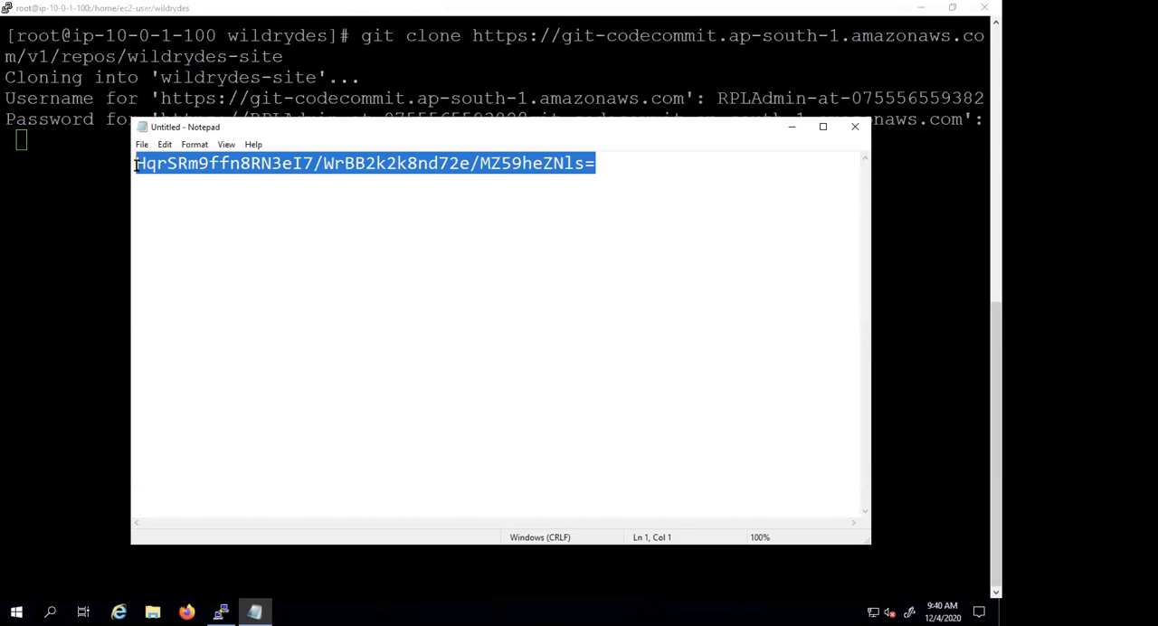
pyautogui.hotkey('alt', 'Tab')
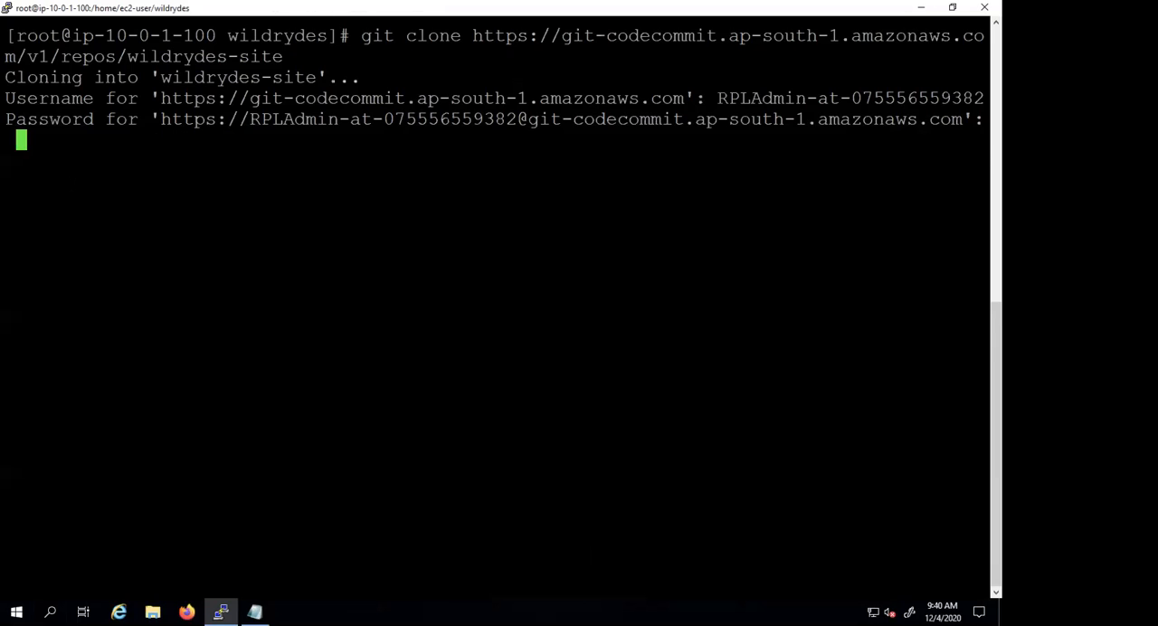
pyautogui.press('Return')
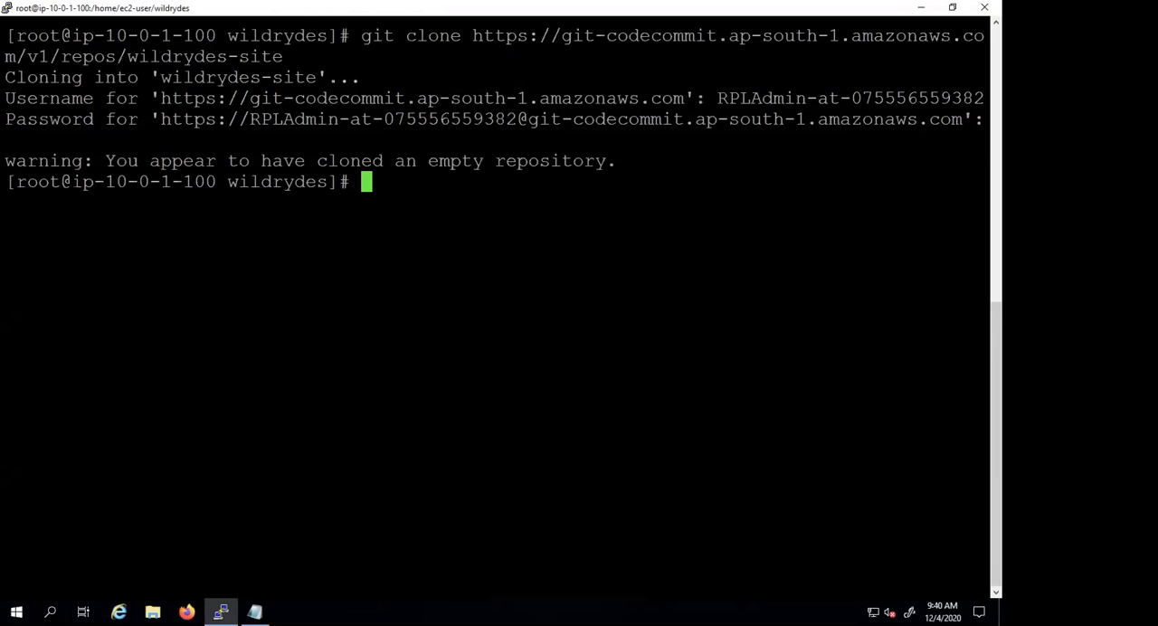
# - List the wildrydes directory's contents in long format with ls -l, and switch back to Excel
pyautogui.write('ls -l')
pyautogui.press('Return')
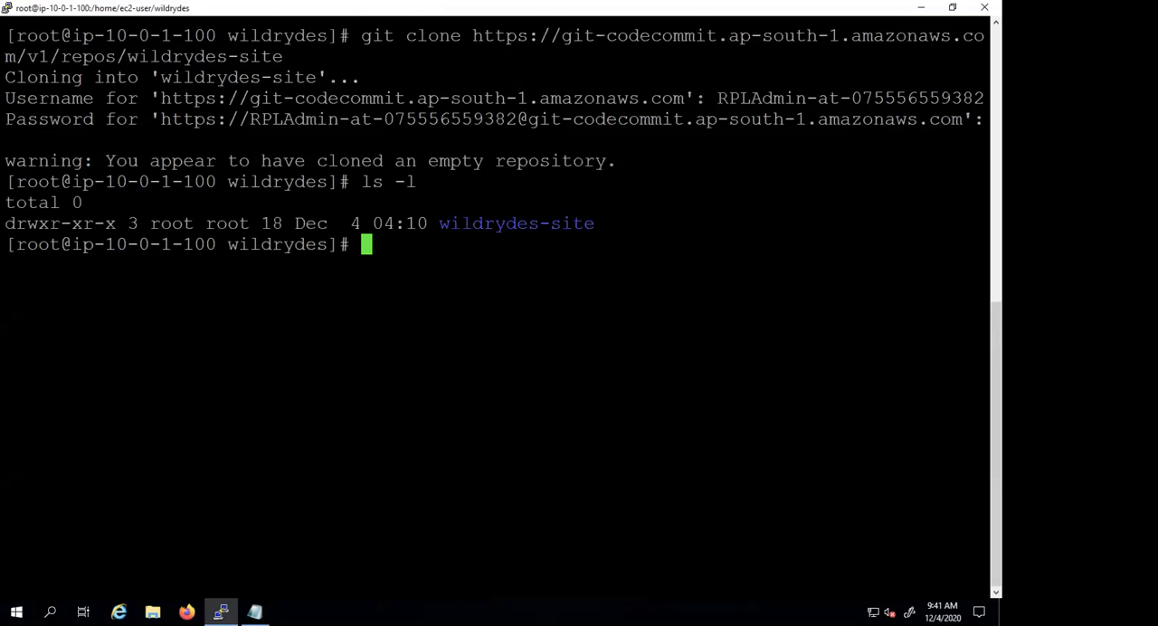
pyautogui.hotkey('ctrl', 'Left')
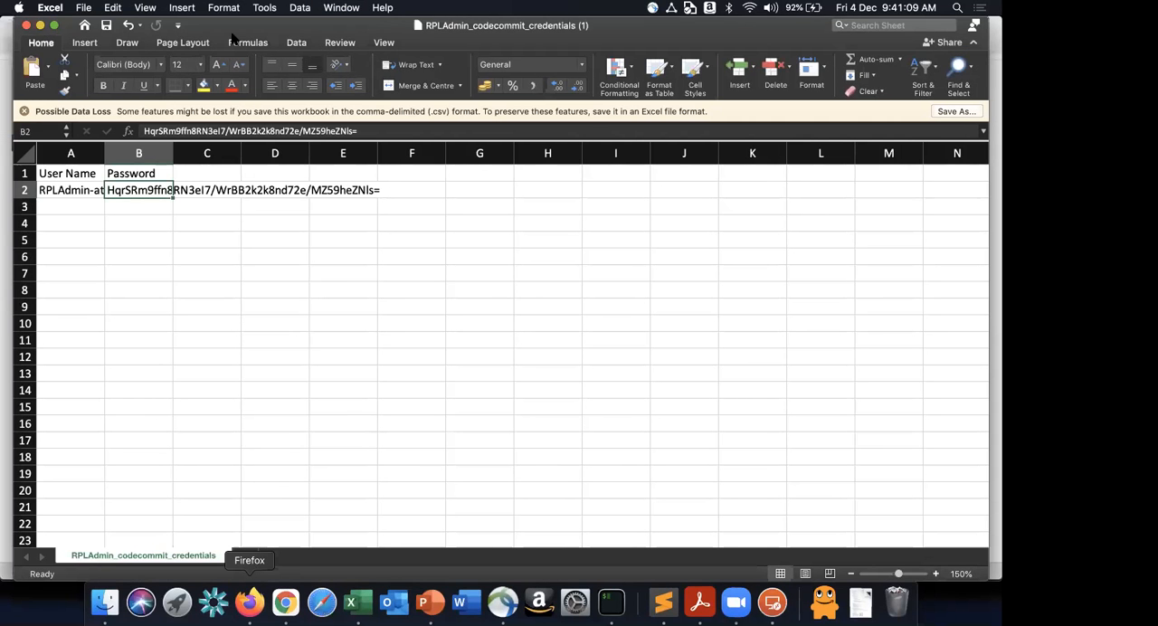
# - Switch to the CodeCommit console in Chrome and check the file listing of the wildrydes-site repository
pyautogui.click(250, 601)
pyautogui.press('super+Tab')
pyautogui.press('super+Tab')
pyautogui.press('super+Tab')
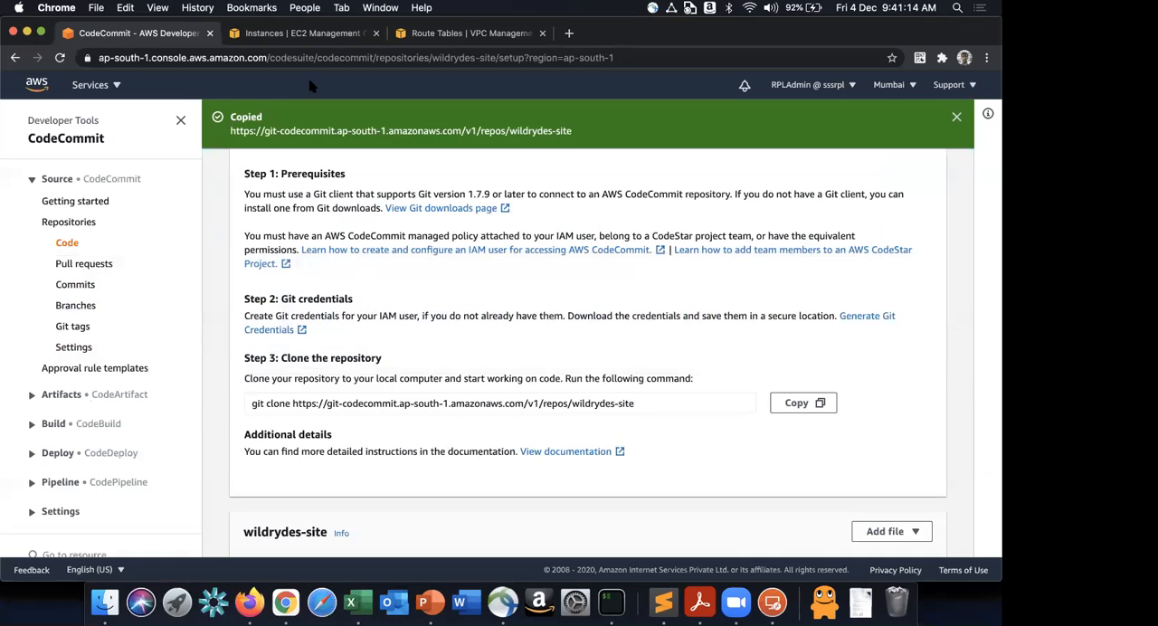
pyautogui.scroll(-3, 425, 380)
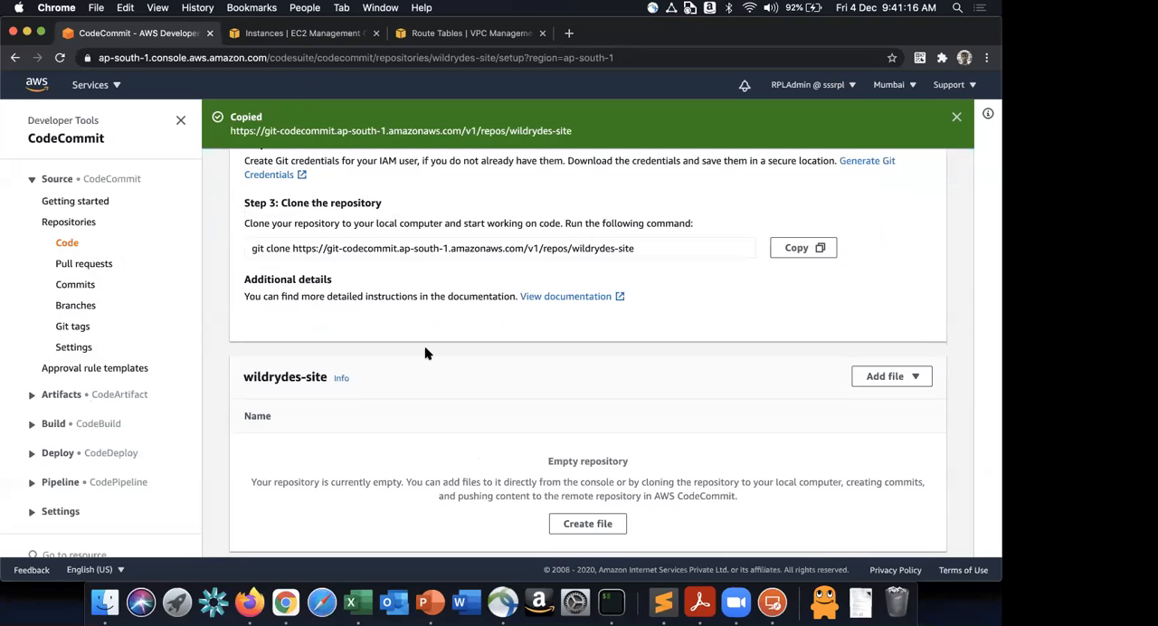
# - Return to the tutorial in Firefox, review the end of the git clone instructions, and expand Step 3: Populate the Git repository
pyautogui.press('super+Tab')
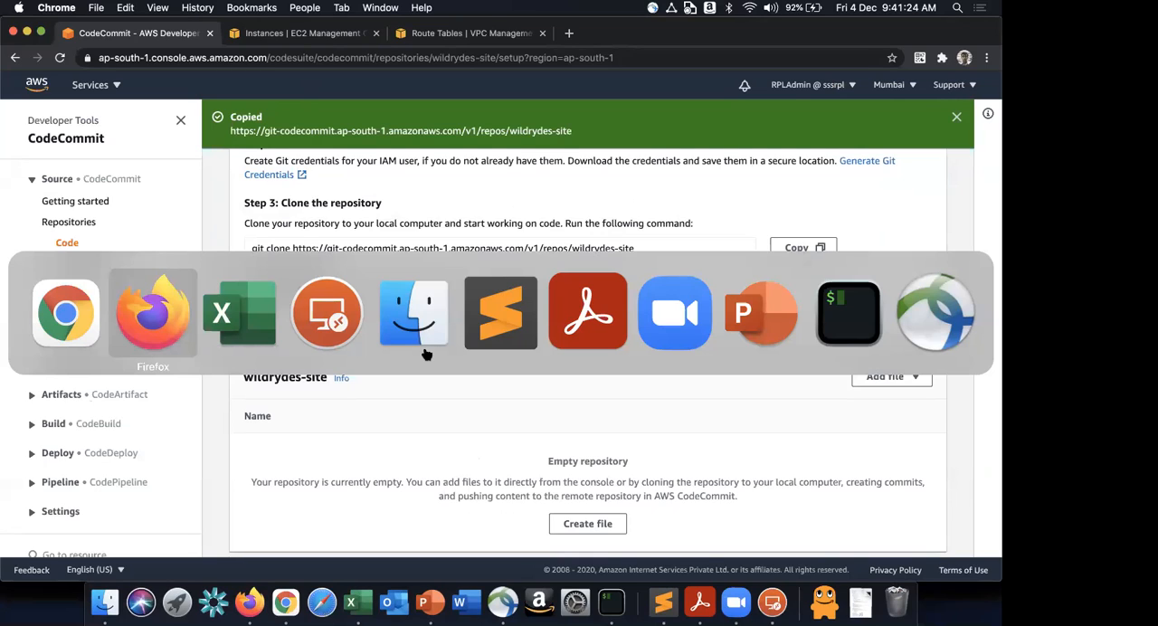
pyautogui.press('super+Tab')
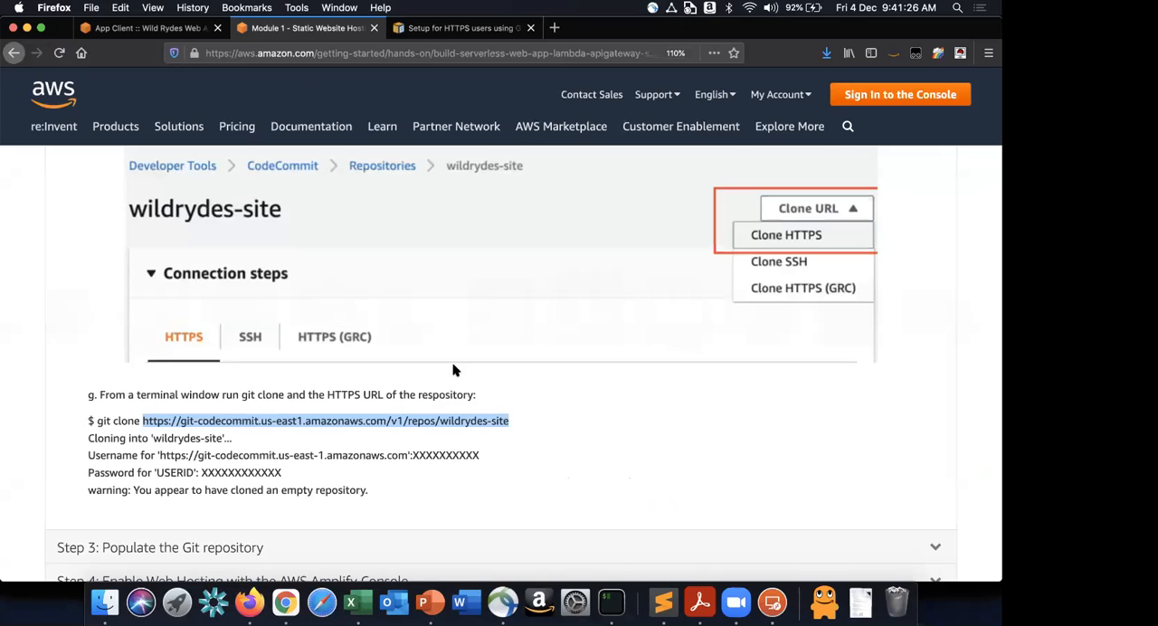
pyautogui.scroll(-2, 454, 369)
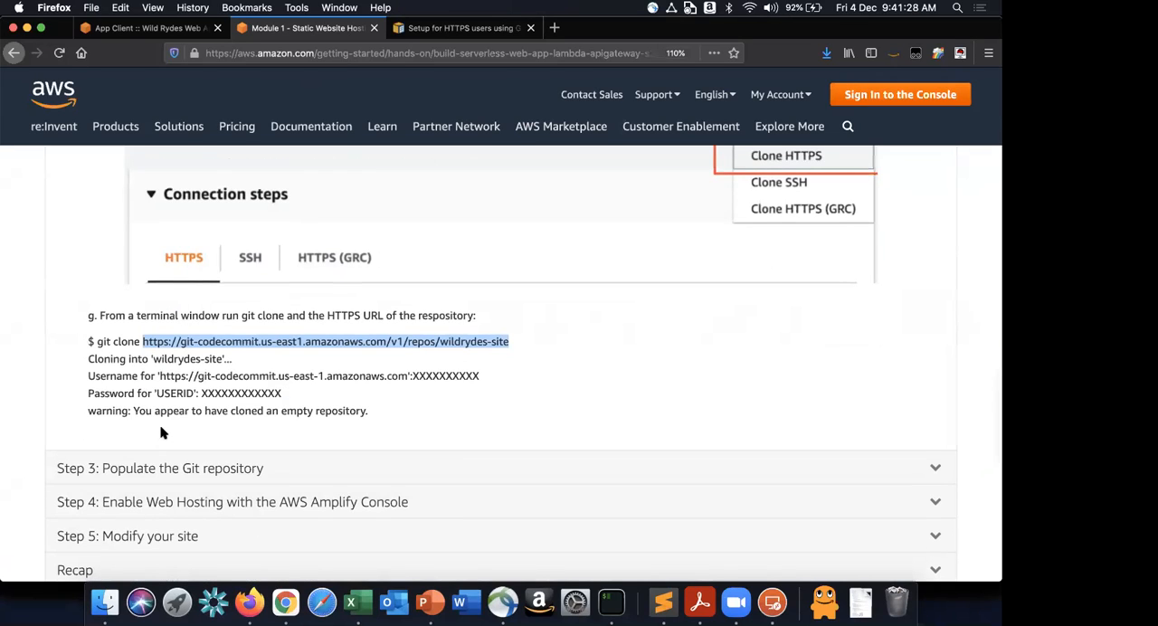
pyautogui.moveTo(137, 410); pyautogui.dragTo(378, 413)
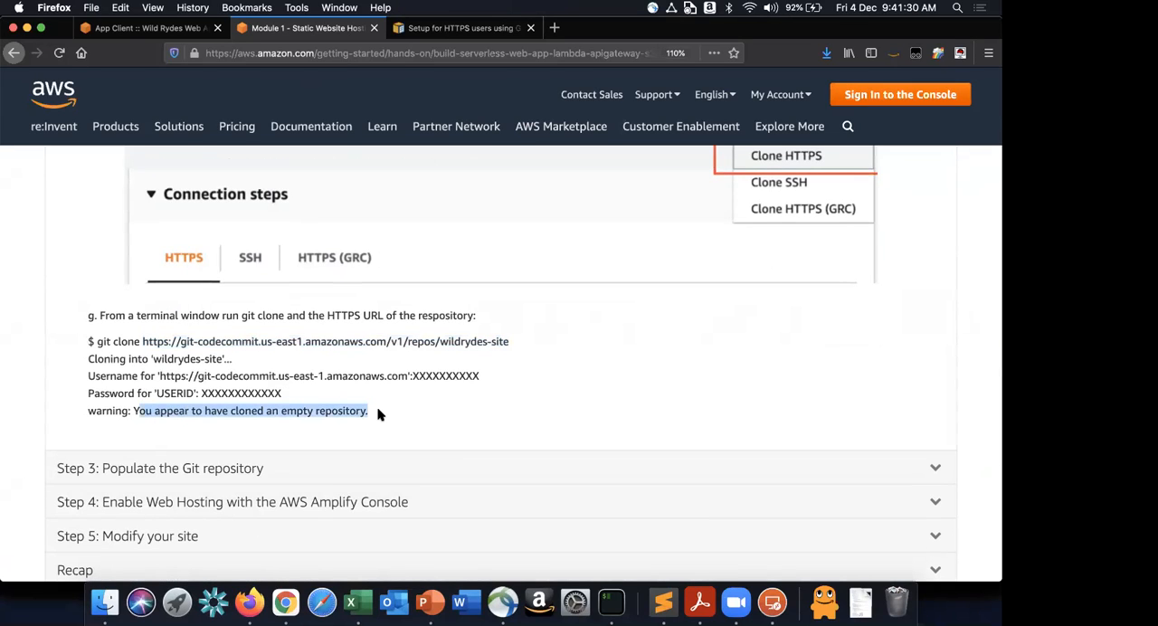
pyautogui.scroll(-4, 378, 414)
pyautogui.scroll(-5, 347, 317)
pyautogui.scroll(13, 347, 318)
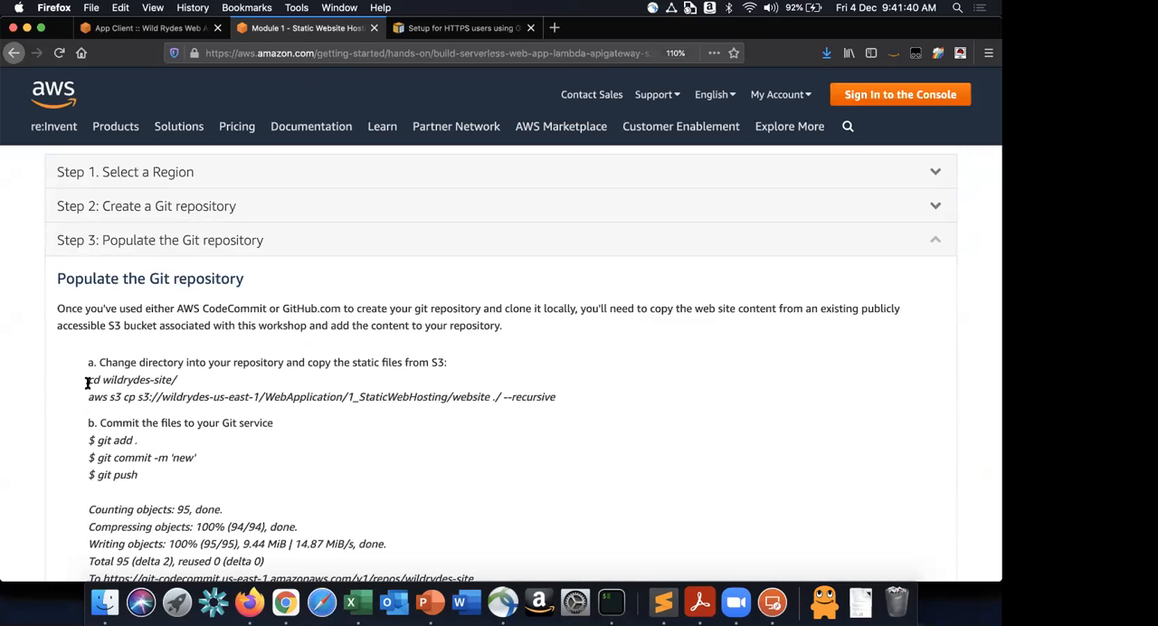
# - Review the directory-change command and copy the full aws s3 cp command with --recursive from part a of the tutorial's Step 3
pyautogui.moveTo(88, 399); pyautogui.dragTo(258, 383)
pyautogui.moveTo(141, 398); pyautogui.dragTo(487, 398)
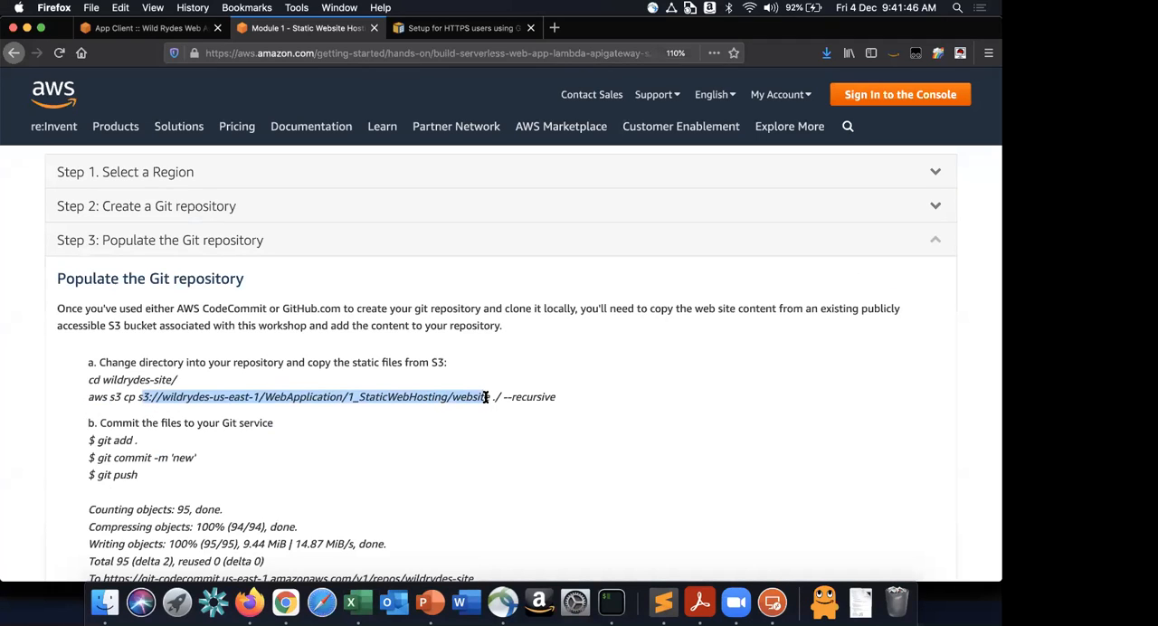
pyautogui.click(450, 400)
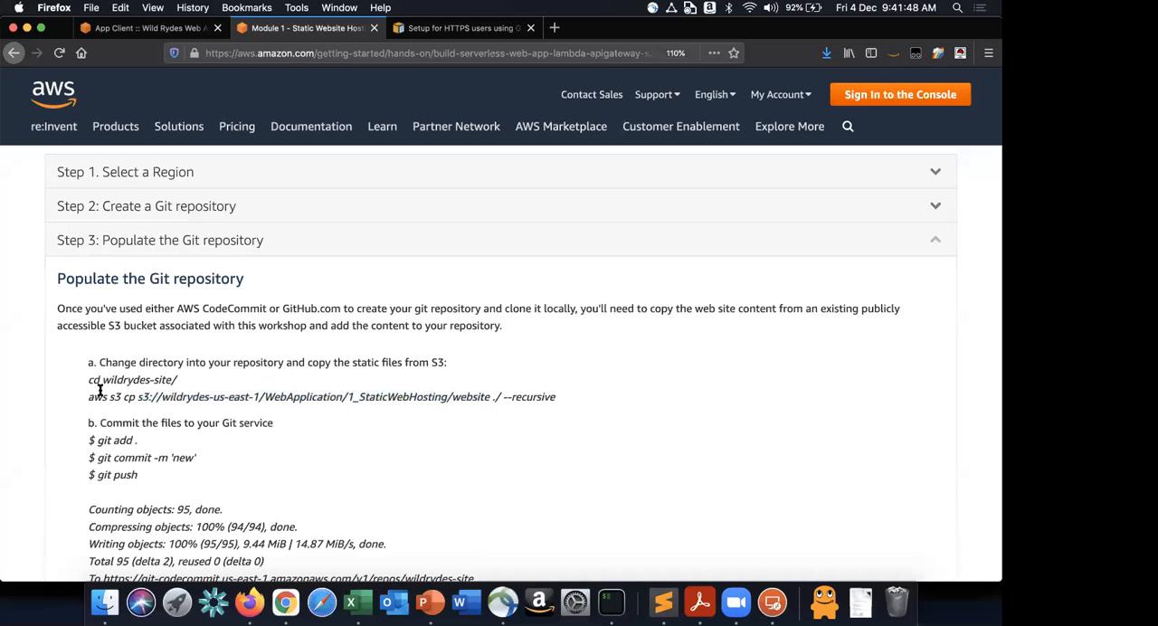
pyautogui.moveTo(87, 380); pyautogui.dragTo(166, 381)
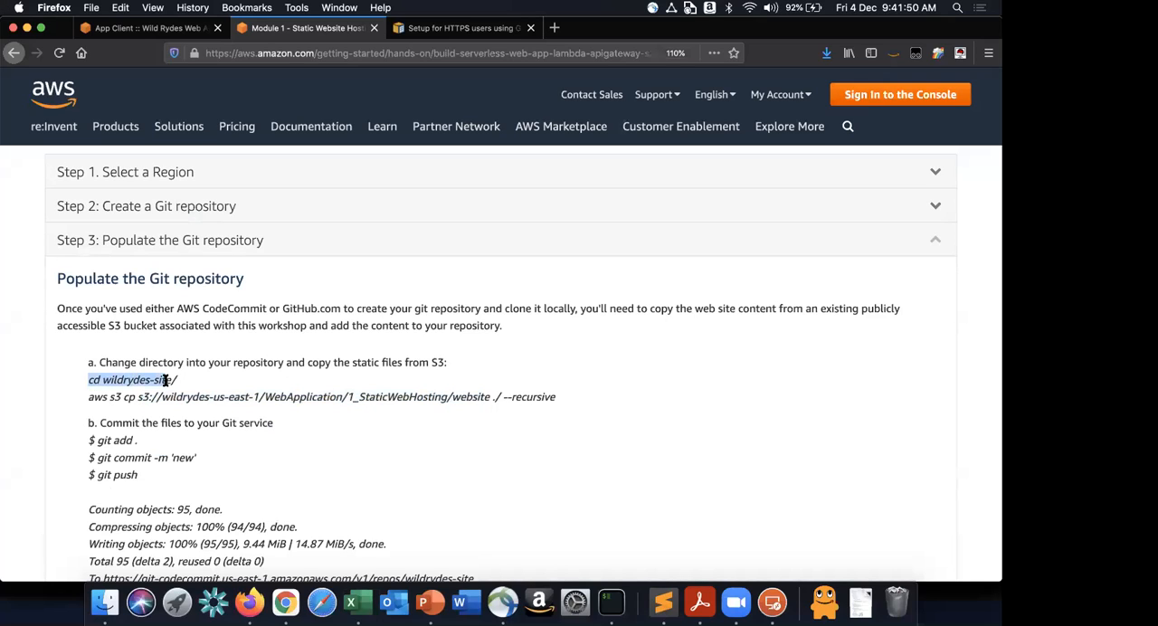
pyautogui.moveTo(87, 398); pyautogui.dragTo(558, 400)
pyautogui.hotkey('ctrl', 'c')
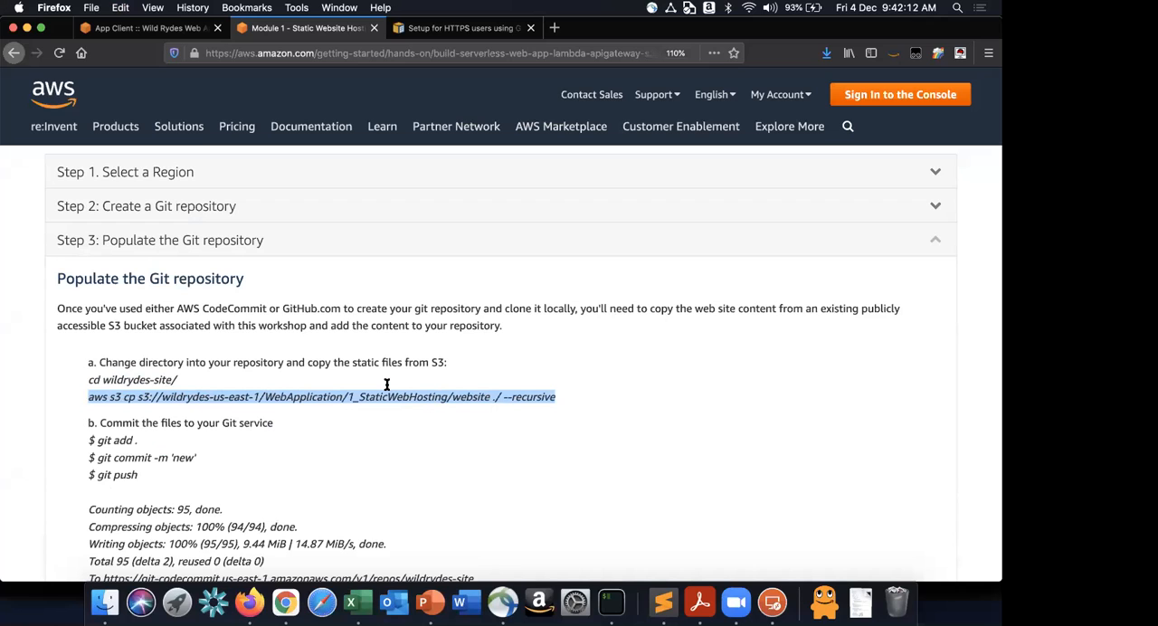
# - In PuTTY, change into the wildrydes-site directory and try to copy the website files from S3 with the copied aws s3 cp command
pyautogui.hotkey('ctrl', 'Right')
pyautogui.write('cd wi')
pyautogui.press('Tab')
pyautogui.press('Return')
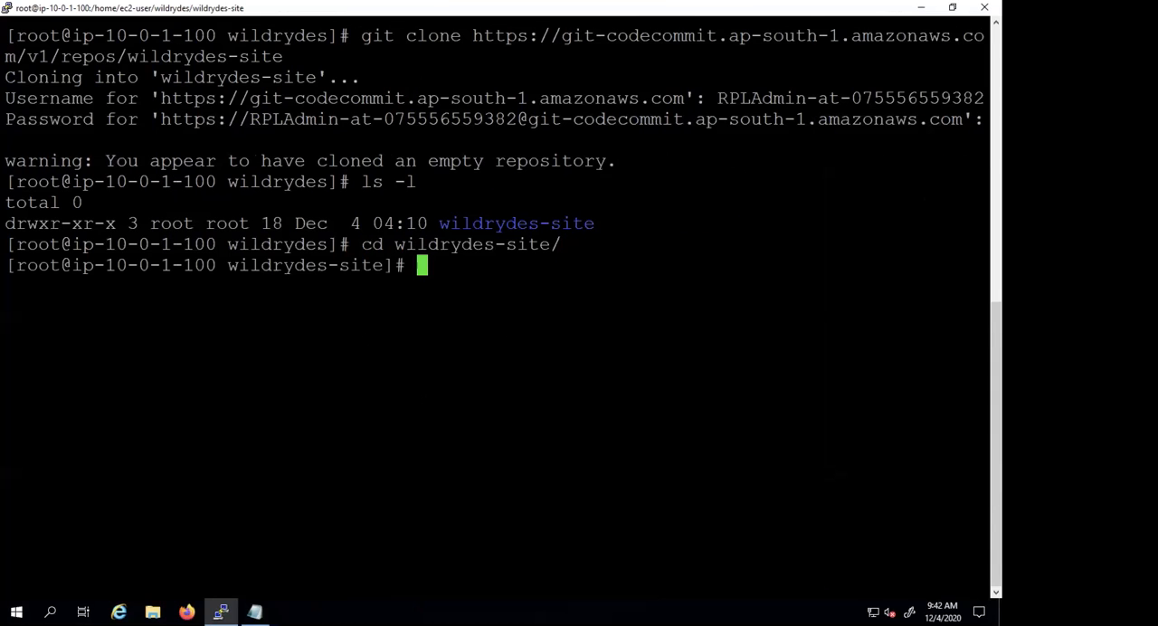
pyautogui.press('shift+Insert')
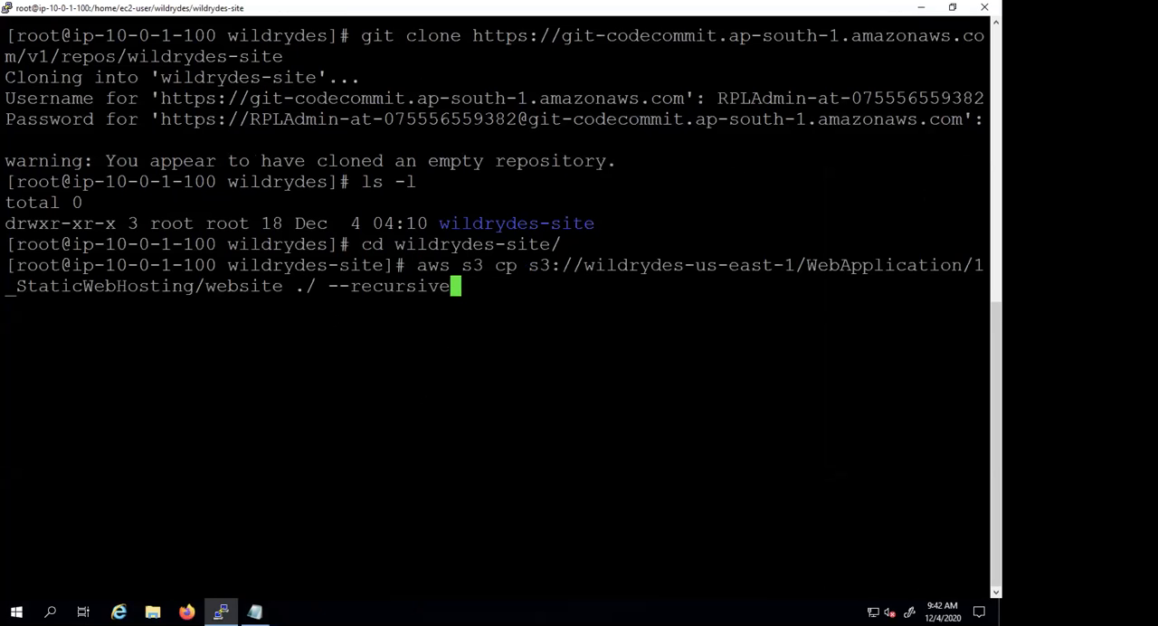
pyautogui.press('Return')
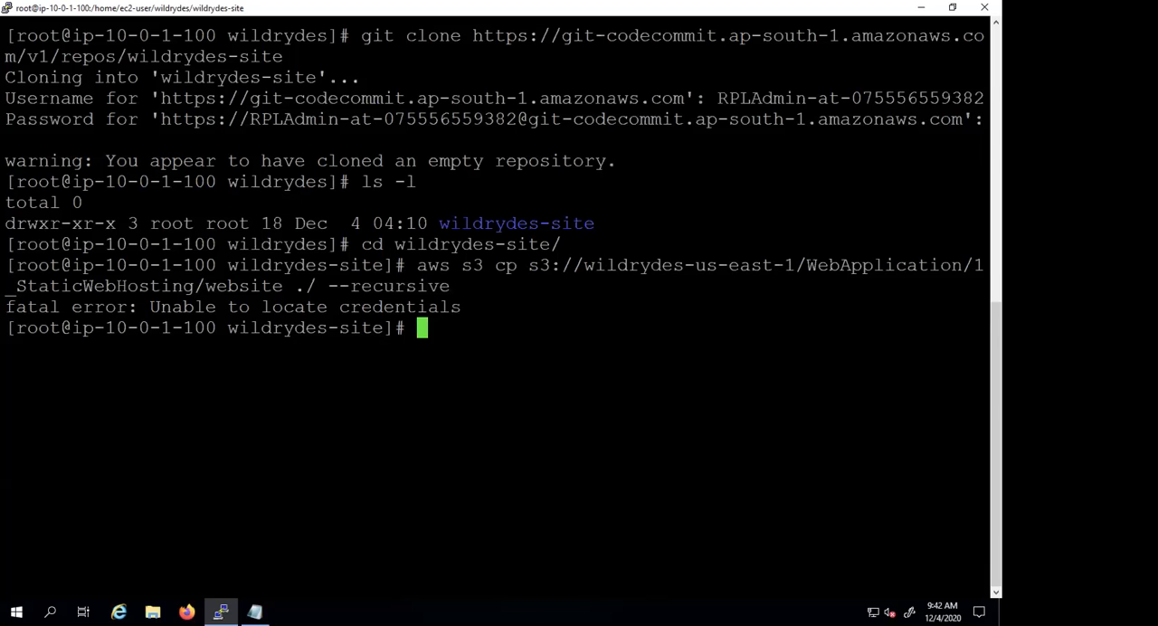
# - Leave the remote session and bring up the keys folder in Finder
pyautogui.hotkey('ctrl', 'Left')
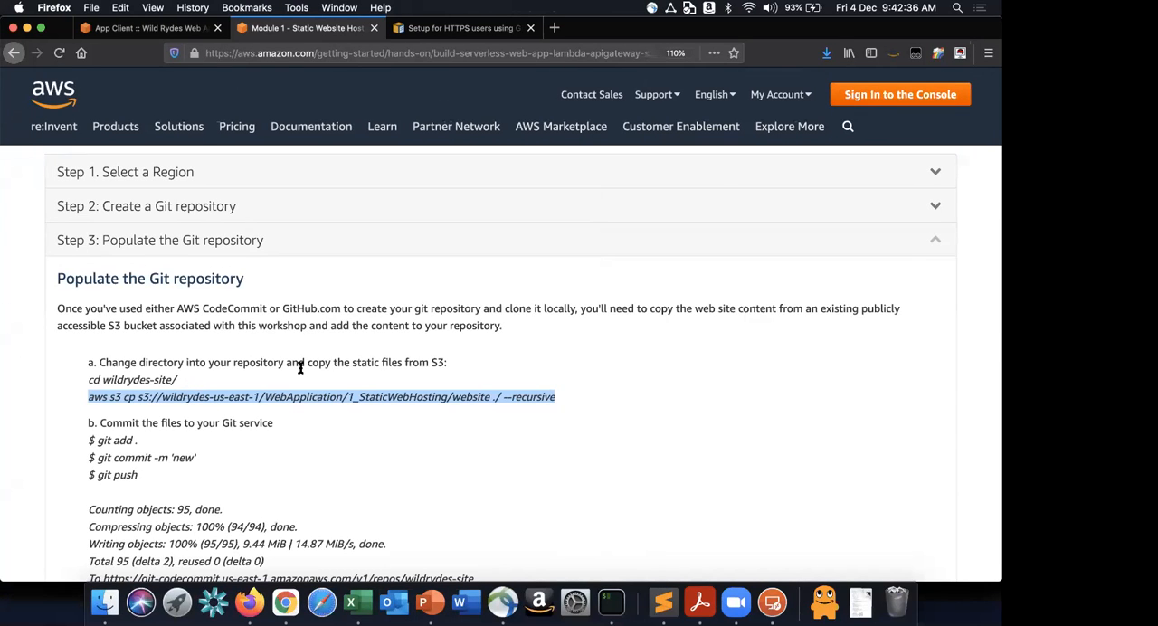
pyautogui.hotkey('ctrl', 'Right')
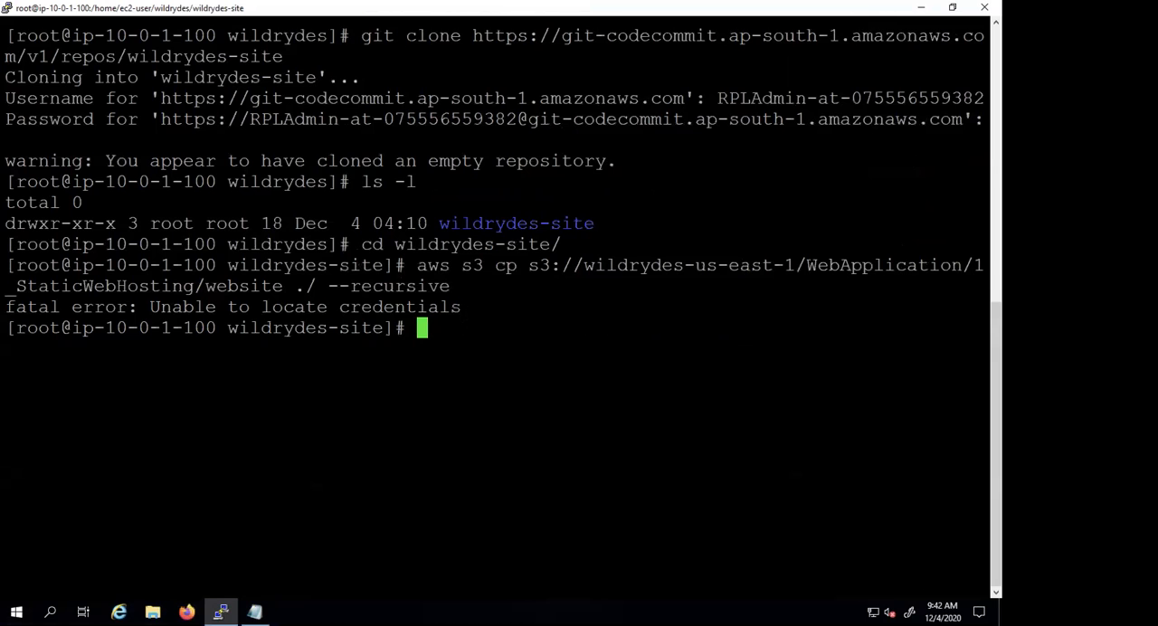
pyautogui.hotkey('ctrl', 'Left')
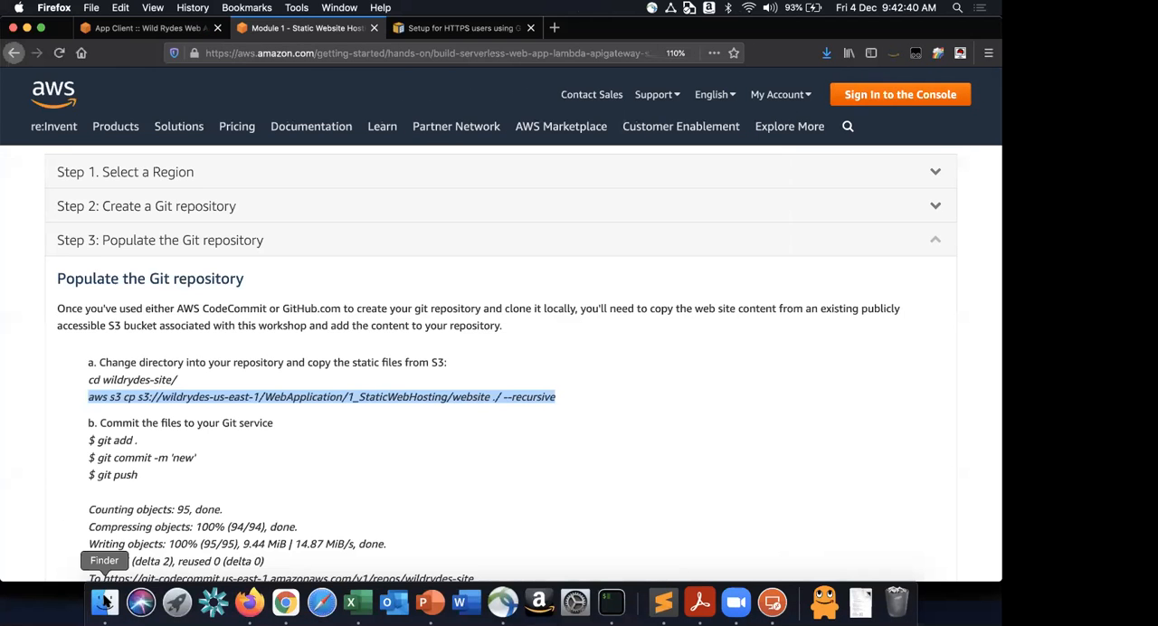
pyautogui.click(104, 602)
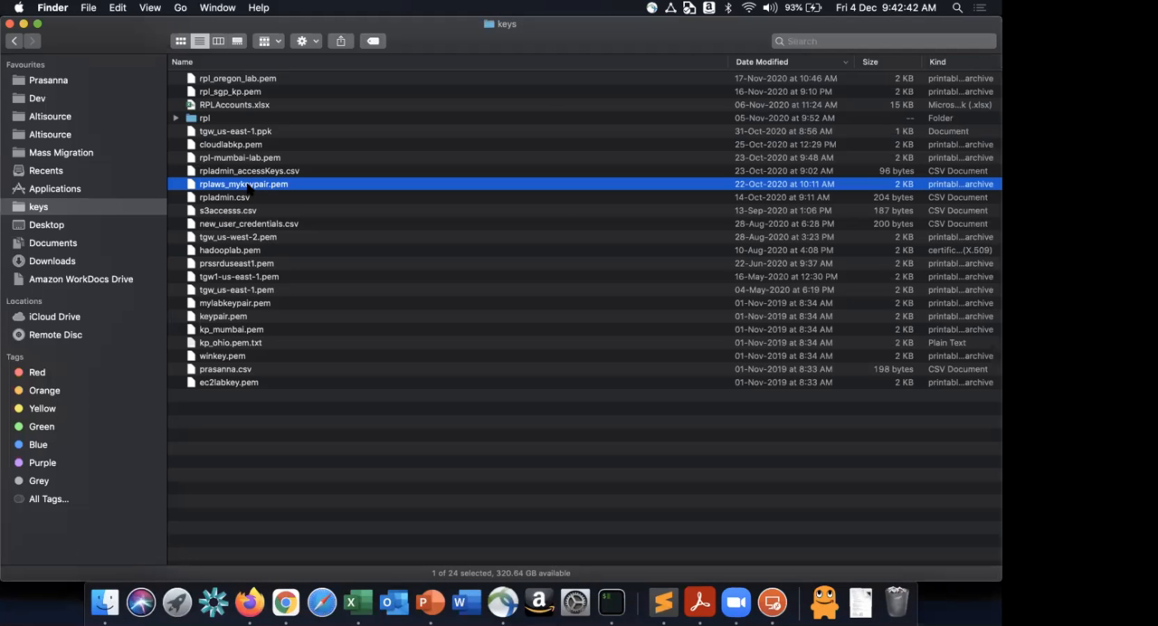